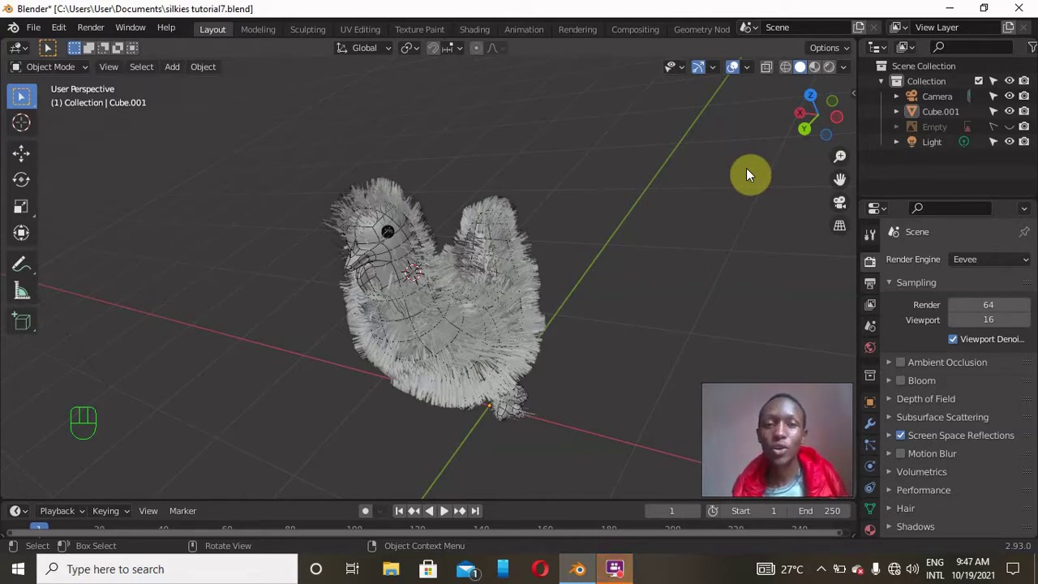
# Step: Create a new material on the chicken body mesh and name it "skin body"
pyautogui.moveTo(815, 103); pyautogui.dragTo(792, 143)
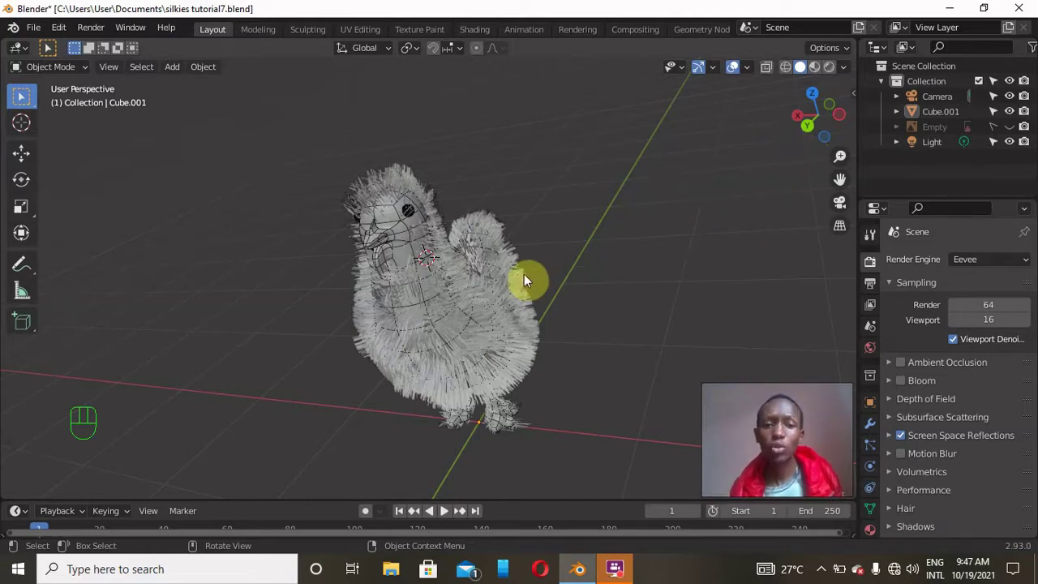
pyautogui.click(807, 126)
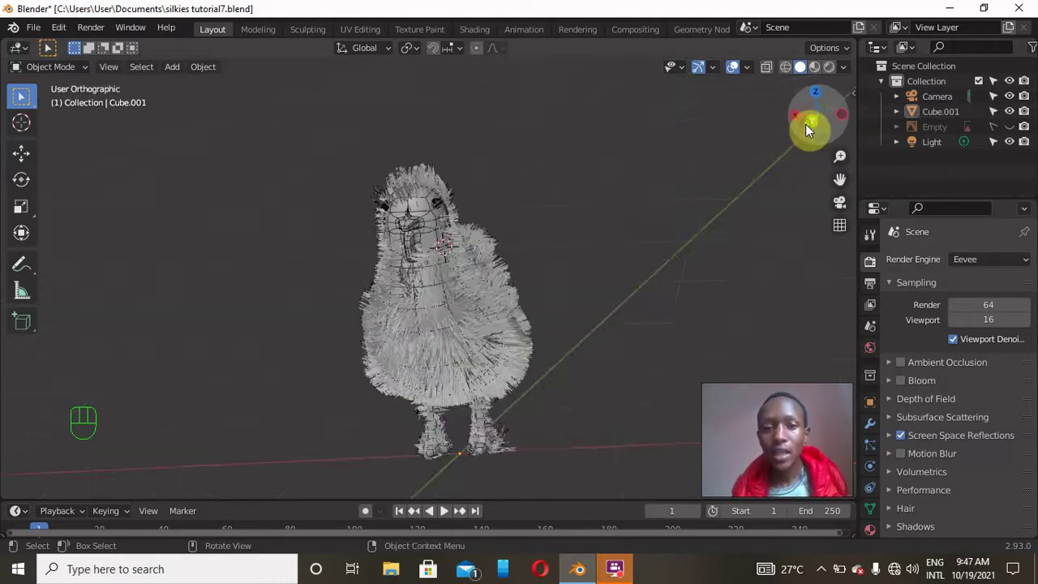
pyautogui.click(426, 278)
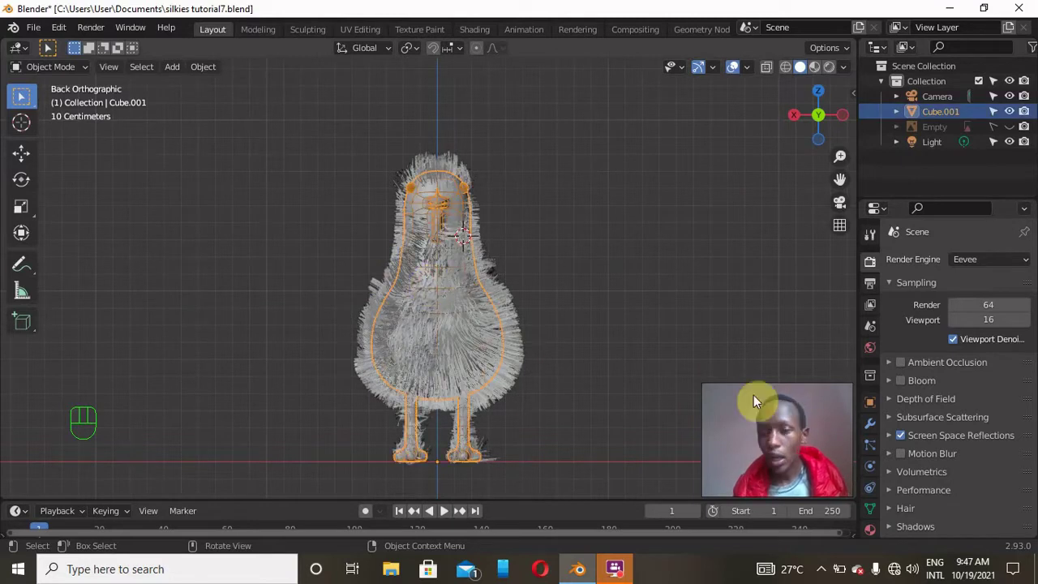
pyautogui.click(869, 529)
pyautogui.click(959, 324)
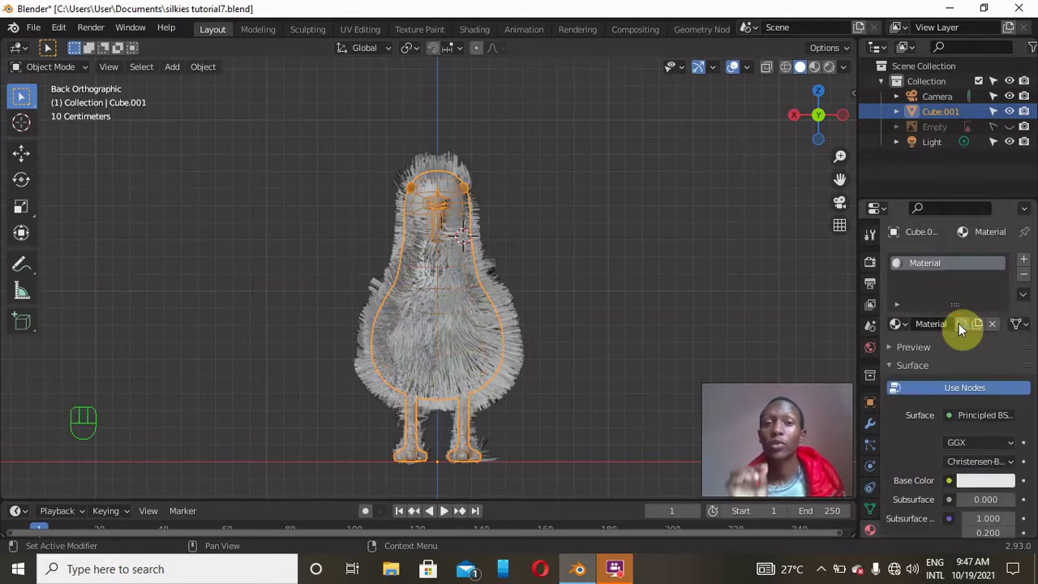
pyautogui.doubleClick(940, 262)
pyautogui.write('skin')
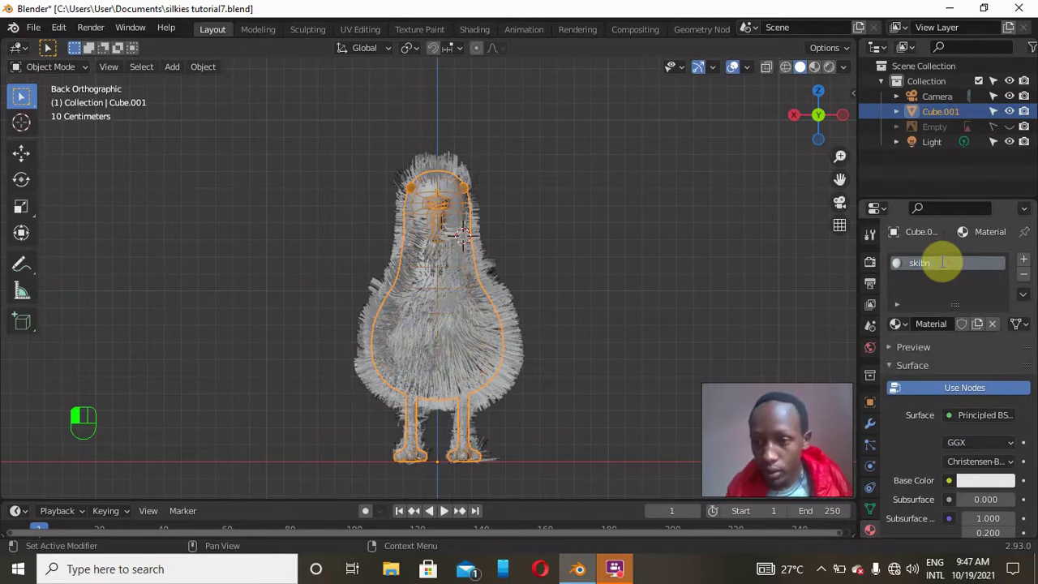
pyautogui.press('BackSpace')
pyautogui.press('BackSpace')
pyautogui.write('n')
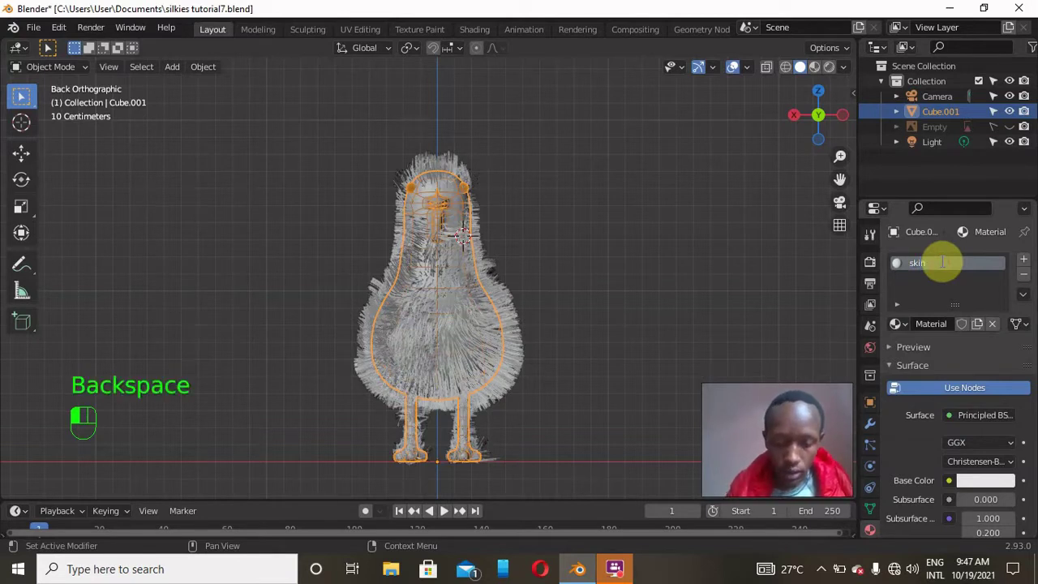
pyautogui.write(' bod')
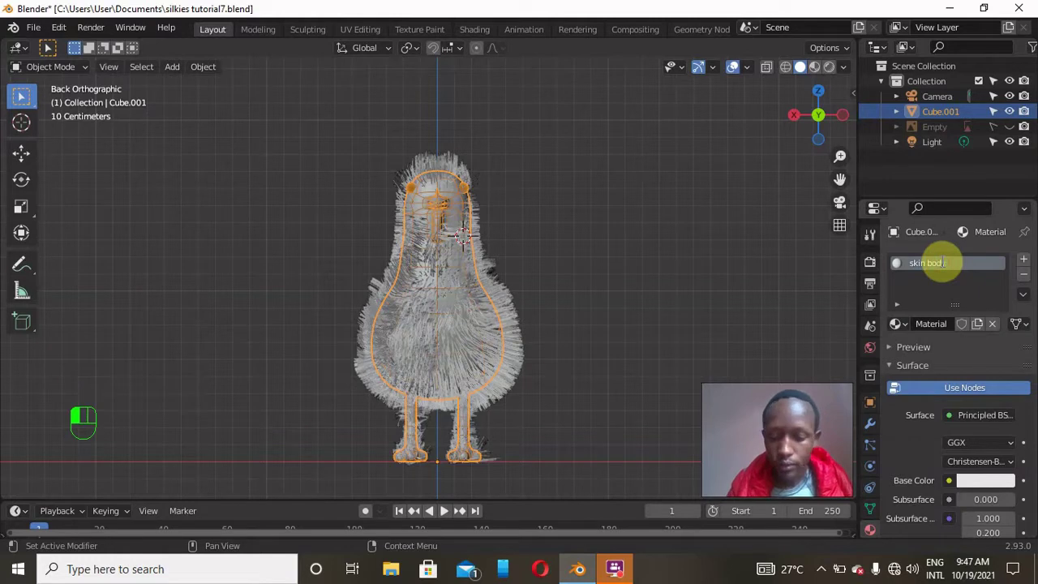
pyautogui.write('y')
pyautogui.press('Return')
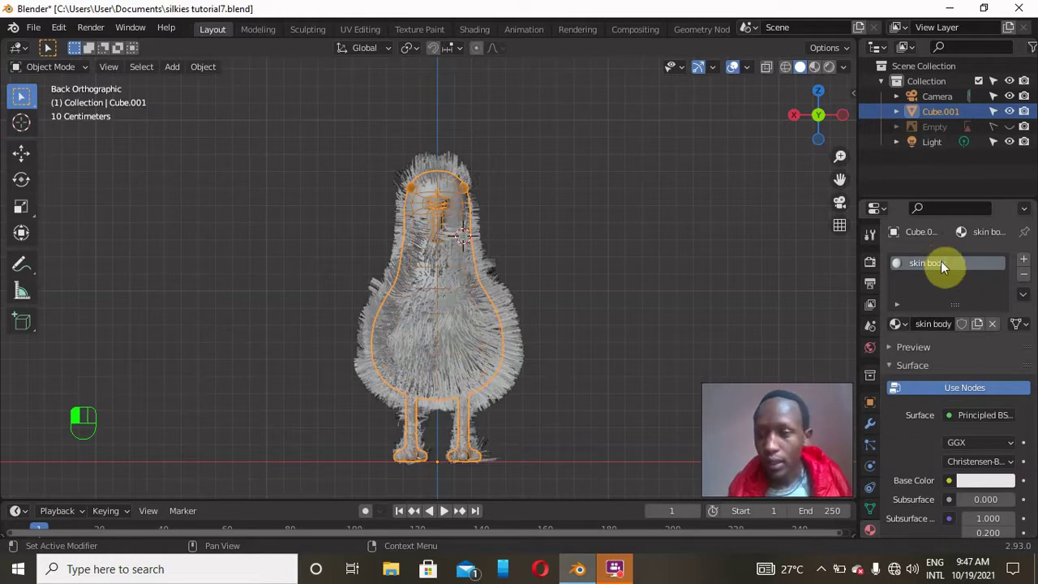
# Step: Set the skin body base color to brown (H 0.046, S 0.944, V 0.184) and switch the viewport to Material Preview shading
pyautogui.click(972, 480)
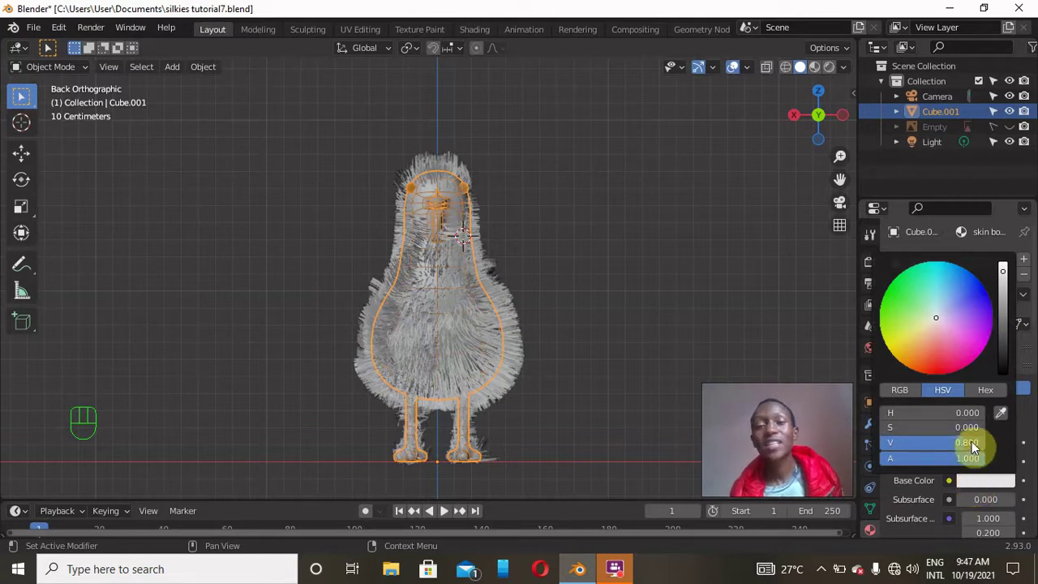
pyautogui.click(1004, 340)
pyautogui.click(916, 358)
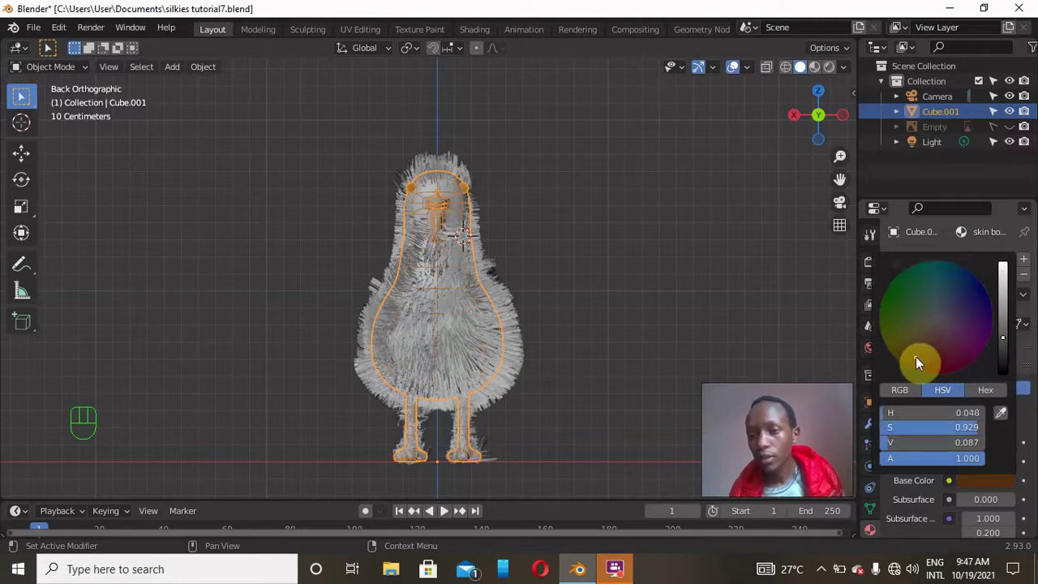
pyautogui.click(1003, 320)
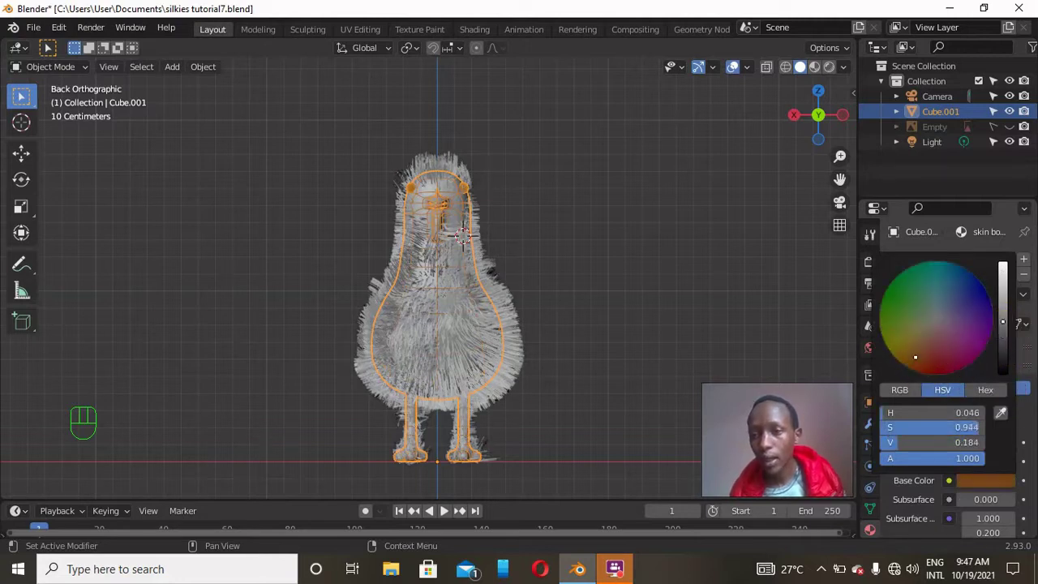
pyautogui.click(814, 67)
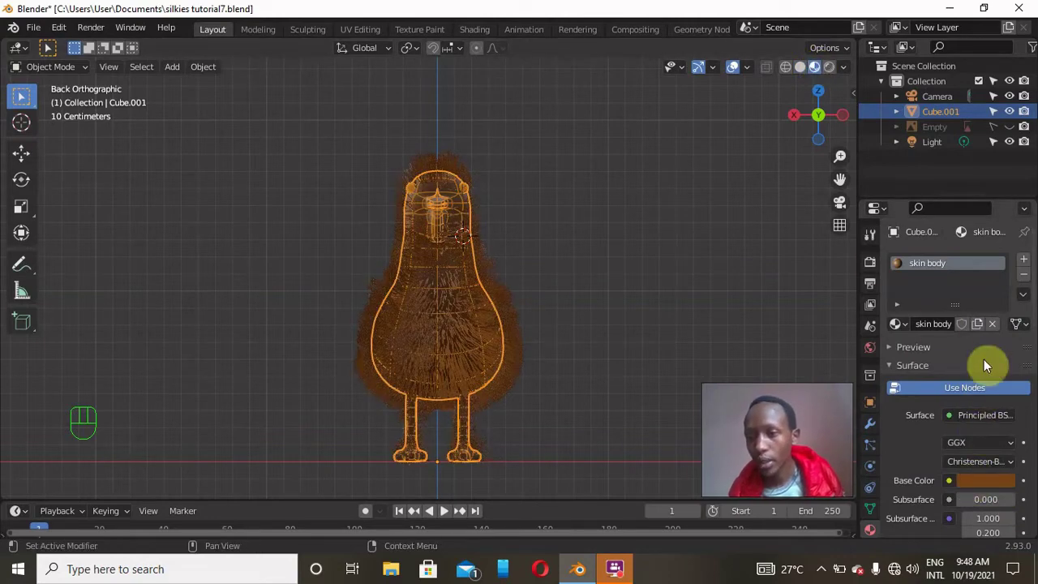
# Step: Add a second material slot to the chicken with a new material named "fur"
pyautogui.click(1022, 261)
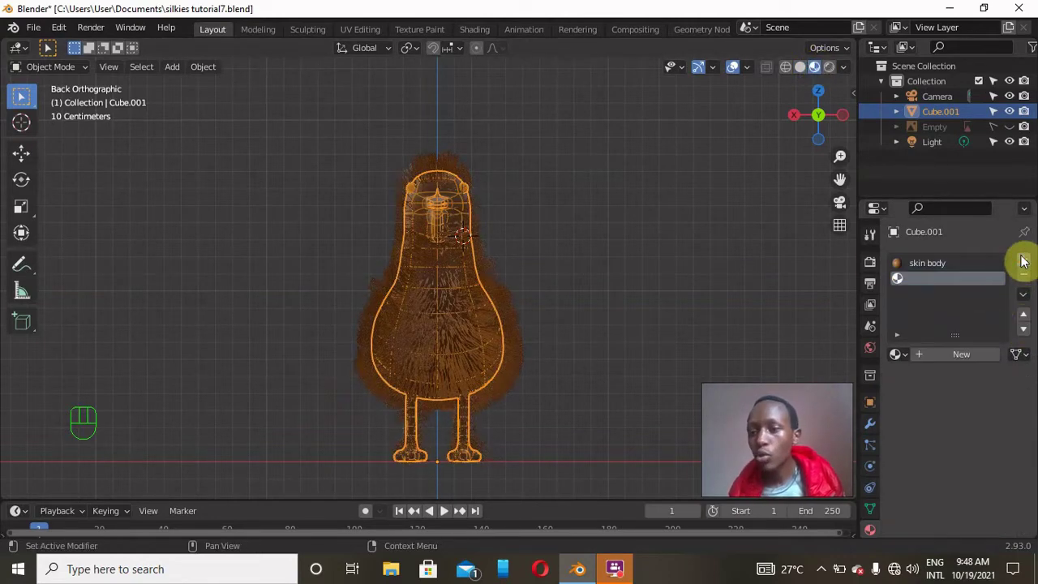
pyautogui.click(959, 351)
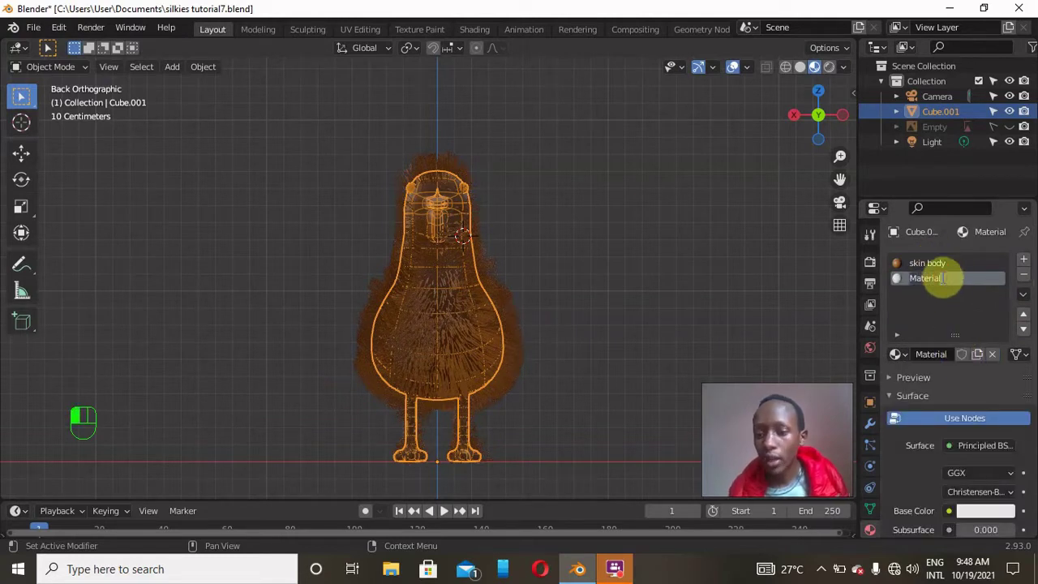
pyautogui.doubleClick(940, 278)
pyautogui.write('fur')
pyautogui.press('Return')
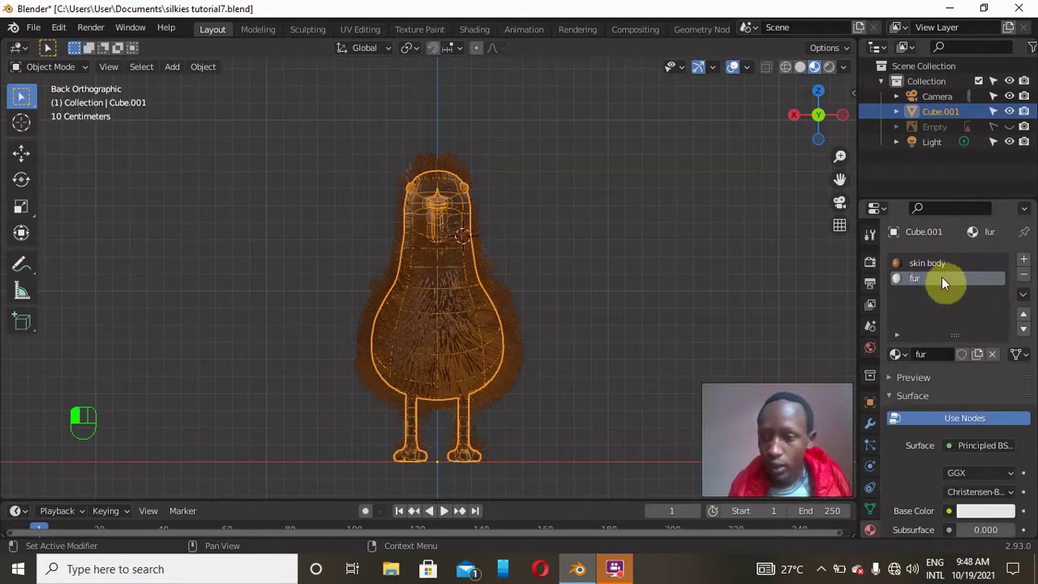
# Step: Set the fur material's base color to pure white using RGB values
pyautogui.click(975, 512)
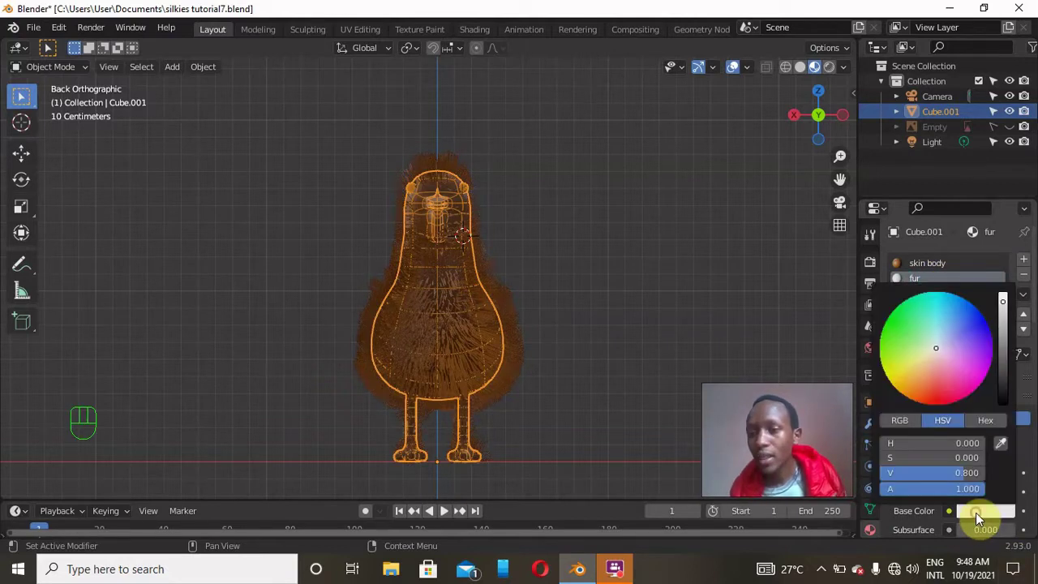
pyautogui.click(899, 420)
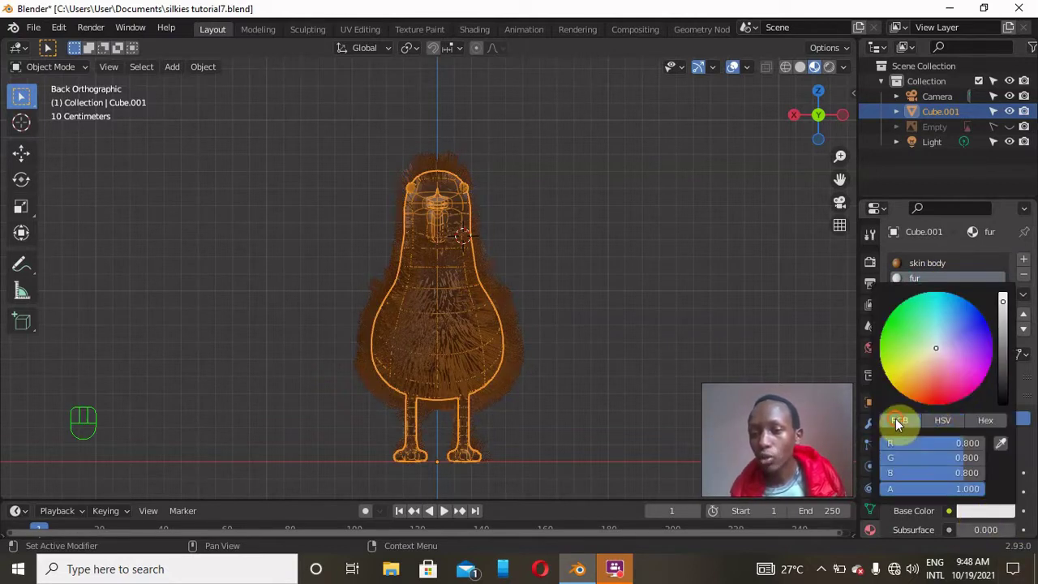
pyautogui.moveTo(936, 442); pyautogui.dragTo(984, 457)
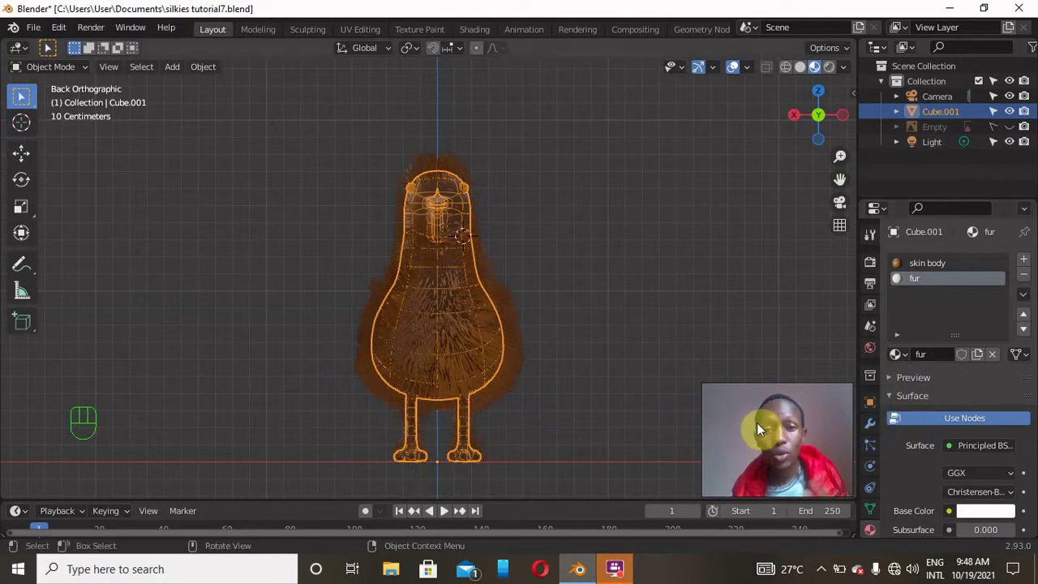
# Step: Assign the fur material to the render settings of the first hair particle system
pyautogui.click(866, 446)
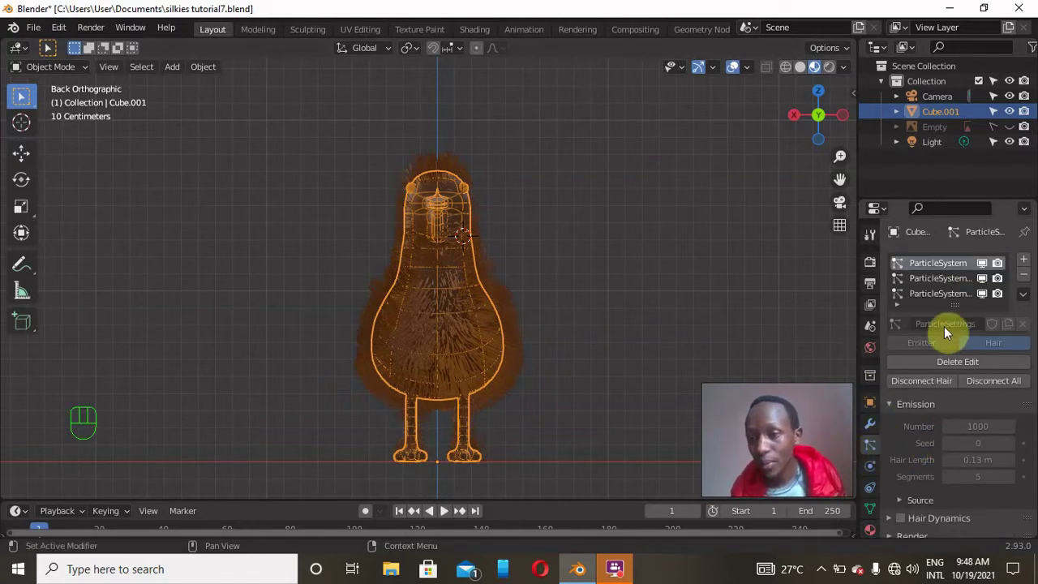
pyautogui.scroll(-3, 957, 408)
pyautogui.scroll(-2, 958, 408)
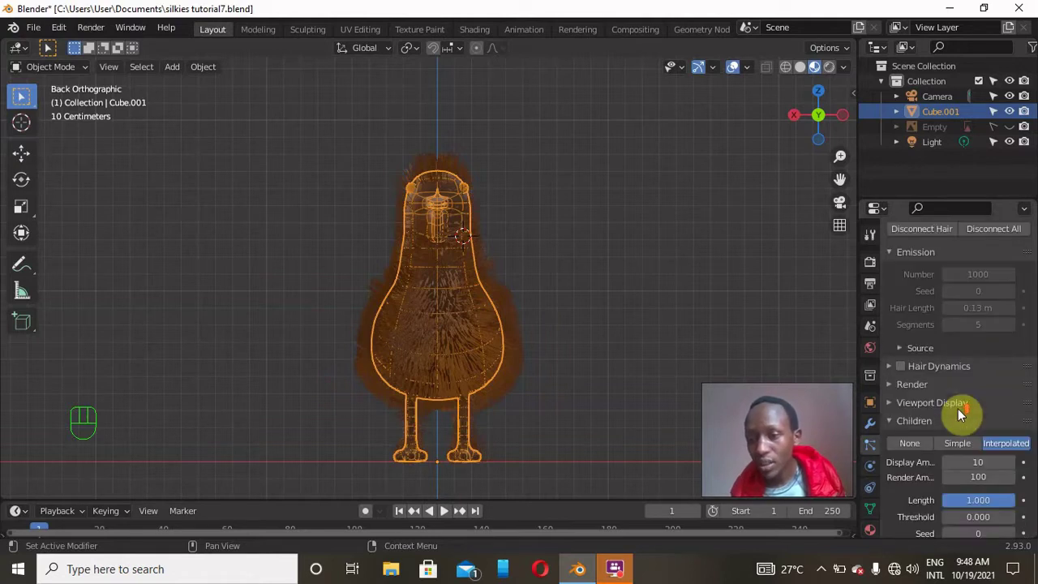
pyautogui.click(889, 386)
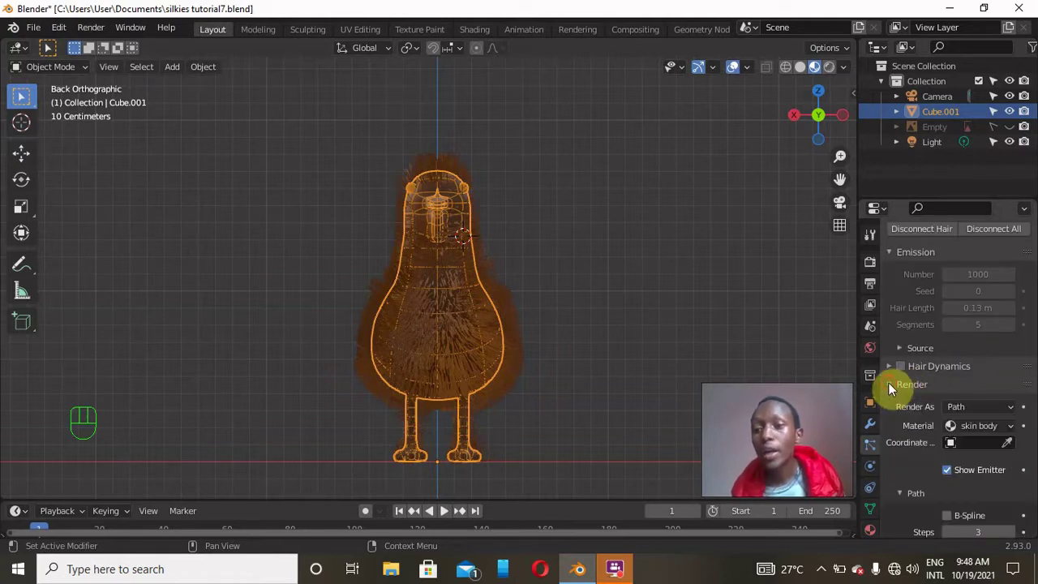
pyautogui.click(980, 425)
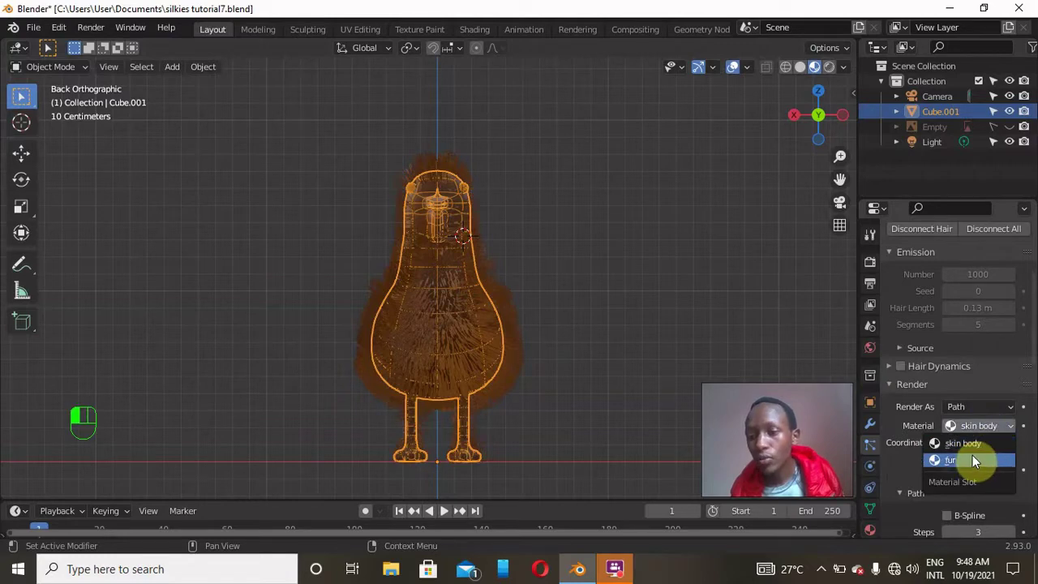
pyautogui.click(972, 459)
# Step: Assign the fur material to the render settings of the second hair particle system
pyautogui.scroll(5, 962, 258)
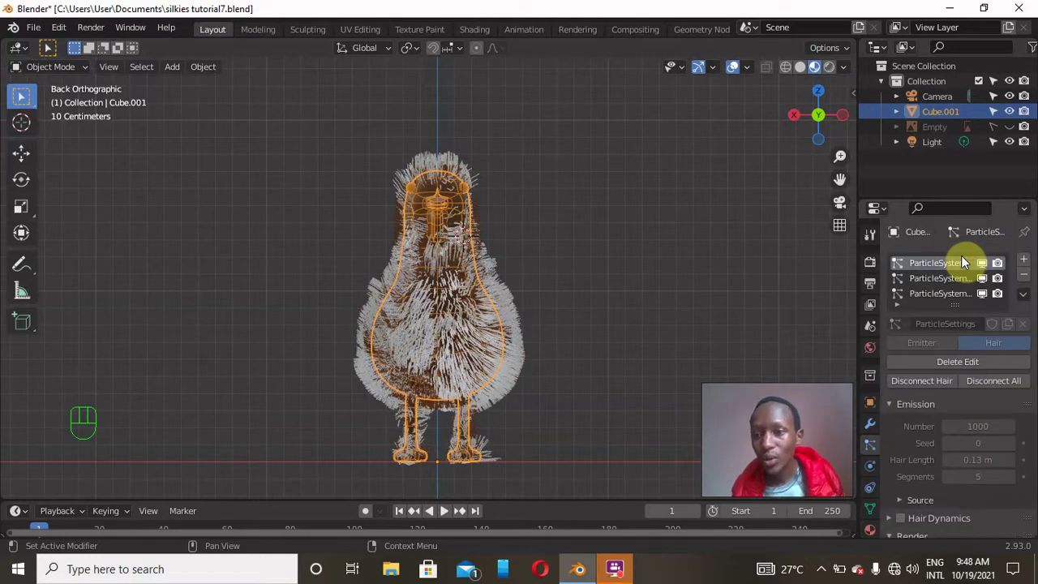
pyautogui.click(936, 280)
pyautogui.scroll(-5, 949, 505)
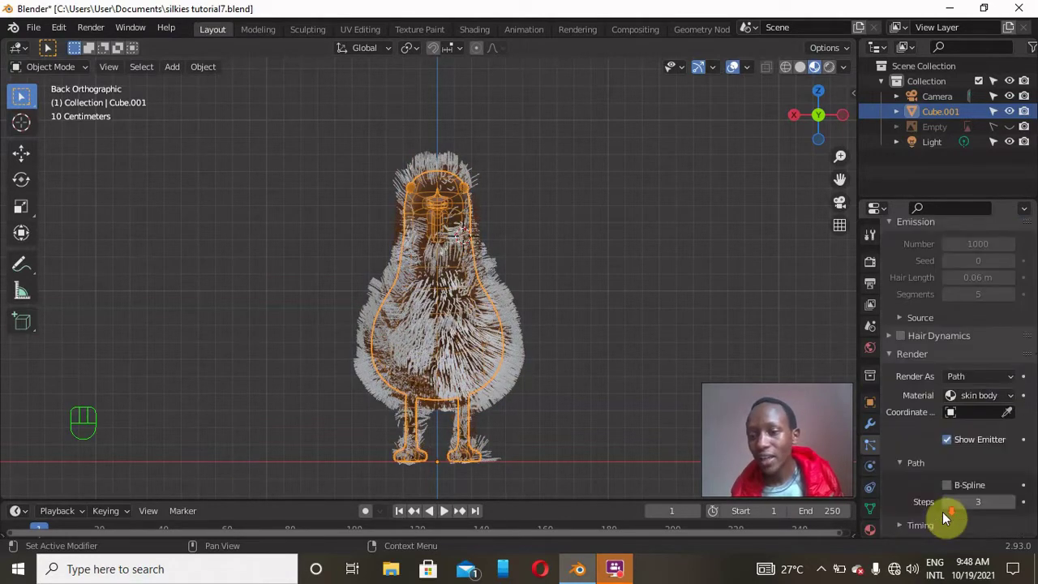
pyautogui.click(979, 396)
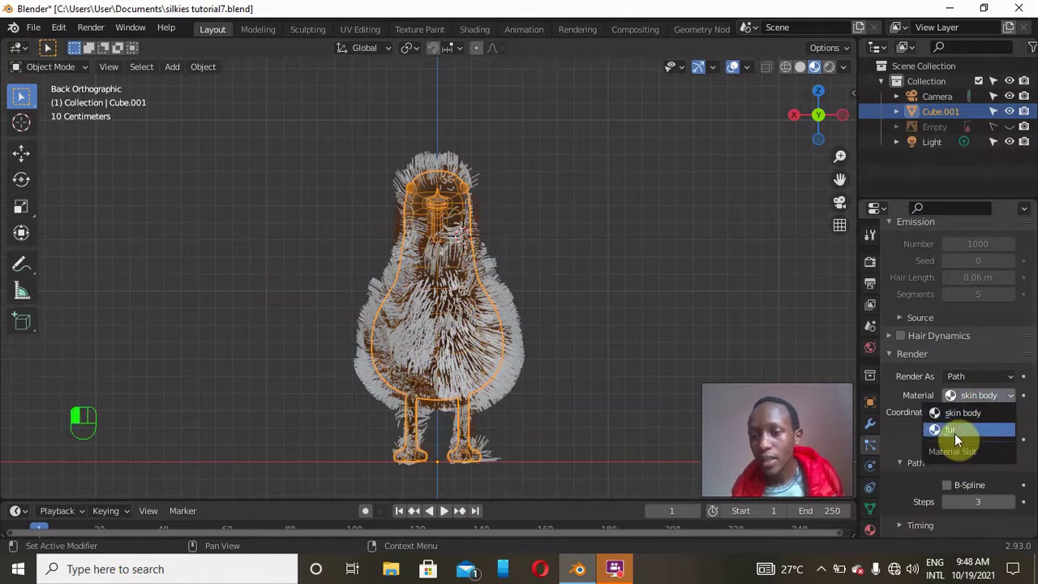
pyautogui.click(953, 430)
# Step: Assign the fur material to the render settings of the third hair particle system
pyautogui.scroll(5, 949, 350)
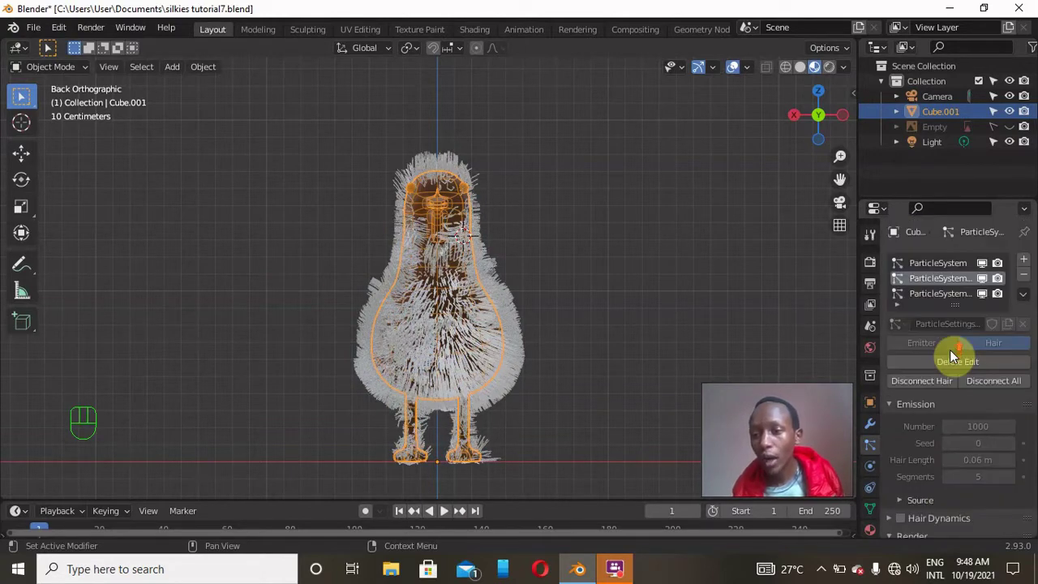
pyautogui.click(940, 297)
pyautogui.scroll(-10, 945, 463)
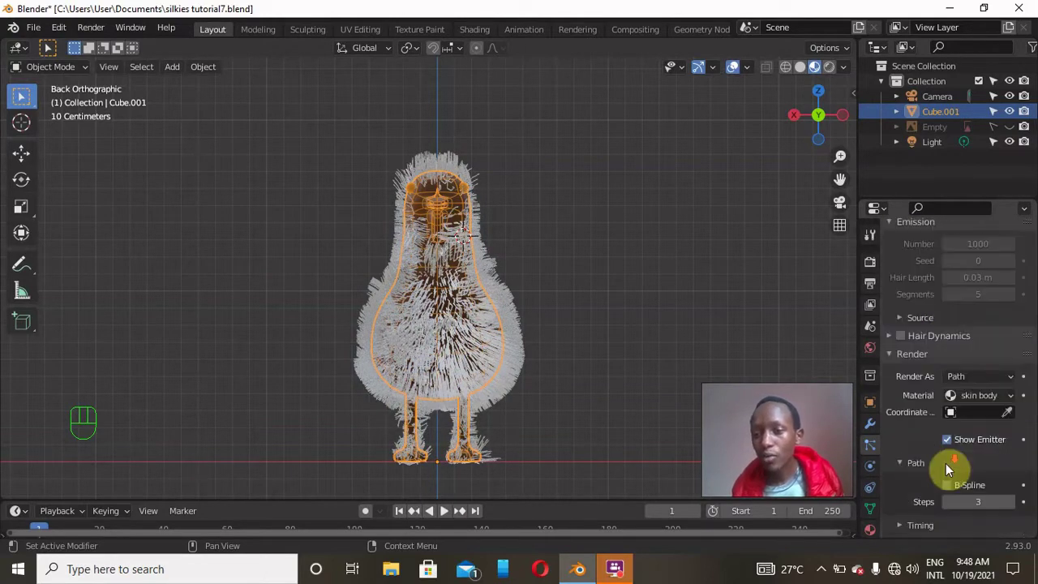
pyautogui.scroll(1, 956, 424)
pyautogui.scroll(2, 965, 397)
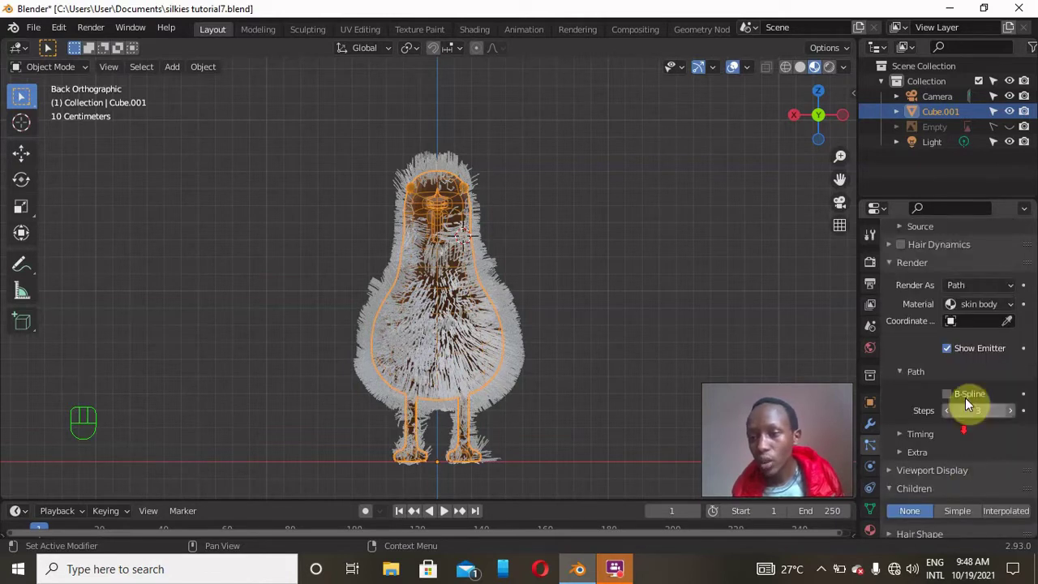
pyautogui.click(973, 302)
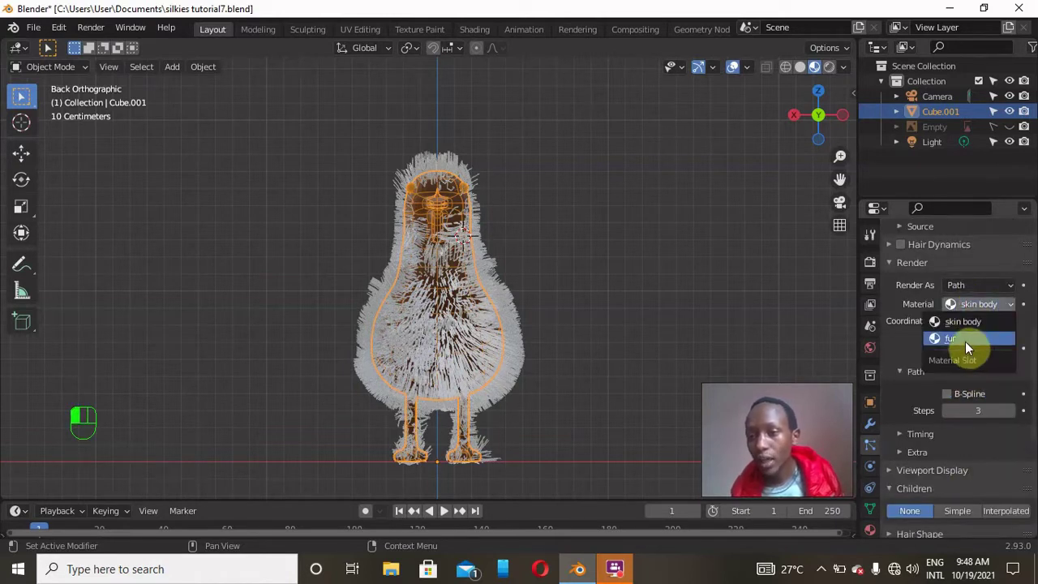
pyautogui.click(964, 340)
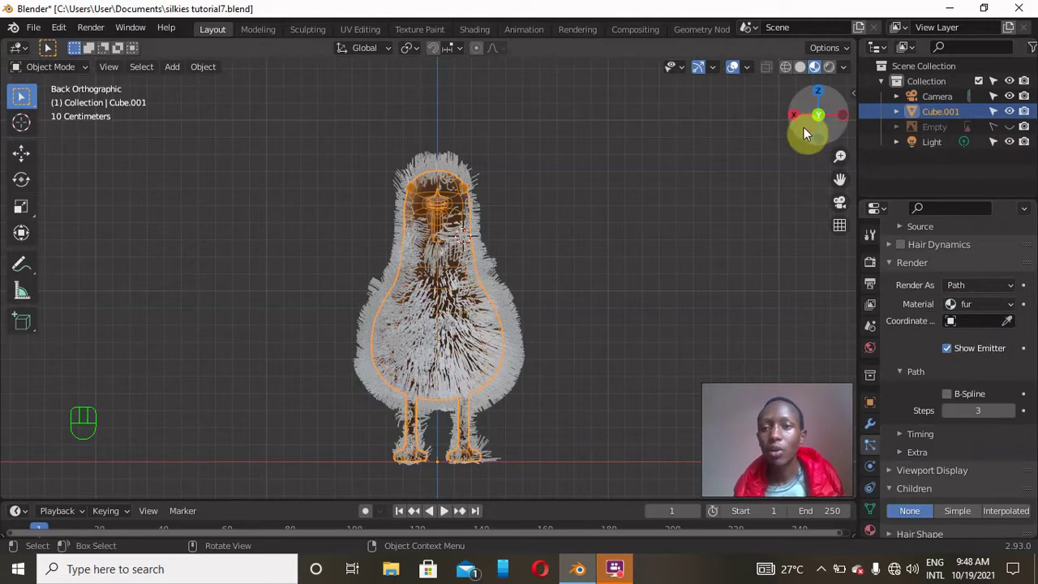
# Step: Hide all three hair particle systems in the viewport and view the bare chicken body from the back orthographic view
pyautogui.moveTo(803, 128)
pyautogui.mouseDown()
pyautogui.moveTo(860, 136)
pyautogui.moveTo(805, 130)
pyautogui.mouseUp()
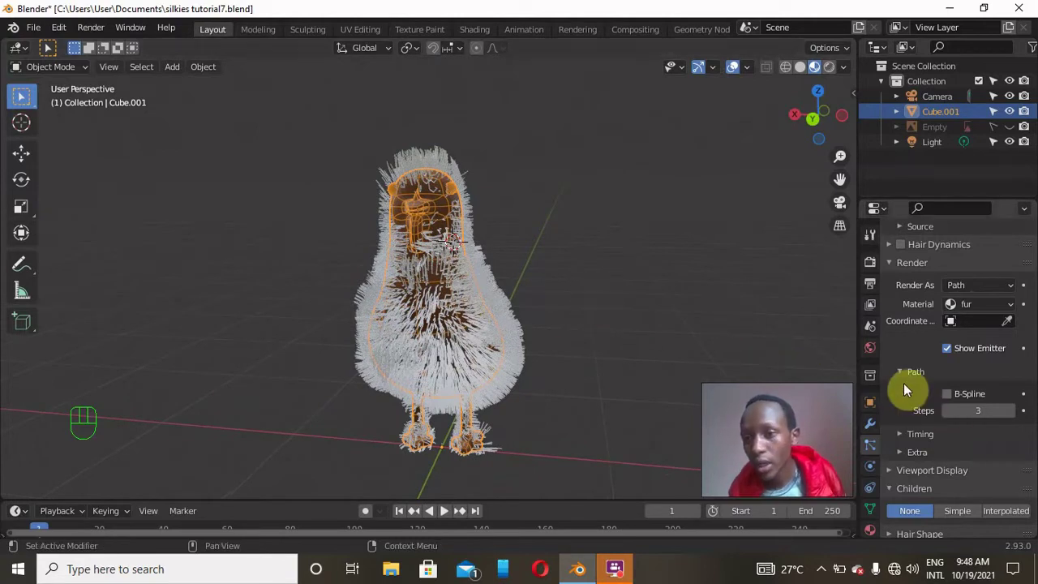
pyautogui.scroll(8, 894, 351)
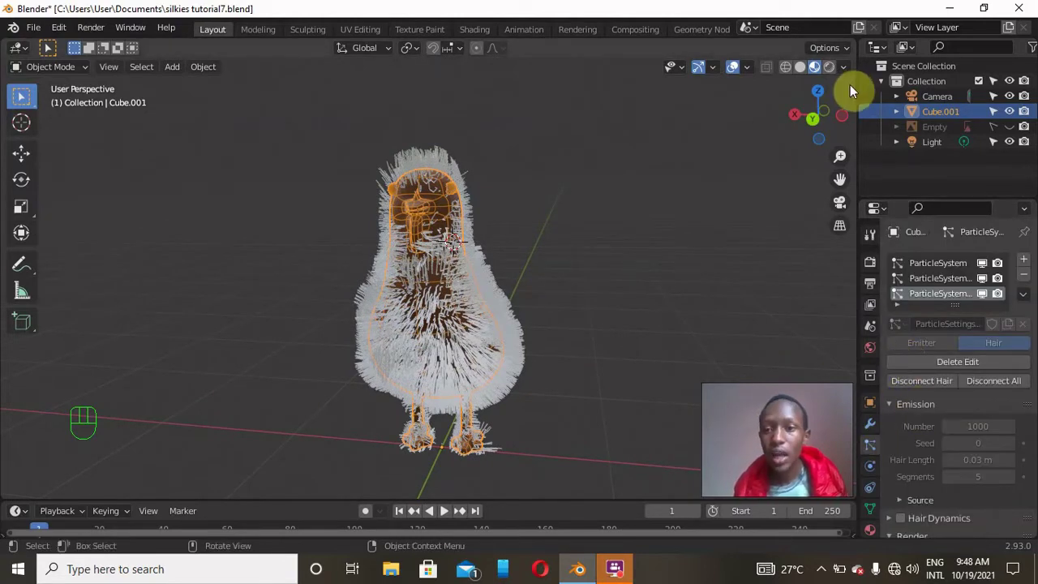
pyautogui.click(980, 264)
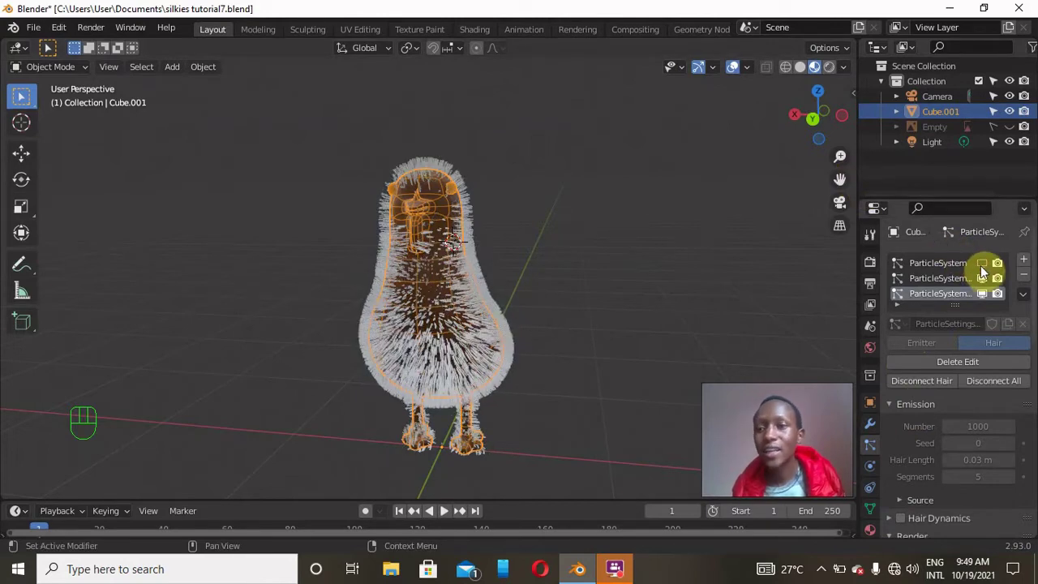
pyautogui.click(982, 278)
pyautogui.click(981, 293)
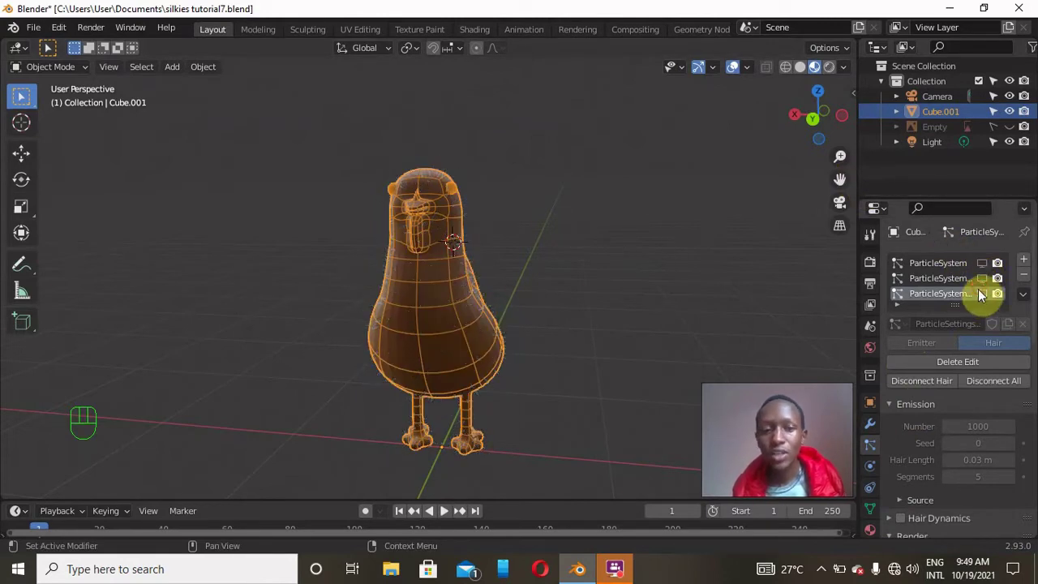
pyautogui.click(810, 116)
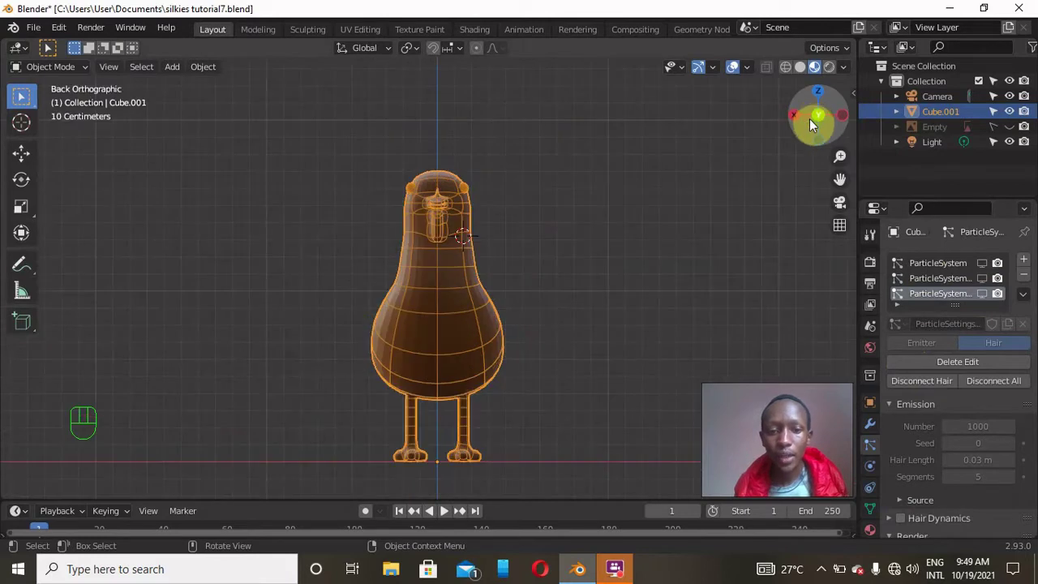
# Step: Snap the 3D cursor to the world origin between the chicken's feet
pyautogui.keyDown('shift'); pyautogui.moveTo(508, 270); pyautogui.dragTo(525, 213, button='middle'); pyautogui.keyUp('shift')
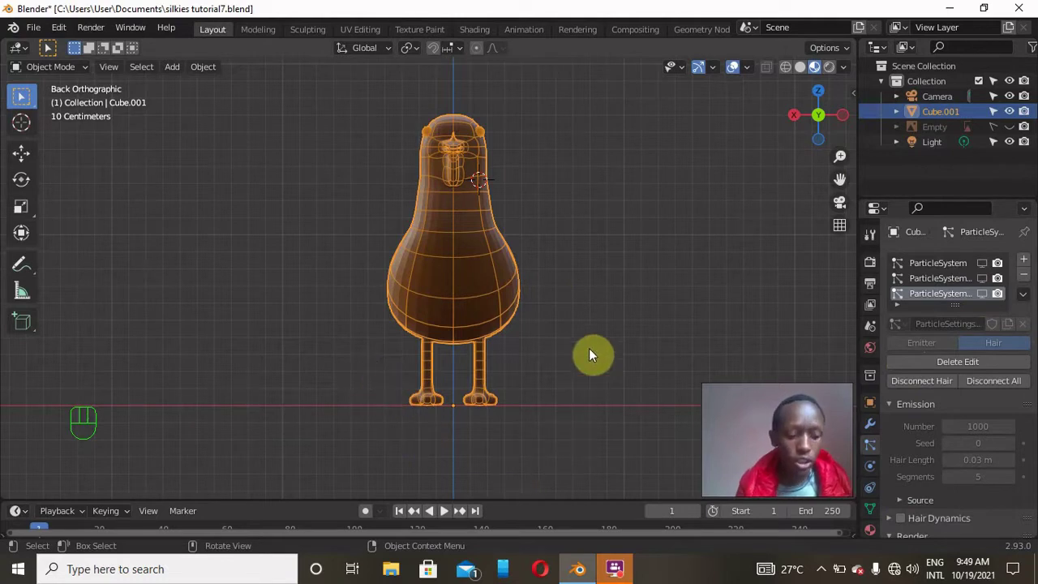
pyautogui.hotkey('shift', 's')
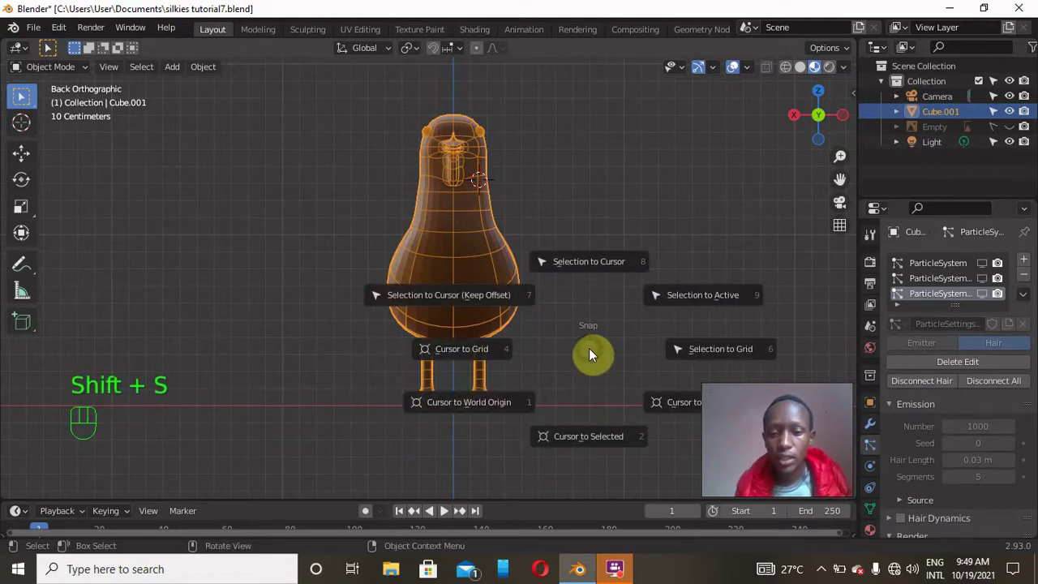
pyautogui.click(478, 399)
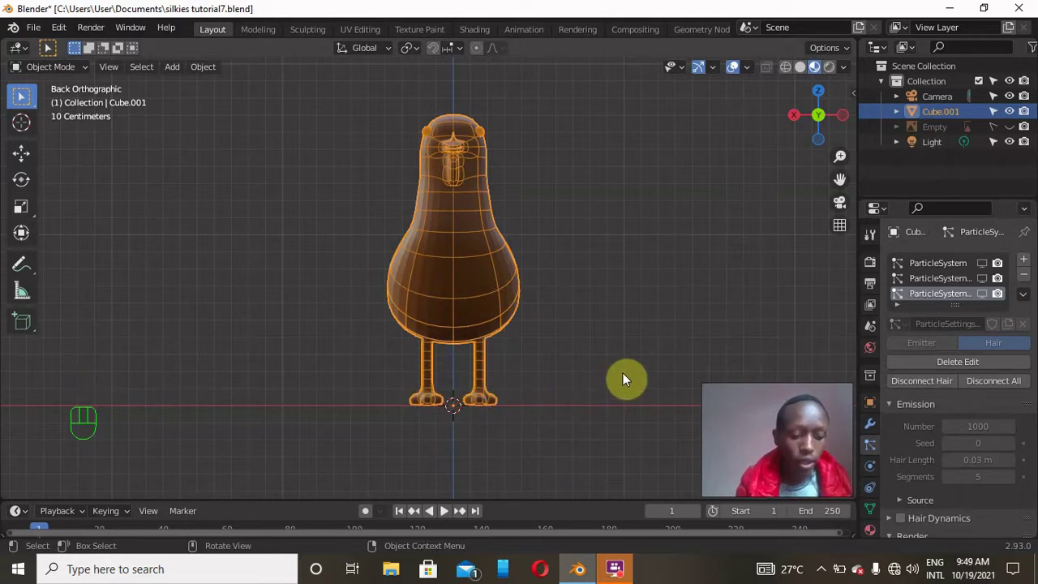
# Step: Add a single-bone armature at the world origin
pyautogui.hotkey('shift', 'a')
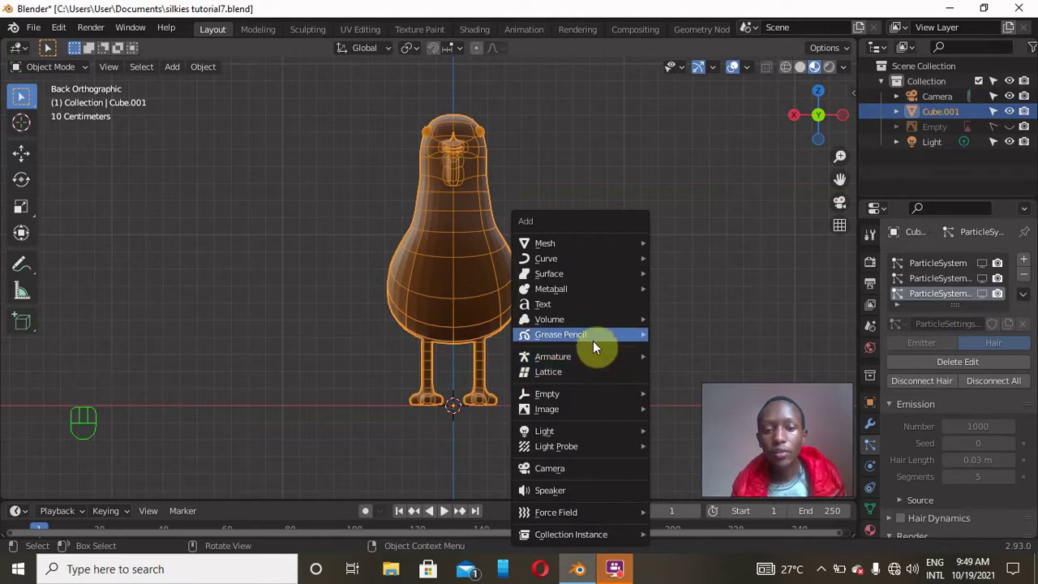
pyautogui.moveTo(638, 358)
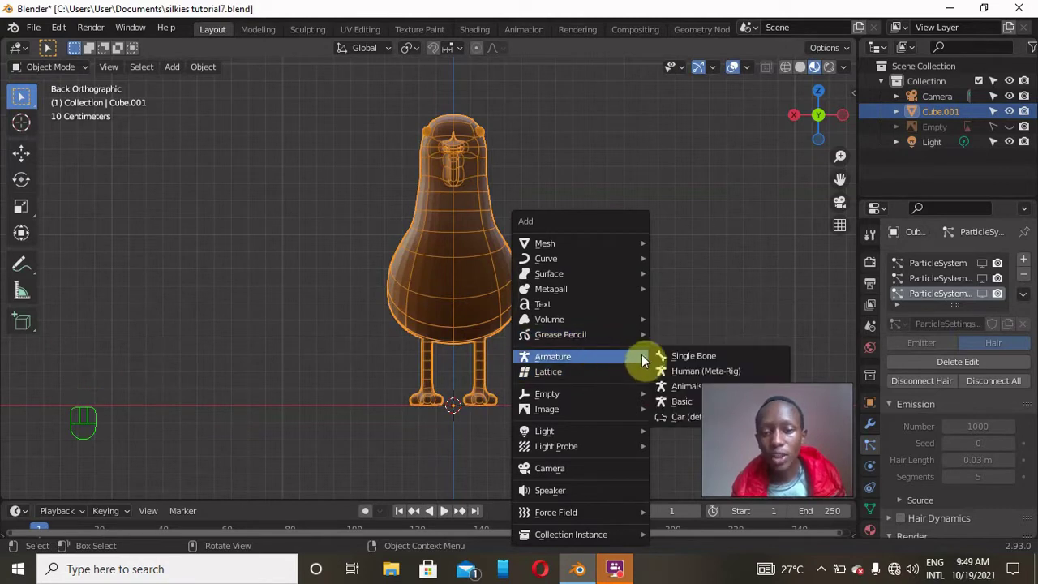
pyautogui.click(689, 355)
pyautogui.scroll(3, 521, 348)
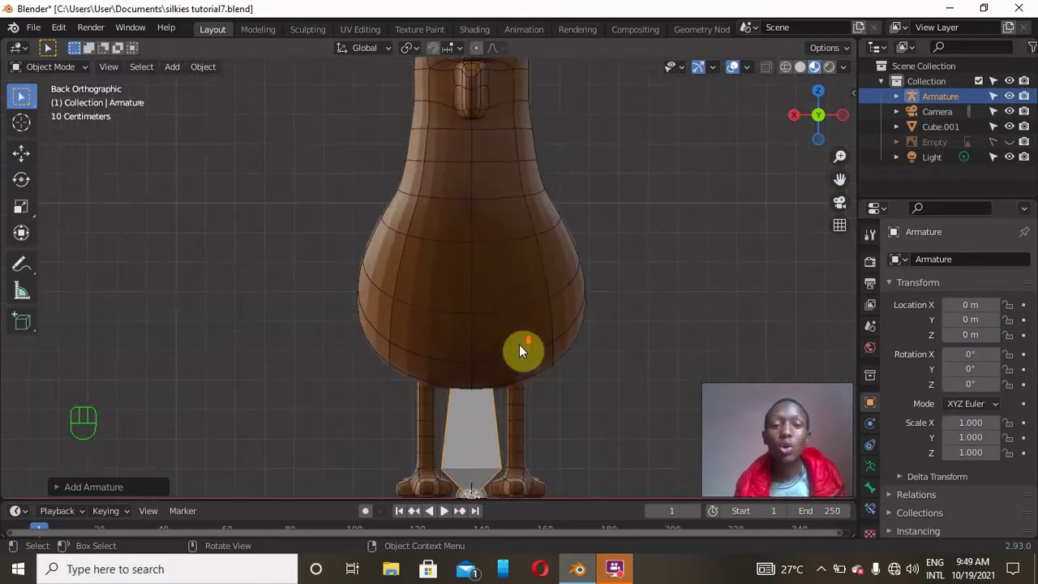
pyautogui.scroll(-2, 518, 344)
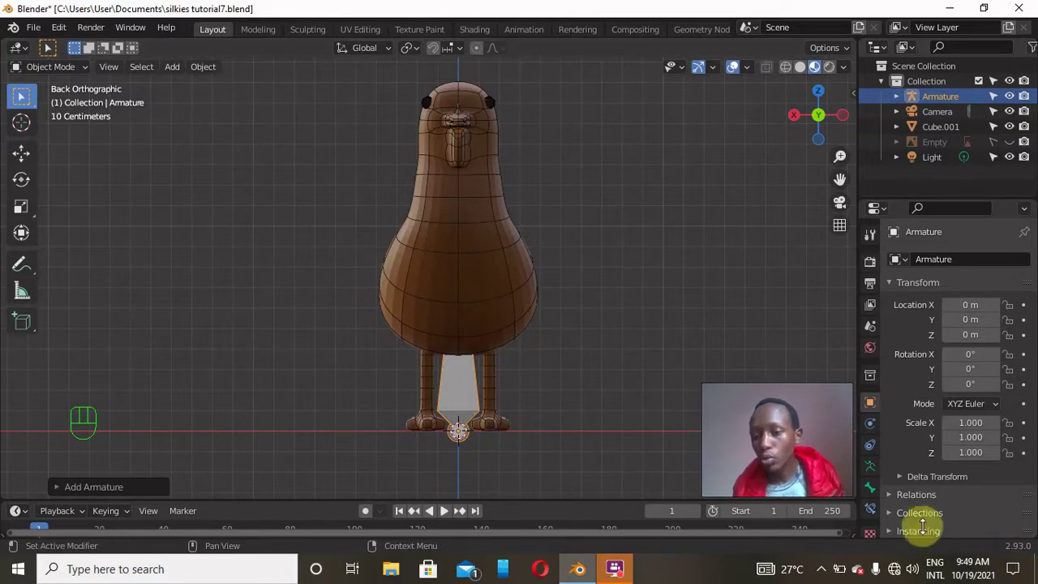
# Step: Set the armature's viewport display to In Front so its bone draws over the chicken body
pyautogui.click(869, 468)
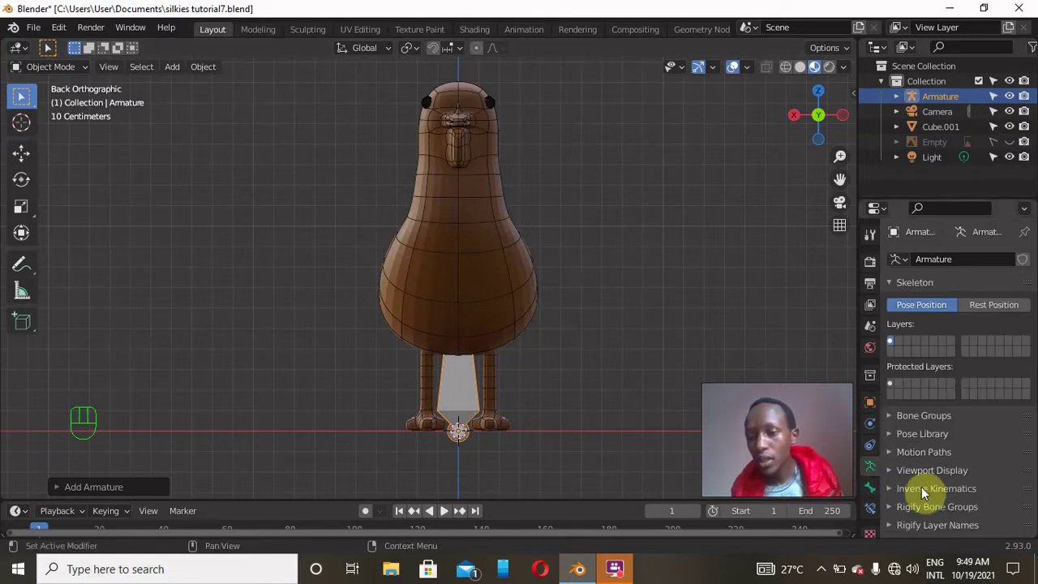
pyautogui.click(927, 514)
pyautogui.scroll(-3, 927, 512)
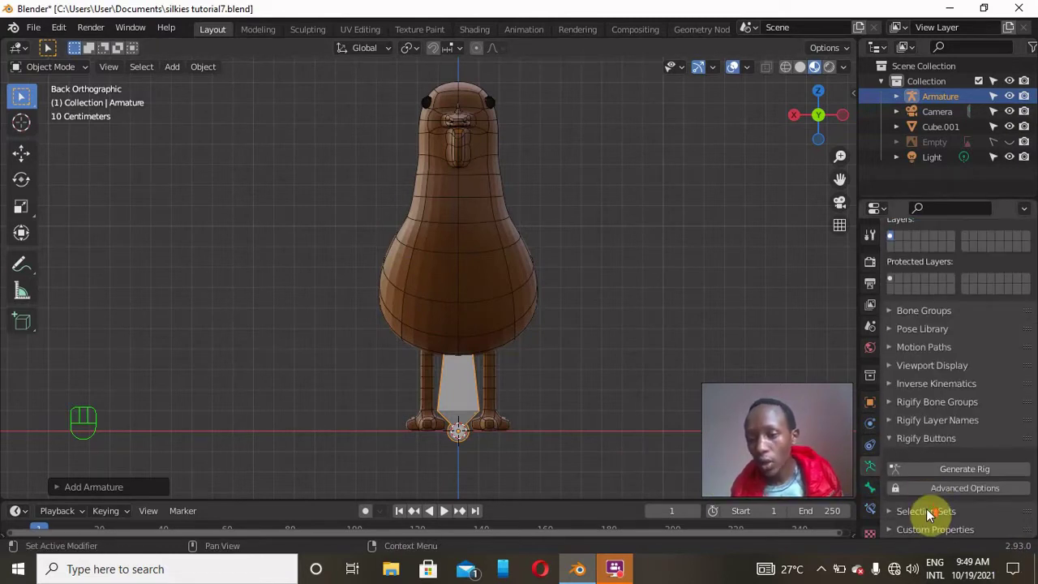
pyautogui.click(890, 363)
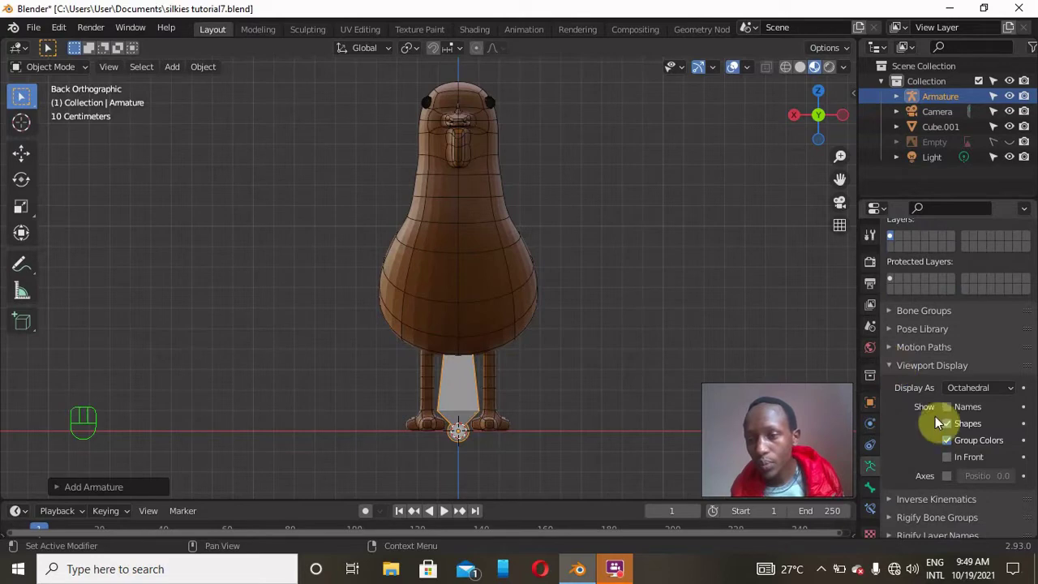
pyautogui.click(946, 456)
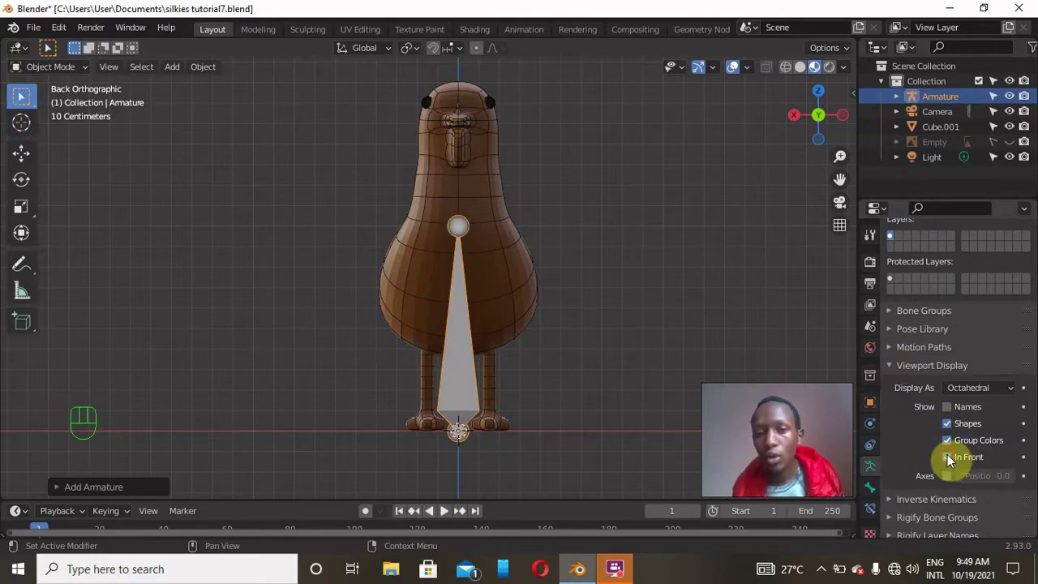
# Step: In armature Edit Mode, raise the bone's lower joint along Z from the ground to the underside of the body
pyautogui.click(839, 117)
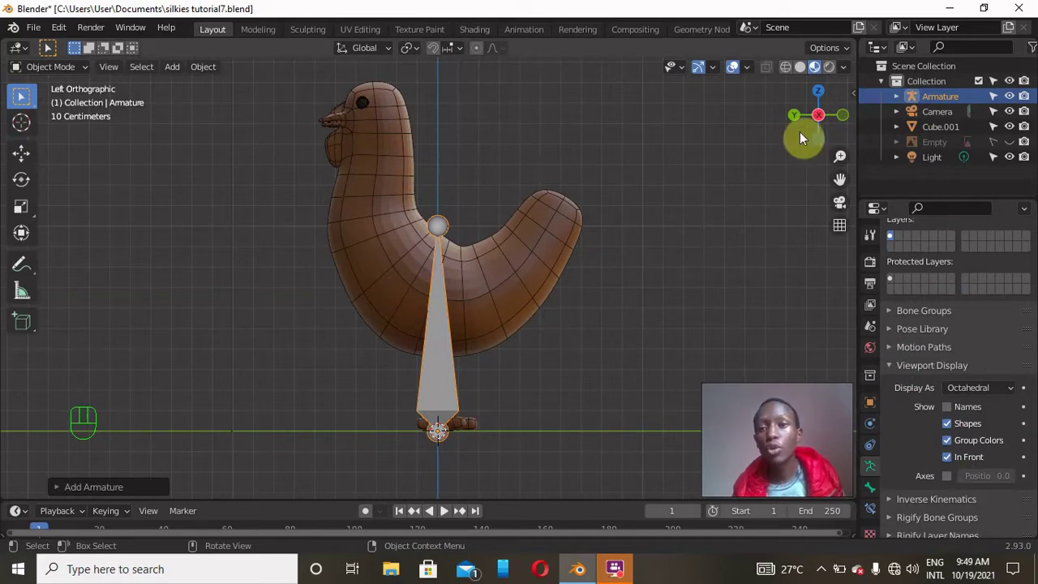
pyautogui.moveTo(816, 116)
pyautogui.mouseDown()
pyautogui.moveTo(766, 126)
pyautogui.moveTo(733, 154)
pyautogui.moveTo(815, 117)
pyautogui.mouseUp()
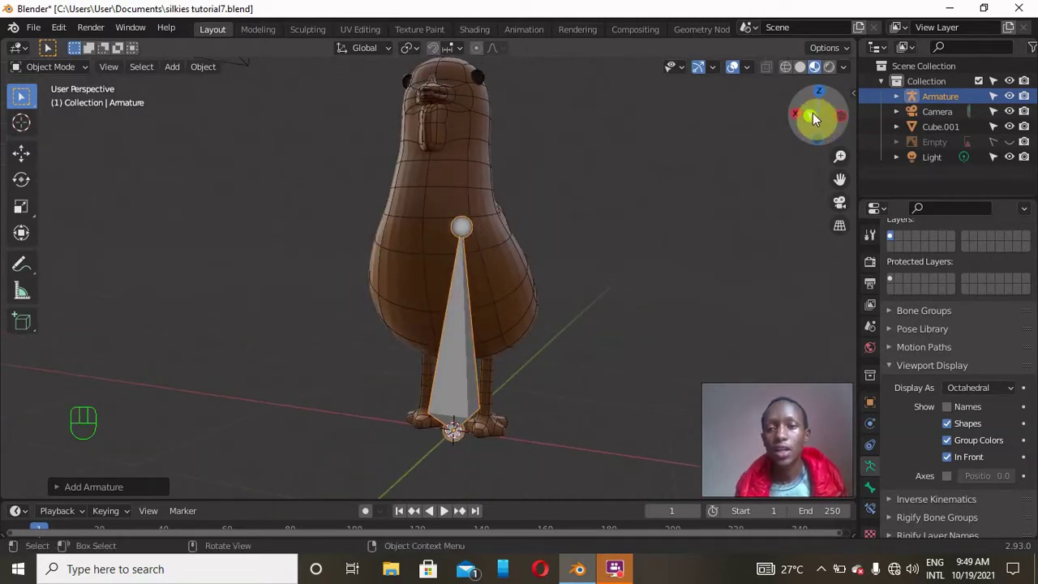
pyautogui.click(813, 118)
pyautogui.scroll(2, 586, 350)
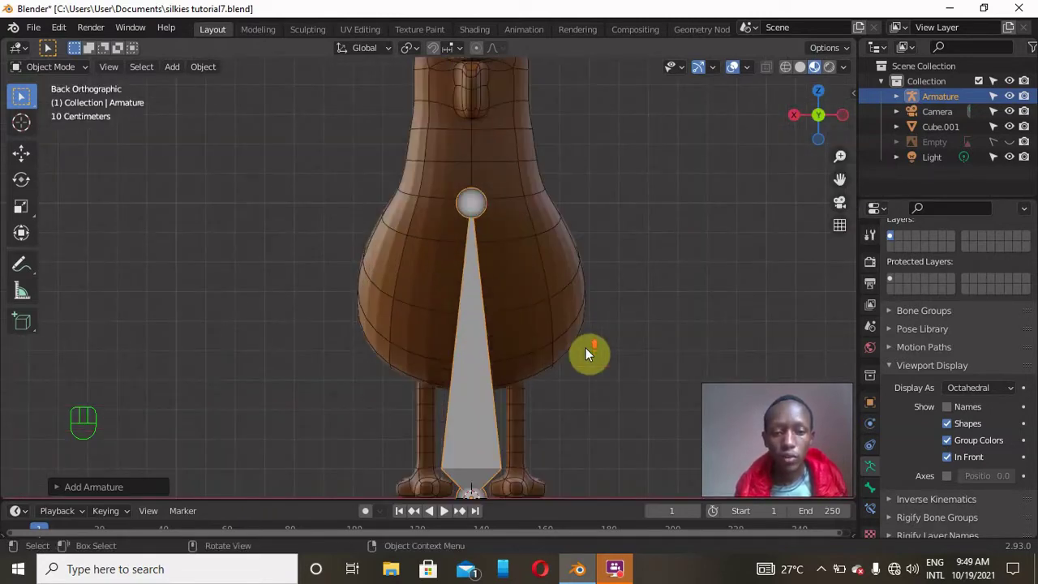
pyautogui.scroll(-3, 588, 354)
pyautogui.press('Tab')
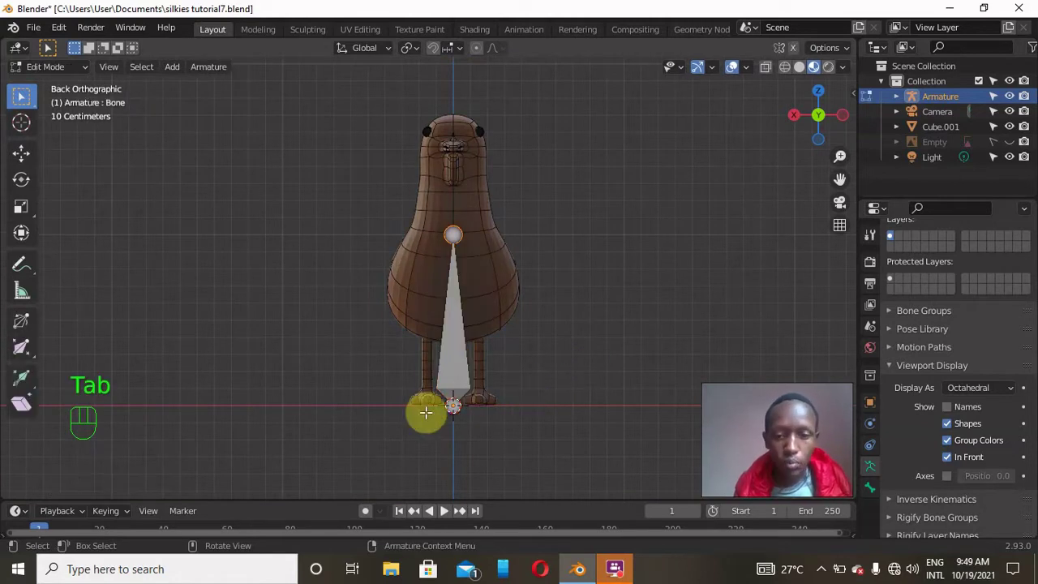
pyautogui.click(459, 406)
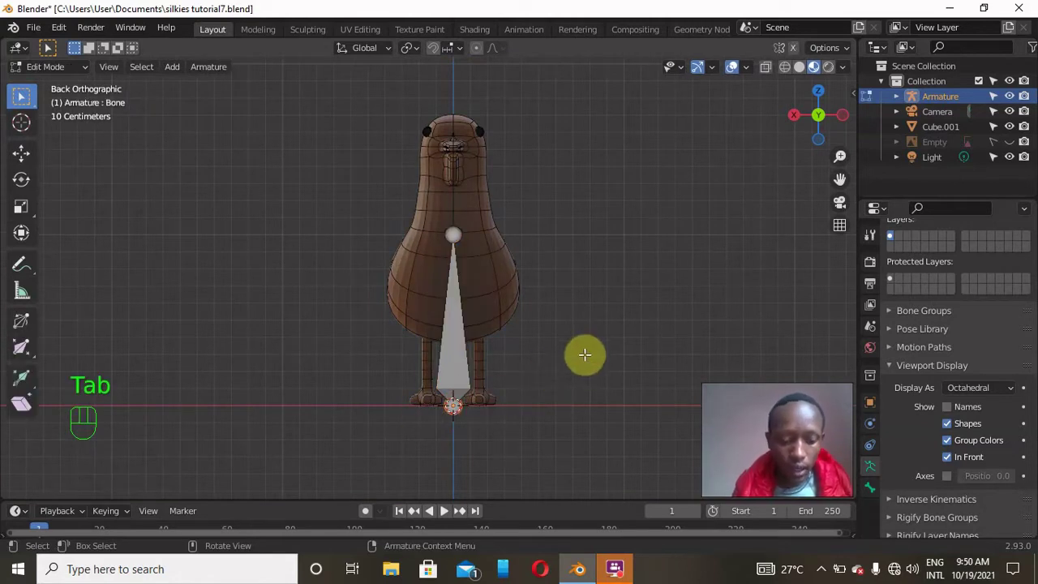
pyautogui.press('g')
pyautogui.press('z')
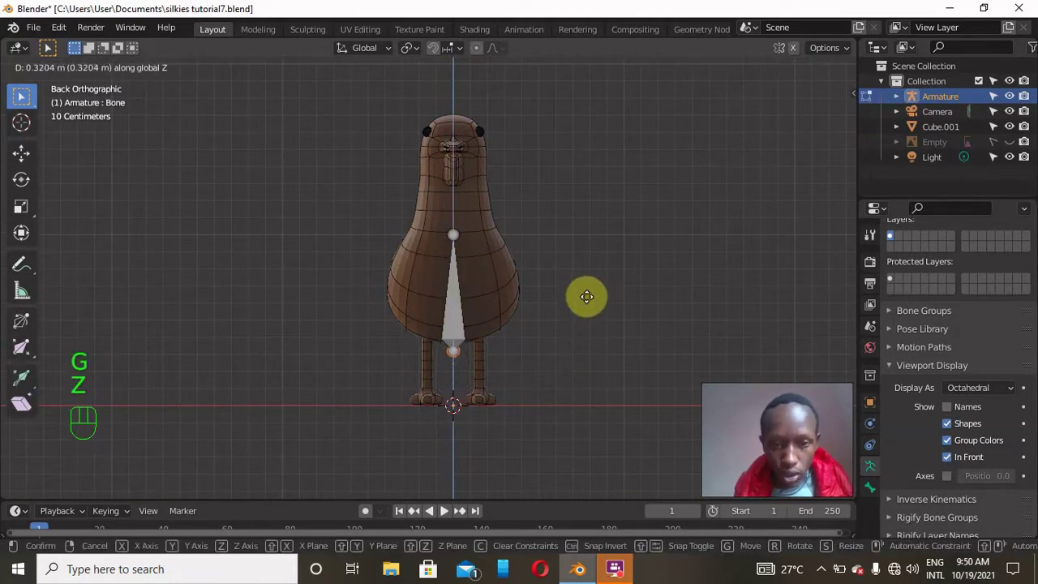
pyautogui.click(586, 288)
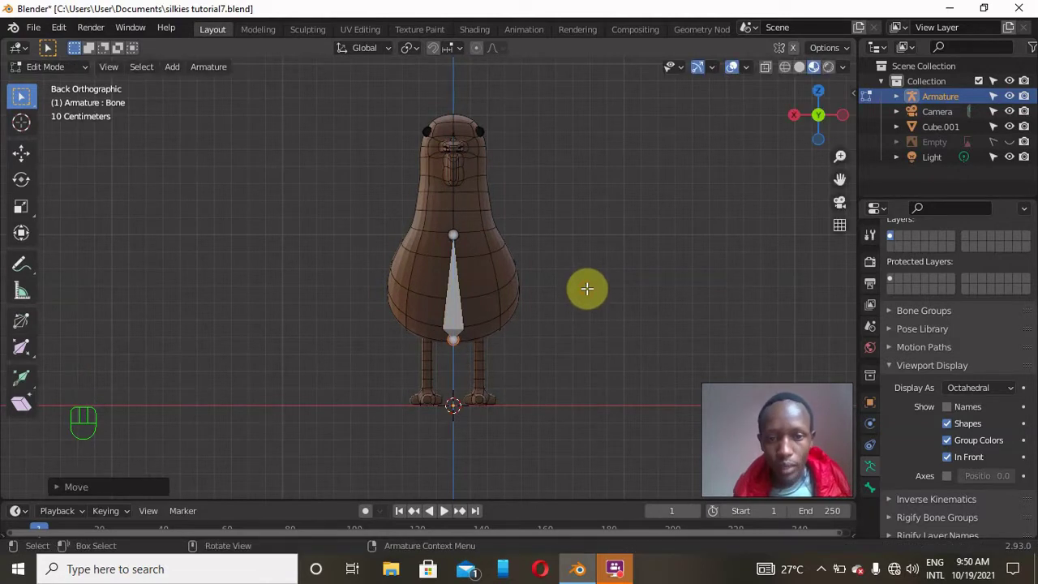
# Step: From the left orthographic view, lower the bone's upper joint about 0.35 m along Z into the middle of the body
pyautogui.click(840, 117)
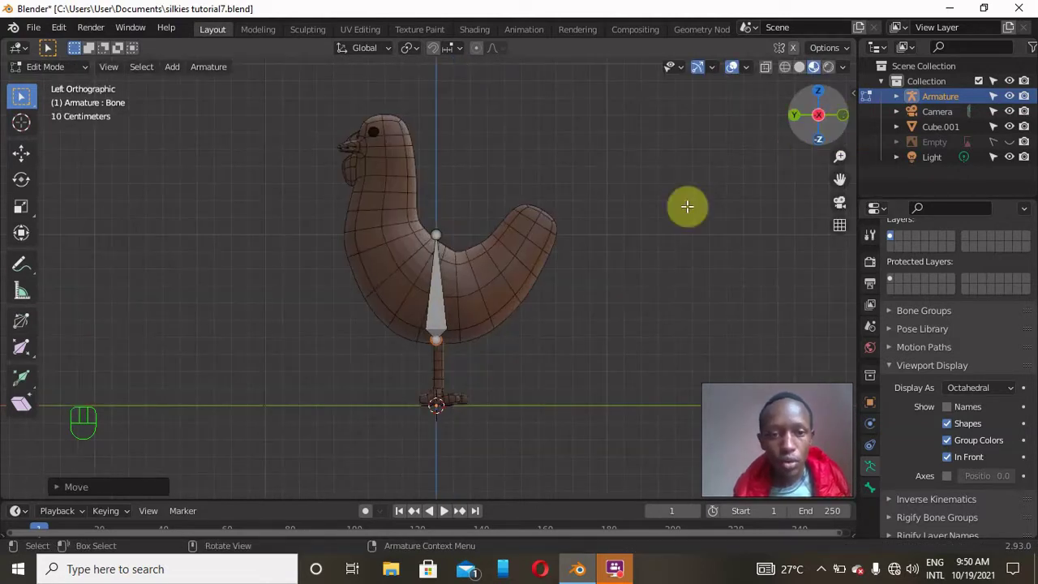
pyautogui.click(435, 232)
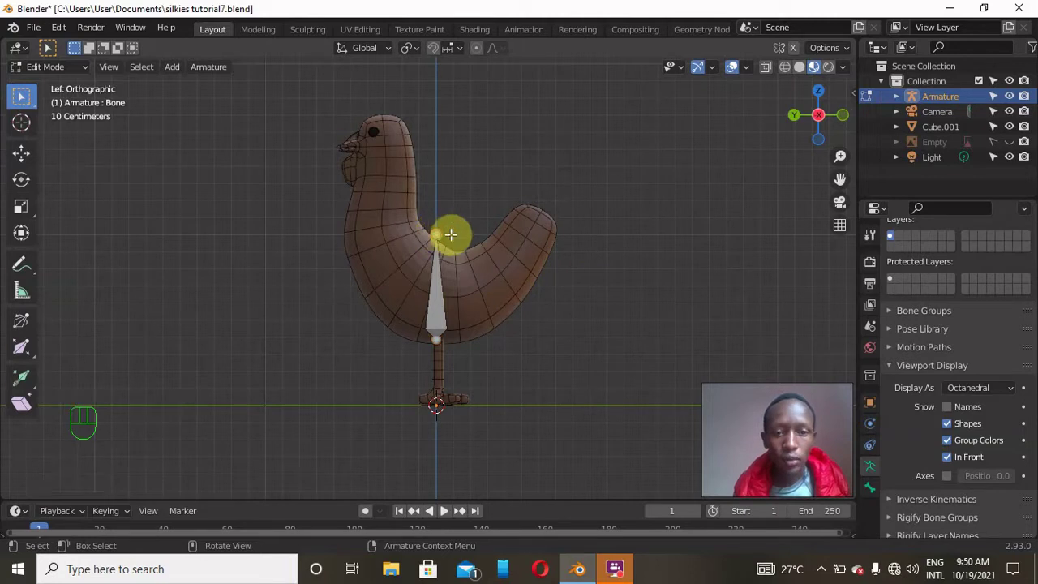
pyautogui.press('g')
pyautogui.press('z')
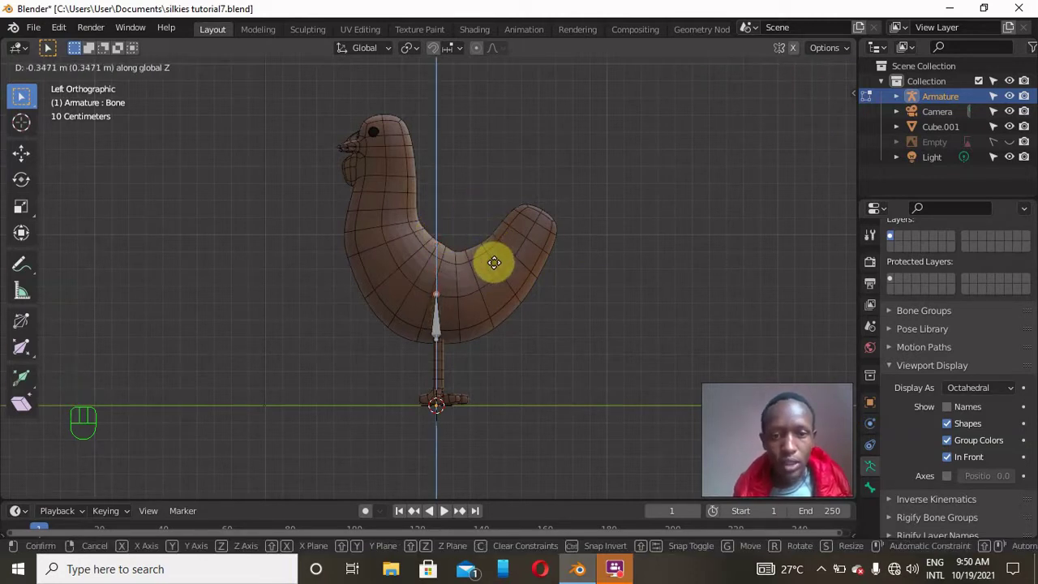
pyautogui.click(493, 262)
# Step: Extrude a chain of three bones from the root bone's upper joint backward through the body to the tail tip
pyautogui.press('e')
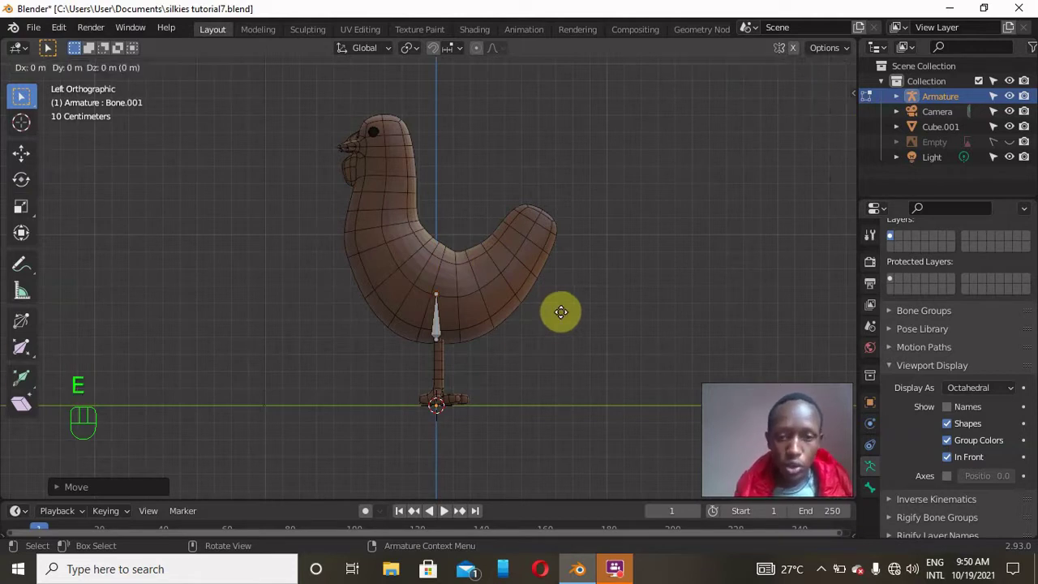
pyautogui.click(602, 308)
pyautogui.press('e')
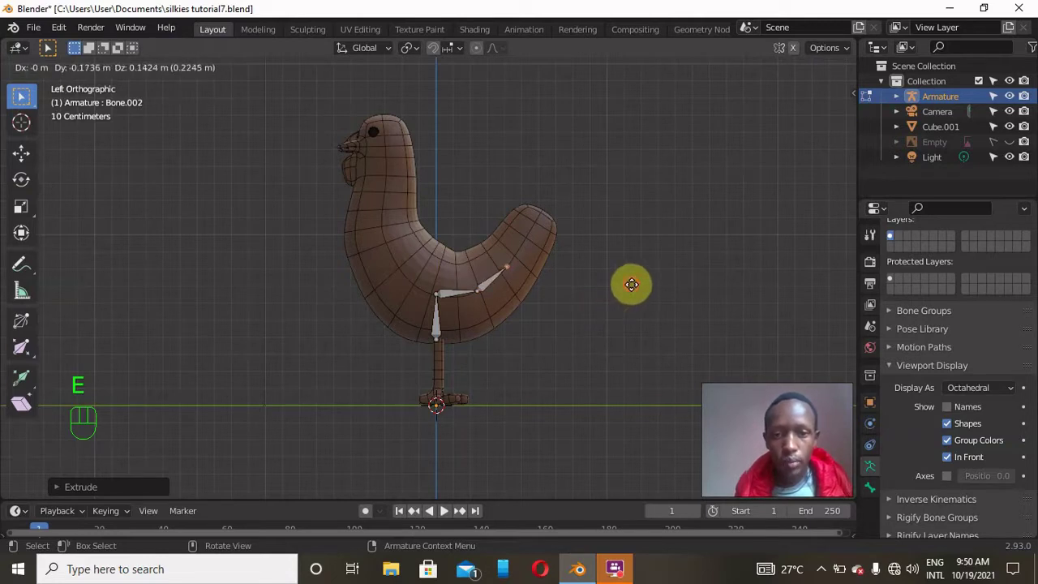
pyautogui.click(630, 284)
pyautogui.press('e')
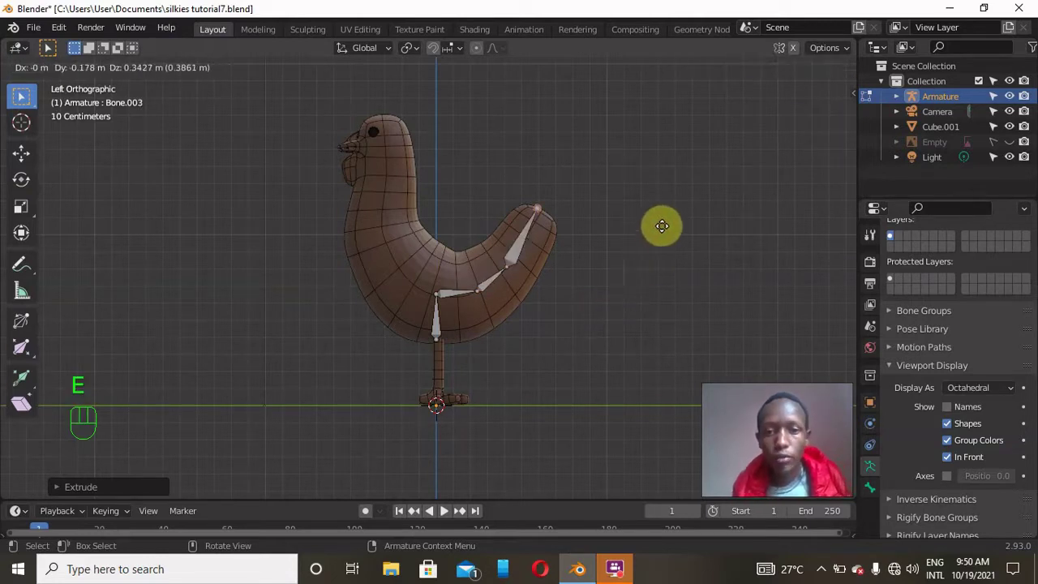
pyautogui.click(663, 230)
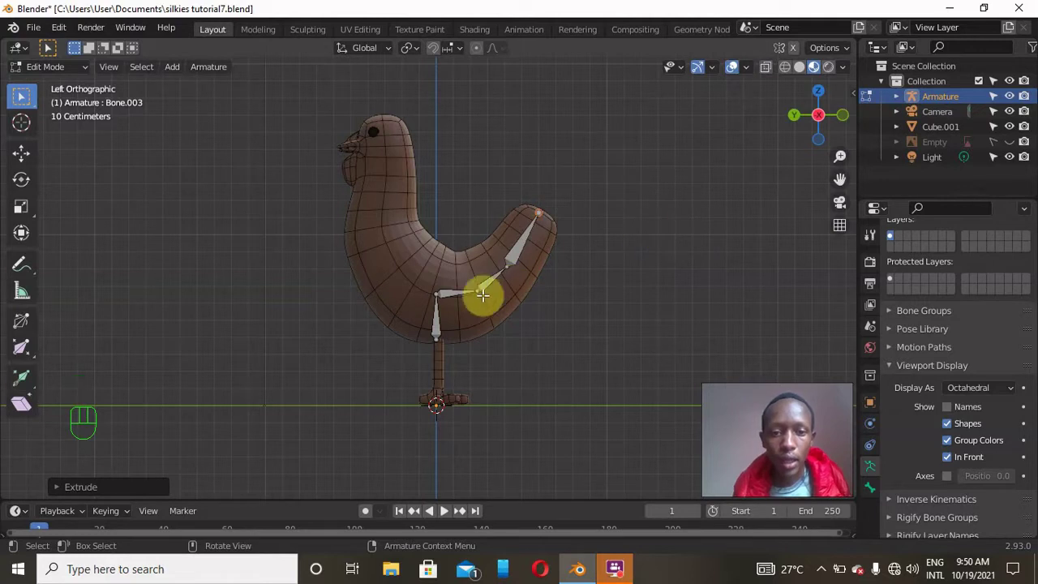
# Step: Extrude a chain of three bones from the root bone's upper joint forward through the chest and up the neck to the top of the head
pyautogui.click(438, 293)
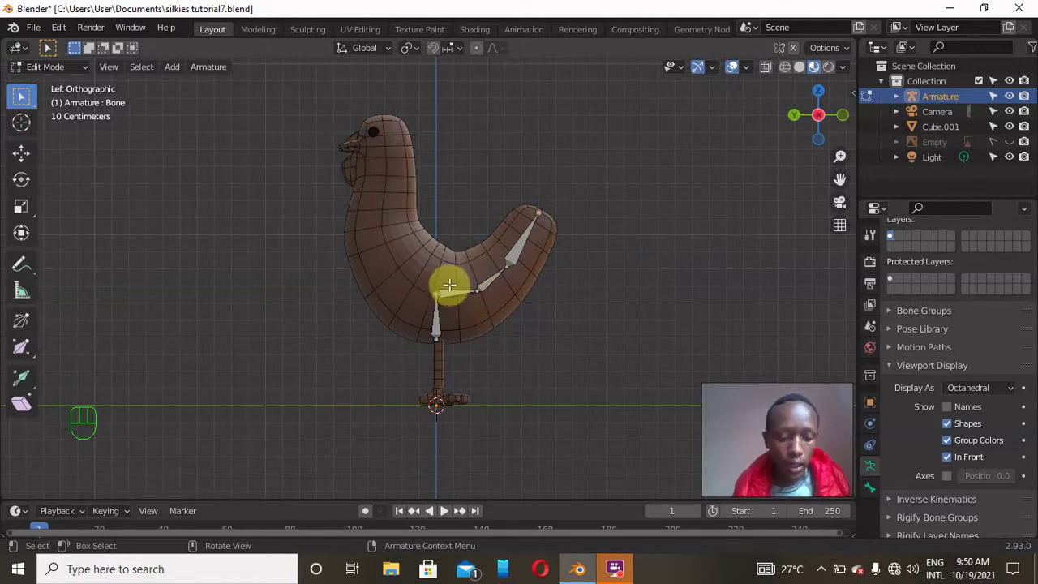
pyautogui.press('e')
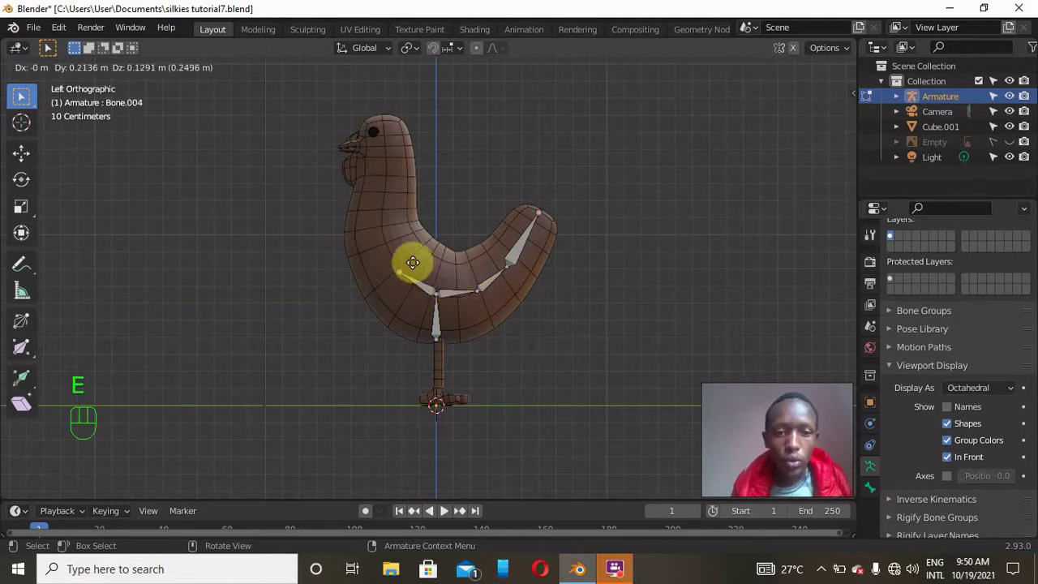
pyautogui.click(412, 262)
pyautogui.press('e')
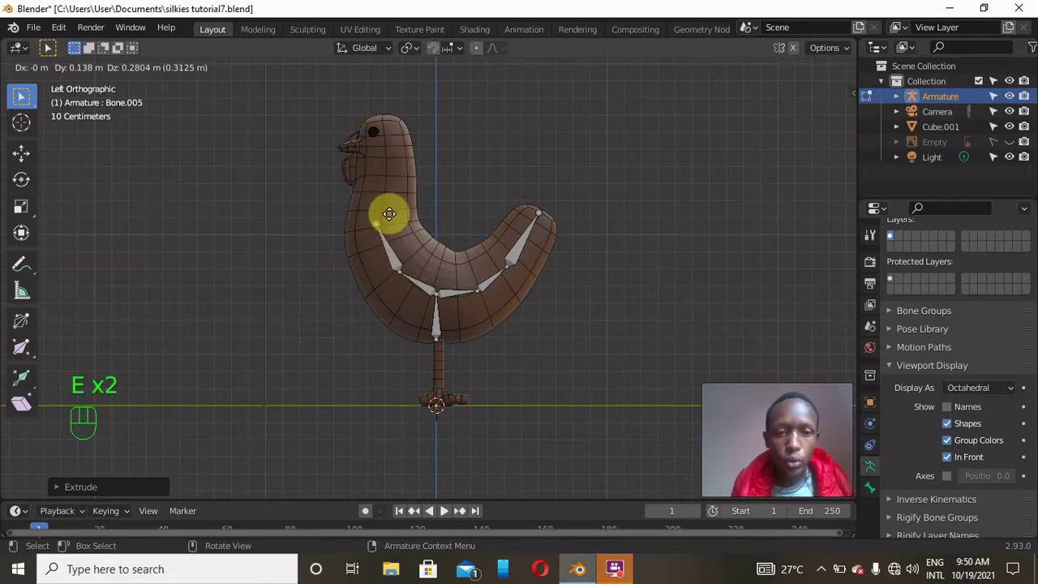
pyautogui.click(391, 214)
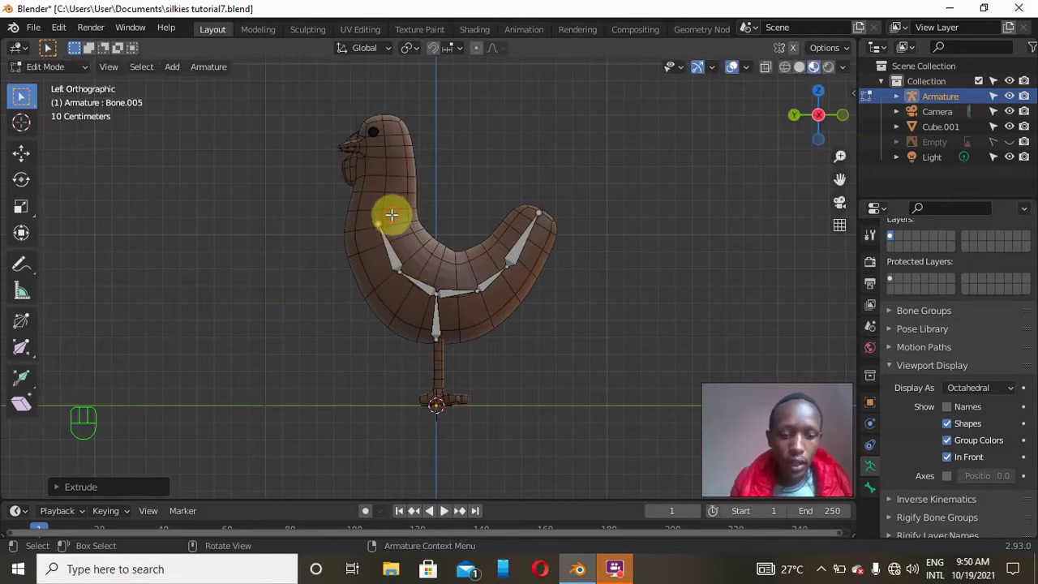
pyautogui.press('e')
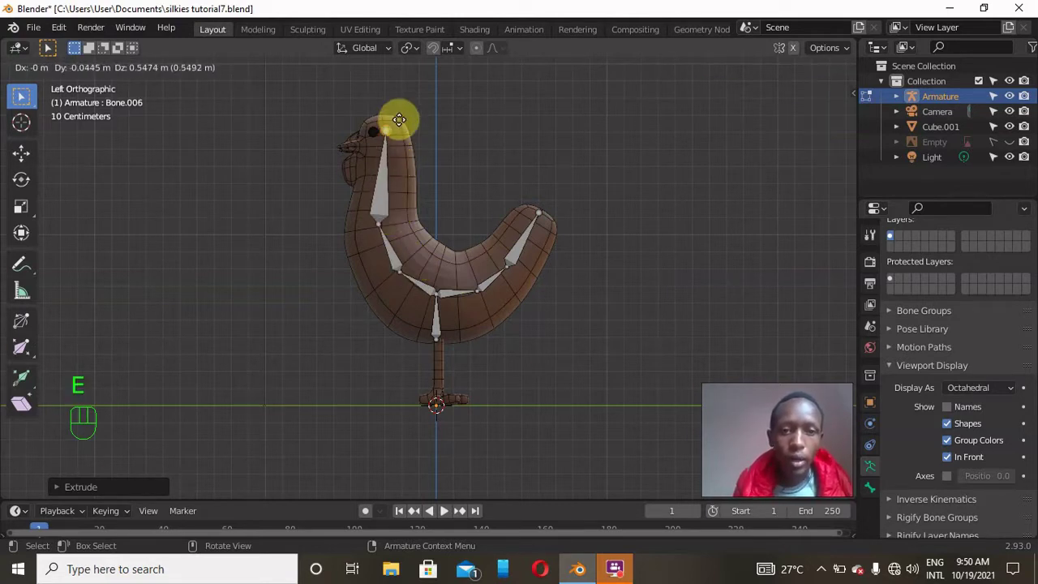
pyautogui.click(397, 112)
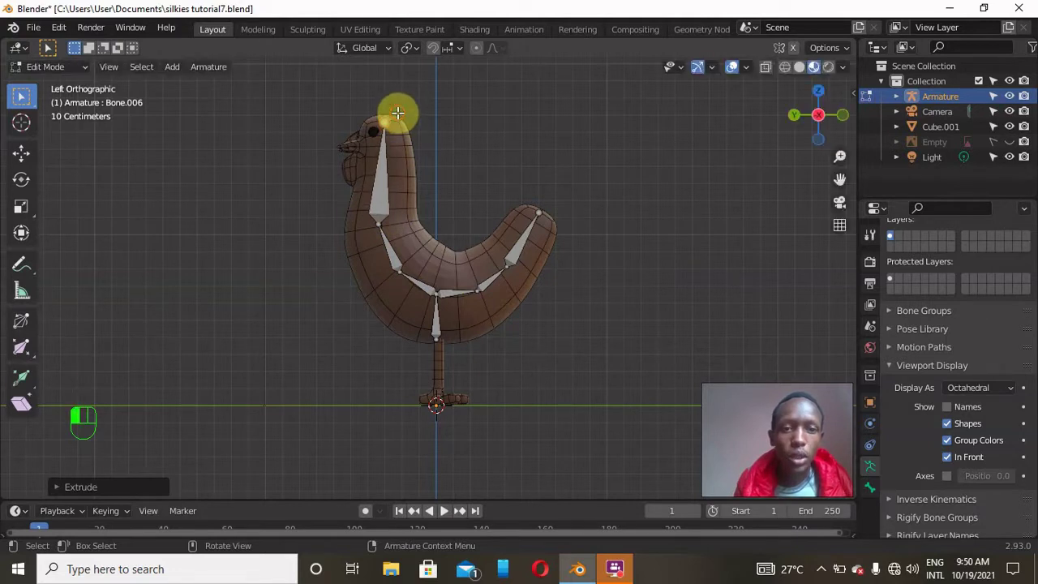
# Step: Duplicate the upper neck bone that ends at the top of the head, leaving the copy in place
pyautogui.click(388, 162)
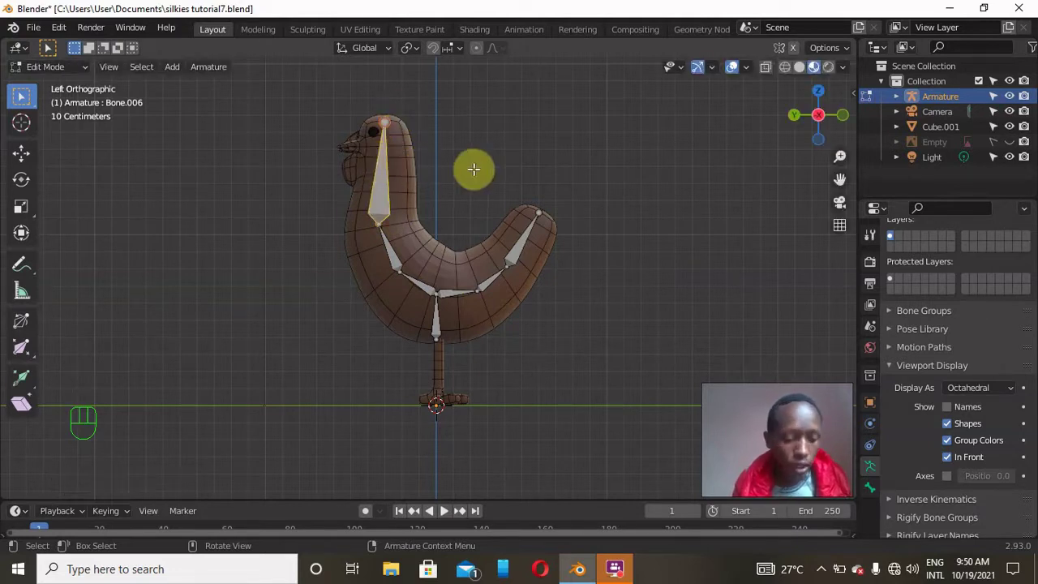
pyautogui.hotkey('shift', 'd')
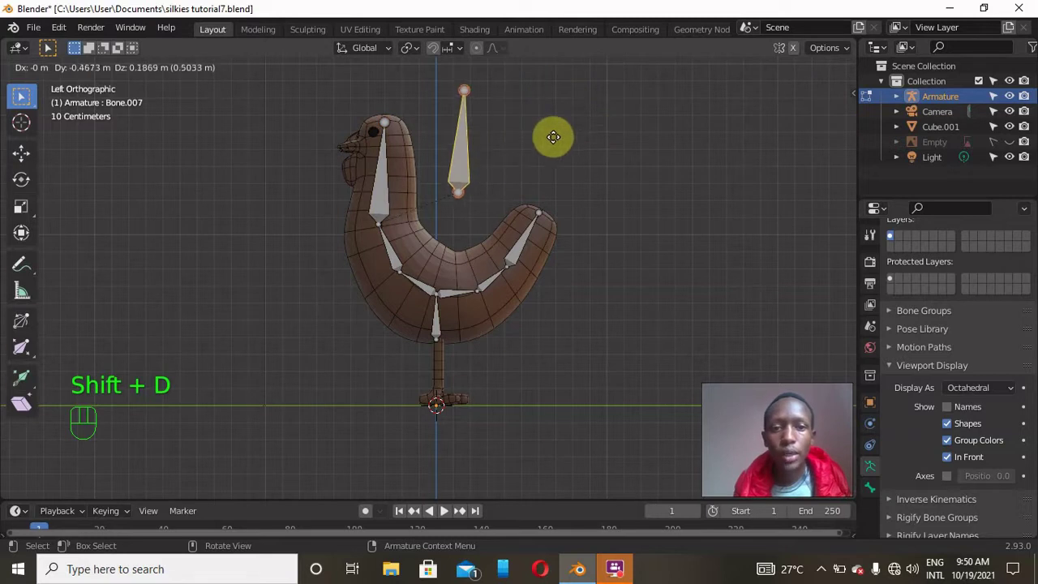
pyautogui.rightClick(553, 136)
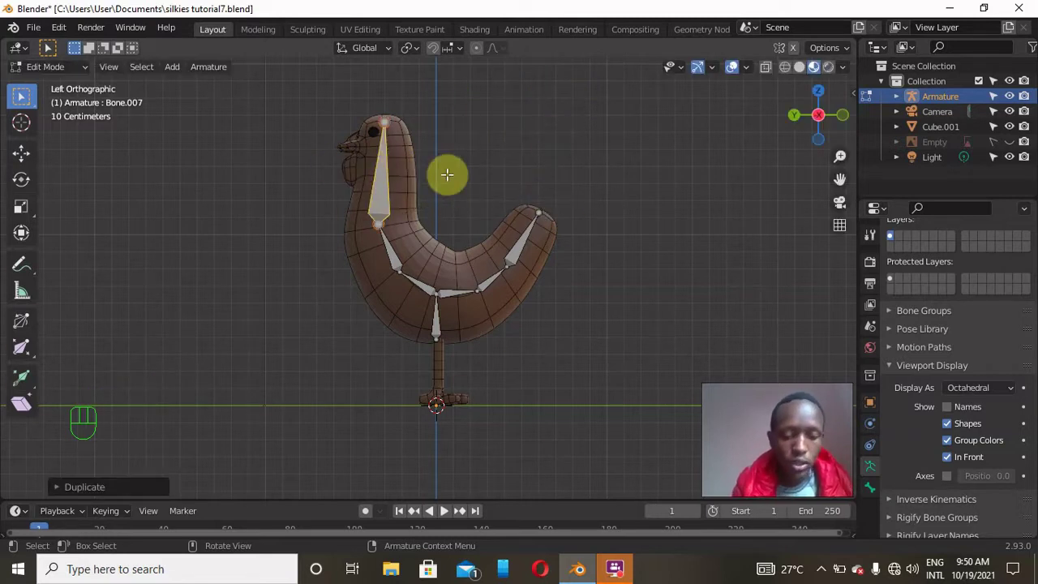
pyautogui.press('r')
pyautogui.press('x')
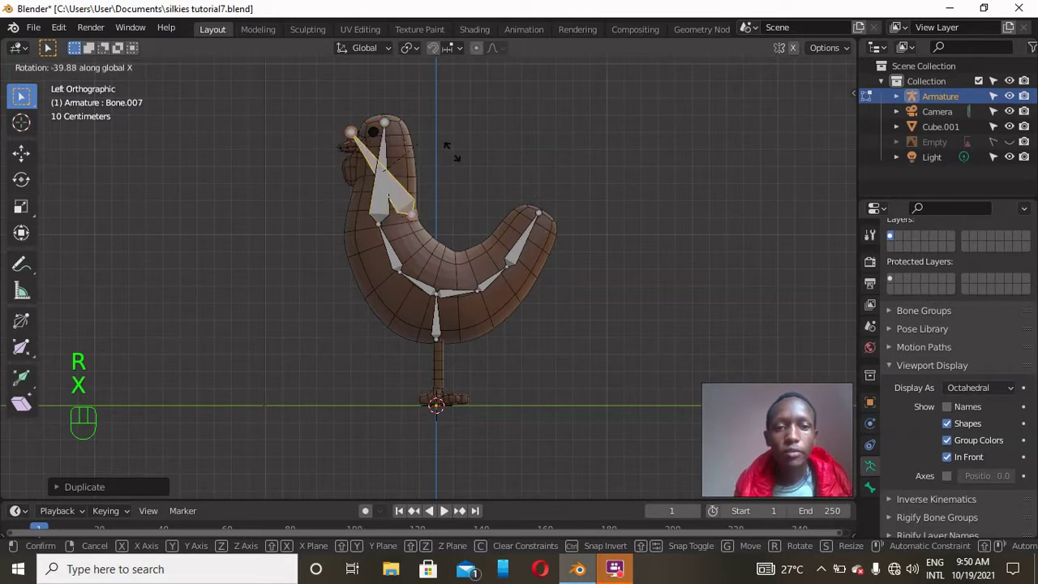
pyautogui.click(388, 91)
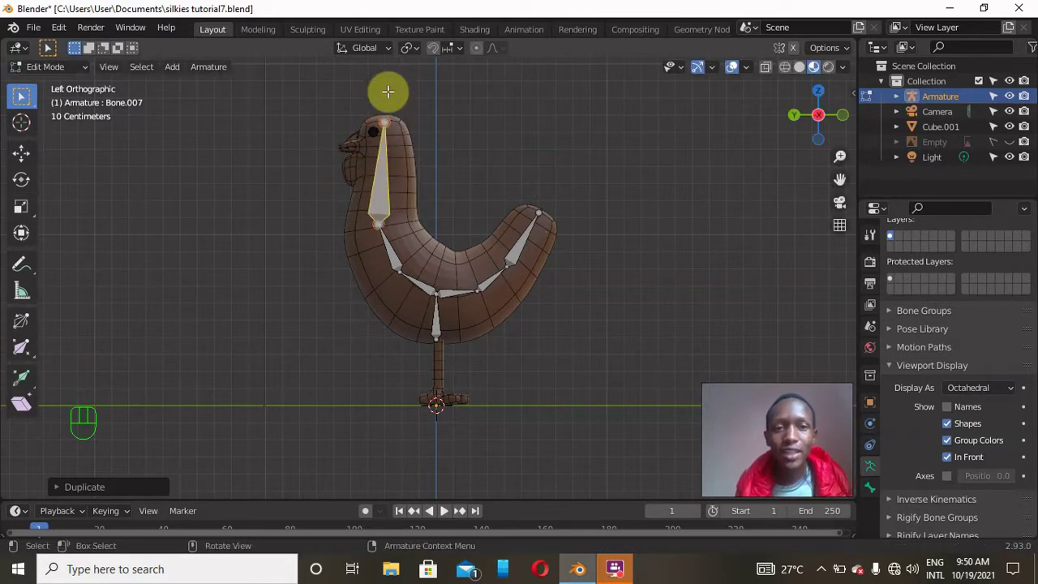
# Step: Set the transform pivot point to Active Element and rotate the duplicated bone about X until it points forward and slightly down
pyautogui.click(410, 49)
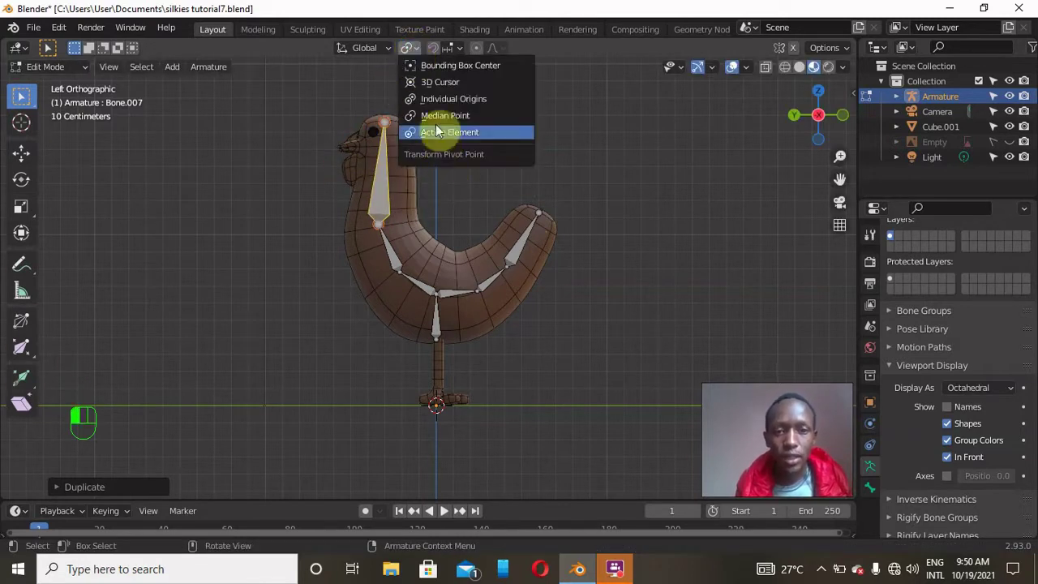
pyautogui.click(437, 132)
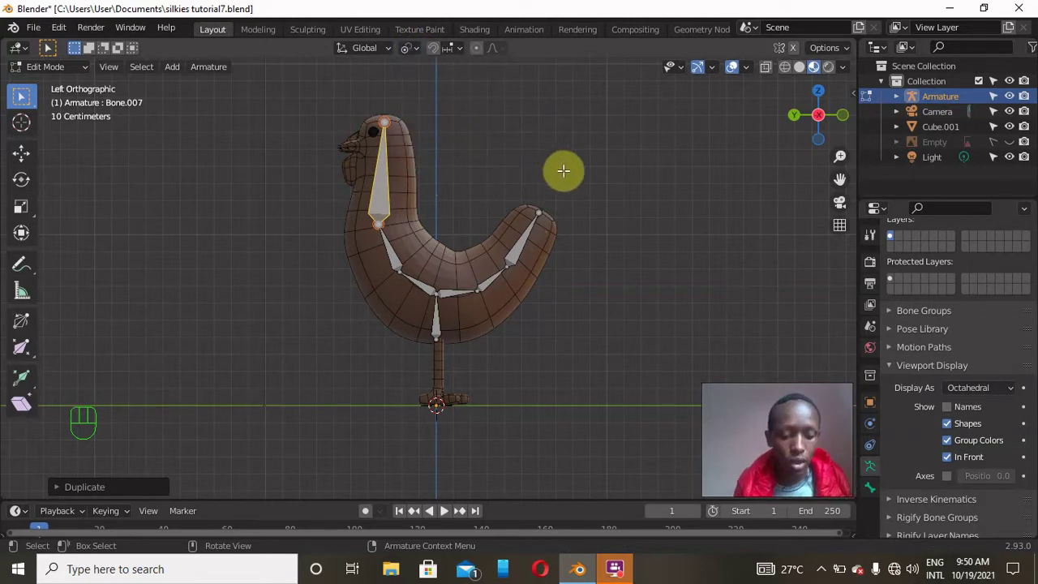
pyautogui.press('r')
pyautogui.press('x')
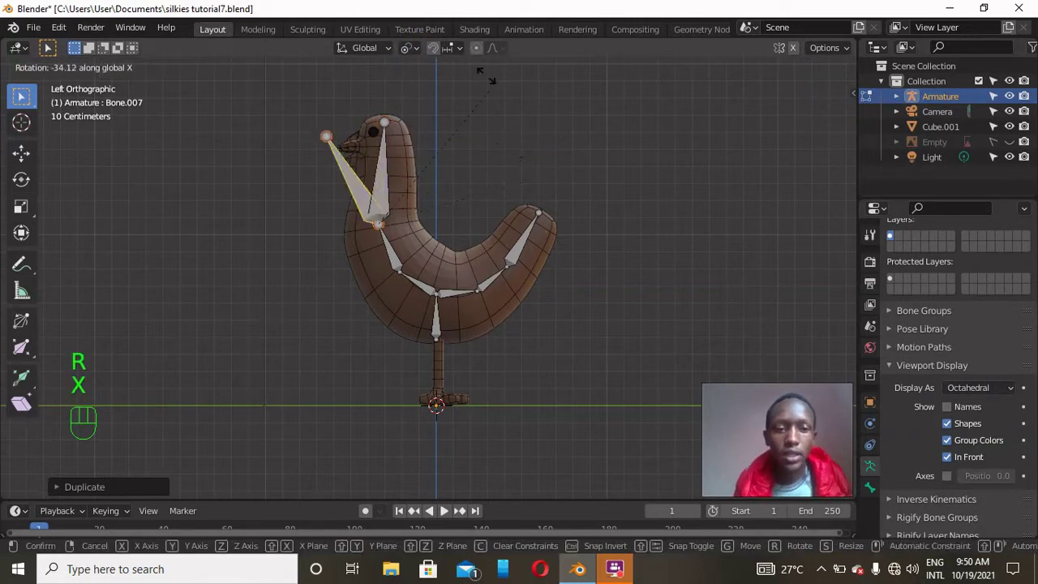
pyautogui.click(251, 86)
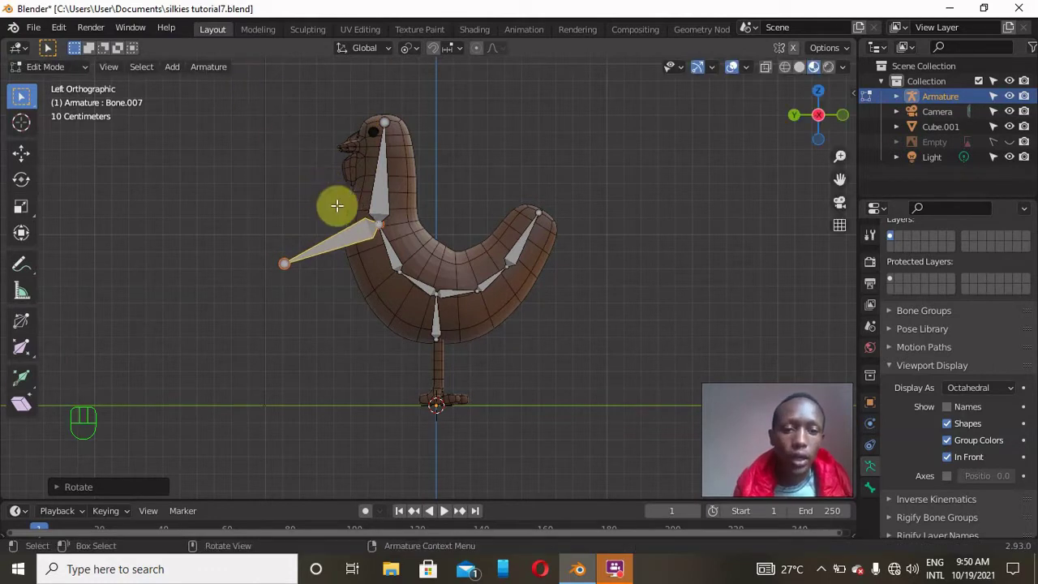
# Step: Raise the duplicated bone along Z to beak height, and move its outer joint back to the beak tip
pyautogui.press('g')
pyautogui.press('z')
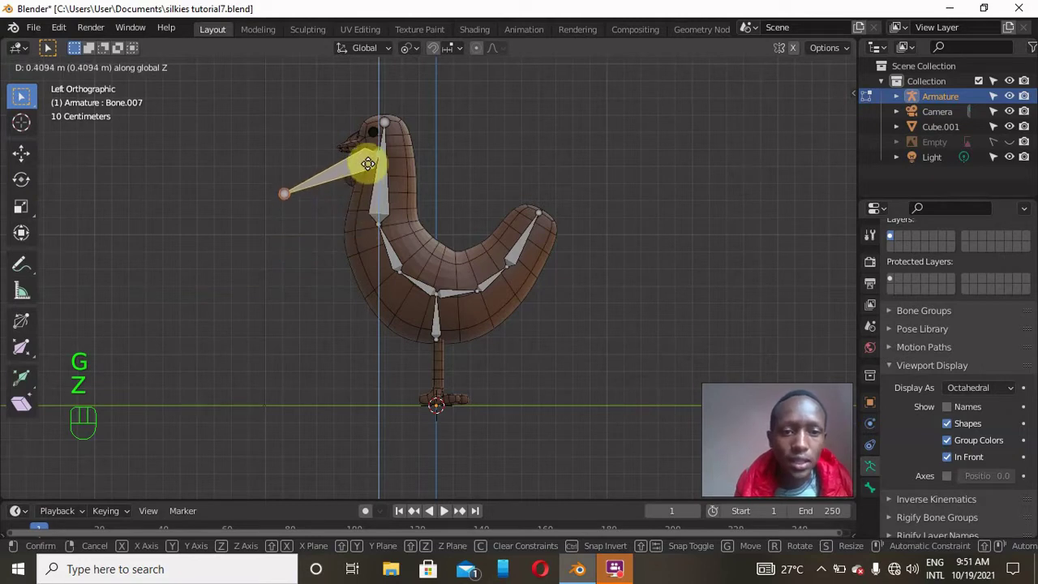
pyautogui.click(368, 160)
pyautogui.click(276, 187)
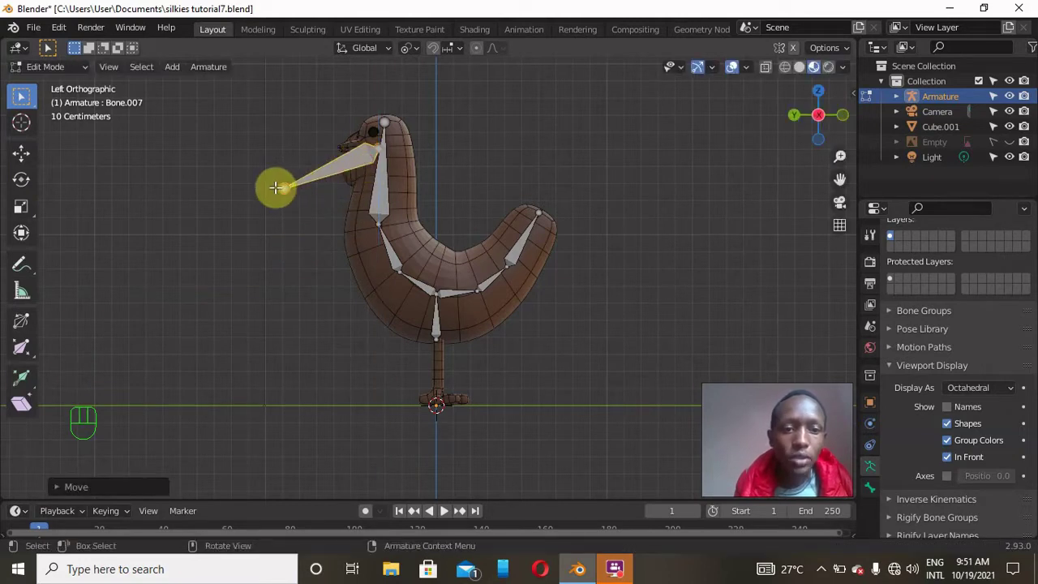
pyautogui.click(279, 187)
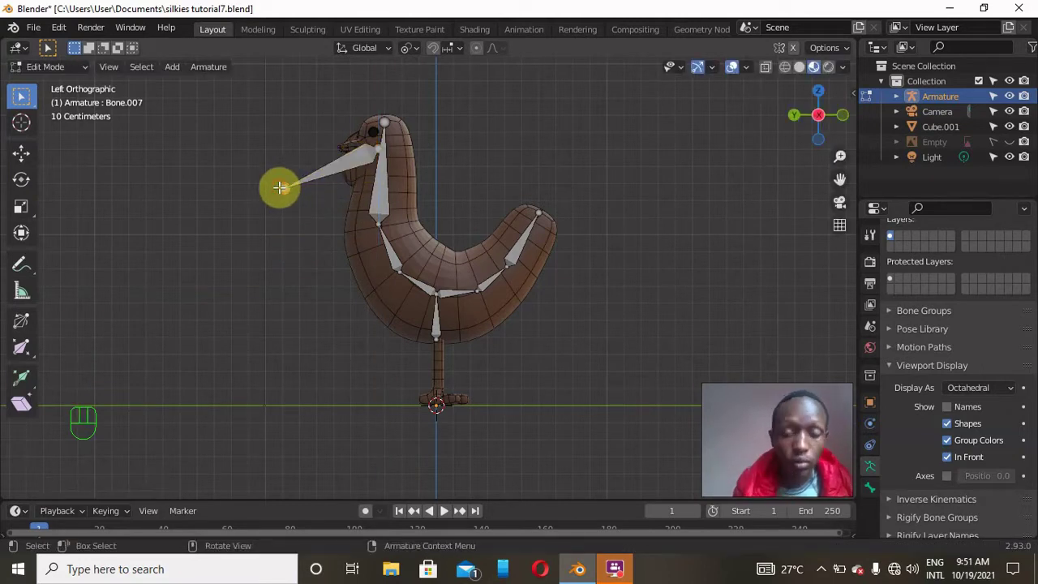
pyautogui.press('g')
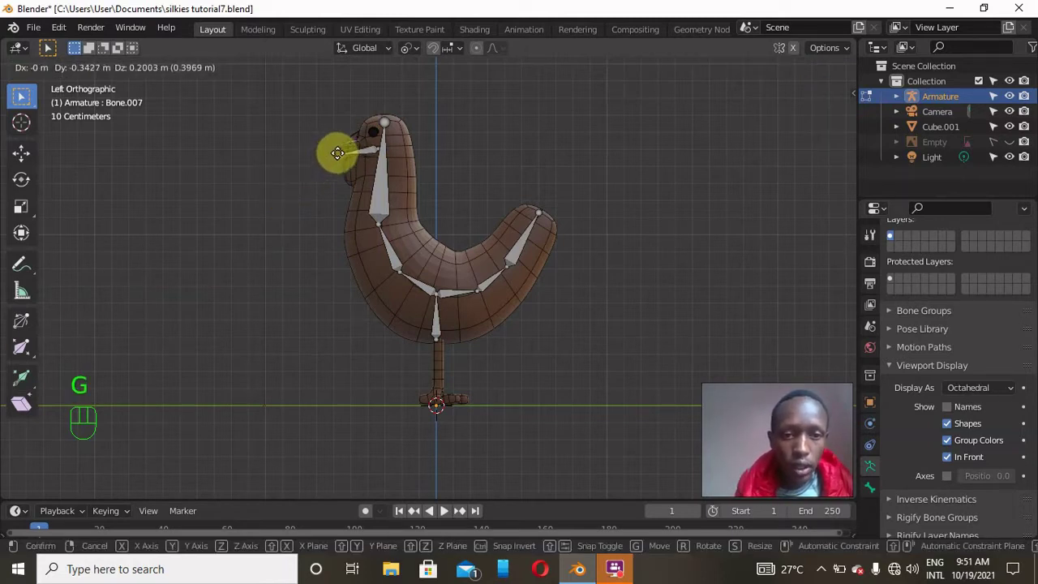
pyautogui.click(338, 152)
# Step: Nudge the whole beak bone slightly along Z to line it up with the lower beak
pyautogui.click(377, 147)
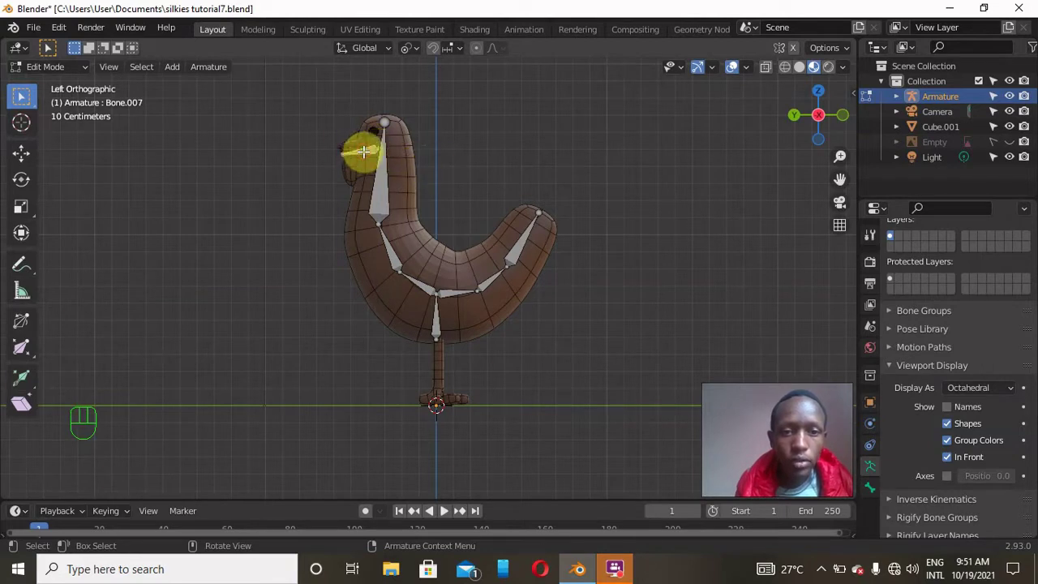
pyautogui.press('g')
pyautogui.press('z')
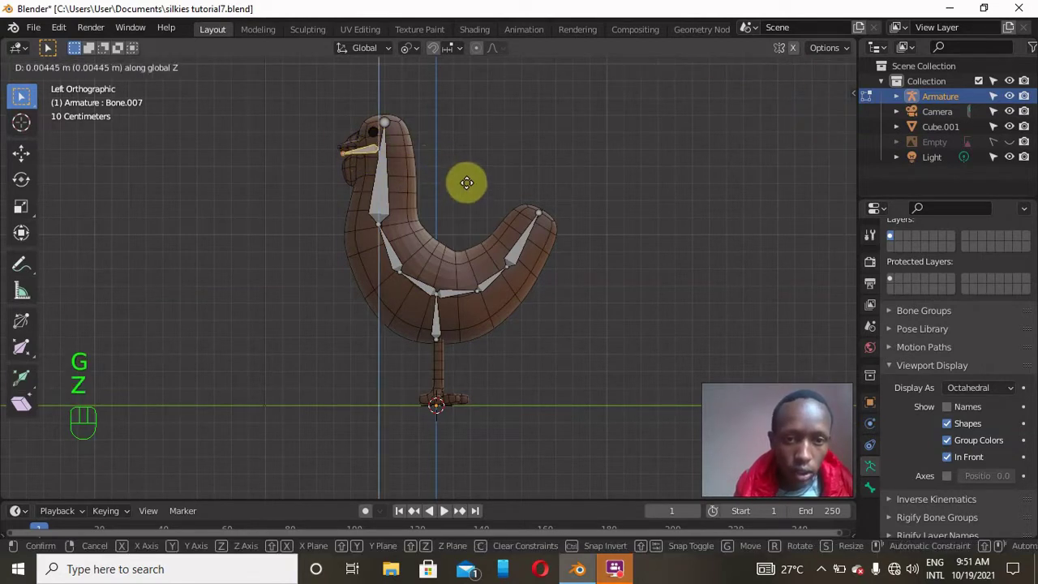
pyautogui.click(467, 185)
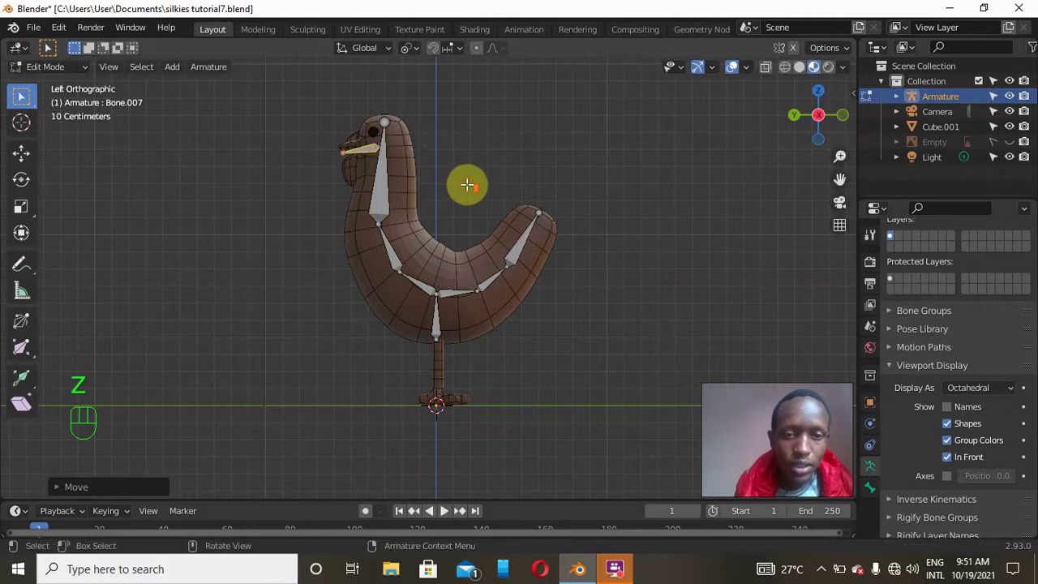
# Step: Duplicate the lower beak bone and raise the copy about 0.04 m along Z into the upper beak
pyautogui.scroll(1, 466, 185)
pyautogui.hotkey('shift', 'd')
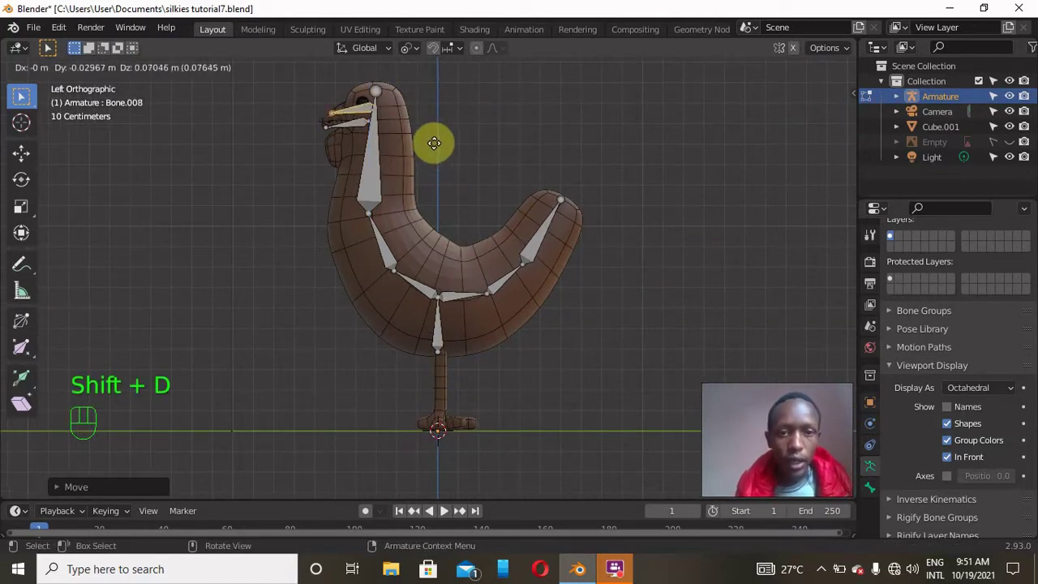
pyautogui.rightClick(433, 143)
pyautogui.press('g')
pyautogui.press('z')
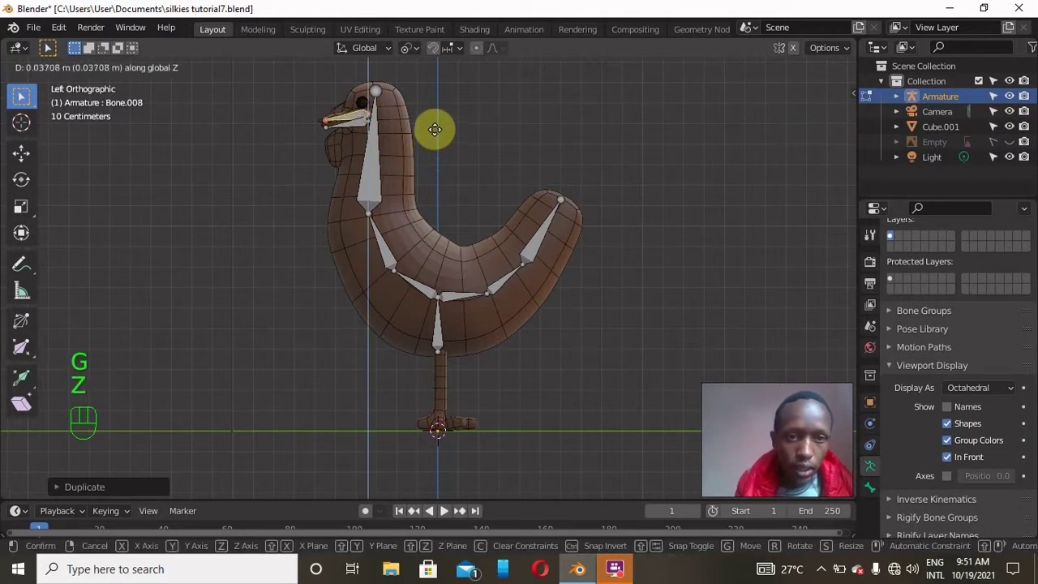
pyautogui.click(435, 129)
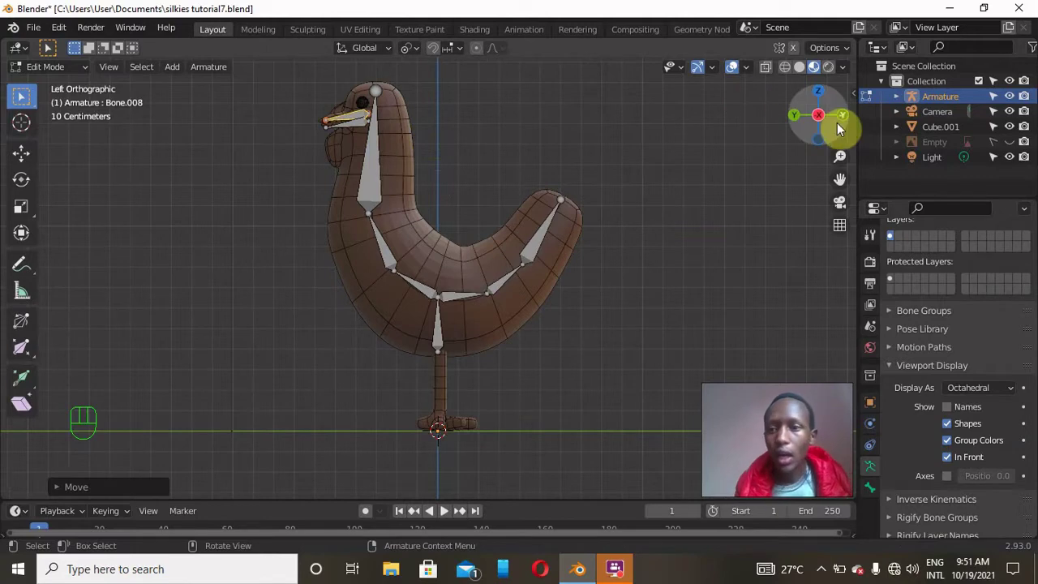
# Step: From the back orthographic view, extrude a bone from the root bone's lower joint straight down along Z to about mid-leg height
pyautogui.moveTo(834, 127)
pyautogui.mouseDown()
pyautogui.moveTo(847, 122)
pyautogui.moveTo(819, 115)
pyautogui.mouseUp()
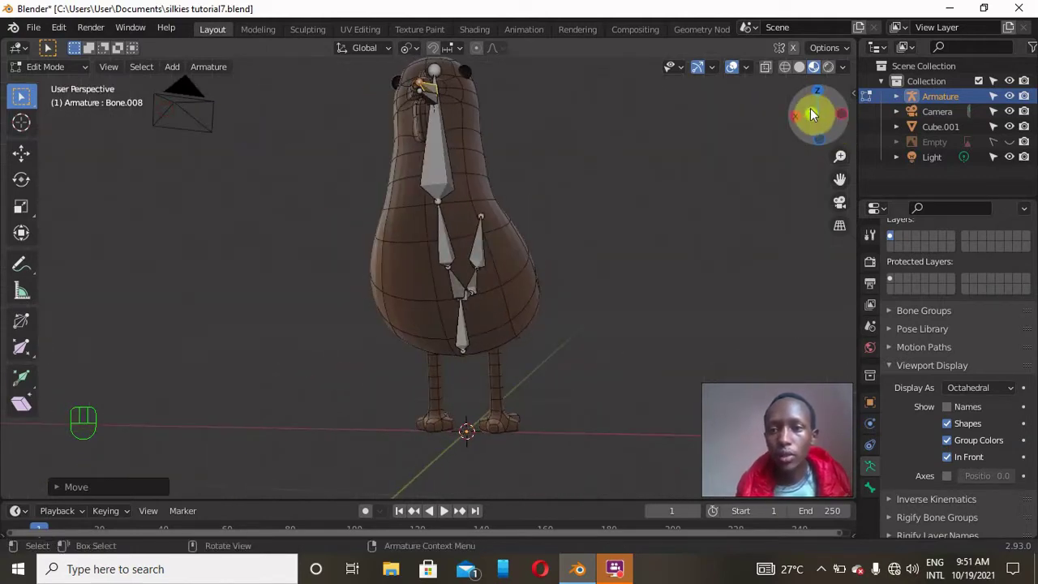
pyautogui.click(810, 110)
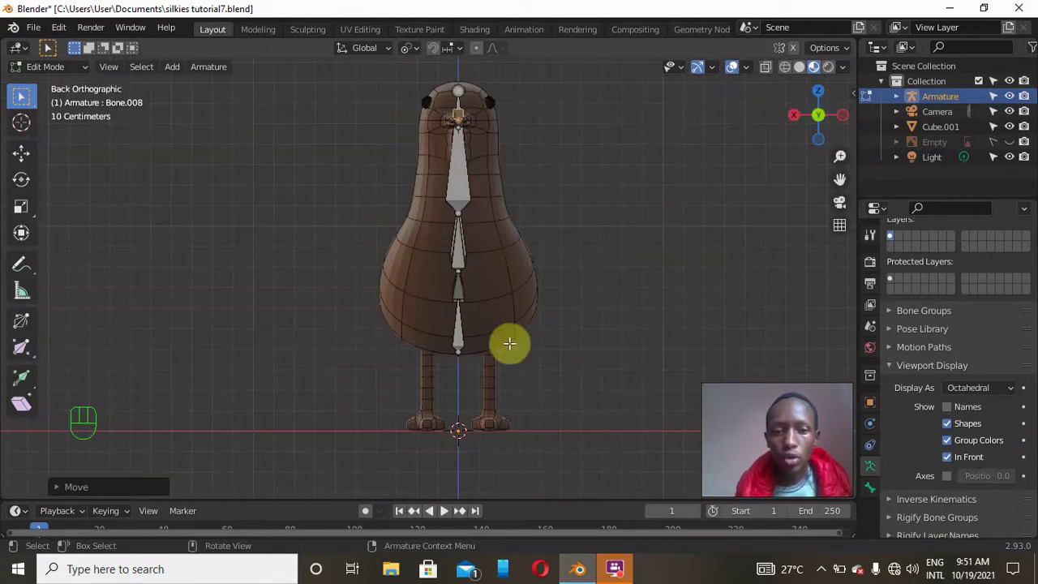
pyautogui.click(458, 351)
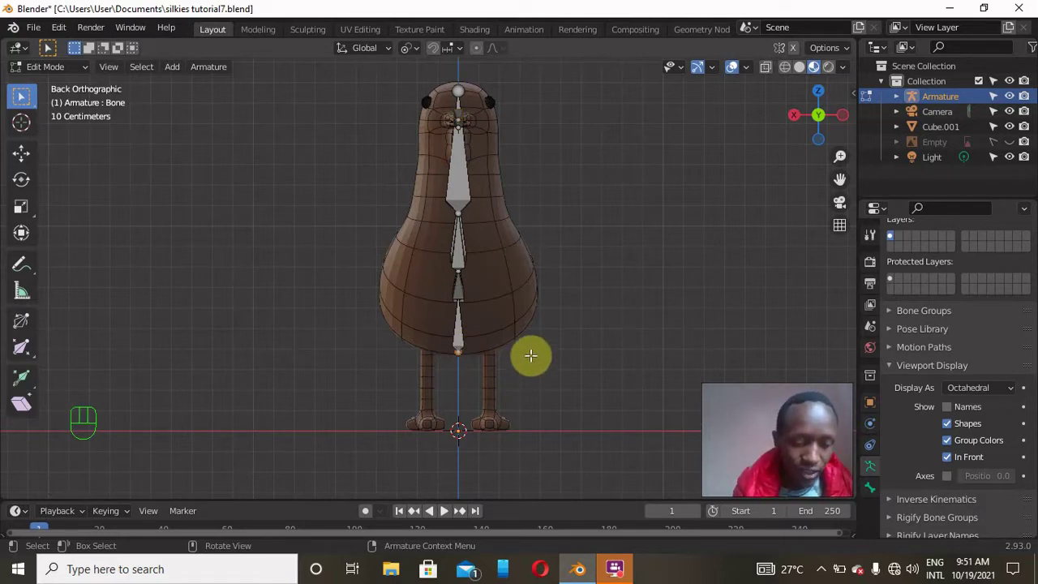
pyautogui.press('e')
pyautogui.press('z')
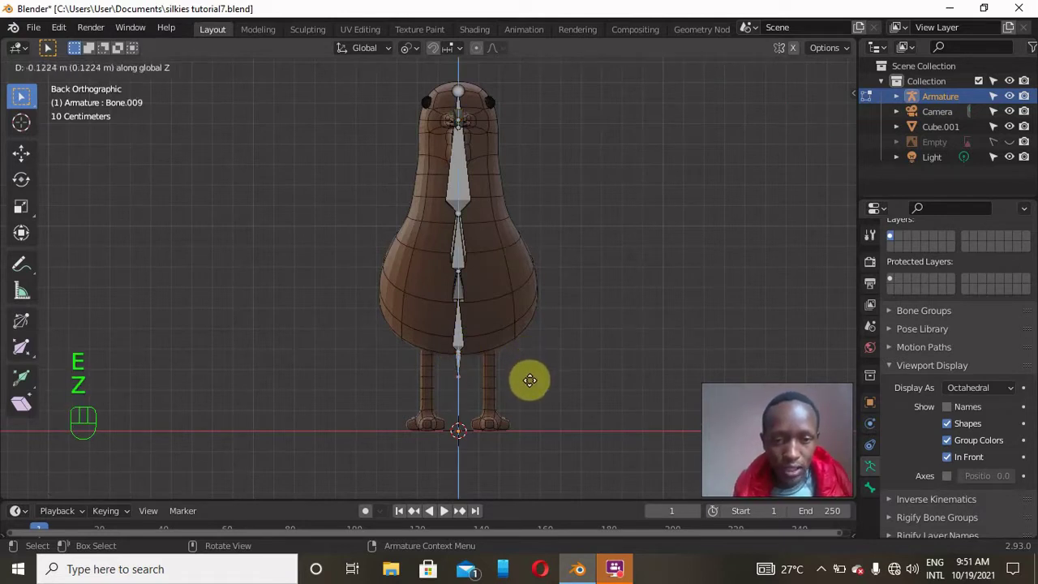
pyautogui.click(528, 387)
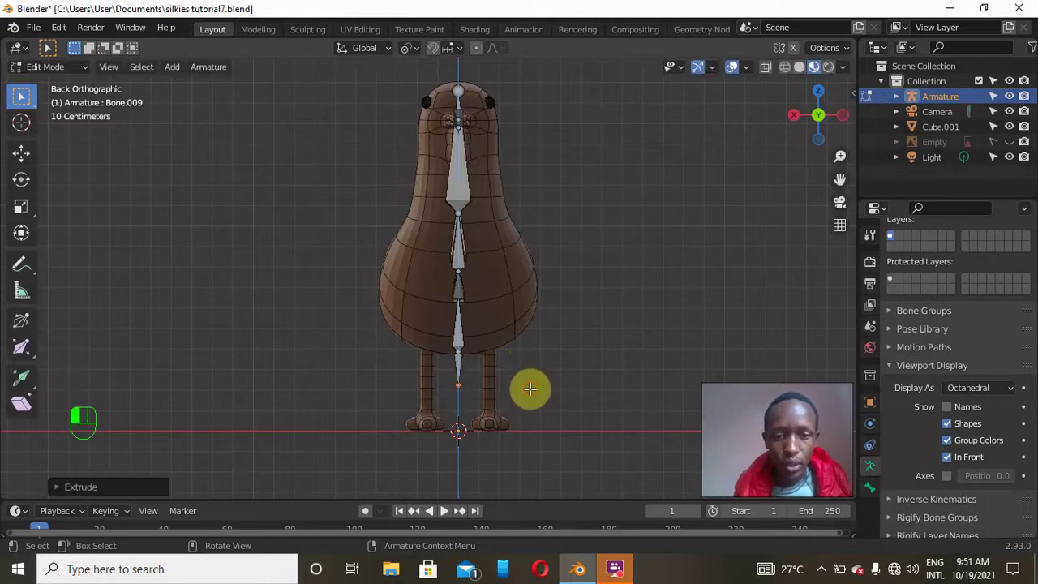
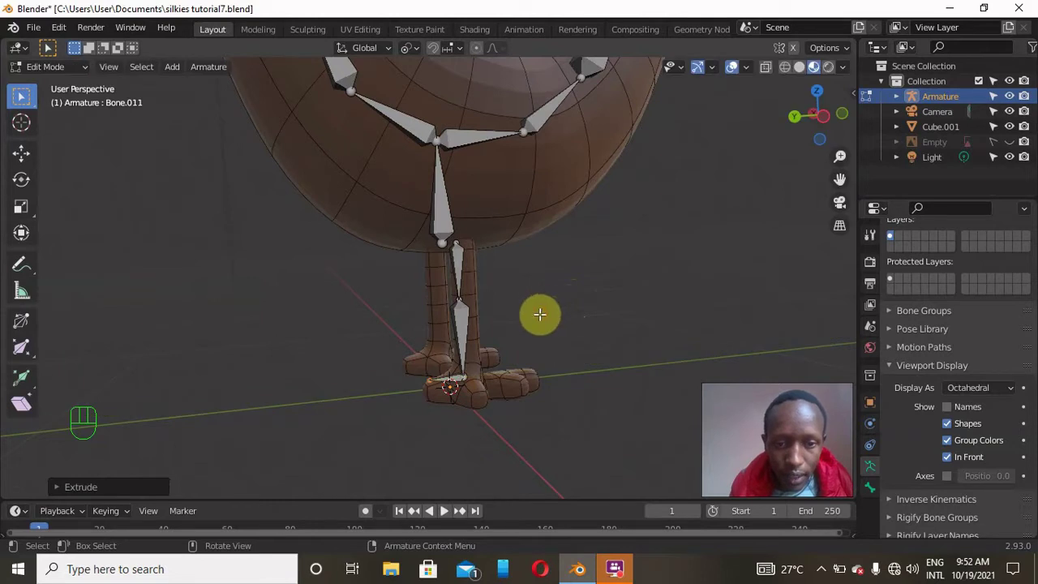
# Step: Duplicate the forward-pointing foot bone and lower the copy about 0.03 m along Z into the toe
pyautogui.click(454, 377)
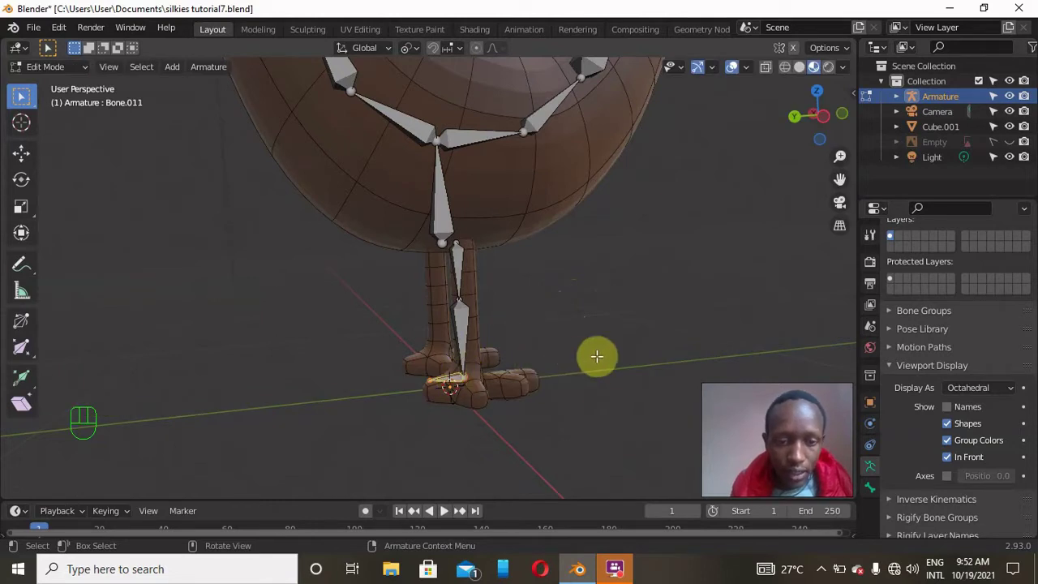
pyautogui.hotkey('shift', 'd')
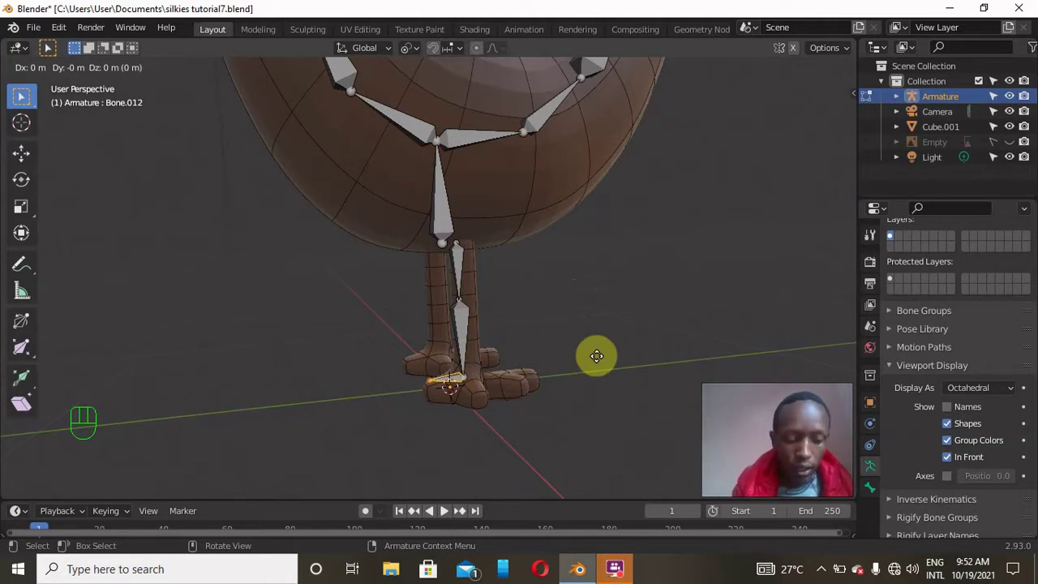
pyautogui.press('z')
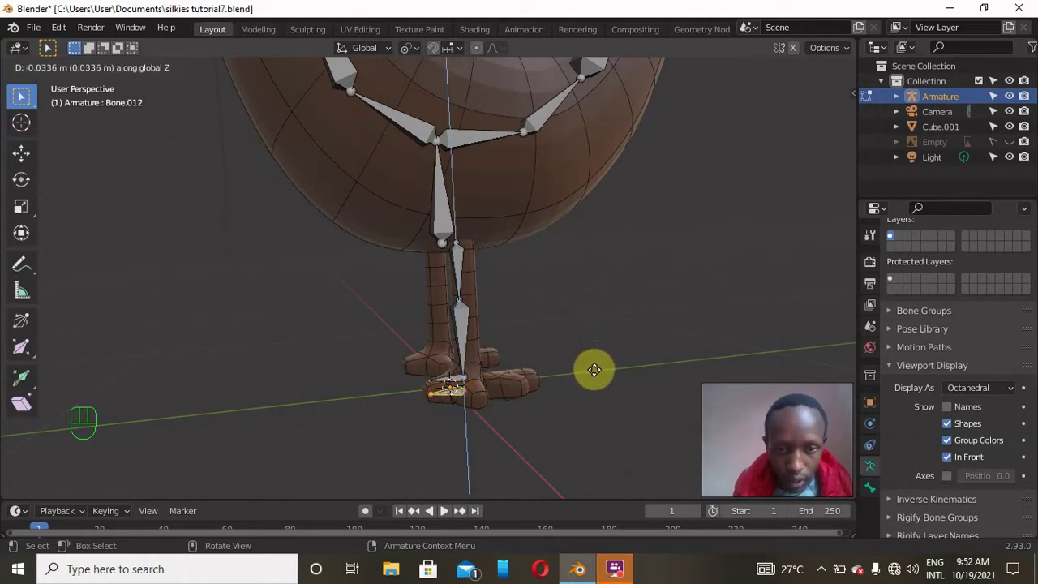
pyautogui.click(594, 369)
# Step: Duplicate the lowered toe bone in place and rotate the copy about Z to point along the outward toe
pyautogui.hotkey('shift', 'd')
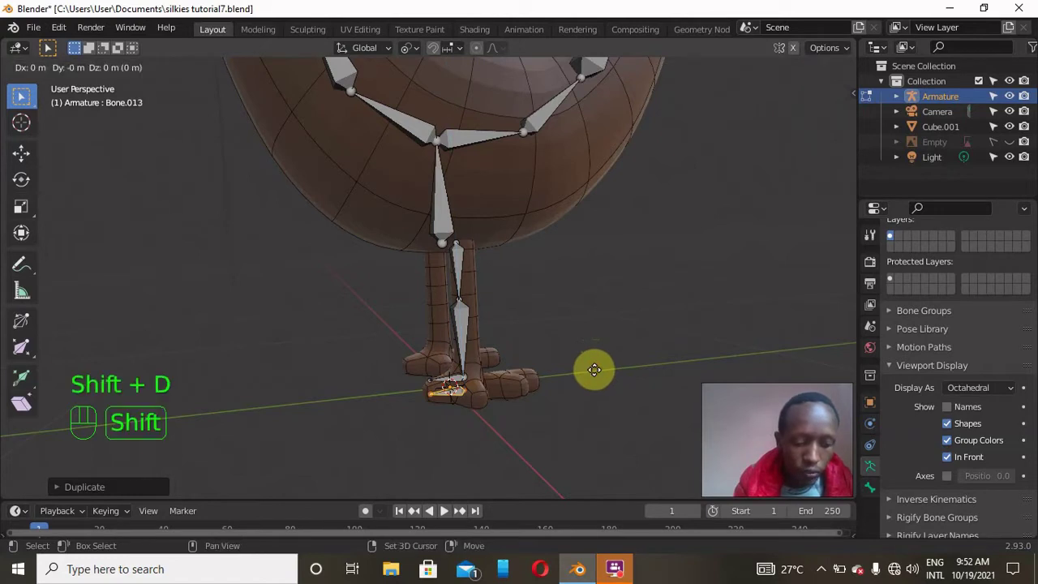
pyautogui.press('r')
pyautogui.press('z')
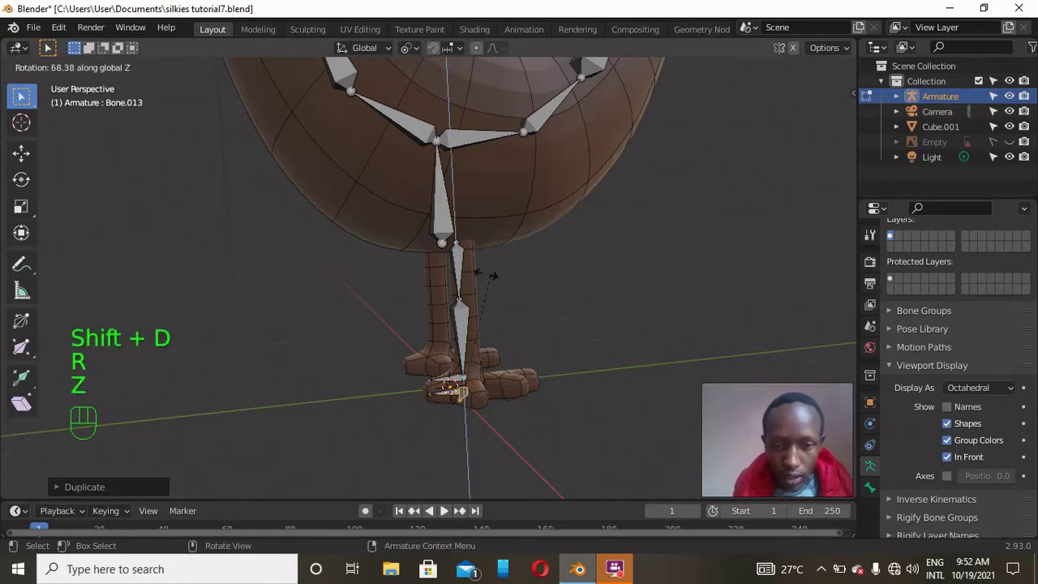
pyautogui.click(410, 278)
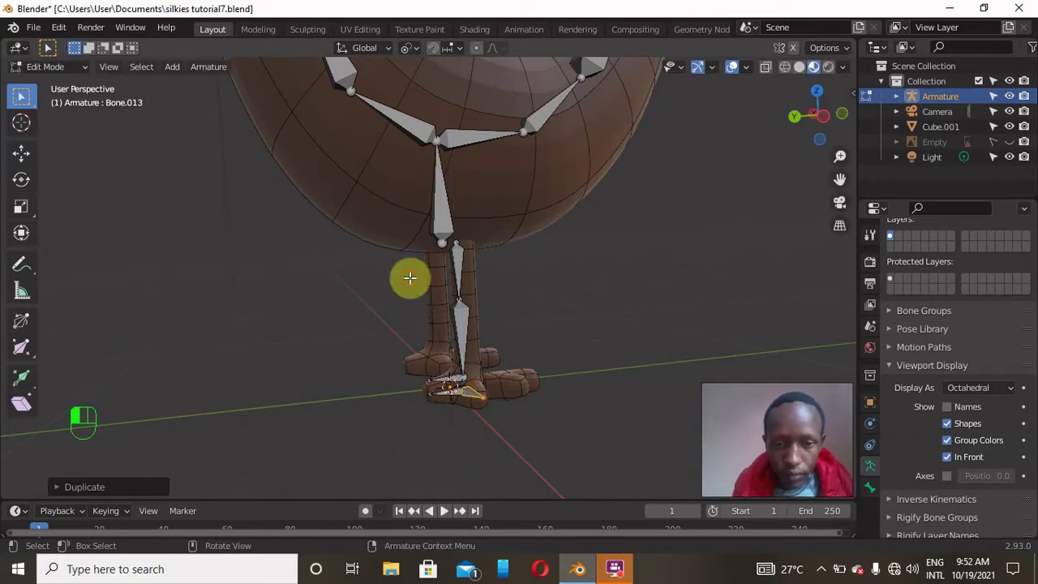
# Step: Duplicate the outward toe bone in place and rotate the copy about 81° around Z toward the rear of the foot
pyautogui.hotkey('shift', 'd')
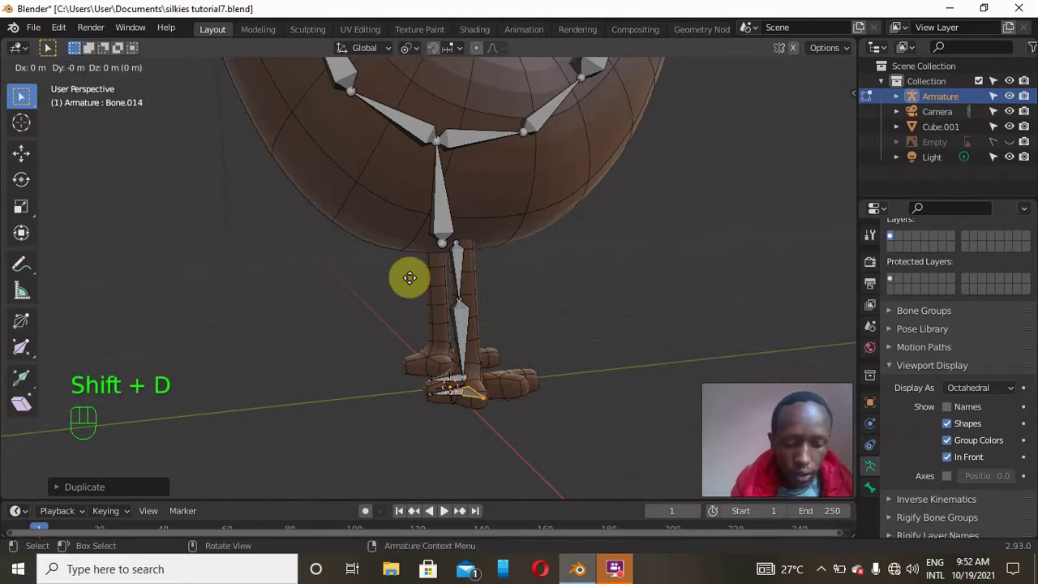
pyautogui.press('r')
pyautogui.press('z')
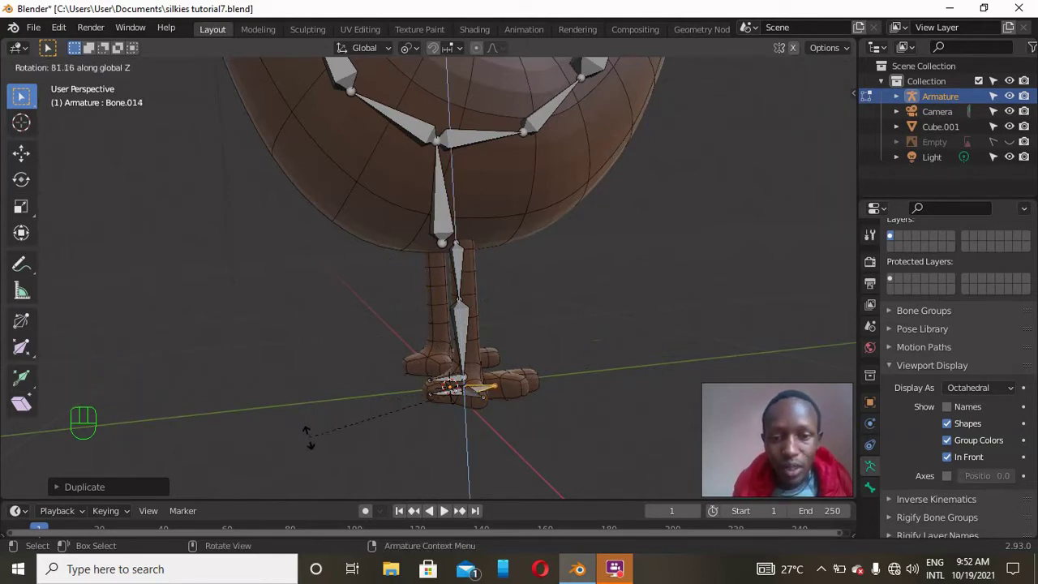
pyautogui.click(308, 437)
# Step: Duplicate the rear-pointing toe bone in place and rotate the copy about 72° around Z toward the inner side of the foot
pyautogui.moveTo(803, 146); pyautogui.dragTo(687, 250)
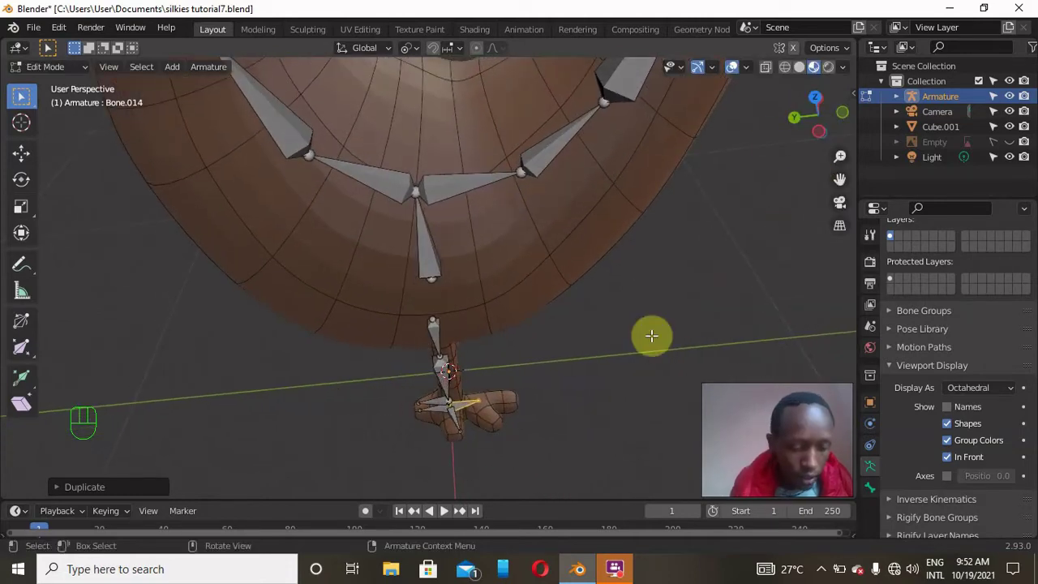
pyautogui.hotkey('shift', 'd')
pyautogui.press('r')
pyautogui.press('z')
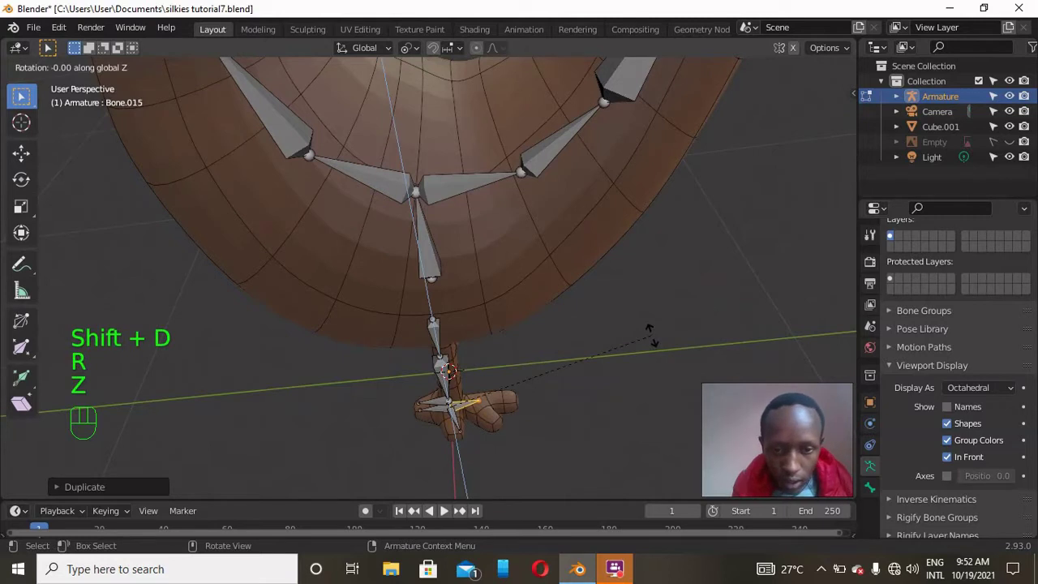
pyautogui.click(447, 249)
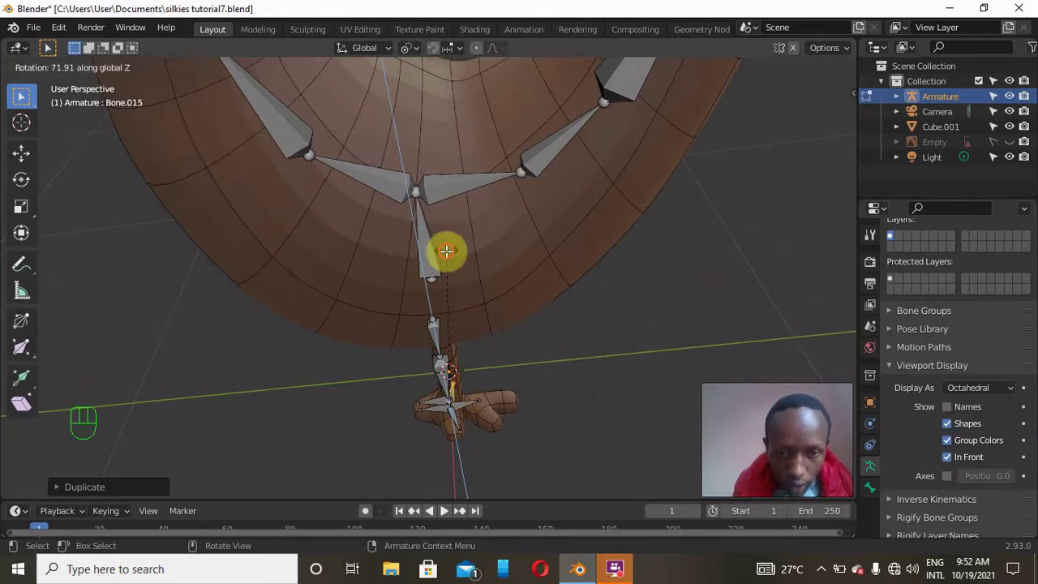
# Step: Select the rear-pointing toe bone and move it along Y away from the ankle into the base of the rear toes
pyautogui.click(458, 406)
pyautogui.click(462, 401)
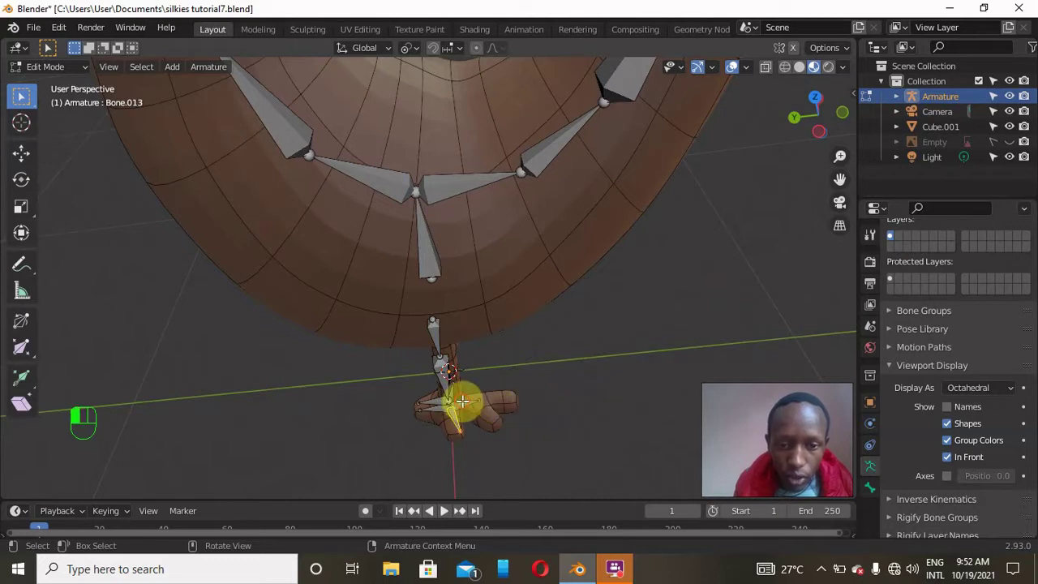
pyautogui.click(462, 401)
pyautogui.press('g')
pyautogui.press('y')
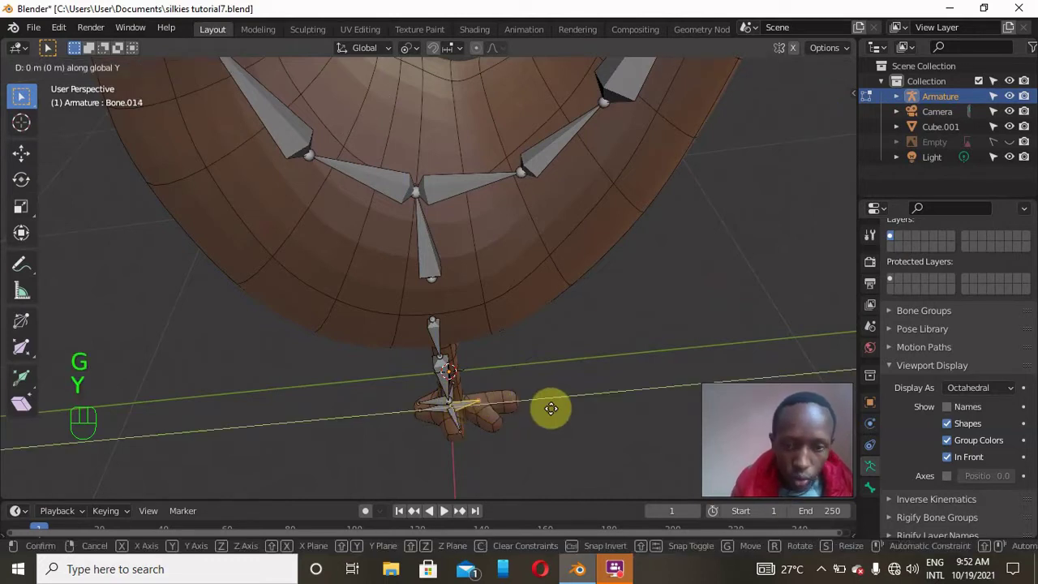
pyautogui.click(564, 401)
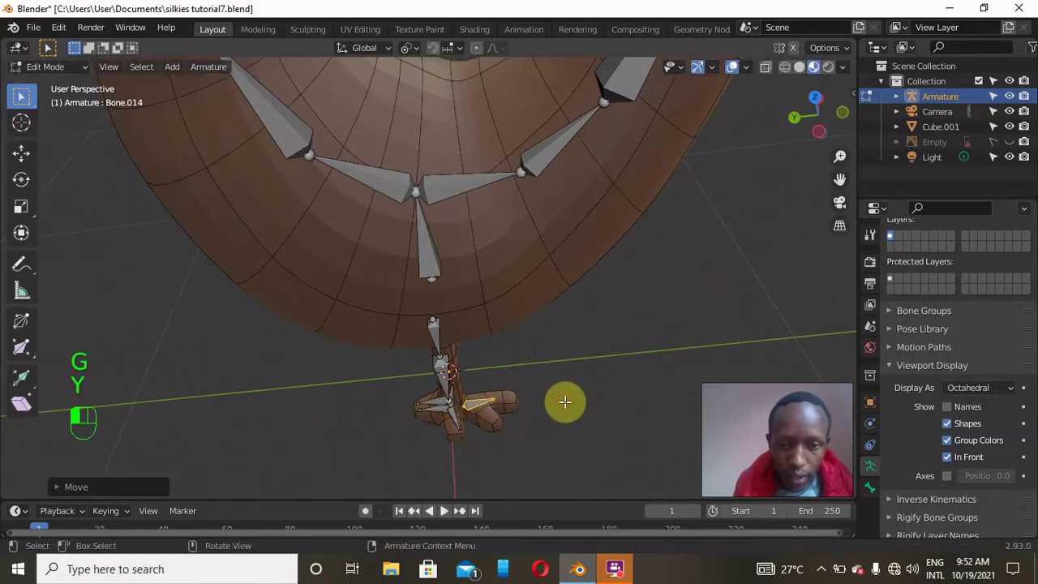
# Step: Duplicate the moved rear toe bone in place and rotate the copy about -31° around Z into the outer rear toe
pyautogui.hotkey('shift', 'd')
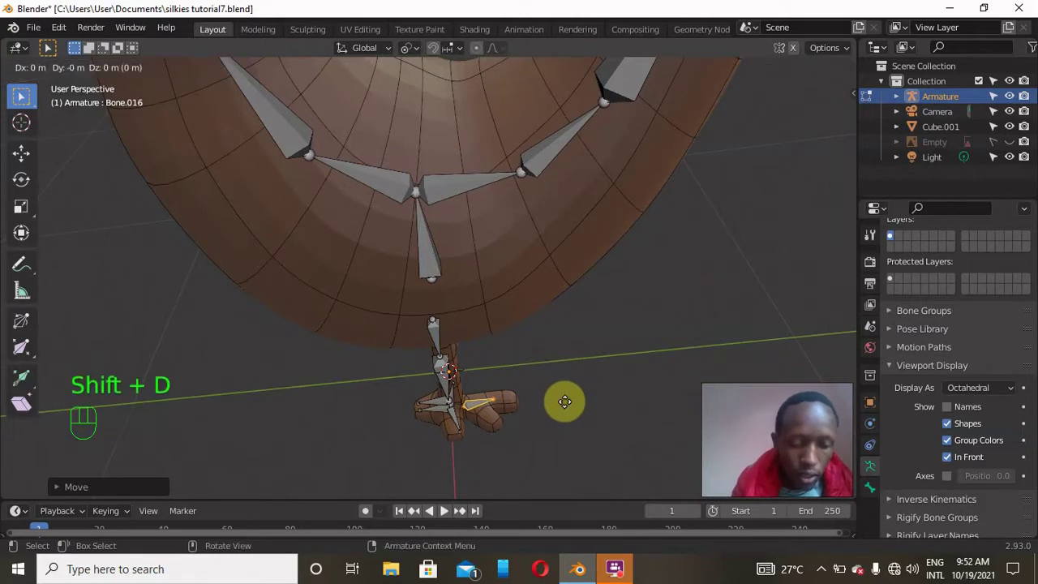
pyautogui.press('r')
pyautogui.press('z')
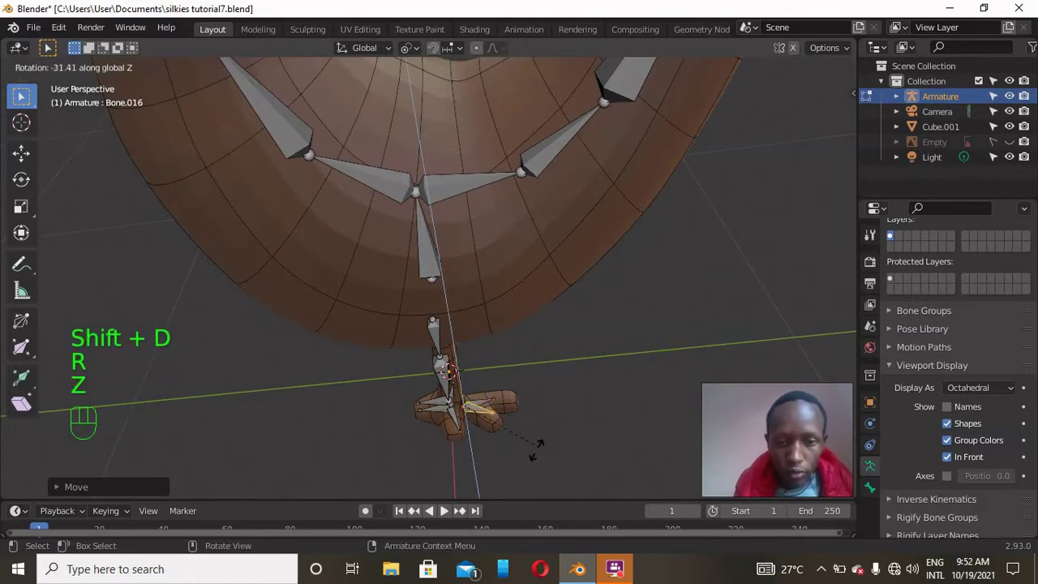
pyautogui.click(523, 458)
# Step: Move the tip of the original rear toe bone along Y out to the end of the longer rear toe
pyautogui.click(492, 396)
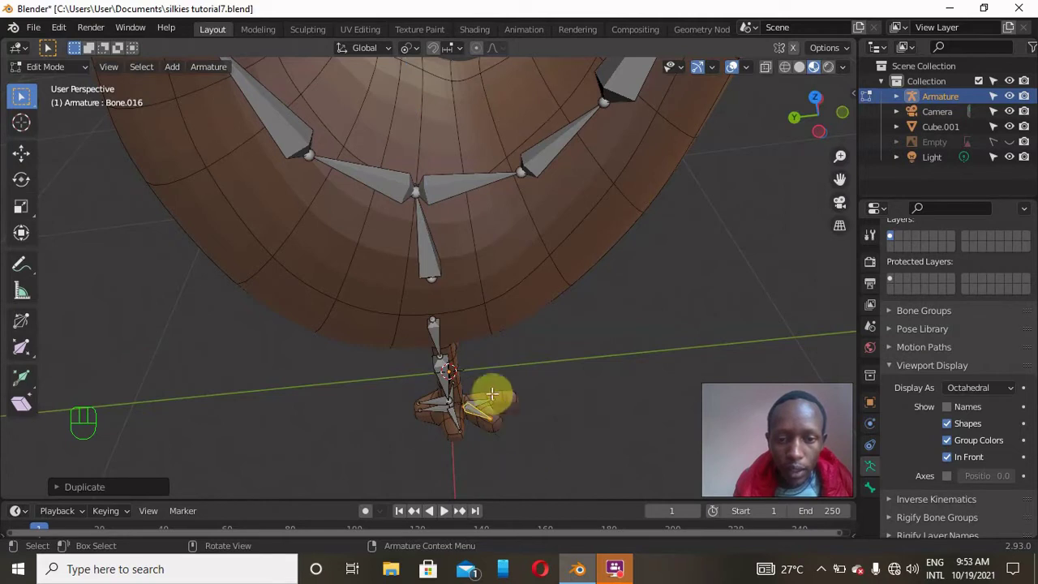
pyautogui.hotkey('ctrl', 'z')
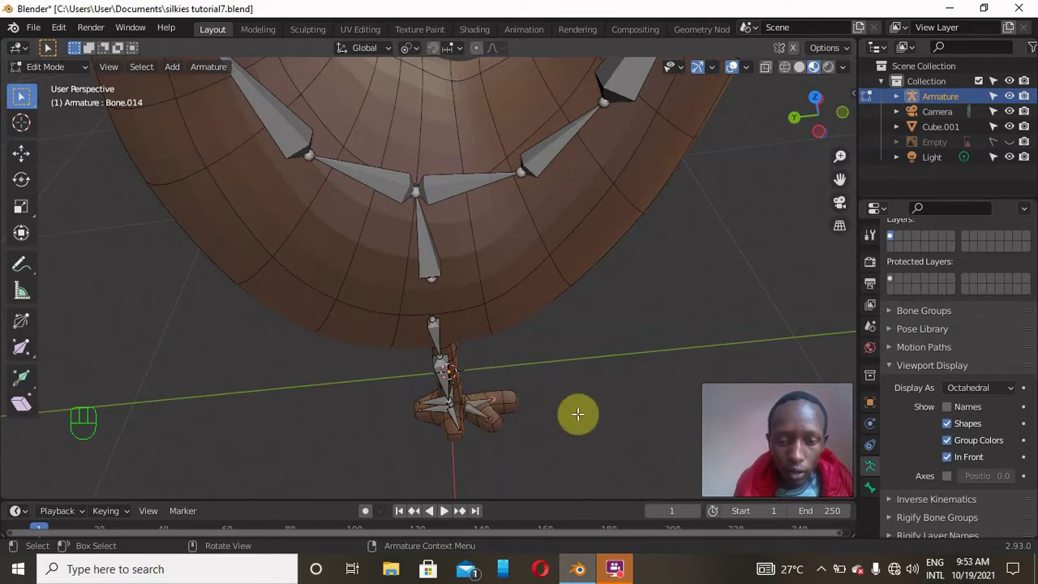
pyautogui.press('g')
pyautogui.press('y')
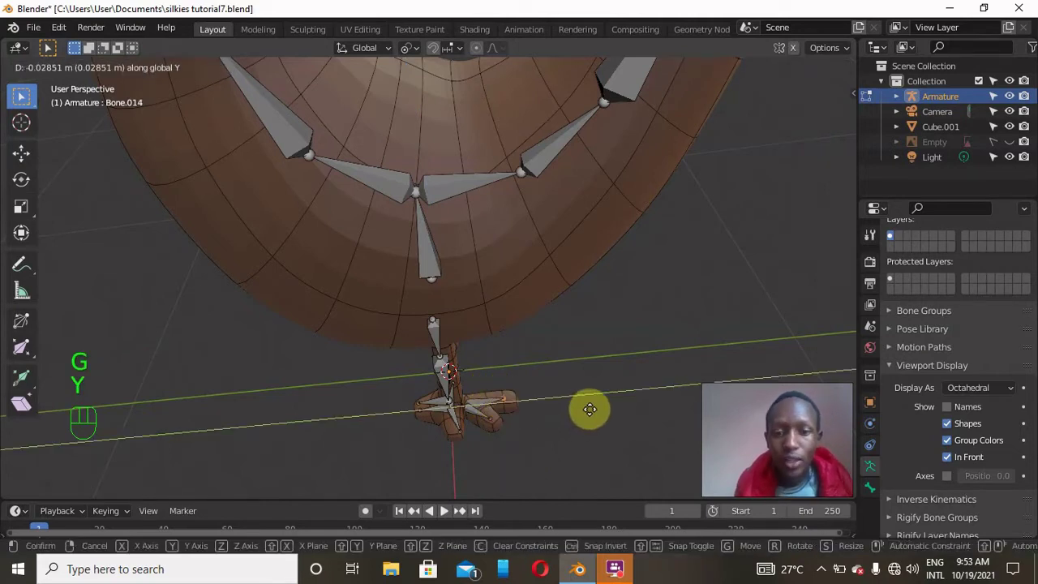
pyautogui.click(596, 405)
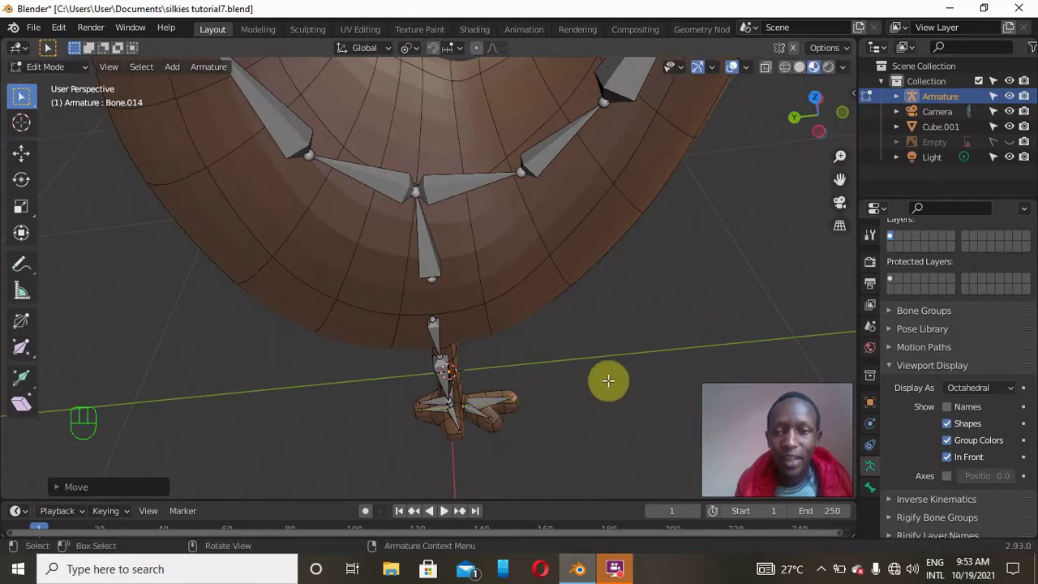
# Step: Rename the last bone of the tail chain as "tail"
pyautogui.moveTo(800, 104)
pyautogui.mouseDown()
pyautogui.moveTo(811, 111)
pyautogui.moveTo(803, 104)
pyautogui.mouseUp()
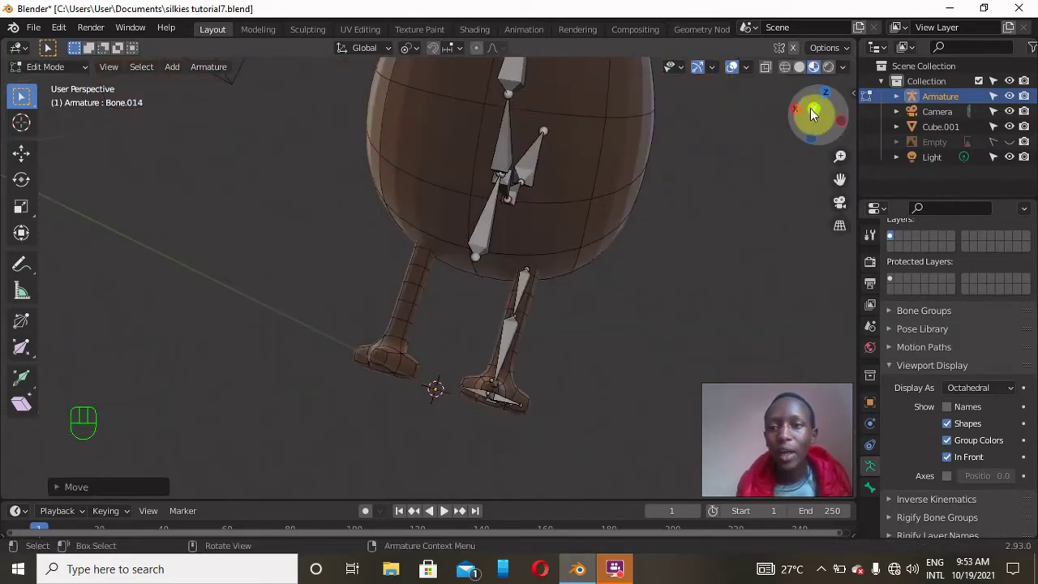
pyautogui.click(811, 109)
pyautogui.scroll(-5, 393, 302)
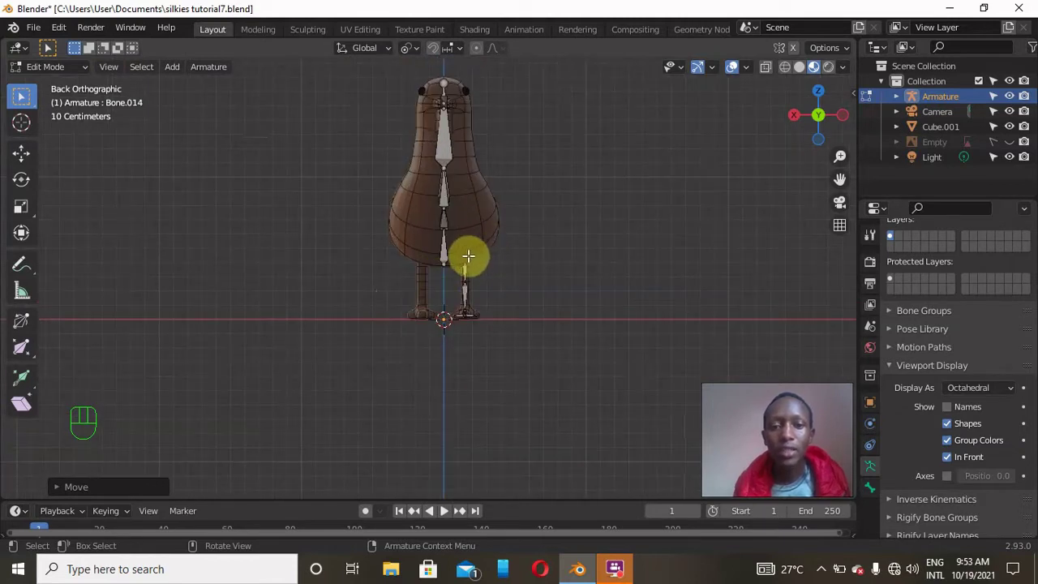
pyautogui.scroll(1, 503, 261)
pyautogui.scroll(1, 502, 262)
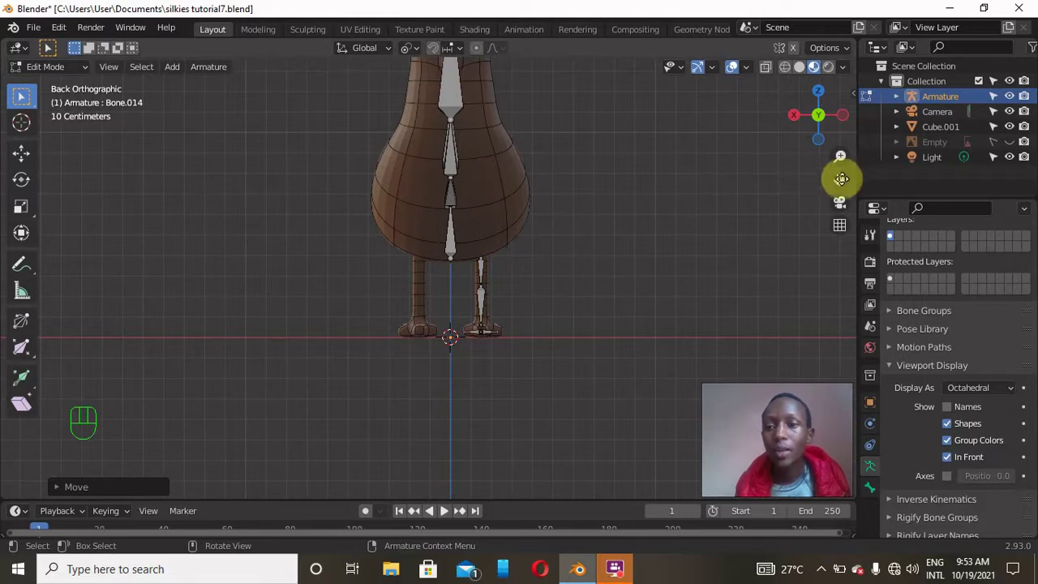
pyautogui.moveTo(840, 179); pyautogui.dragTo(847, 312)
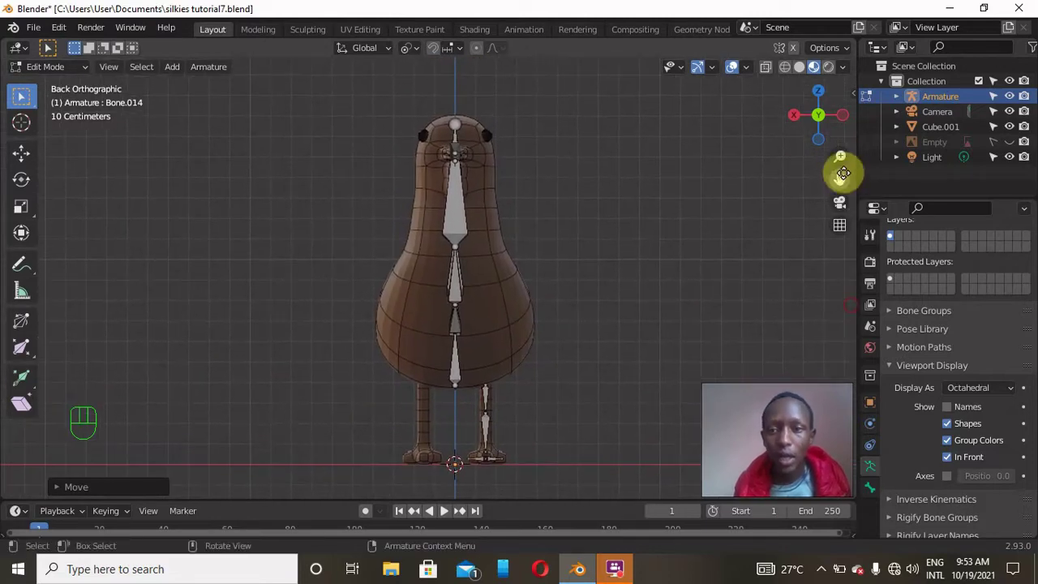
pyautogui.moveTo(820, 113); pyautogui.dragTo(526, 249)
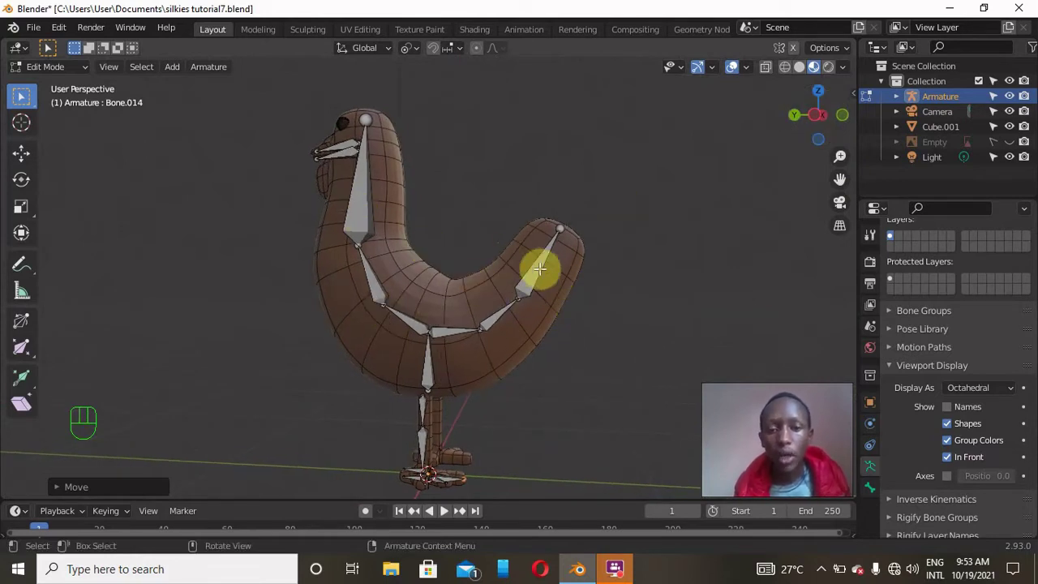
pyautogui.click(537, 270)
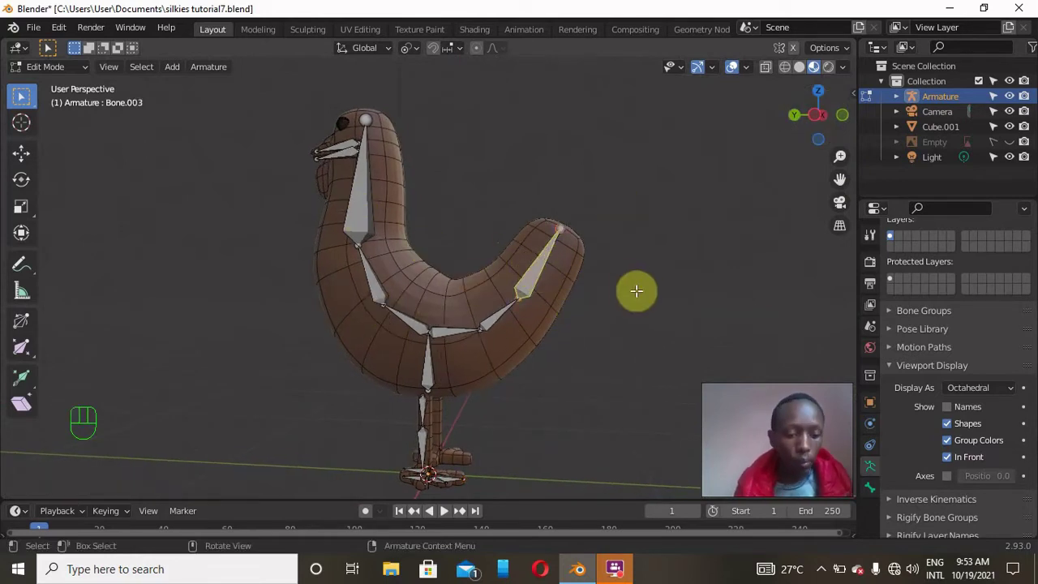
pyautogui.press('F2')
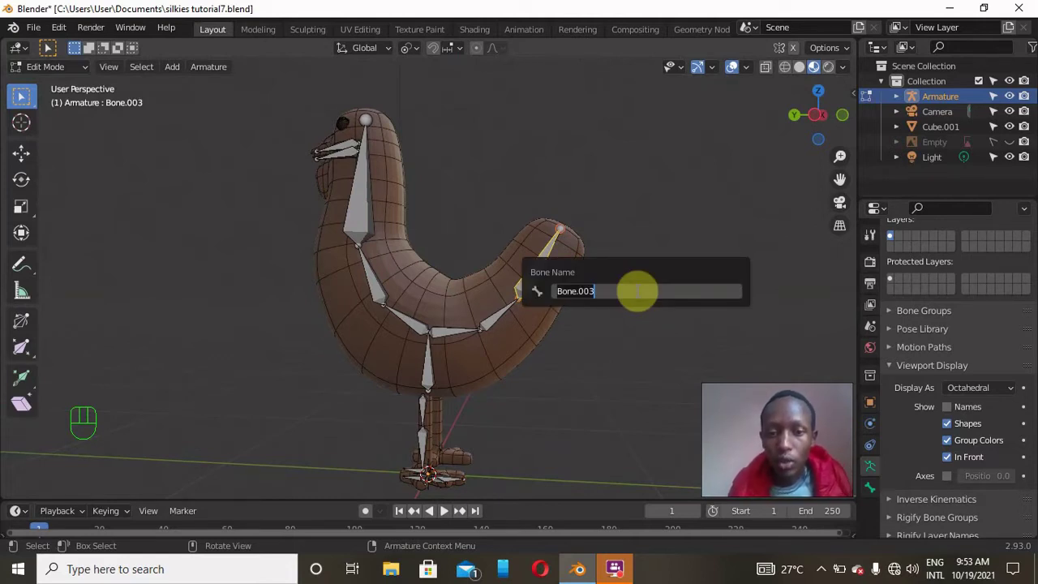
pyautogui.press('BackSpace')
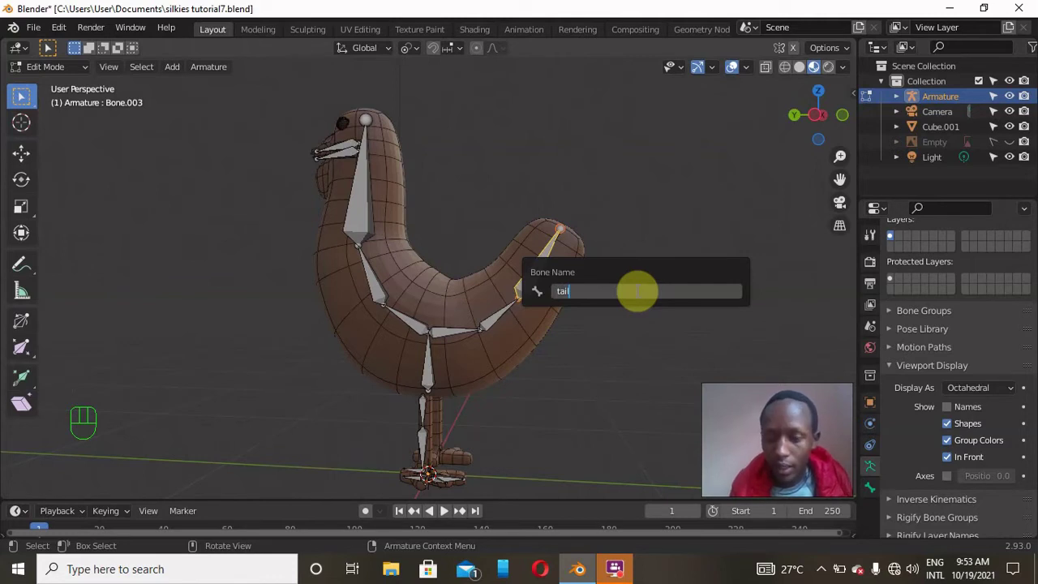
pyautogui.press('Return')
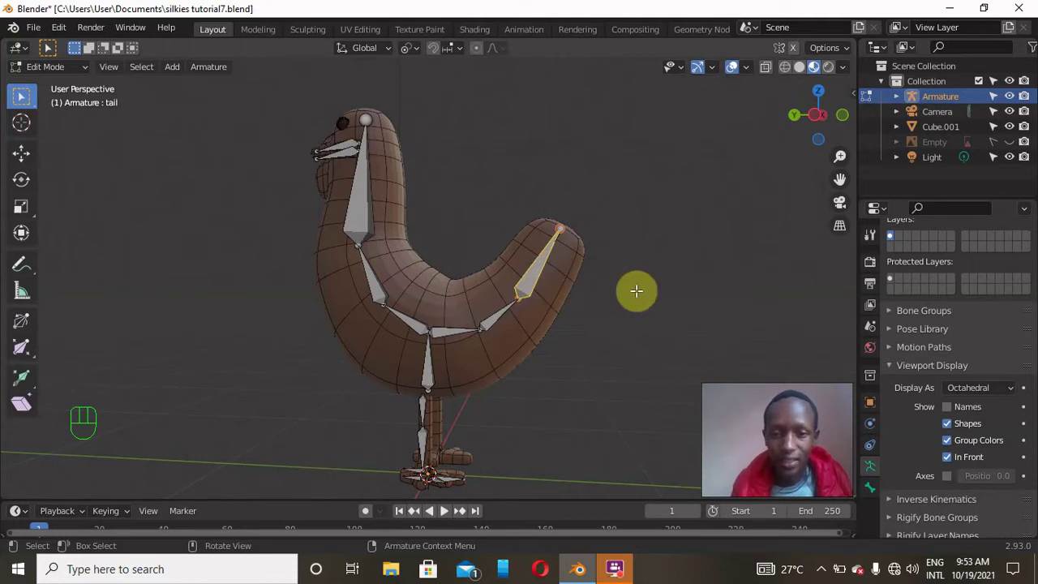
# Step: Rename the large bone running up the neck to the top of the head as "head"
pyautogui.click(364, 180)
pyautogui.press('F2')
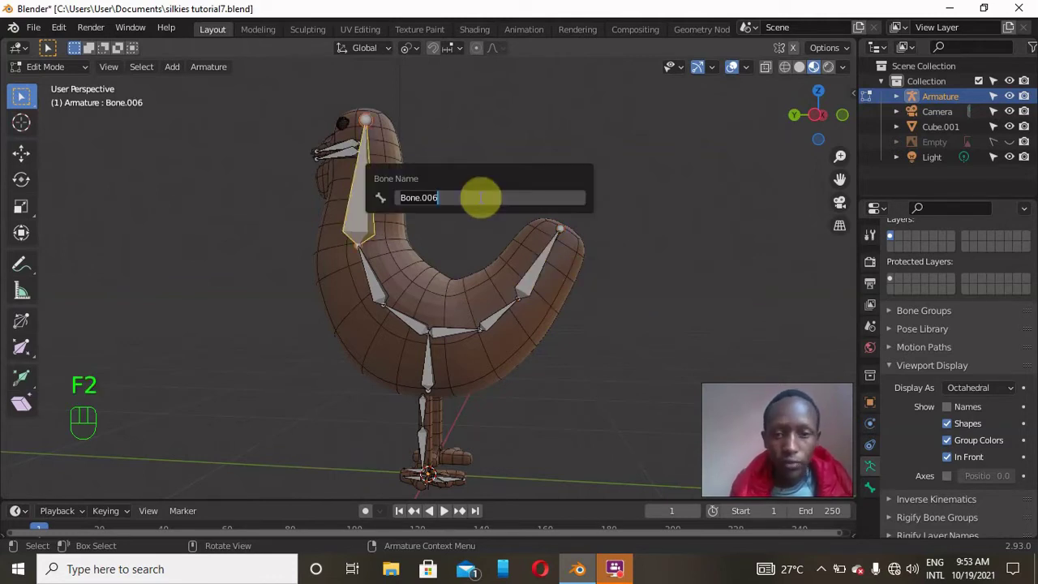
pyautogui.press('BackSpace')
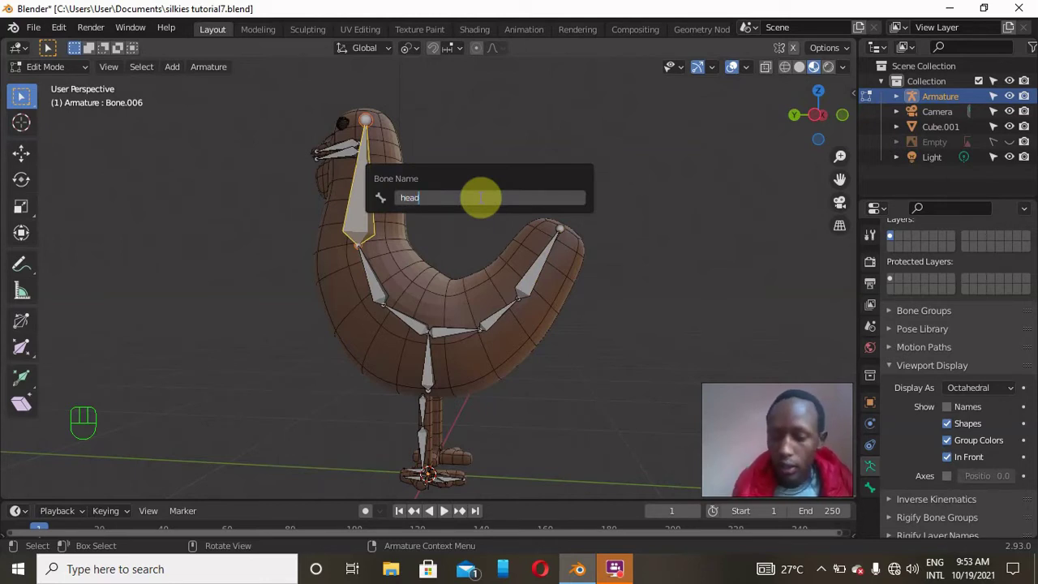
pyautogui.write('head')
pyautogui.press('Return')
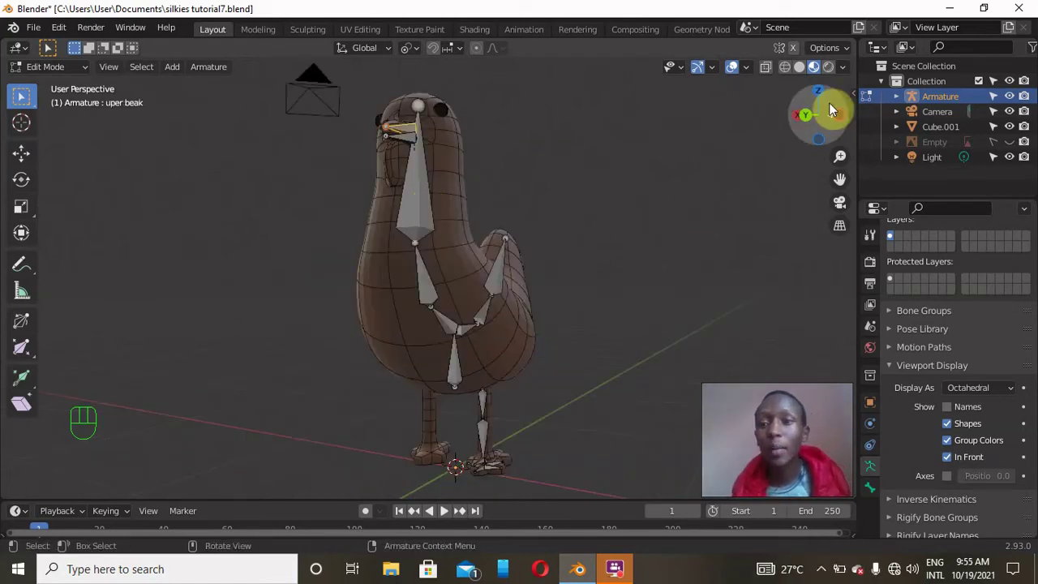
# Step: Rename the vertical bone at the bottom centre of the body as "root"
pyautogui.moveTo(822, 109); pyautogui.dragTo(453, 383)
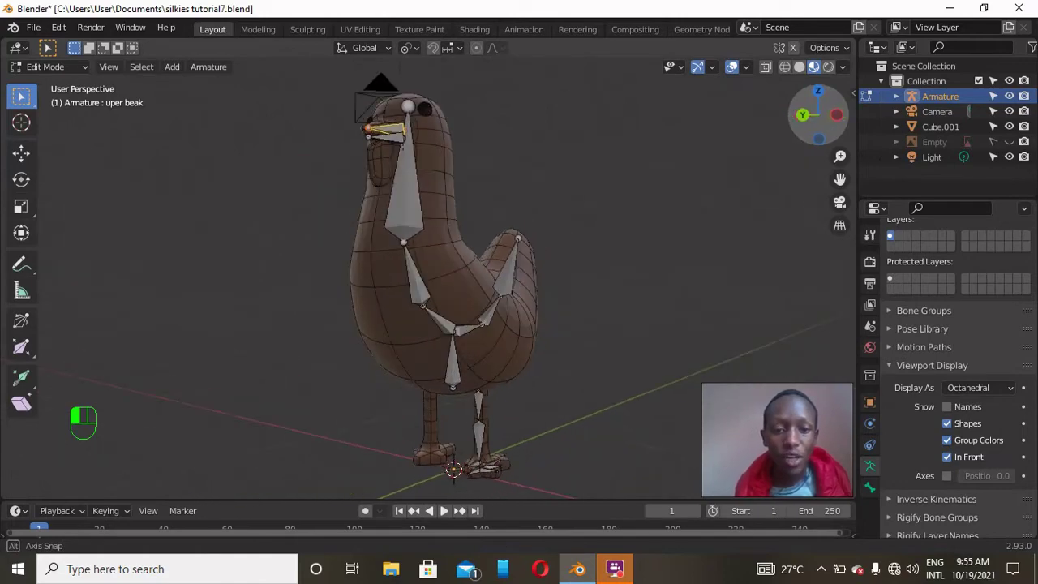
pyautogui.click(455, 365)
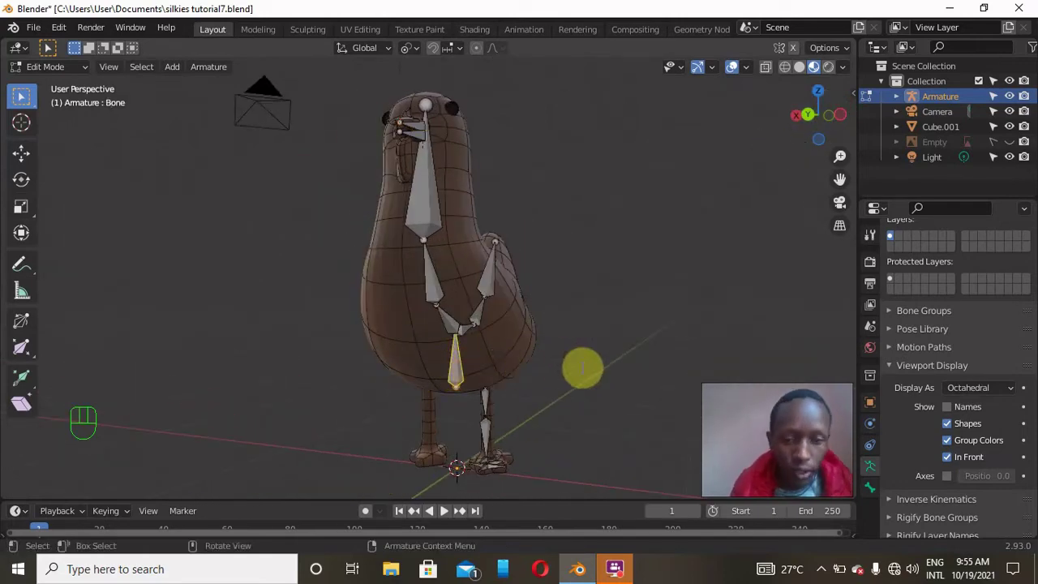
pyautogui.press('F2')
pyautogui.write('root')
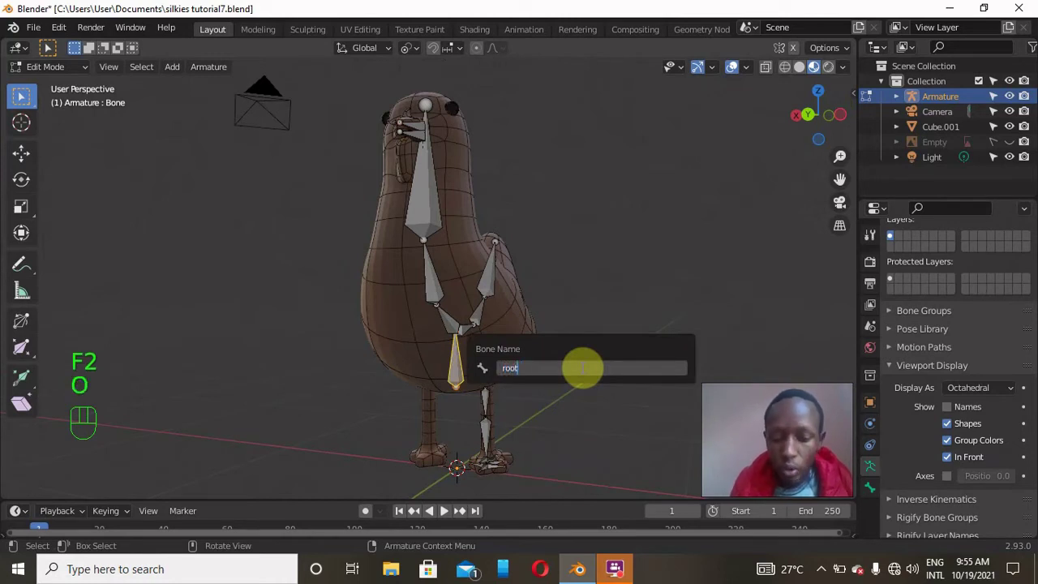
pyautogui.press('Return')
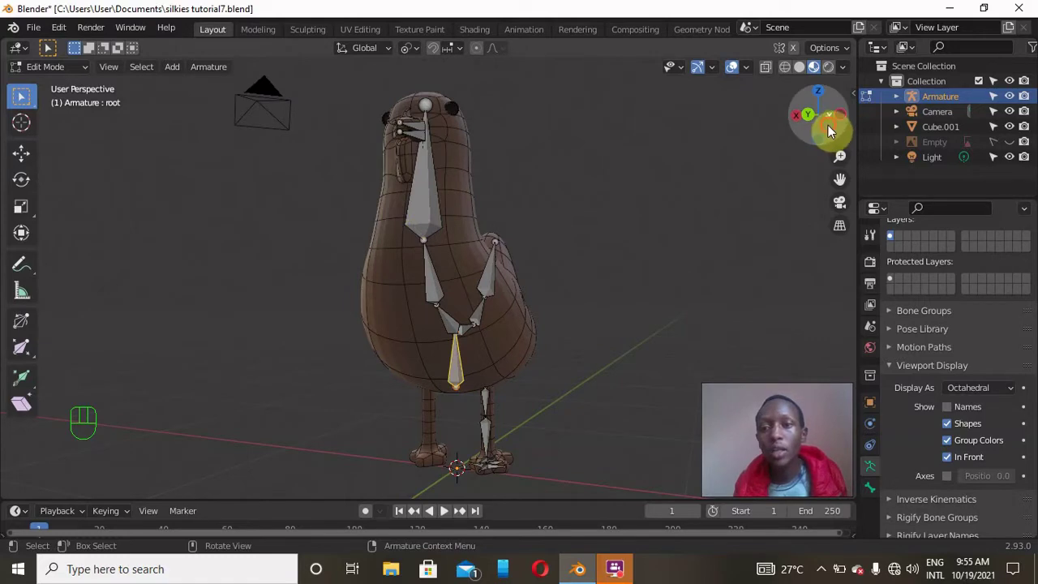
# Step: Rename the upper bone of the rigged leg as "upper lrg.l", working from the back orthographic view
pyautogui.moveTo(829, 127); pyautogui.dragTo(806, 170)
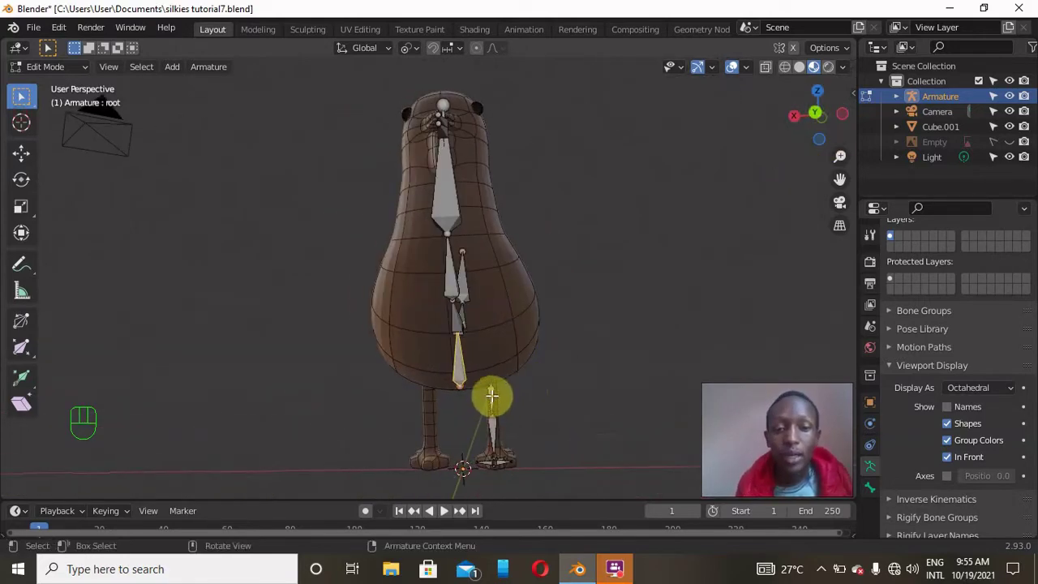
pyautogui.click(491, 395)
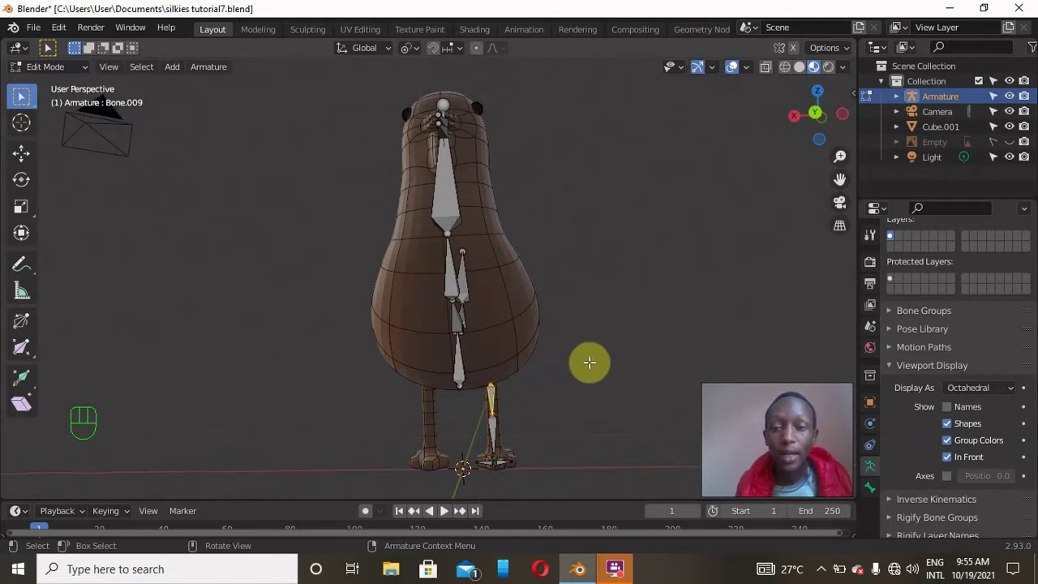
pyautogui.click(816, 116)
pyautogui.moveTo(840, 177); pyautogui.dragTo(428, 313)
pyautogui.press('F2')
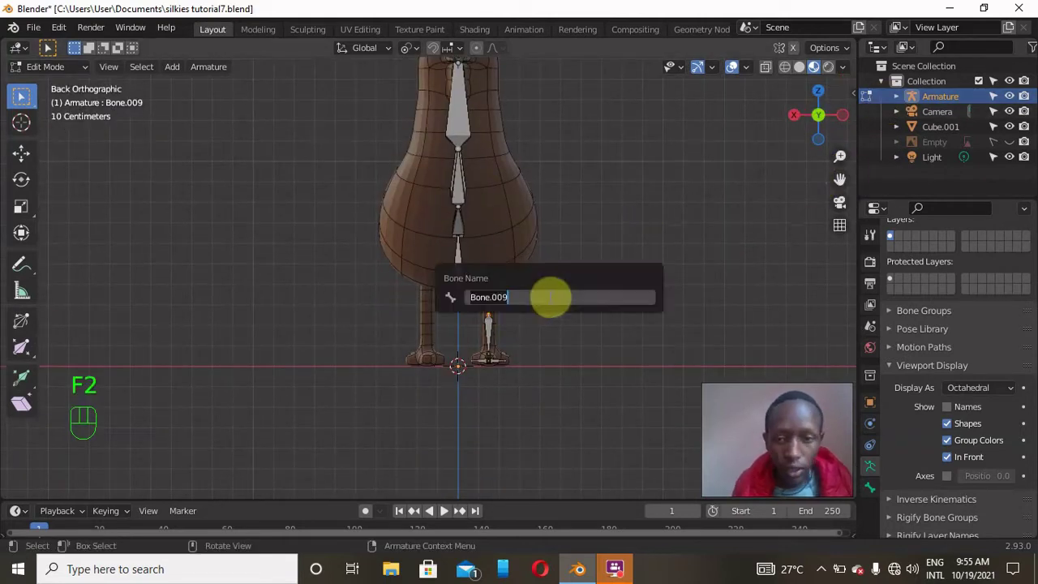
pyautogui.press('BackSpace')
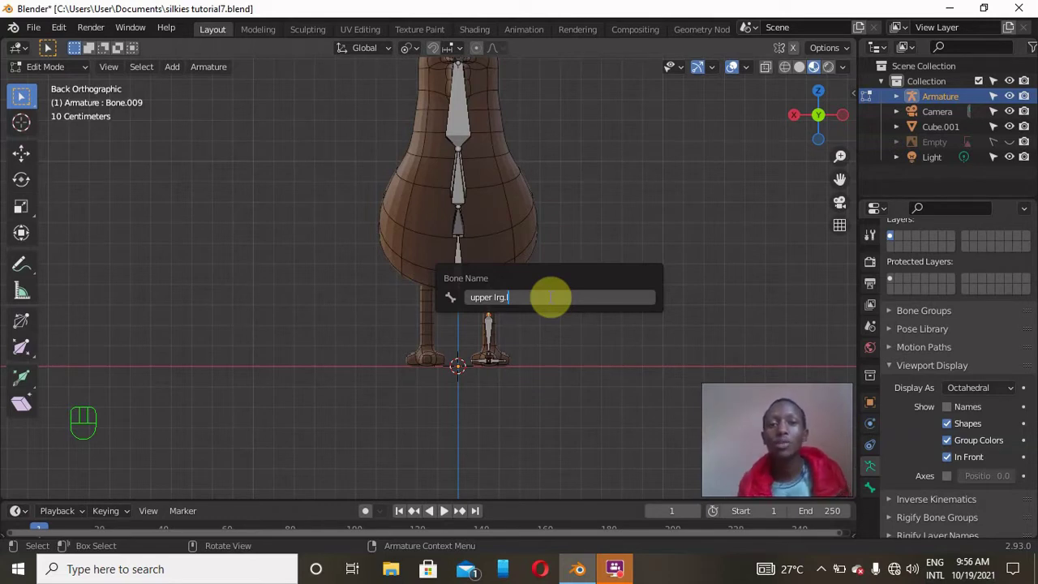
pyautogui.press('Return')
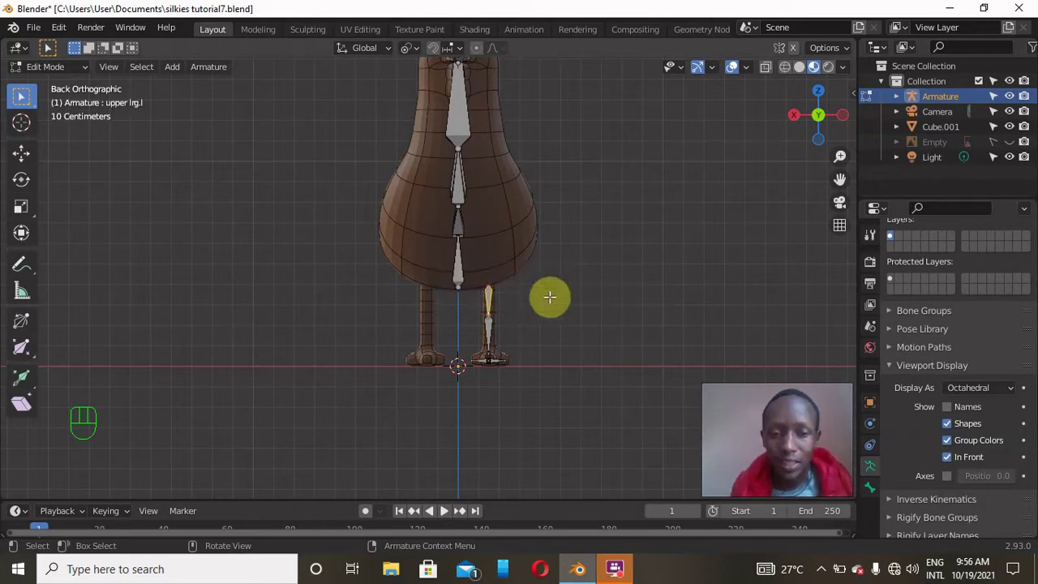
# Step: Rename the lower bone of the rigged leg as "lower leg.l"
pyautogui.click(488, 327)
pyautogui.press('F2')
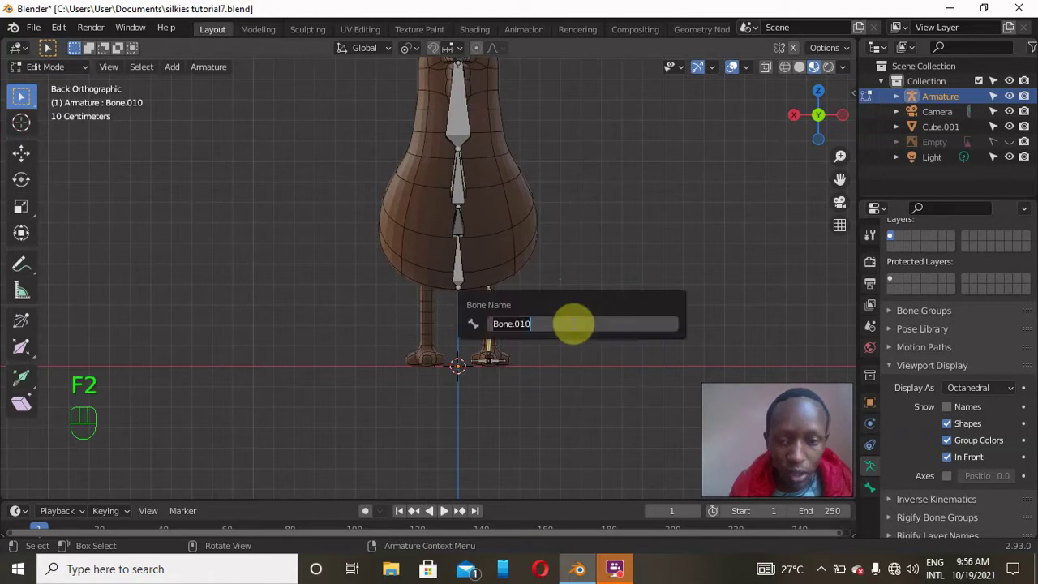
pyautogui.press('BackSpace')
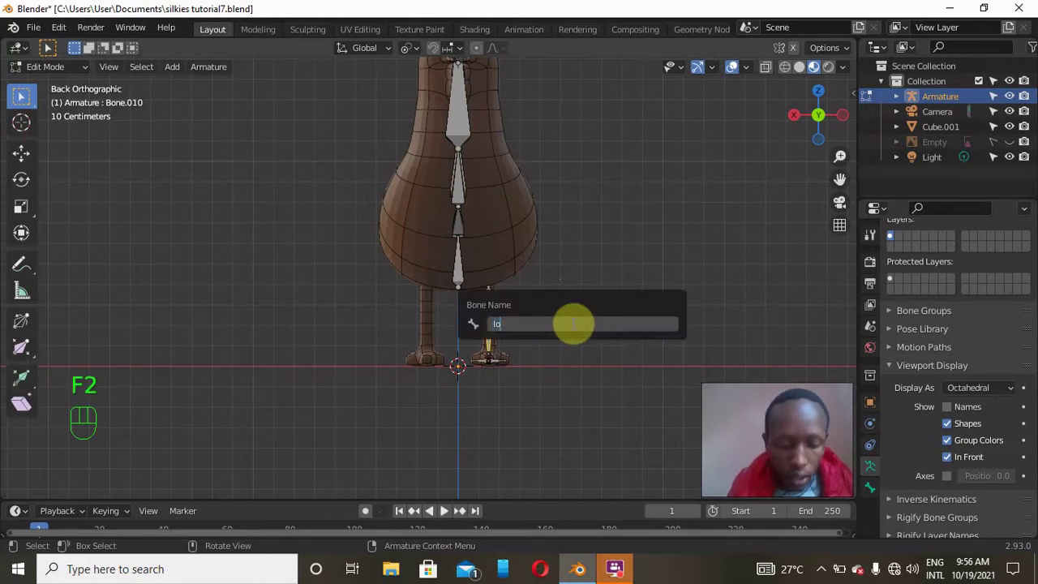
pyautogui.write('loer')
pyautogui.press('BackSpace')
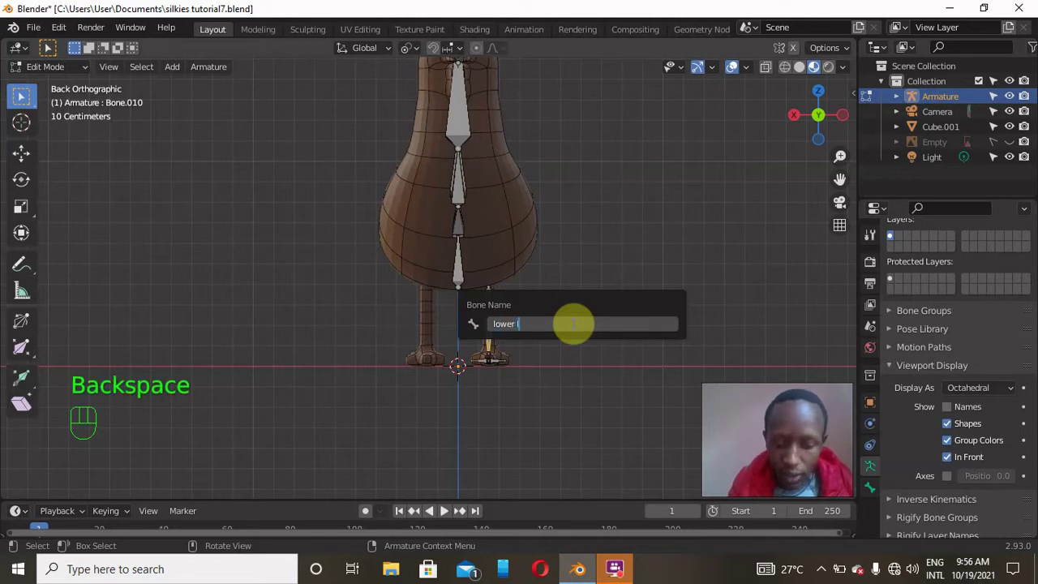
pyautogui.write('wer leg.l')
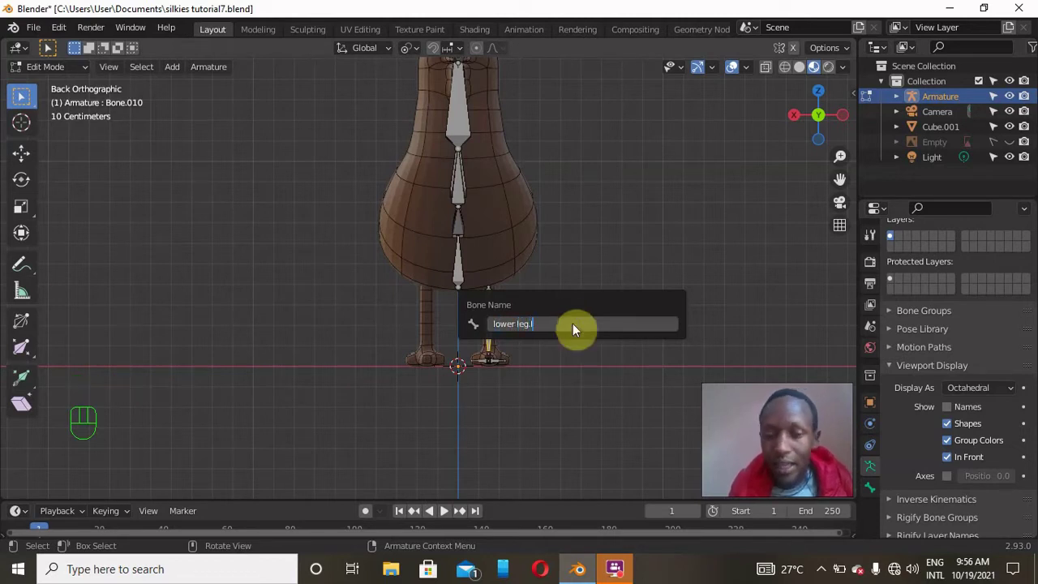
pyautogui.press('Return')
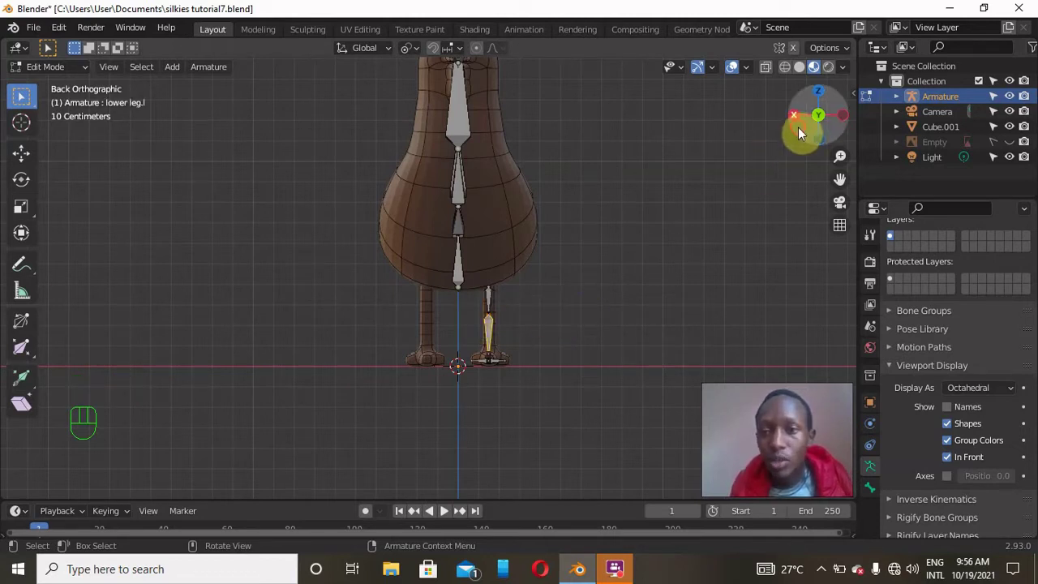
# Step: Rename the small foot bone below the lower leg bone as "controller.l"
pyautogui.moveTo(799, 132); pyautogui.dragTo(802, 118)
pyautogui.click(487, 355)
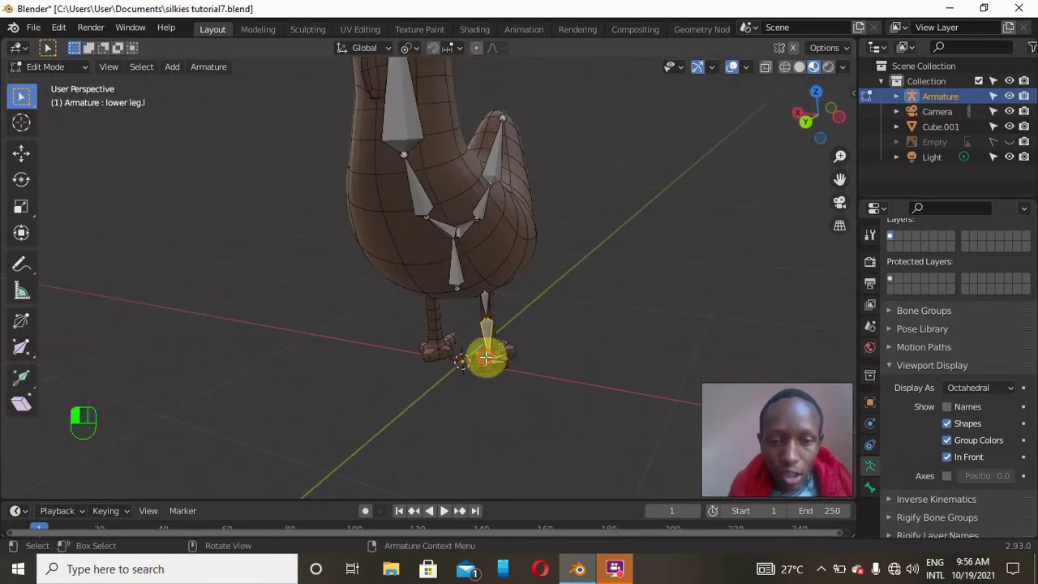
pyautogui.scroll(3, 558, 338)
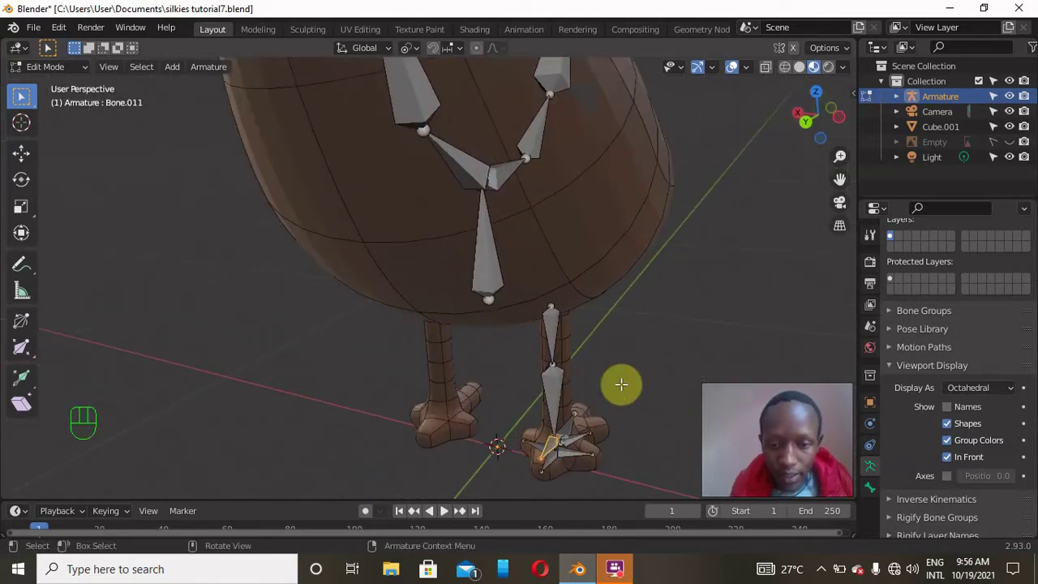
pyautogui.press('F2')
pyautogui.press('BackSpace')
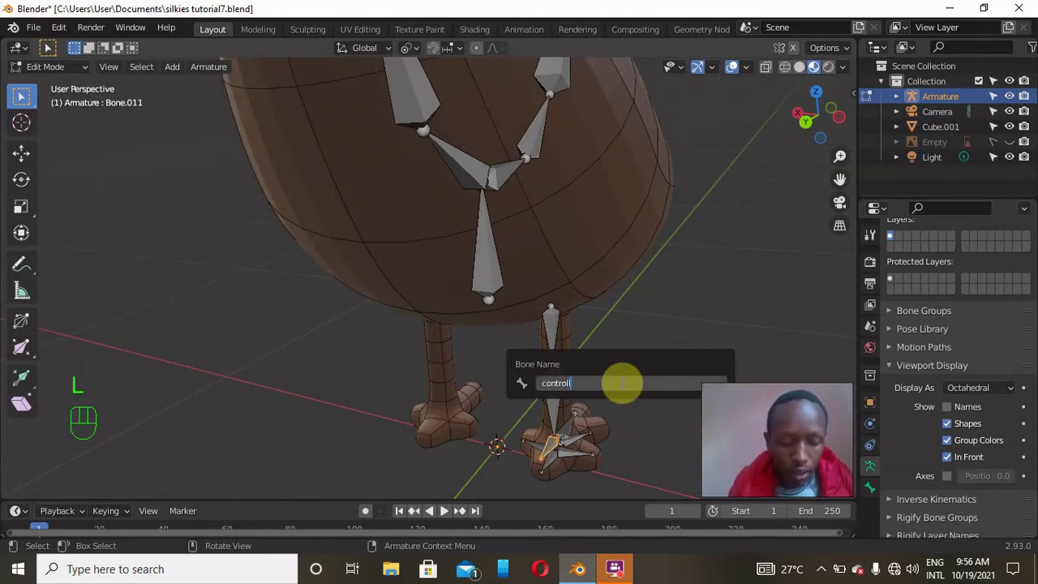
pyautogui.write('controller.l')
pyautogui.press('Return')
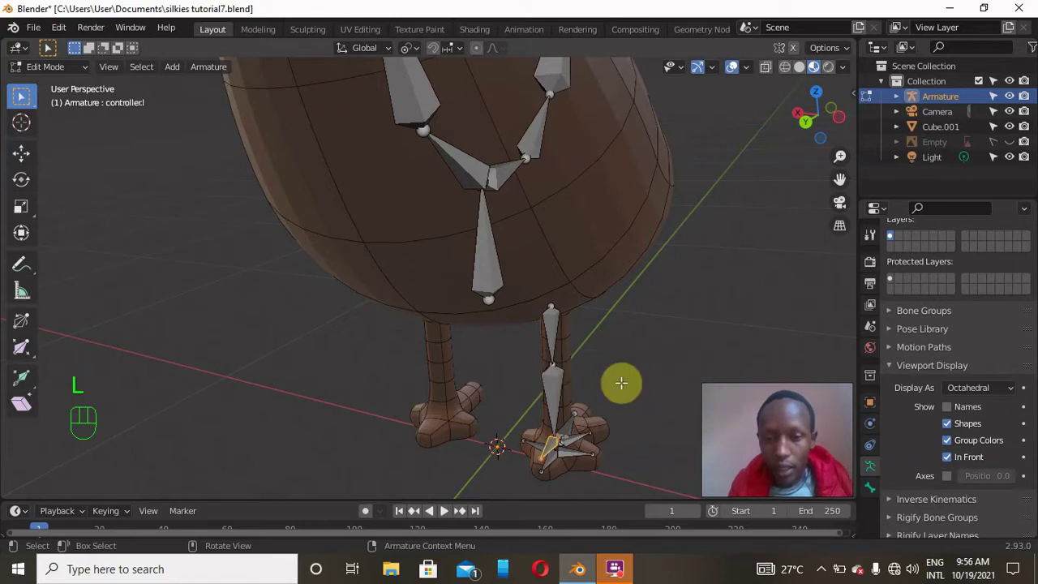
# Step: Check the name of the "toe 3.l" bone on the rigged foot, keeping it as it is
pyautogui.moveTo(805, 135); pyautogui.dragTo(807, 117)
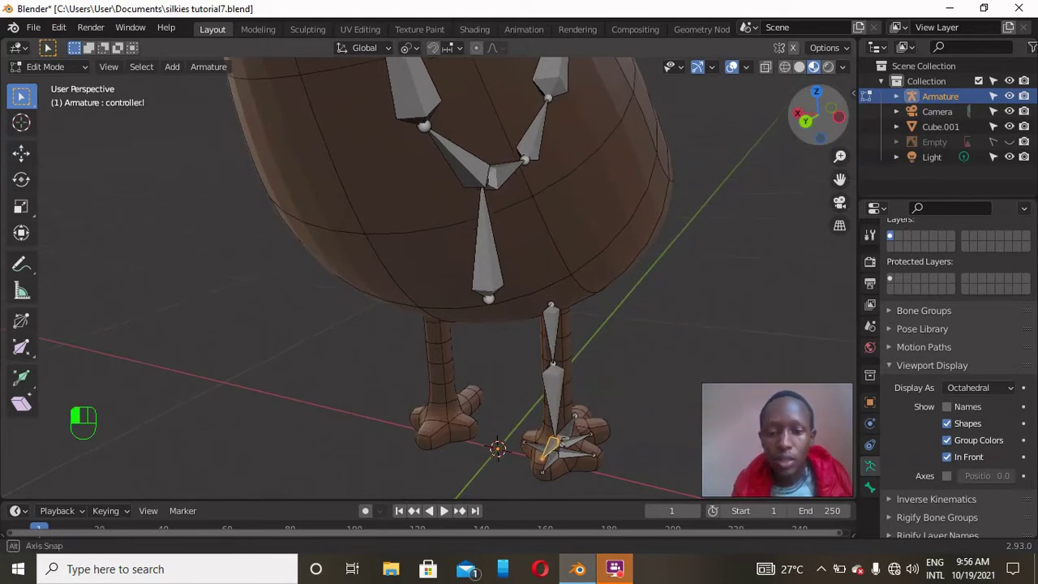
pyautogui.keyDown('ctrl'); pyautogui.keyDown('shift'); pyautogui.scroll(-3, 728, 287); pyautogui.keyUp('shift'); pyautogui.keyUp('ctrl')
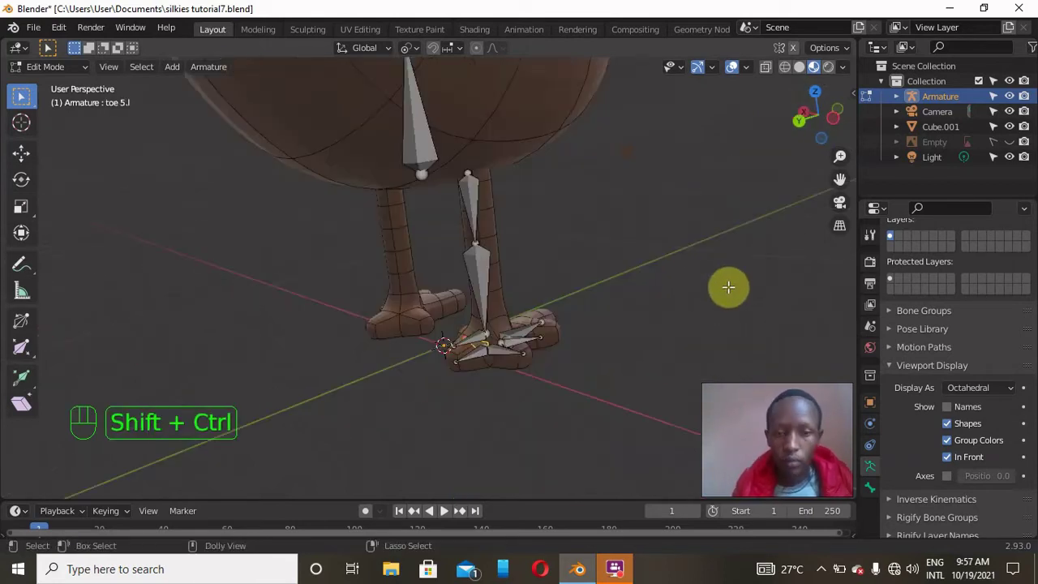
pyautogui.click(503, 347)
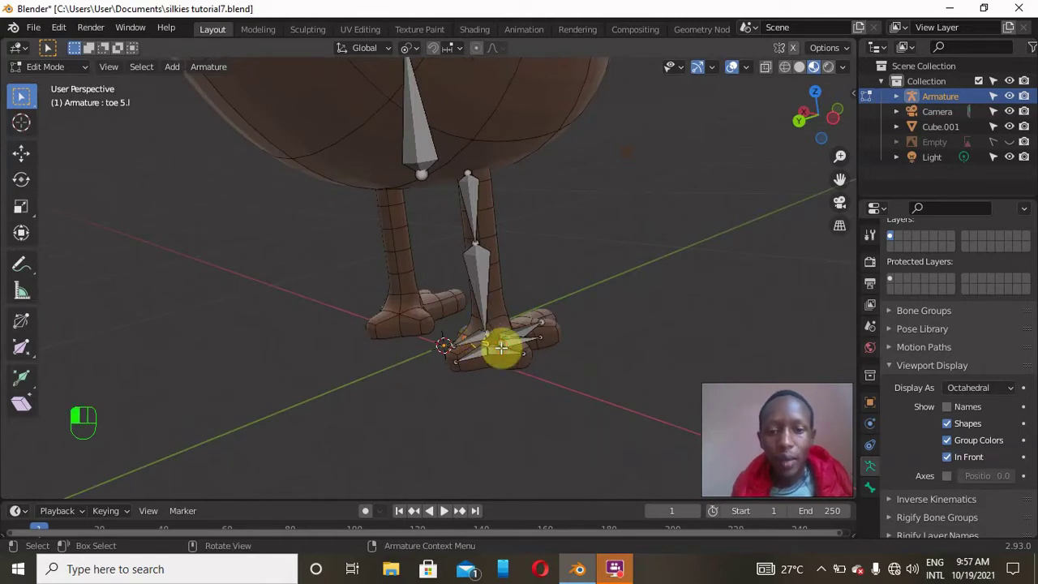
pyautogui.click(503, 348)
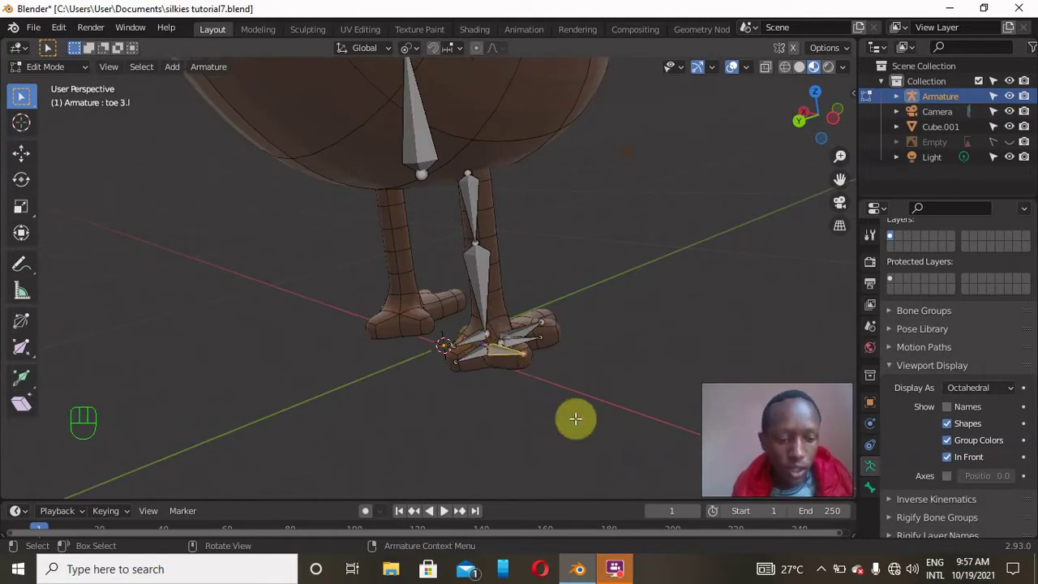
pyautogui.press('F2')
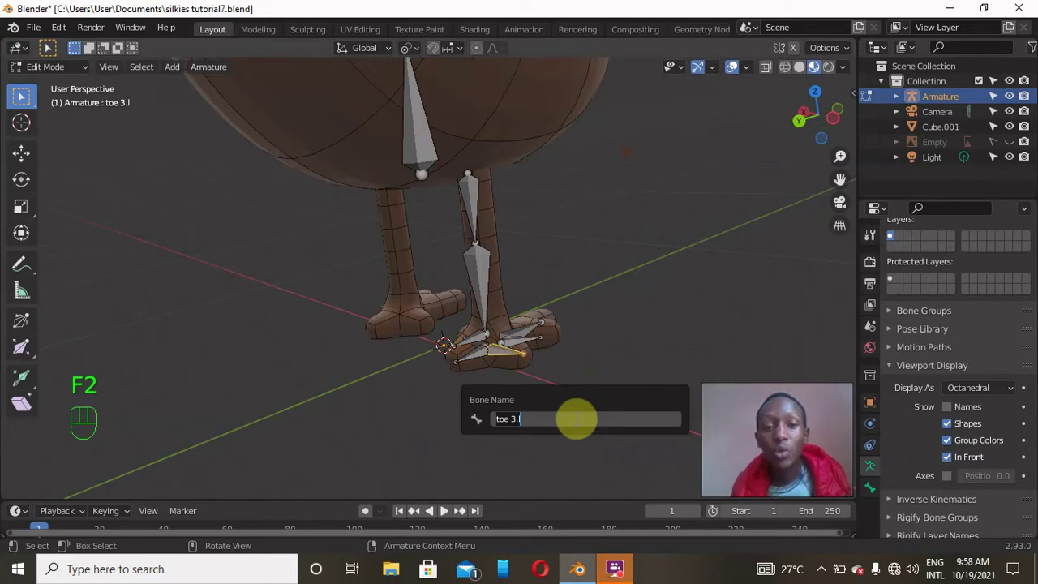
pyautogui.press('Return')
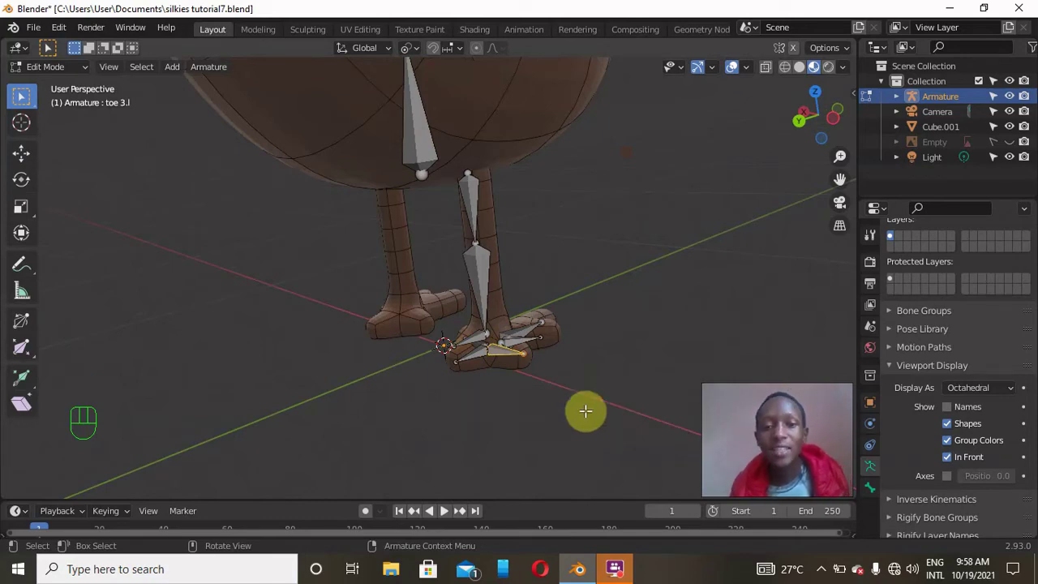
# Step: Parent all the toe bones of the rigged foot to the "controller.l" bone with Keep Offset
pyautogui.moveTo(816, 138)
pyautogui.mouseDown()
pyautogui.moveTo(804, 170)
pyautogui.moveTo(808, 134)
pyautogui.mouseUp()
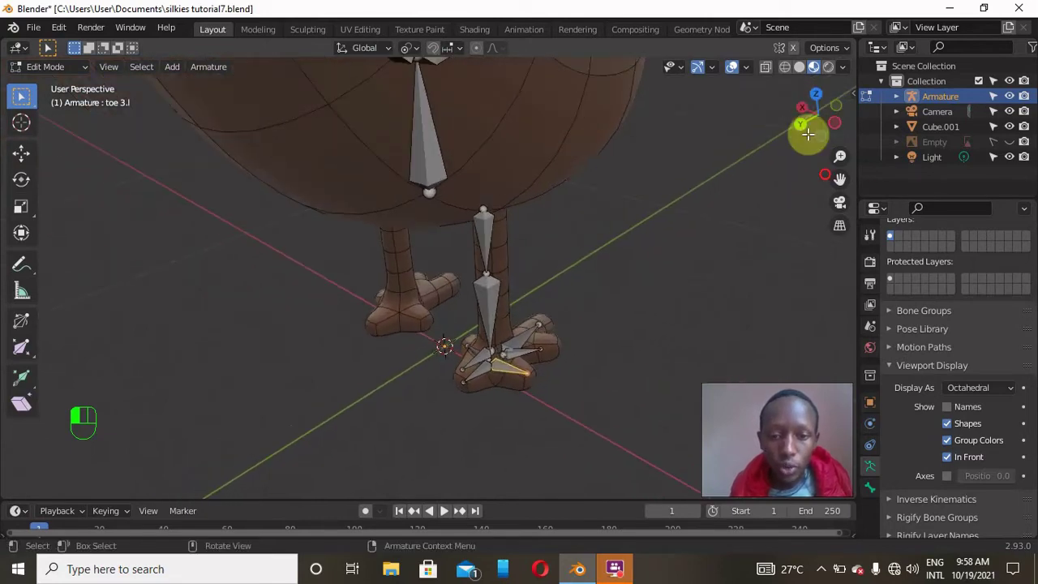
pyautogui.keyDown('shift'); pyautogui.click(523, 333); pyautogui.keyUp('shift')
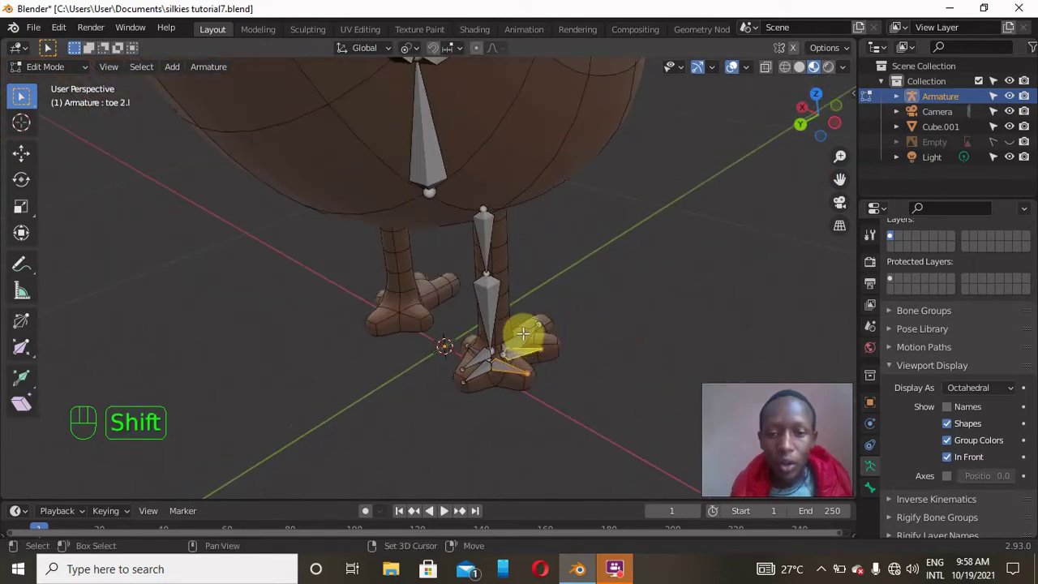
pyautogui.keyDown('shift'); pyautogui.click(478, 361); pyautogui.keyUp('shift')
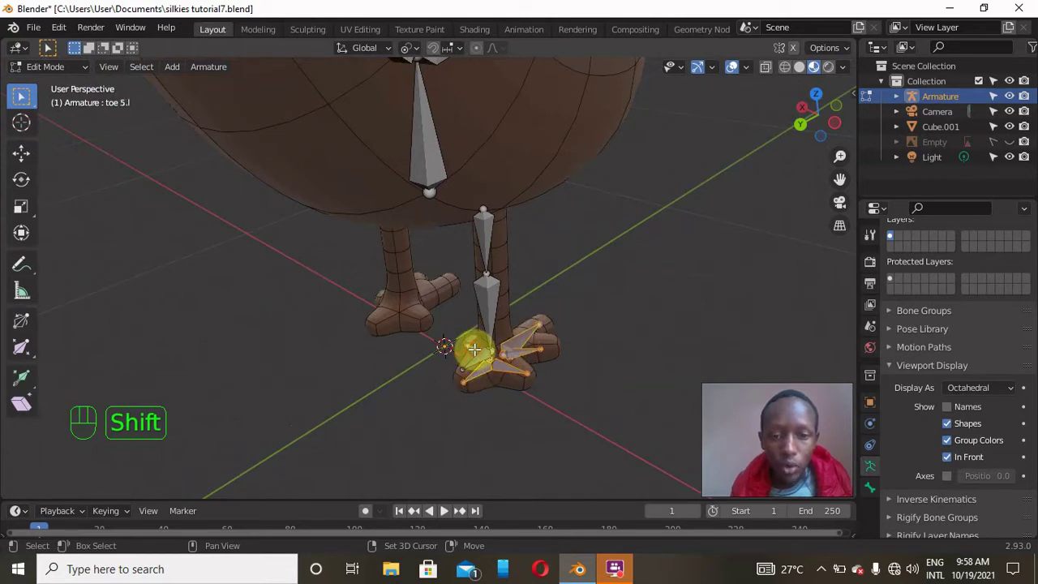
pyautogui.keyDown('shift'); pyautogui.click(474, 350); pyautogui.keyUp('shift')
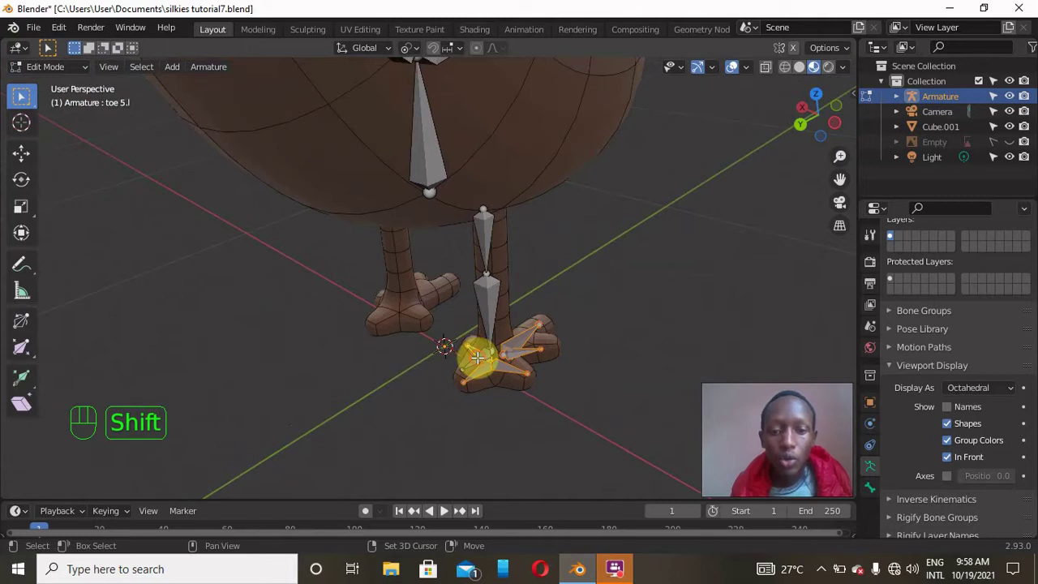
pyautogui.keyDown('shift'); pyautogui.click(476, 356); pyautogui.keyUp('shift')
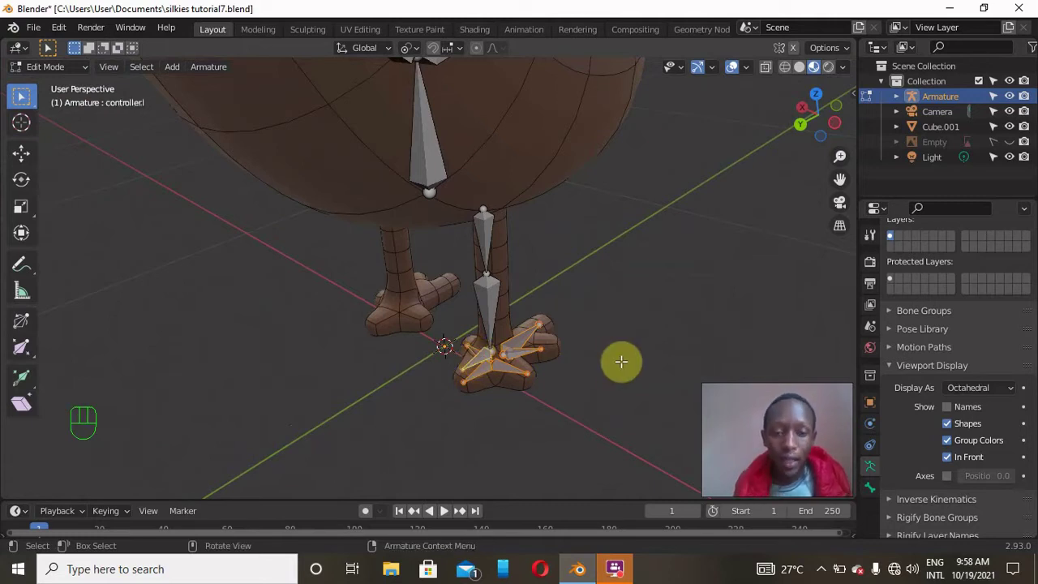
pyautogui.hotkey('ctrl', 'p')
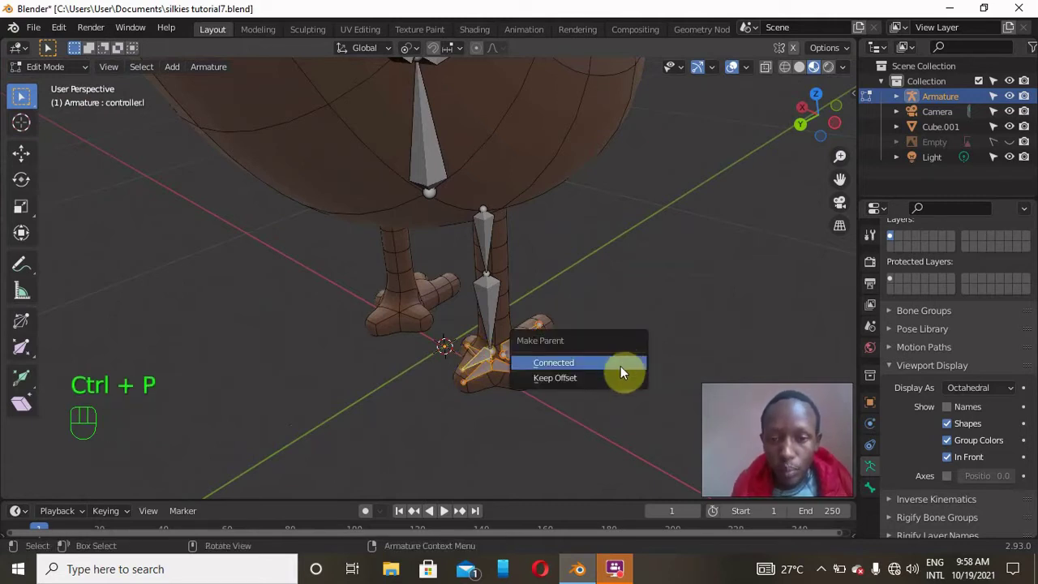
pyautogui.click(610, 374)
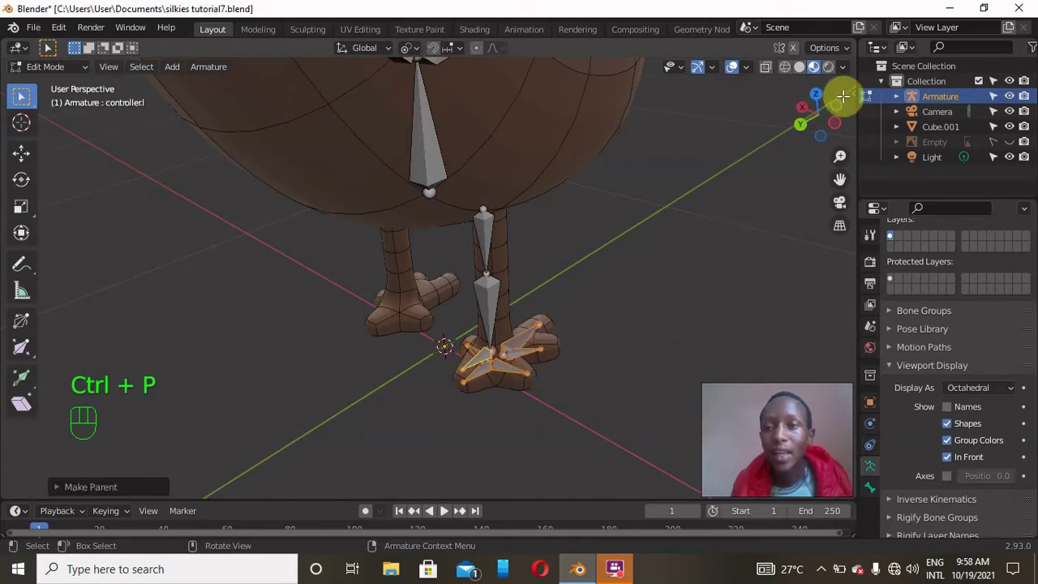
# Step: Parent the upper leg bone to the "root" bone with Keep Offset
pyautogui.moveTo(838, 106); pyautogui.dragTo(835, 93)
pyautogui.moveTo(486, 284); pyautogui.dragTo(401, 280, button='middle')
pyautogui.click(534, 191)
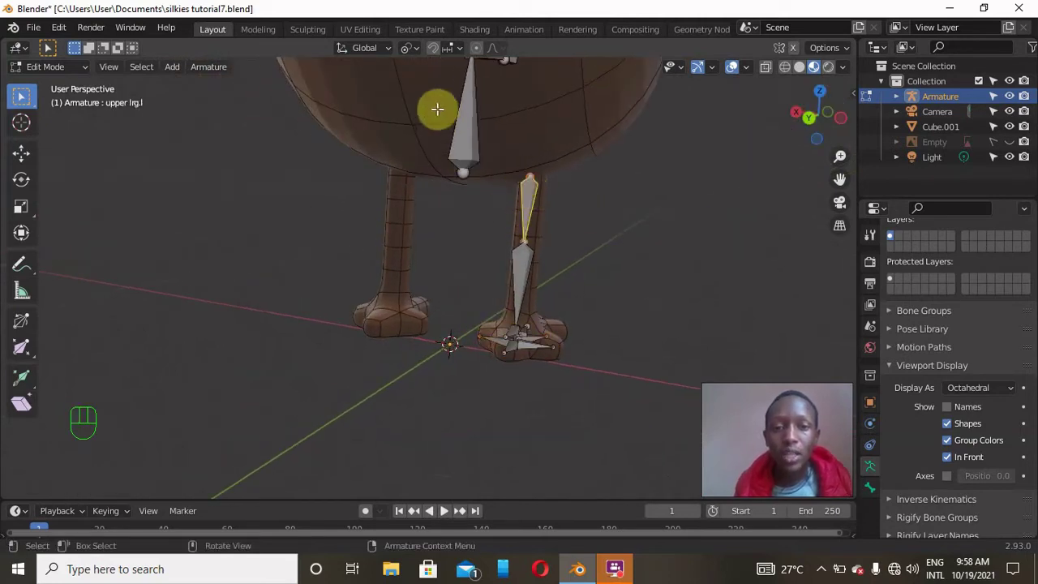
pyautogui.keyDown('shift'); pyautogui.click(464, 125); pyautogui.keyUp('shift')
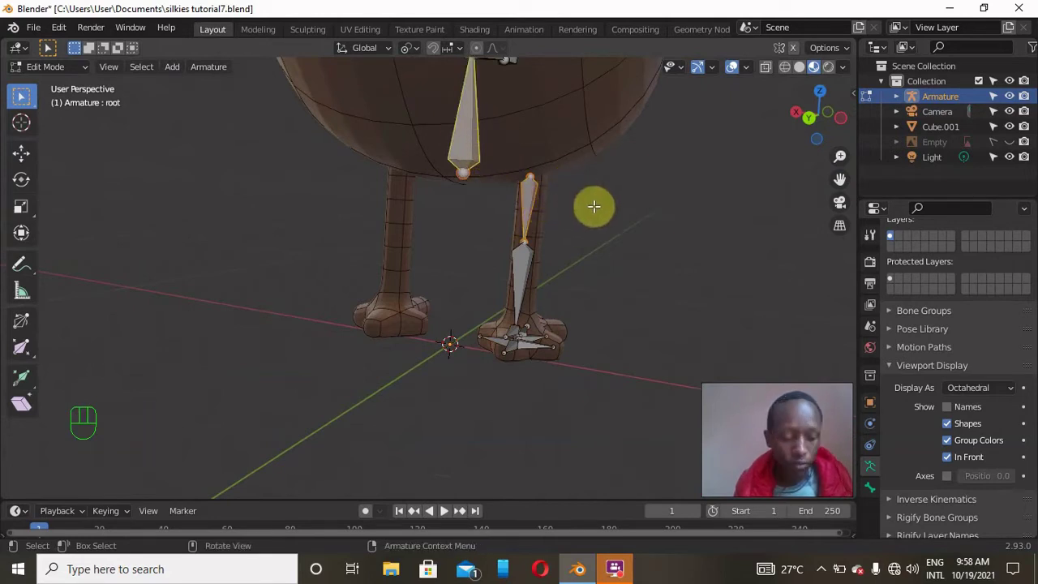
pyautogui.hotkey('ctrl', 'p')
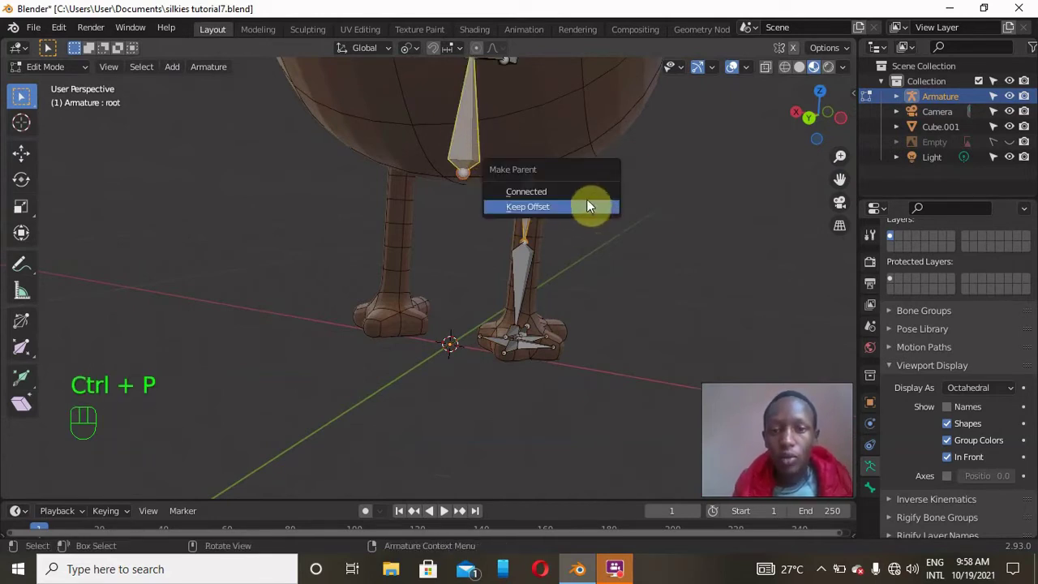
pyautogui.click(587, 200)
# Step: Parent the upper and lower beak bones to the "head" bone with Keep Offset
pyautogui.moveTo(841, 173); pyautogui.dragTo(836, 177)
pyautogui.scroll(-5, 757, 204)
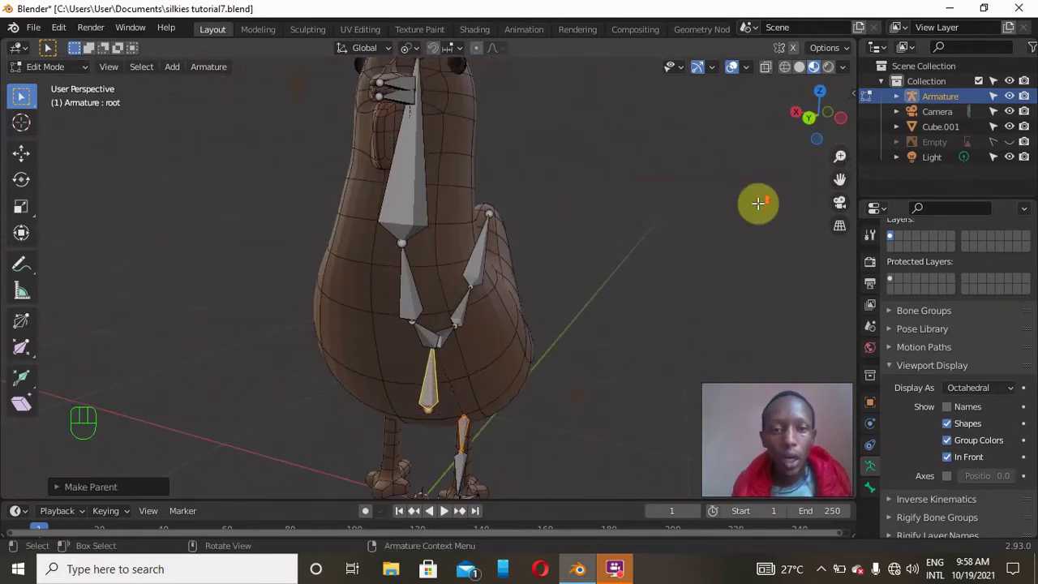
pyautogui.moveTo(803, 135); pyautogui.dragTo(814, 136)
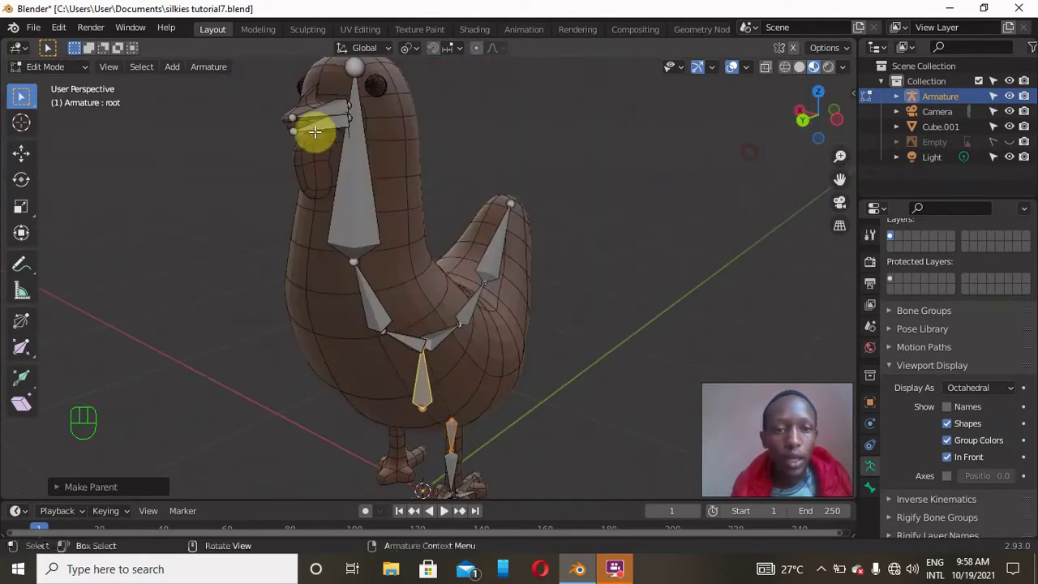
pyautogui.click(332, 110)
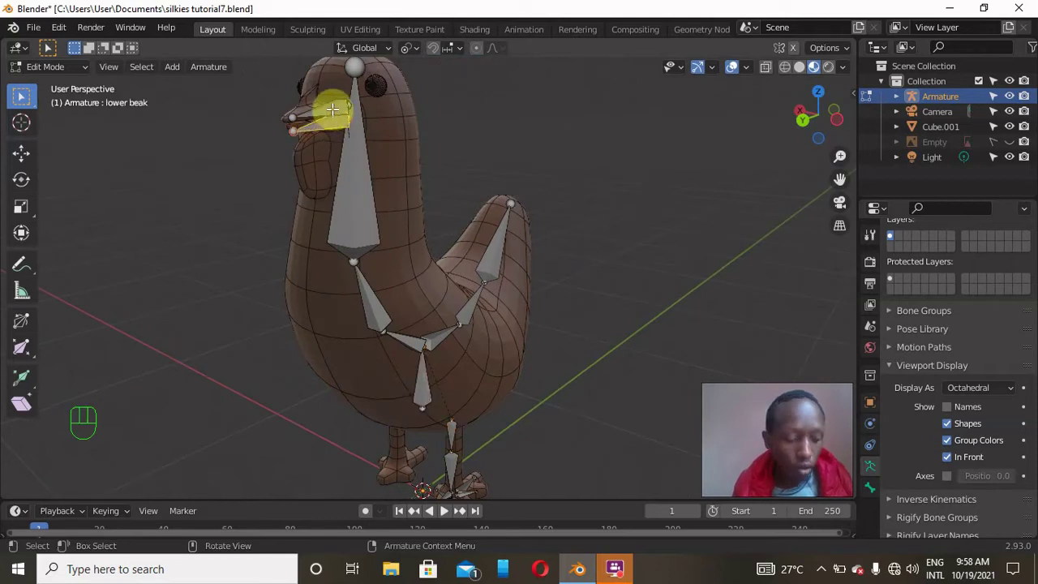
pyautogui.keyDown('shift'); pyautogui.click(358, 139); pyautogui.keyUp('shift')
pyautogui.keyDown('shift'); pyautogui.click(358, 140); pyautogui.keyUp('shift')
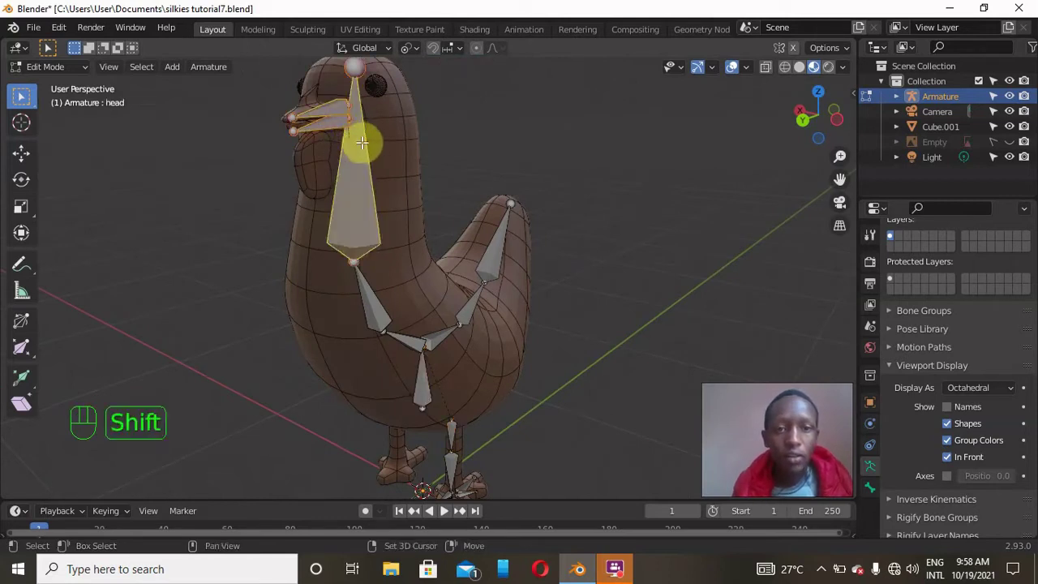
pyautogui.hotkey('ctrl', 'p')
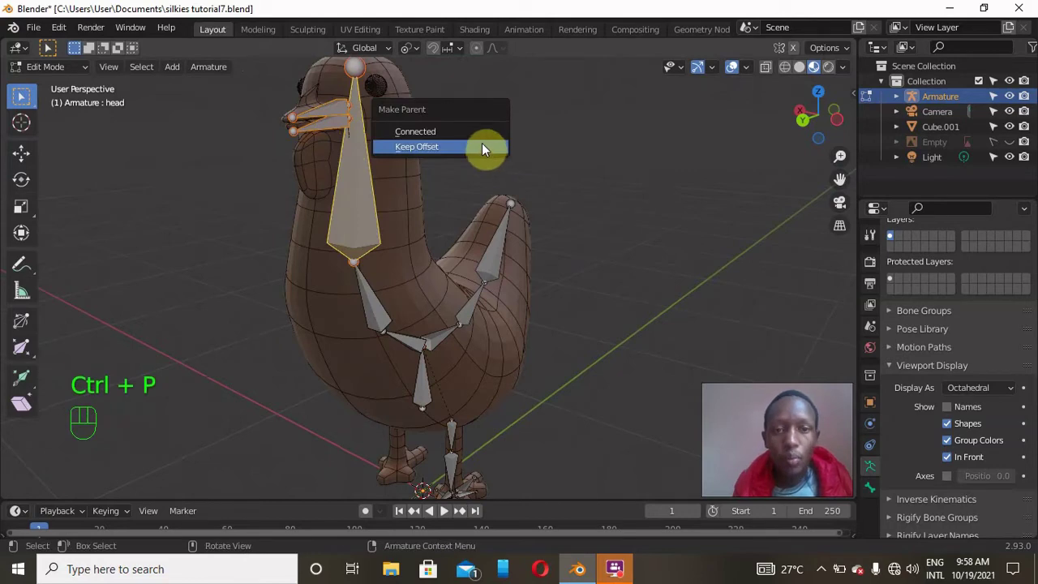
pyautogui.click(481, 142)
# Step: In the left orthographic view, move the joint between the upper and lower leg bones slightly along global Y toward the tail
pyautogui.moveTo(817, 96); pyautogui.dragTo(794, 118)
pyautogui.press('KP_5')
pyautogui.click(839, 119)
pyautogui.click(791, 114)
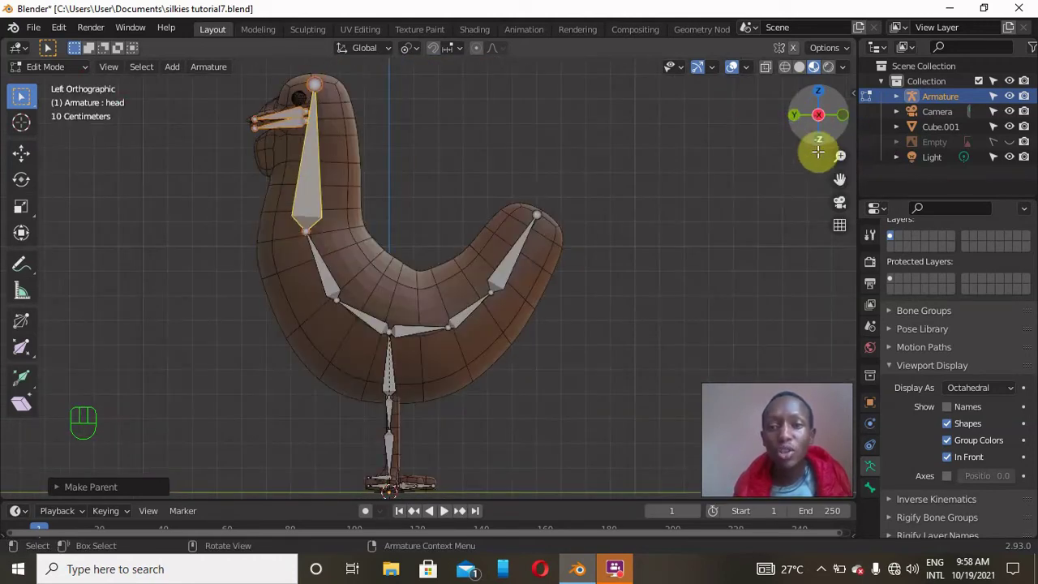
pyautogui.moveTo(839, 178); pyautogui.dragTo(888, 20)
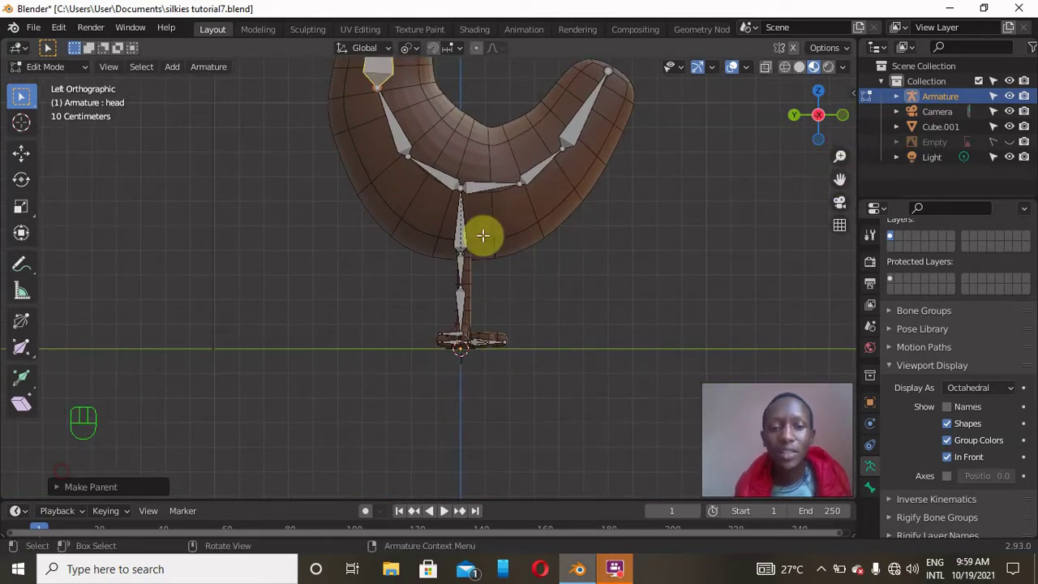
pyautogui.click(460, 284)
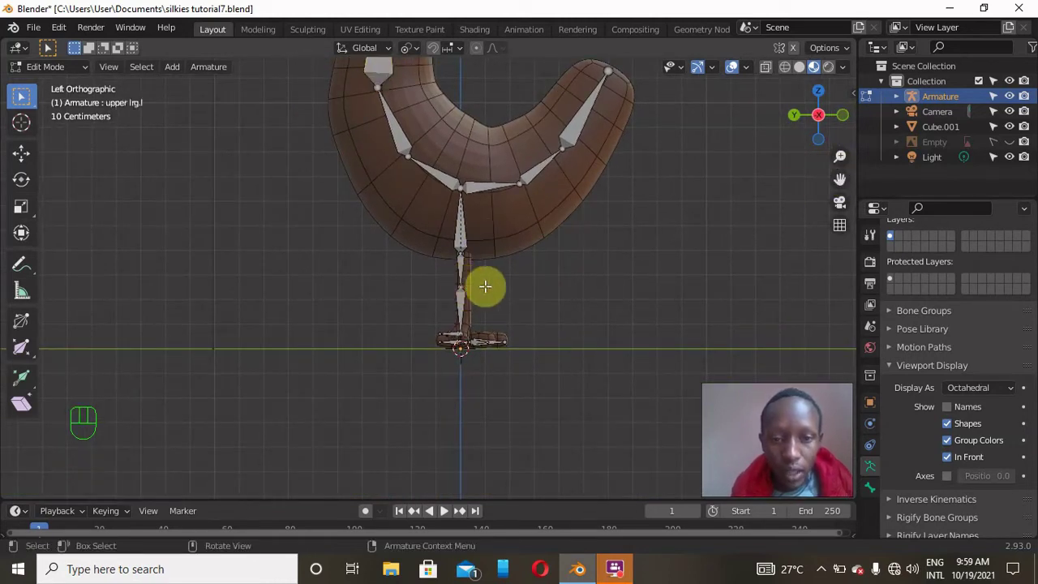
pyautogui.press('g')
pyautogui.press('y')
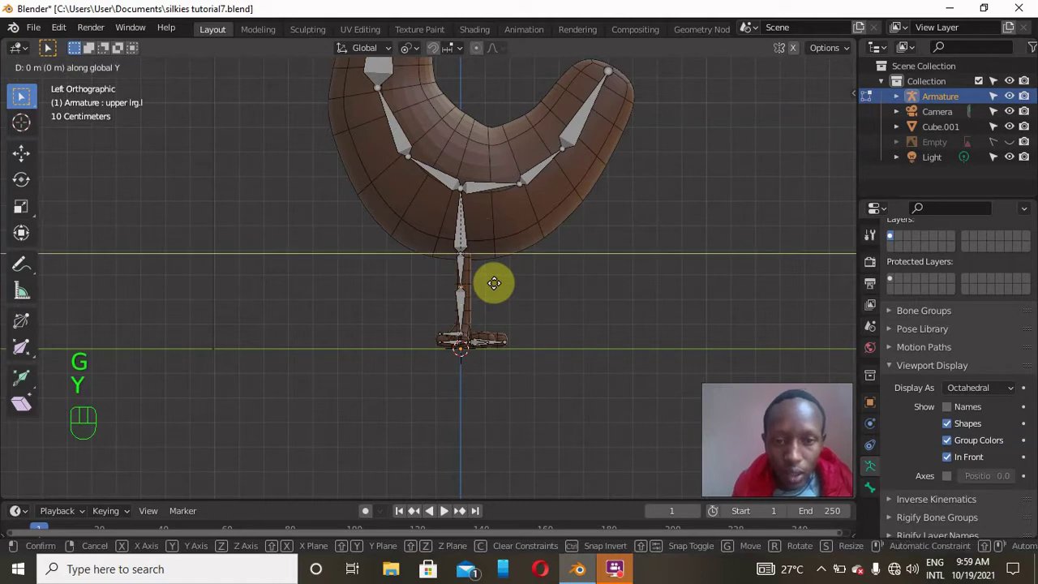
pyautogui.click(498, 283)
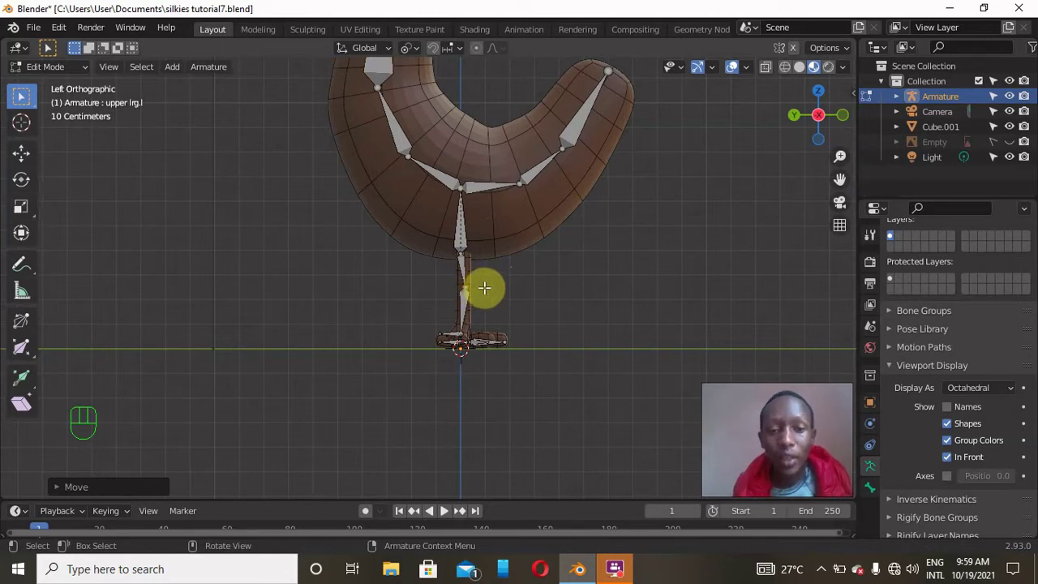
# Step: Extrude a bone about 0.13 m from the knee joint along global Y, pointing away from the leg toward the tail
pyautogui.scroll(4, 484, 288)
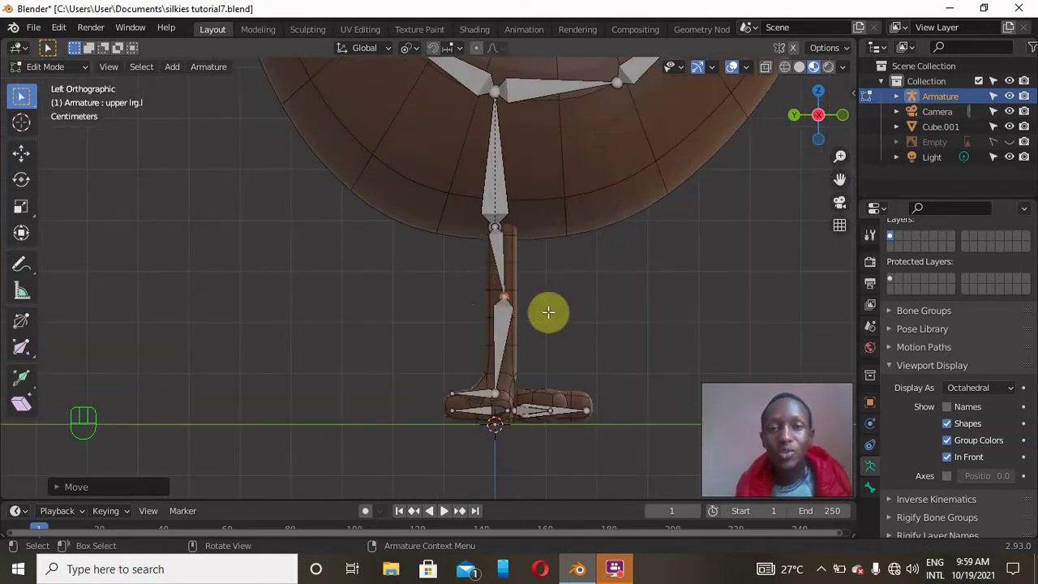
pyautogui.press('e')
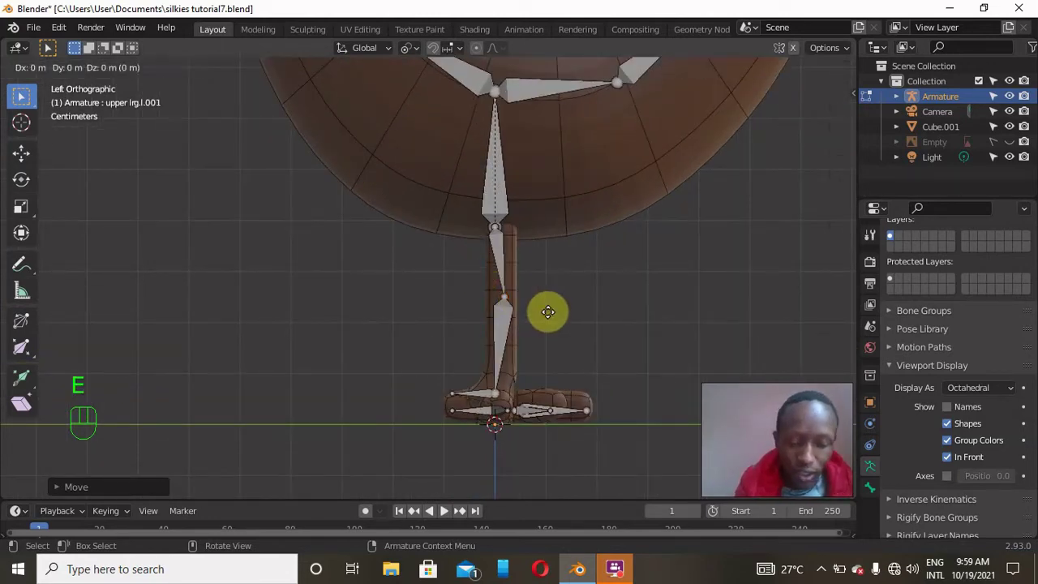
pyautogui.press('y')
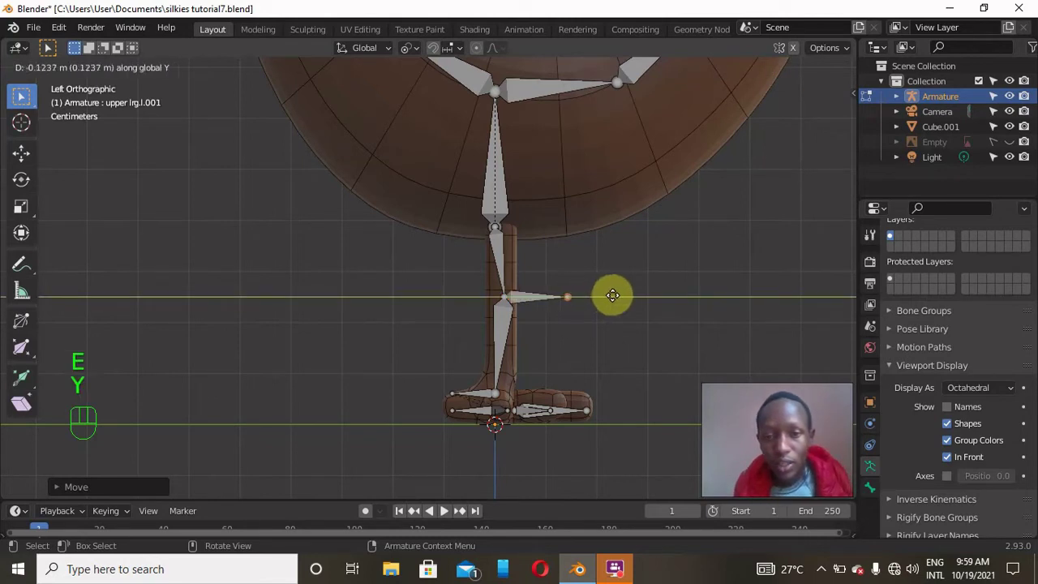
pyautogui.click(613, 295)
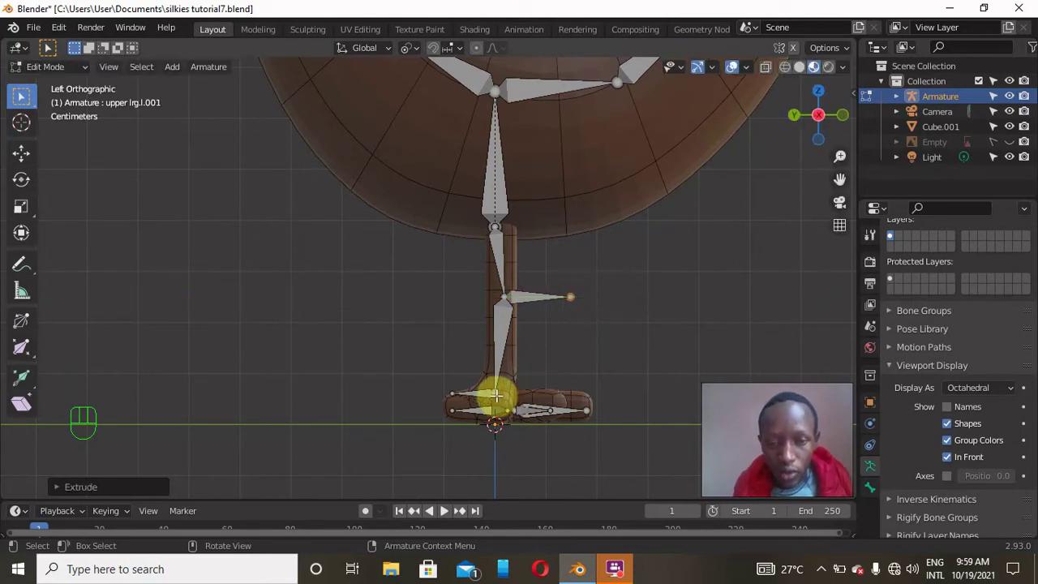
# Step: Extrude a bone about 0.094 m from the ankle joint along global Y, in the same direction as the knee bone
pyautogui.click(496, 395)
pyautogui.press('e')
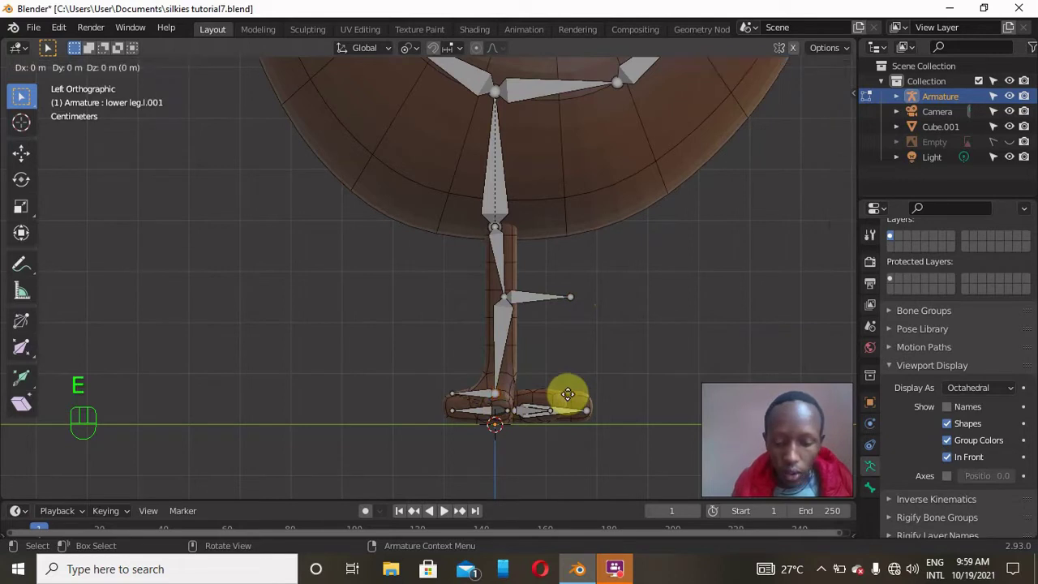
pyautogui.press('y')
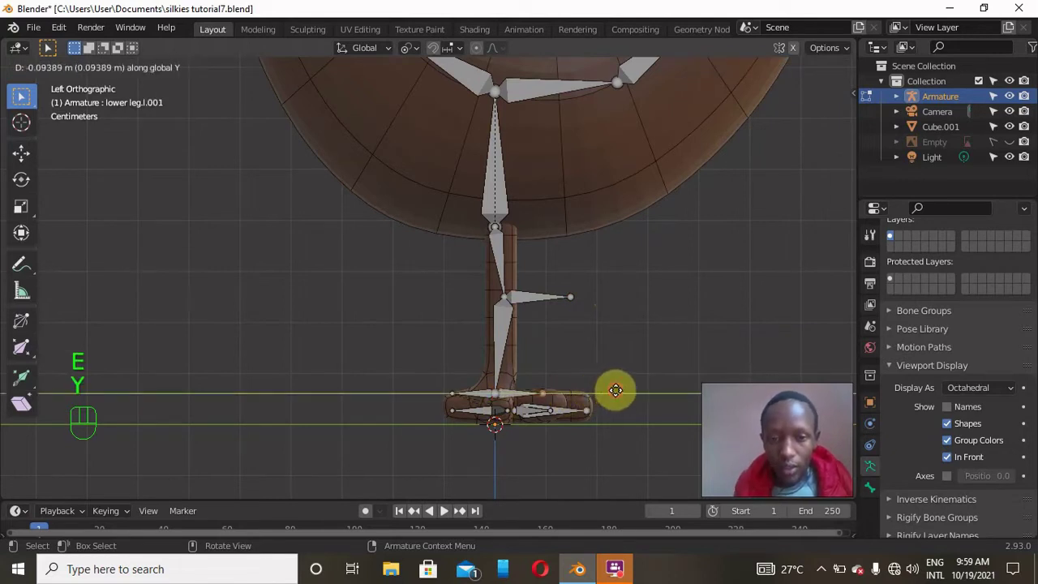
pyautogui.click(615, 390)
# Step: Rename the bone extruded from the knee as "IK pole.l"
pyautogui.click(531, 295)
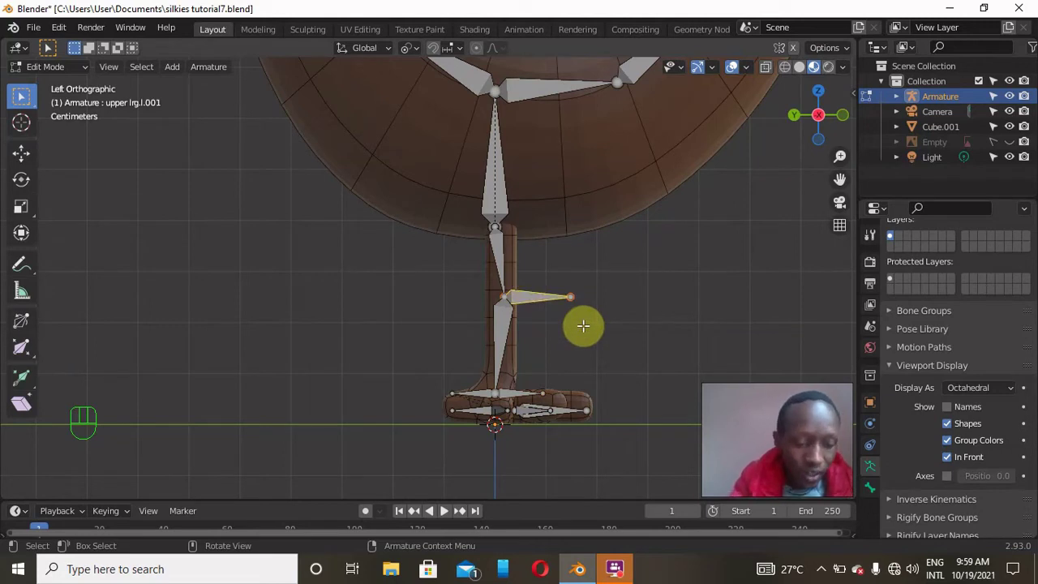
pyautogui.press('F2')
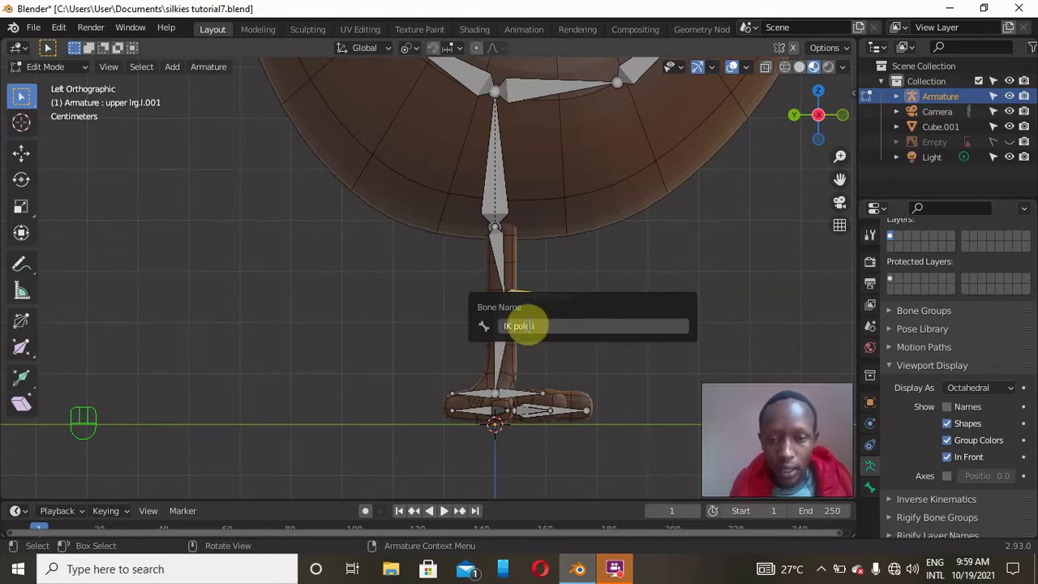
pyautogui.press('Return')
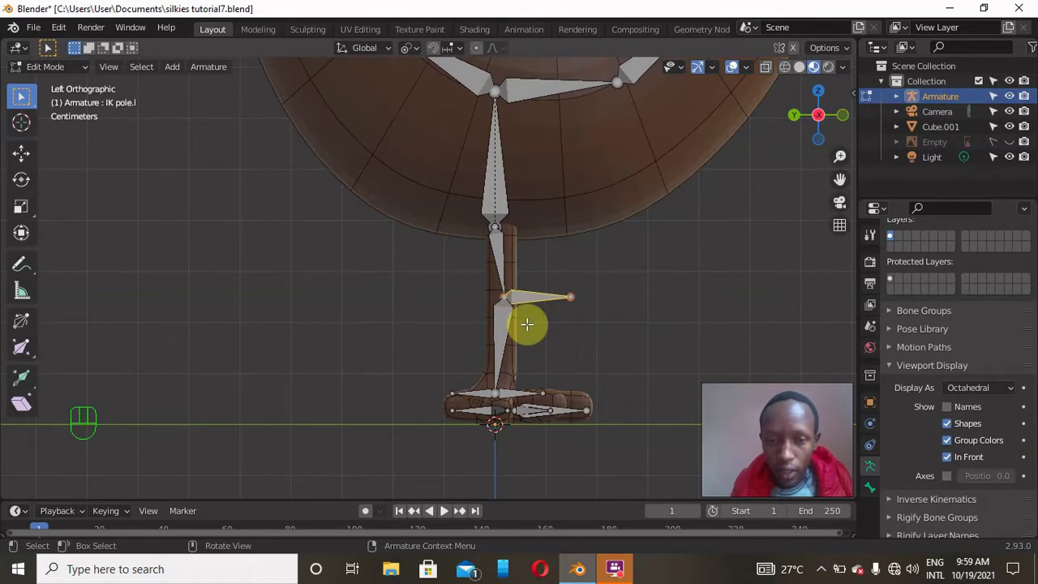
# Step: Rename the bone extruded from the ankle as "IK target.l"
pyautogui.click(527, 393)
pyautogui.press('F2')
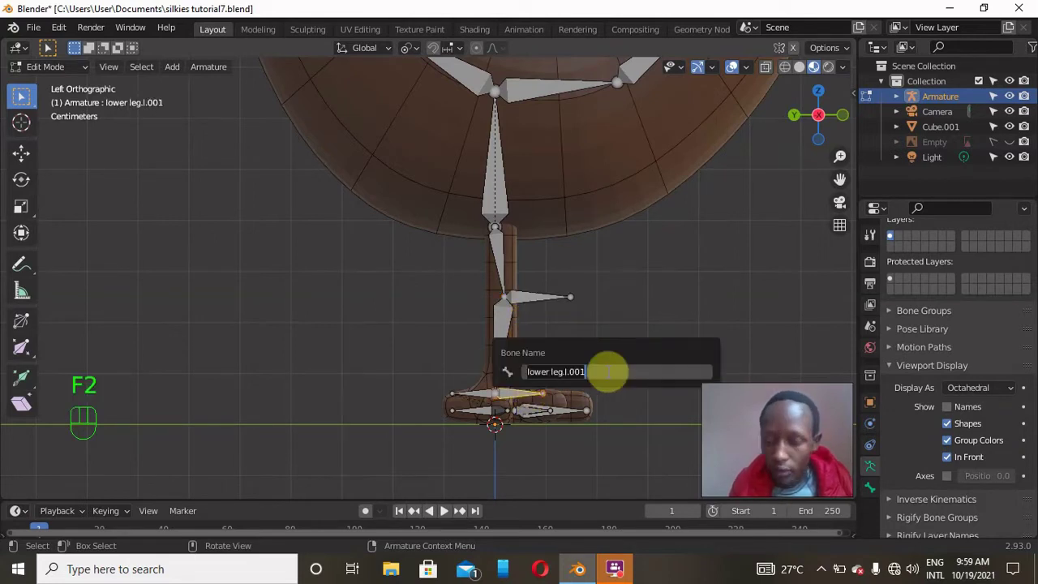
pyautogui.write('IK target.l')
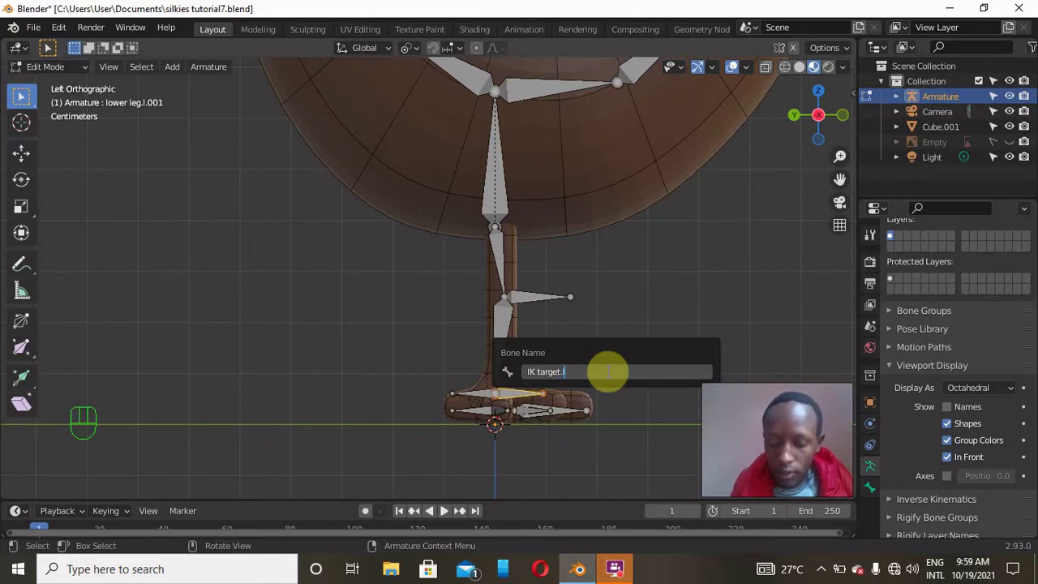
pyautogui.press('Return')
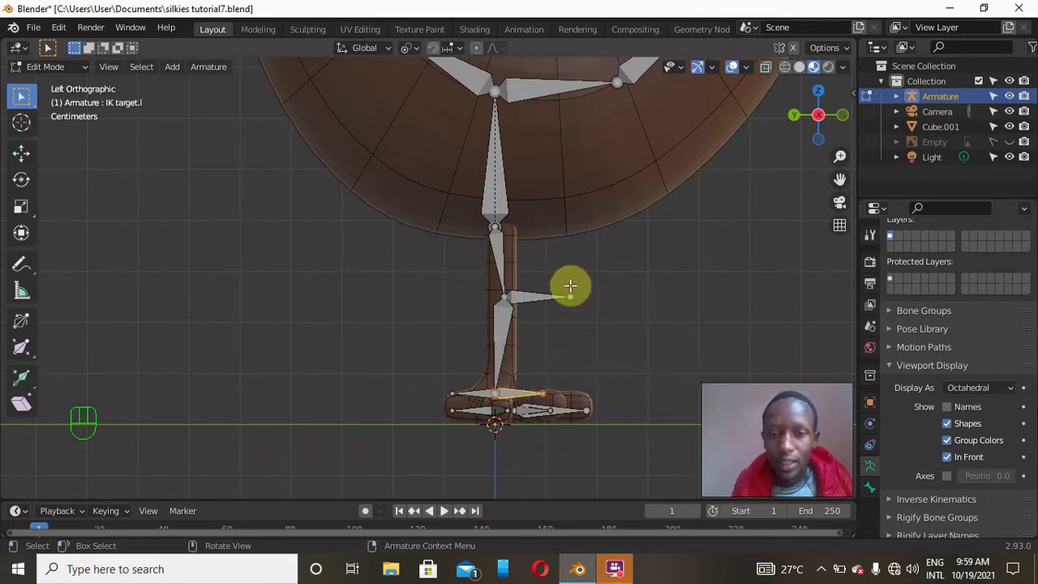
# Step: Clear the parent of the "IK pole.l" bone so it is detached from the leg chain
pyautogui.click(533, 300)
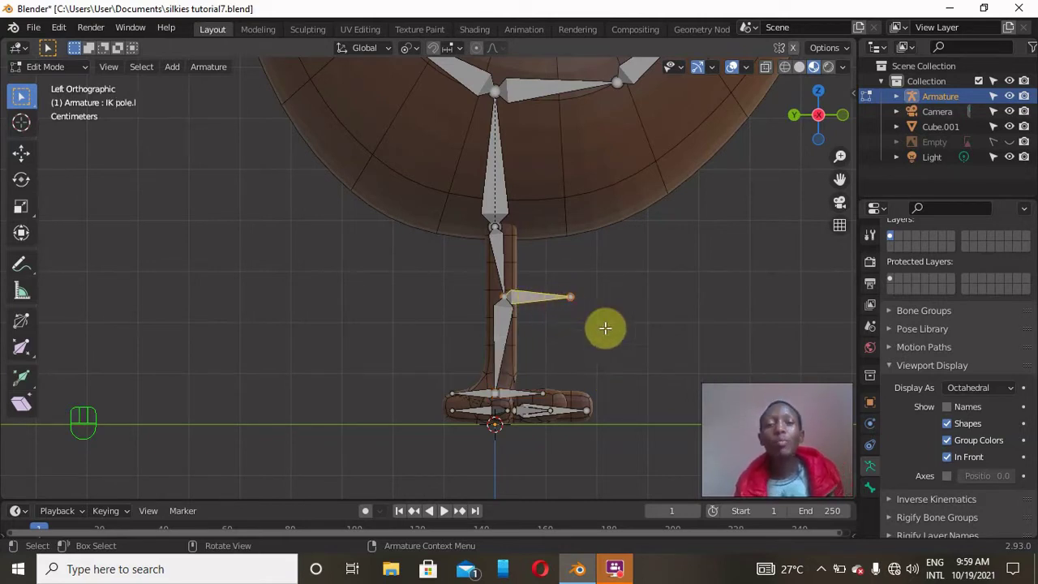
pyautogui.hotkey('ctrl', 'Tab')
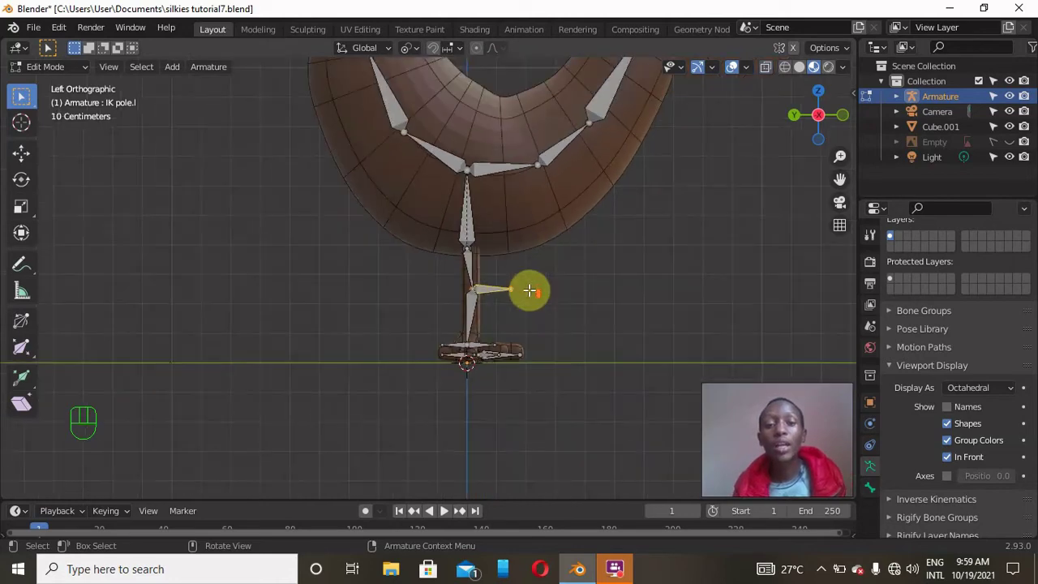
pyautogui.hotkey('ctrl', 'Tab')
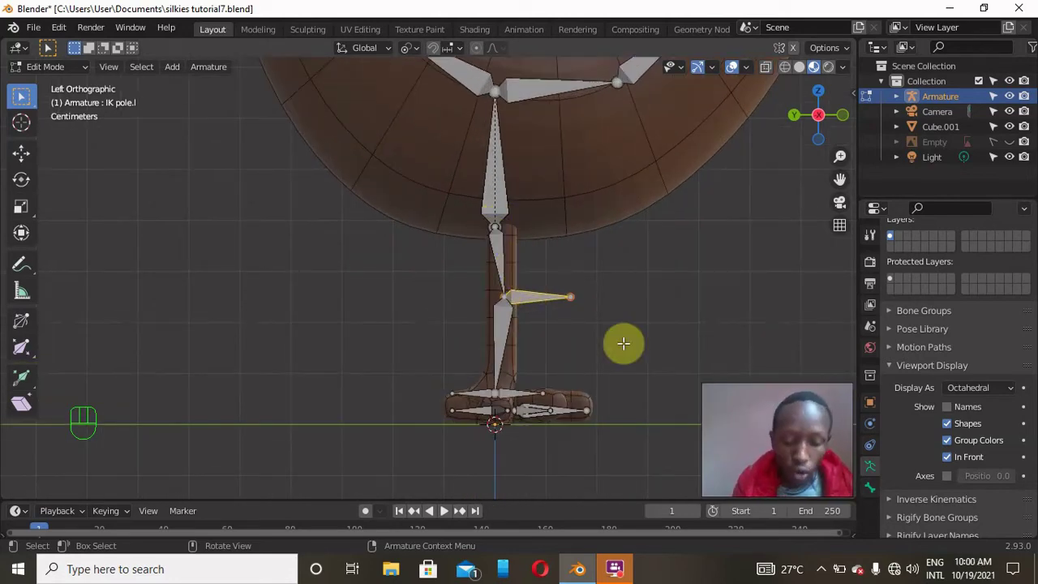
pyautogui.hotkey('alt', 'p')
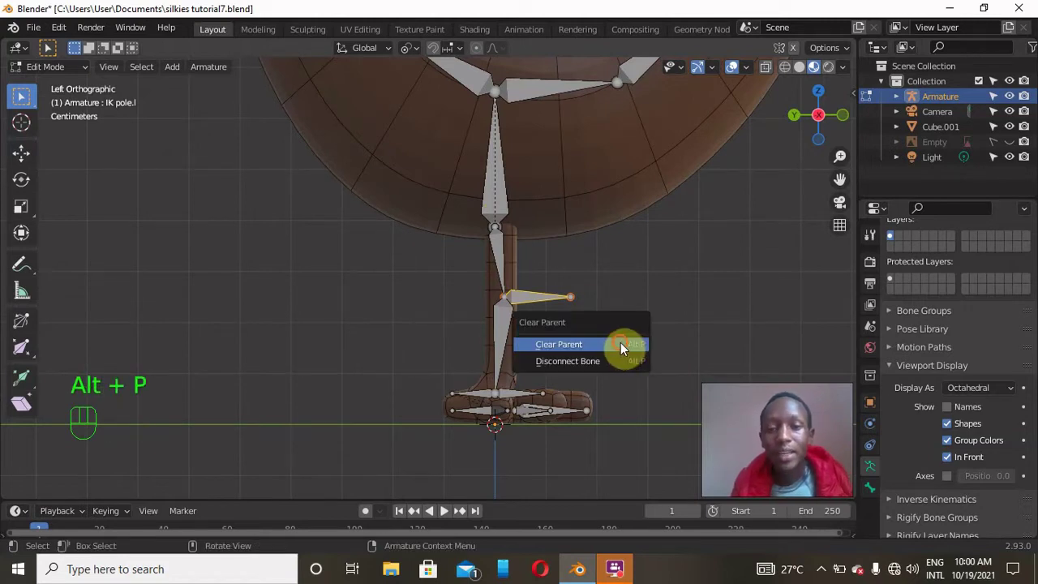
pyautogui.click(621, 345)
pyautogui.press('g')
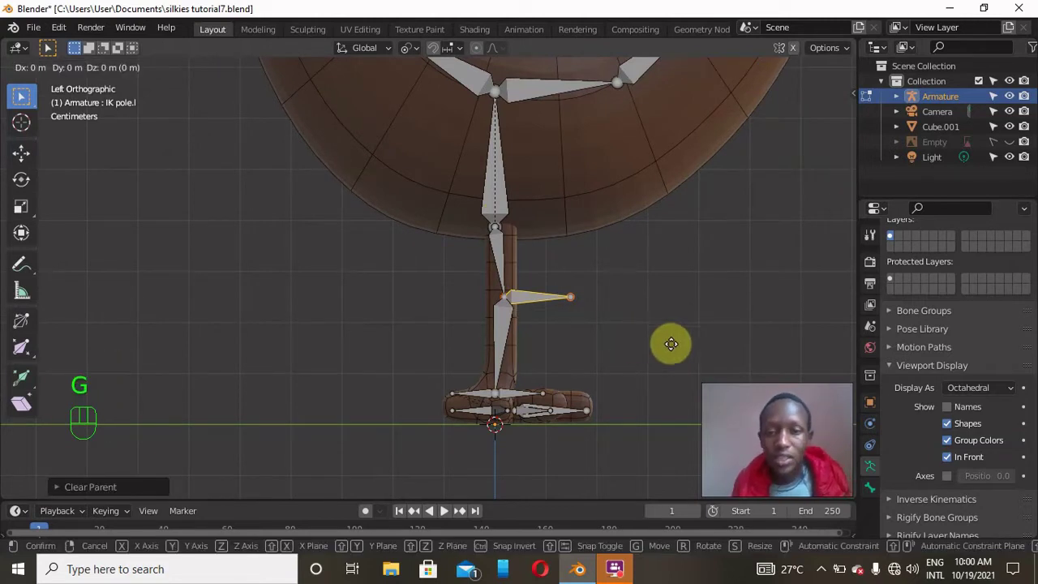
pyautogui.rightClick(732, 317)
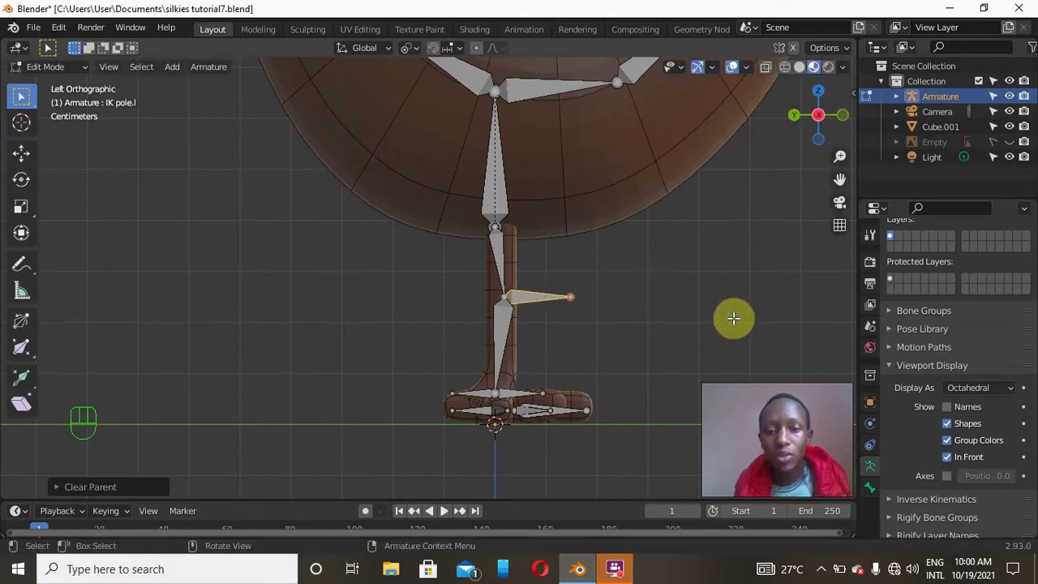
# Step: Clear the parent of the "IK target.l" bone at the ankle
pyautogui.click(523, 394)
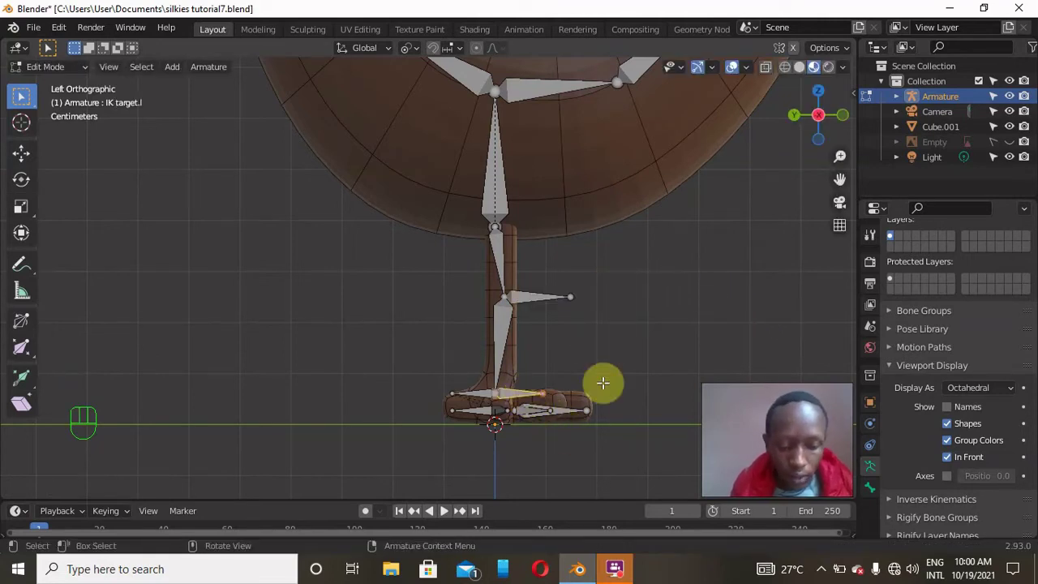
pyautogui.hotkey('alt', 'p')
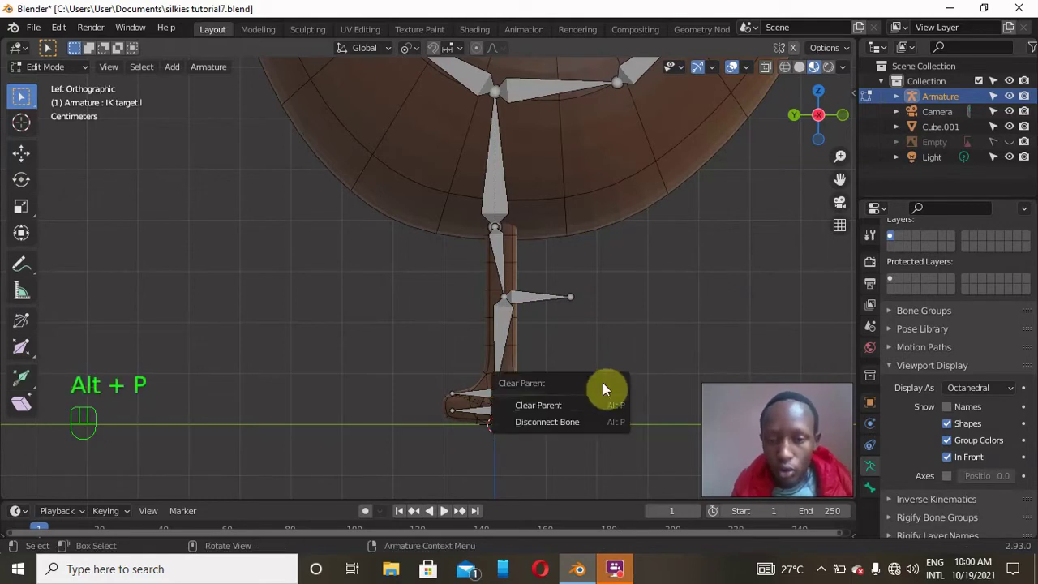
pyautogui.click(579, 406)
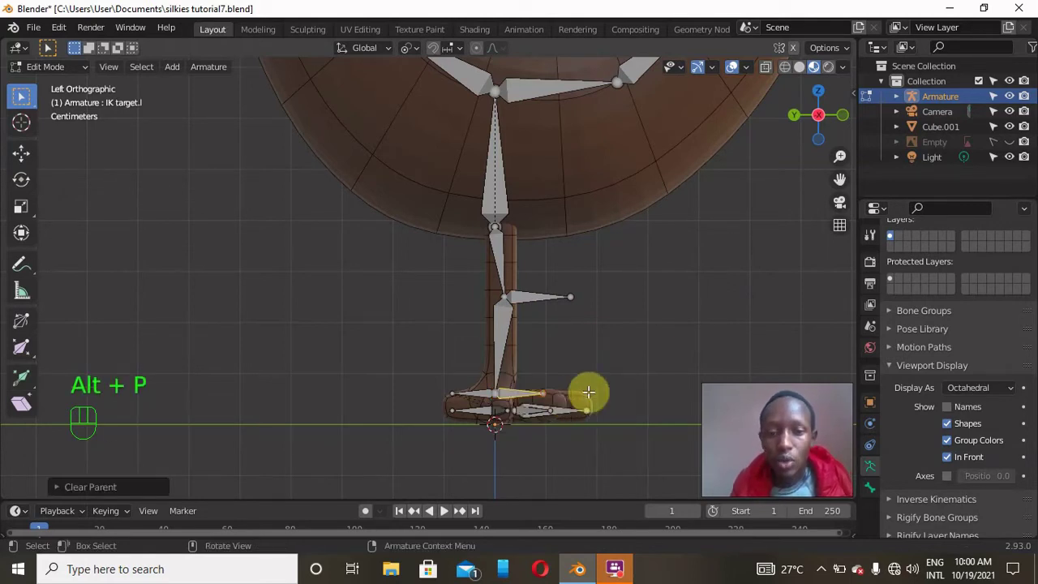
pyautogui.press('g')
pyautogui.press('y')
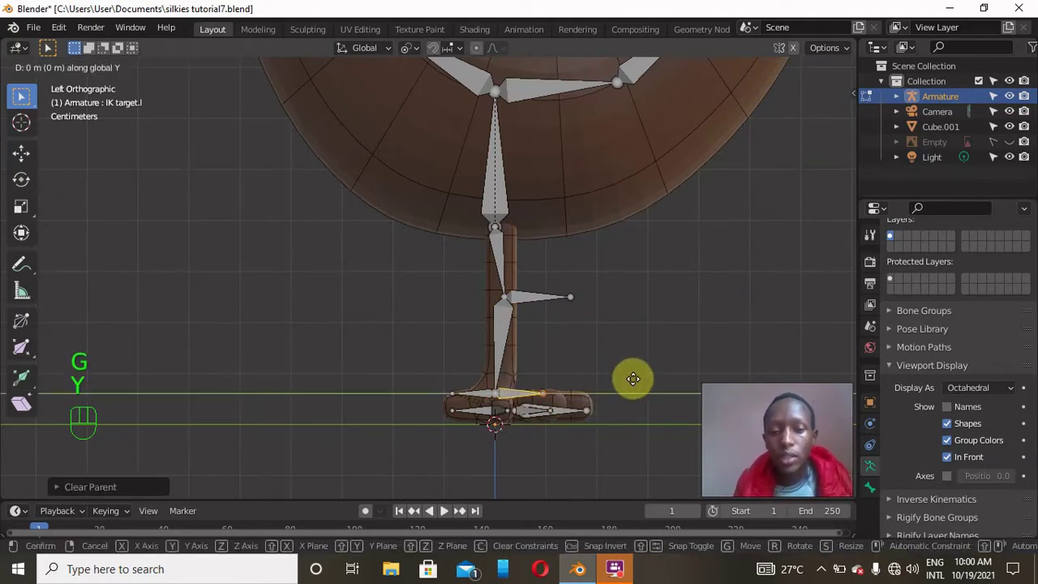
pyautogui.click(623, 359)
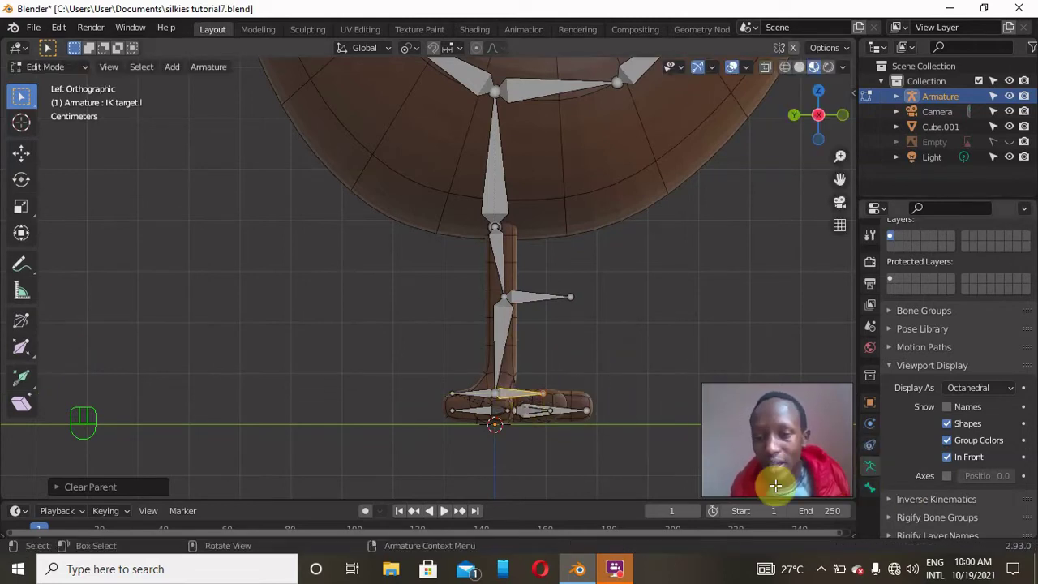
# Step: Disable Deform in the bone properties of both "IK target.l" and "IK pole.l"
pyautogui.scroll(-3, 899, 510)
pyautogui.scroll(5, 895, 511)
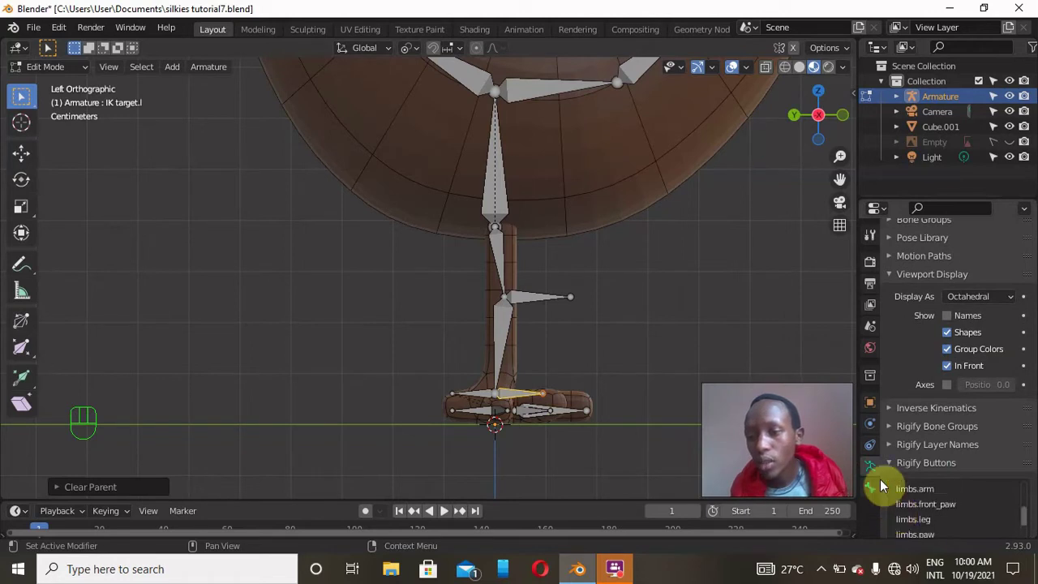
pyautogui.click(869, 487)
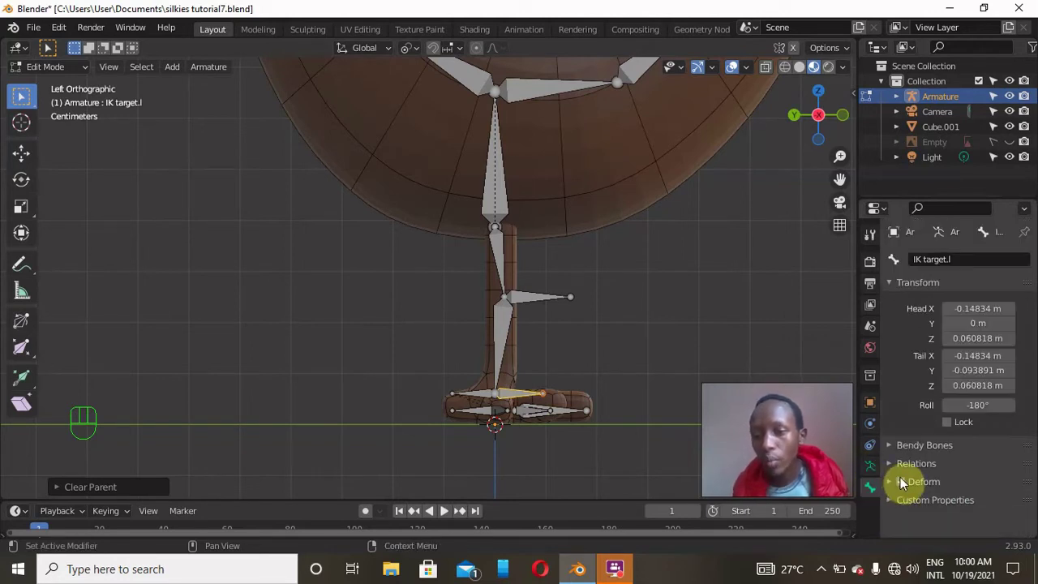
pyautogui.click(528, 297)
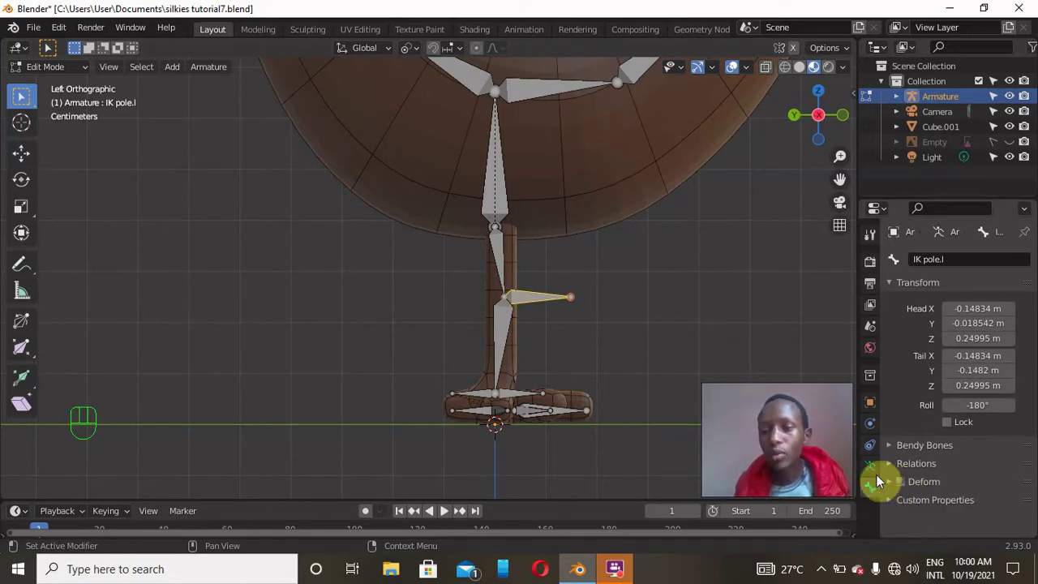
pyautogui.scroll(-3, 568, 321)
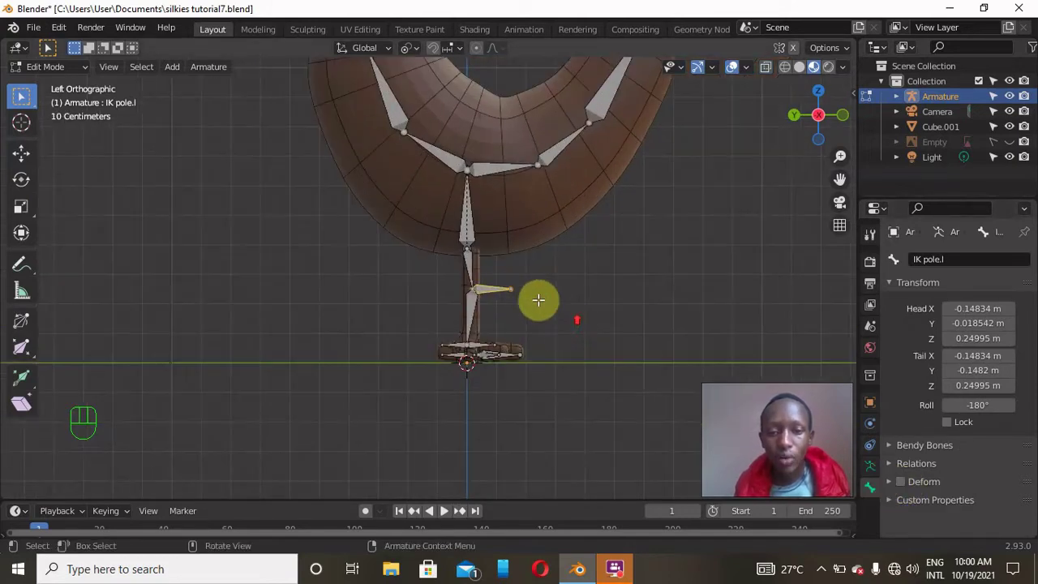
pyautogui.scroll(3, 505, 290)
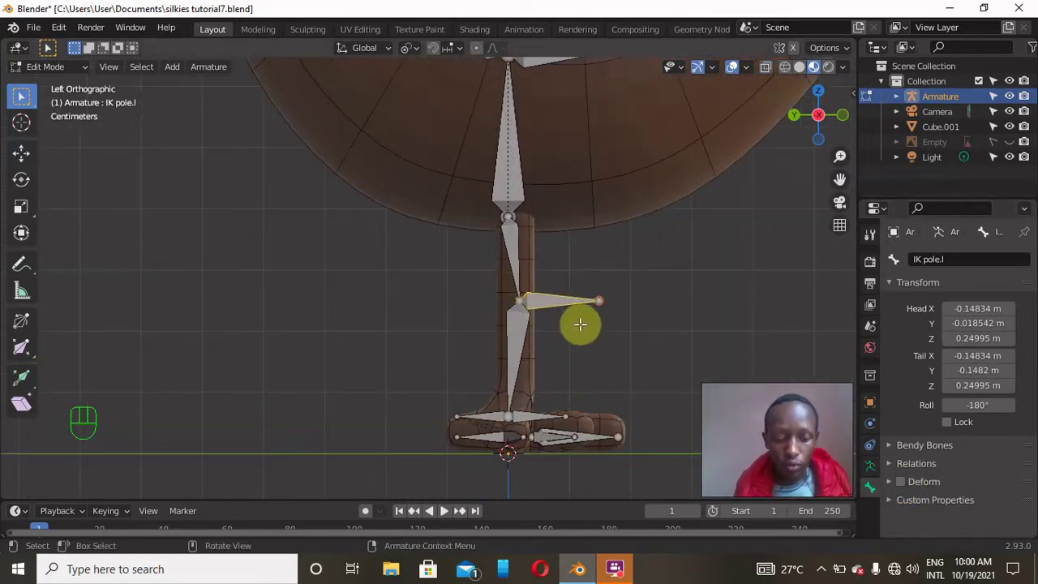
pyautogui.press('g')
pyautogui.press('y')
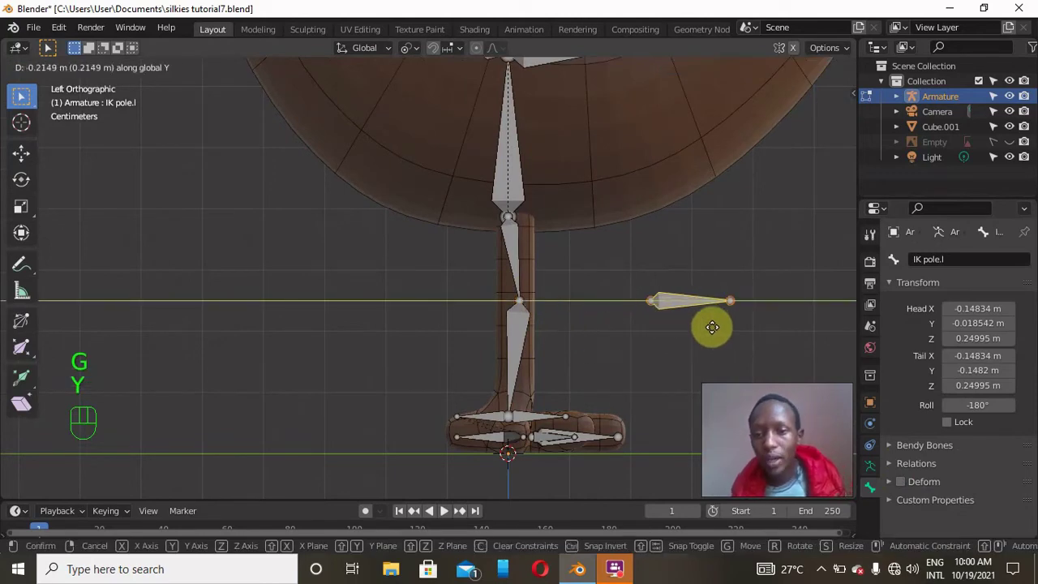
pyautogui.rightClick(688, 326)
pyautogui.scroll(2, 580, 300)
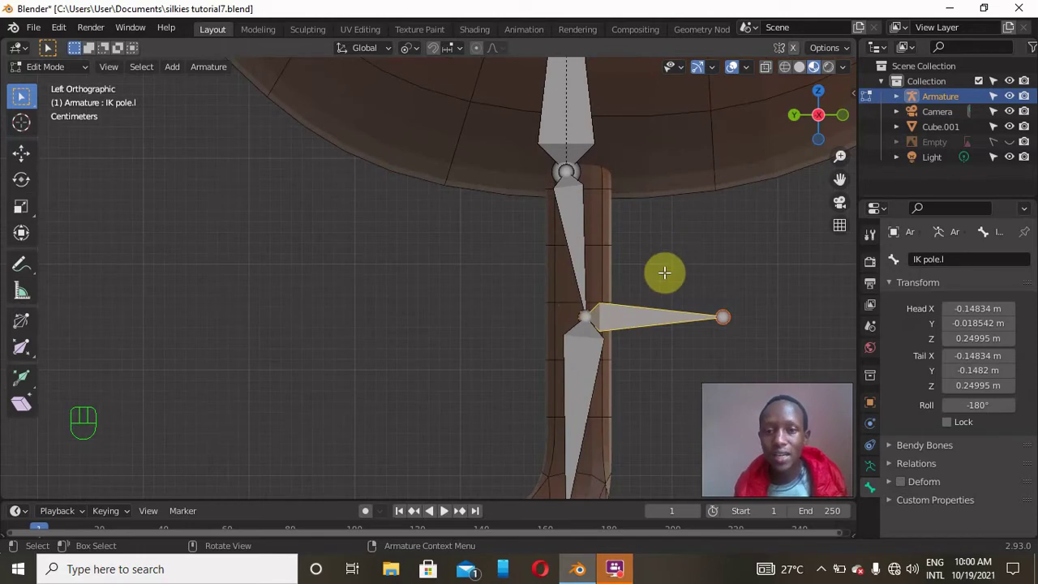
pyautogui.scroll(-3, 664, 273)
pyautogui.scroll(-2, 620, 263)
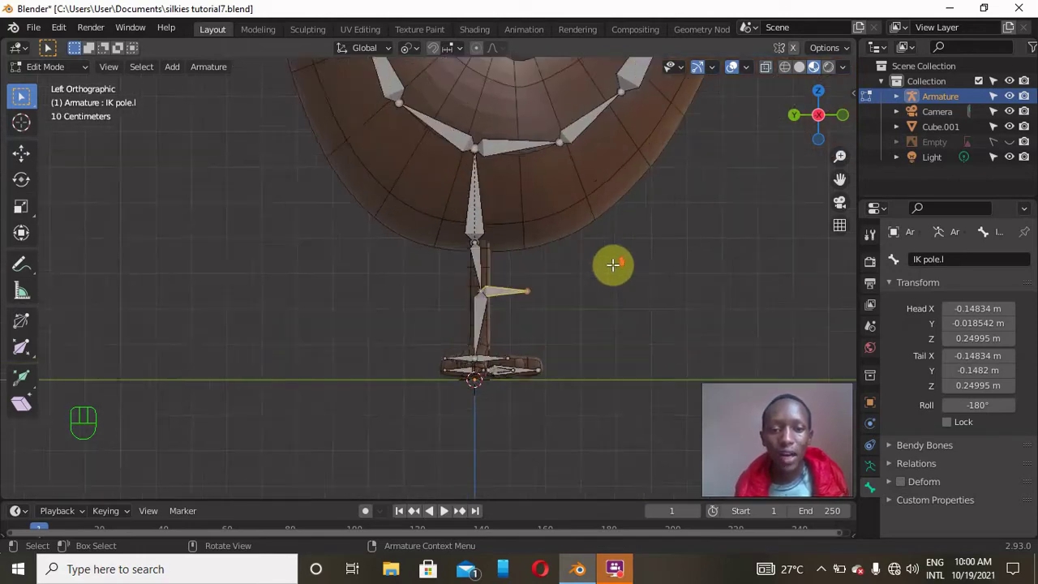
pyautogui.scroll(2, 611, 265)
pyautogui.scroll(3, 560, 402)
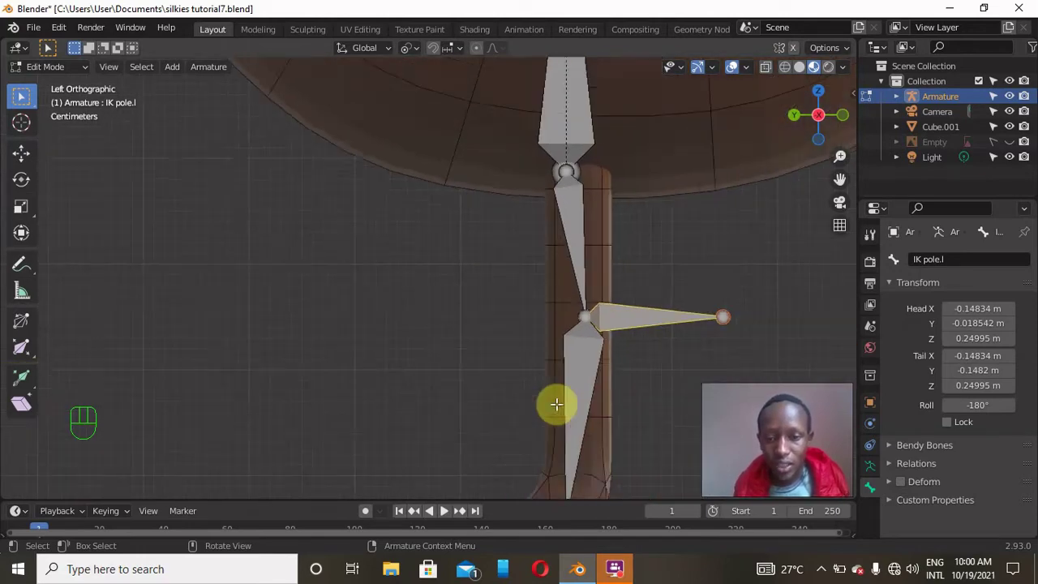
# Step: In Pose Mode, add an IK constraint to the "lower leg.l" bone with "IK target.l" as its target
pyautogui.scroll(-2, 556, 405)
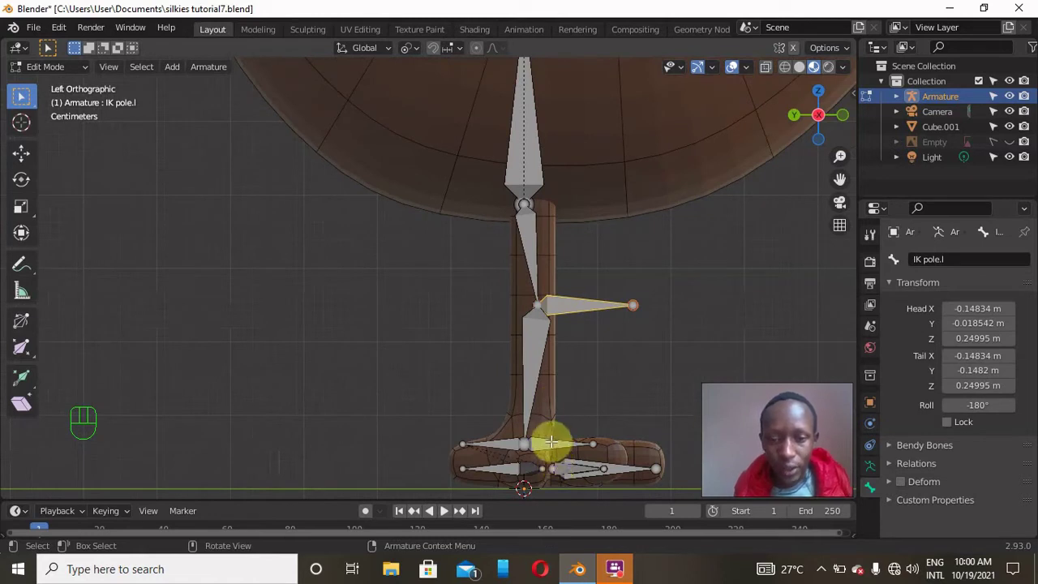
pyautogui.click(503, 445)
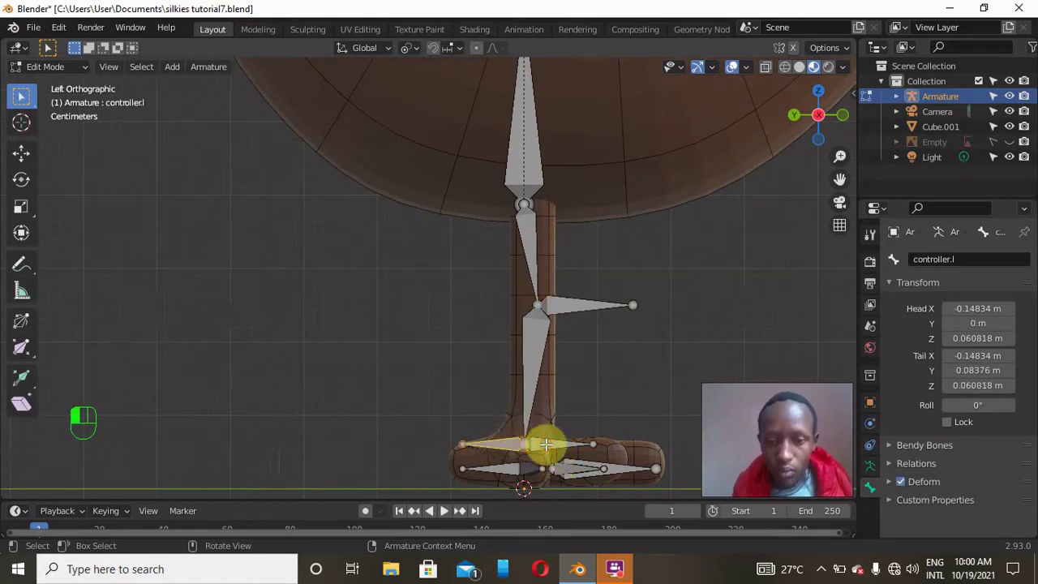
pyautogui.click(545, 444)
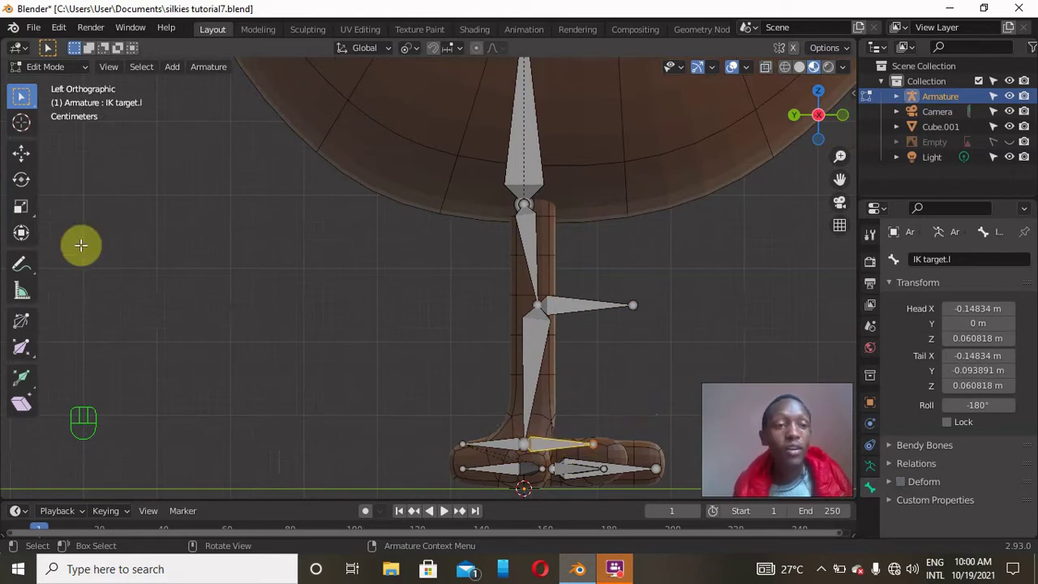
pyautogui.click(81, 66)
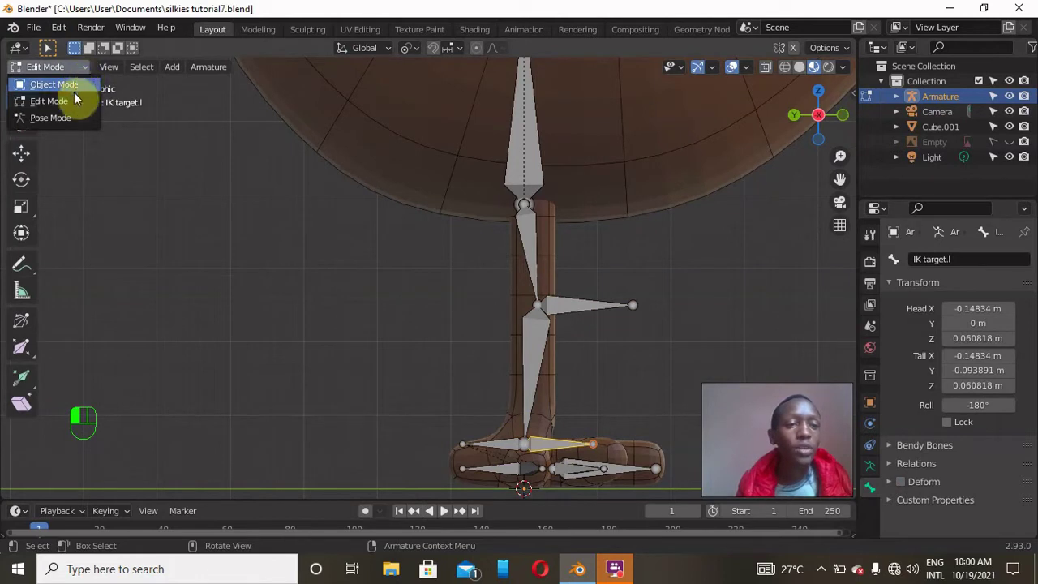
pyautogui.click(53, 118)
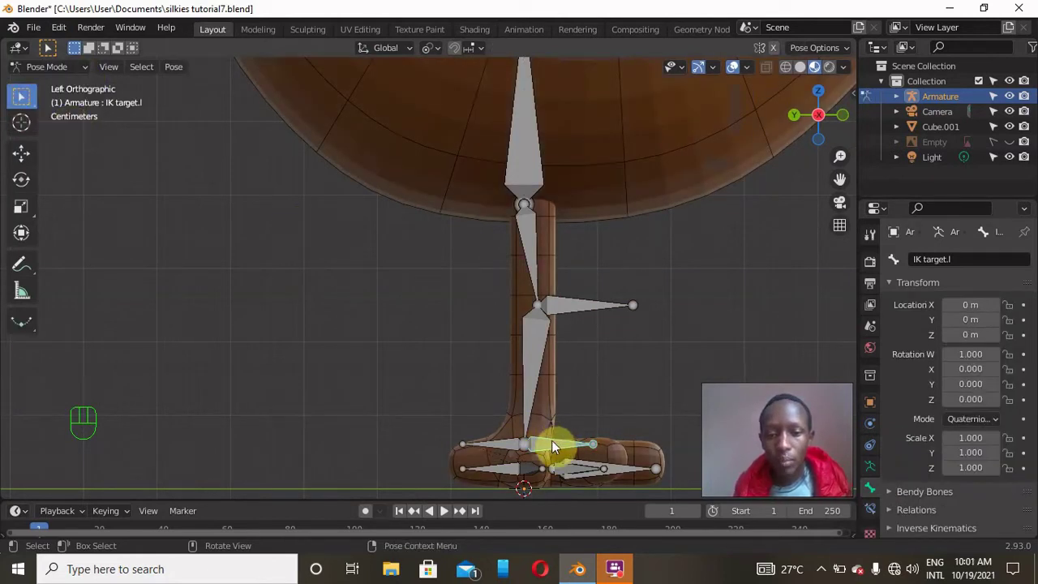
pyautogui.keyDown('shift'); pyautogui.click(526, 398); pyautogui.keyUp('shift')
pyautogui.hotkey('shift', 'i')
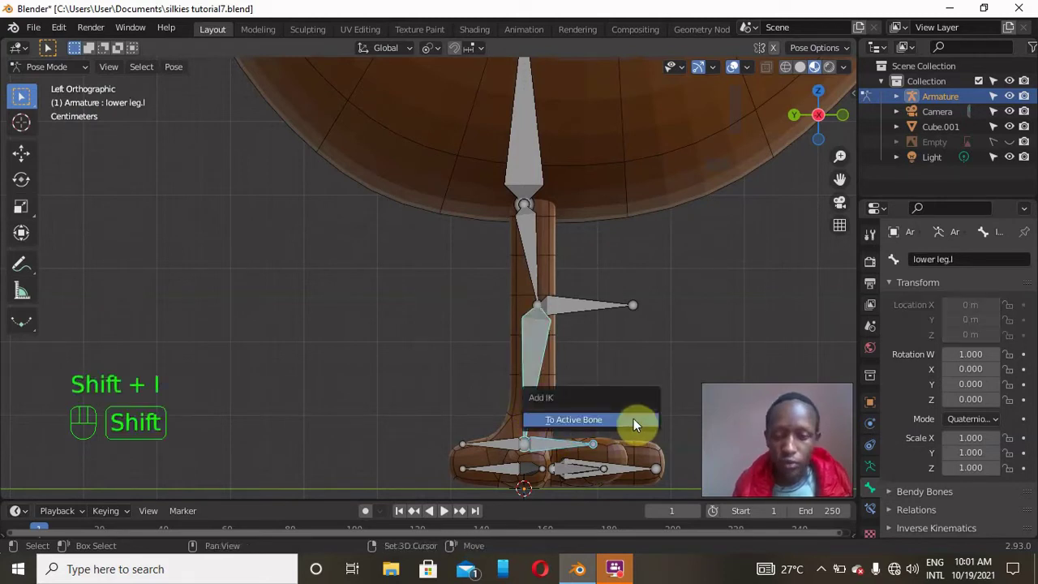
pyautogui.click(633, 417)
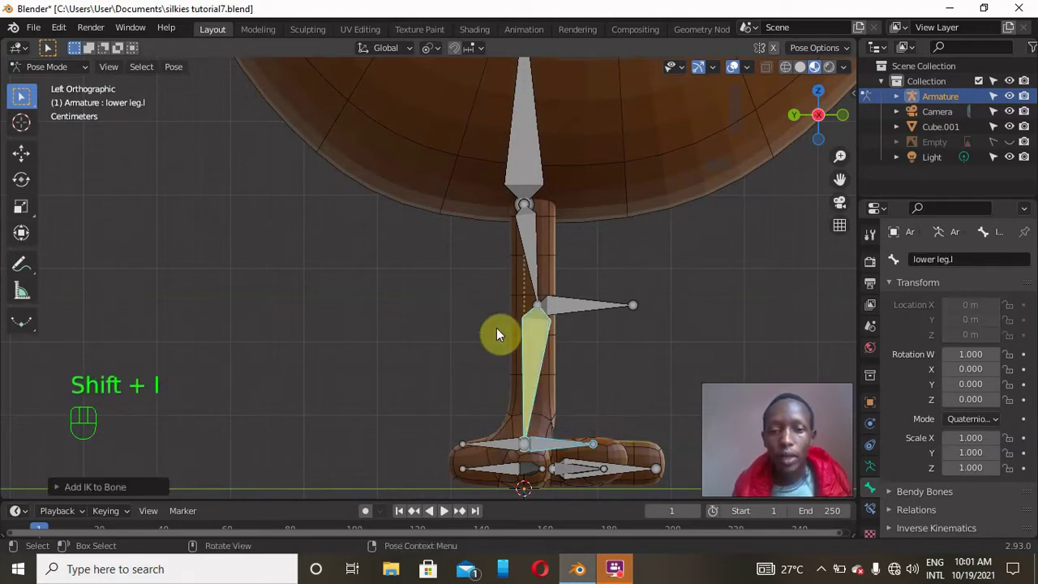
# Step: Set the pole target of the "lower leg.l" IK constraint to Armature with the bone "IK pole.l"
pyautogui.scroll(-3, 527, 349)
pyautogui.scroll(1, 526, 350)
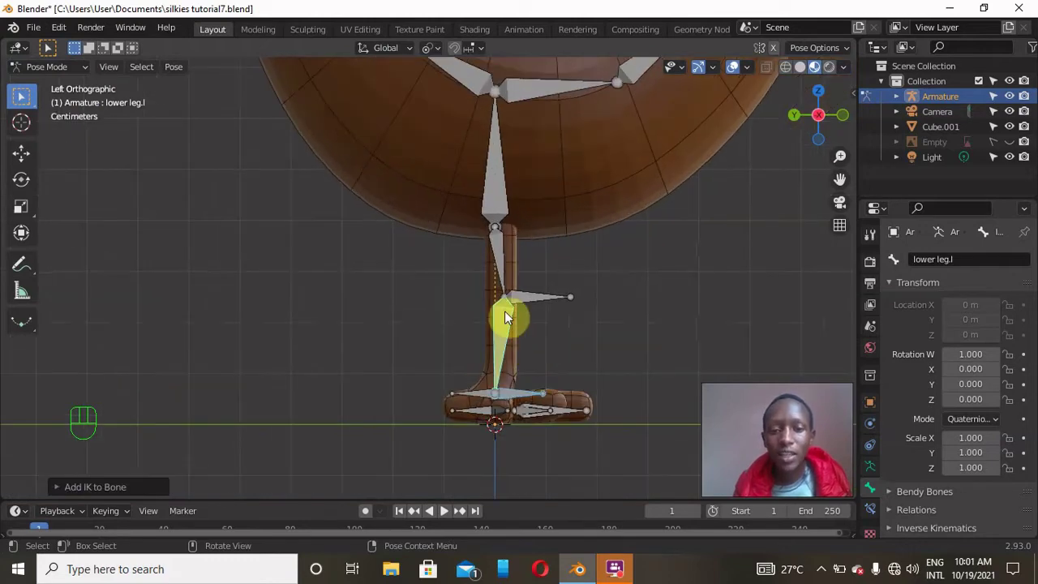
pyautogui.click(494, 362)
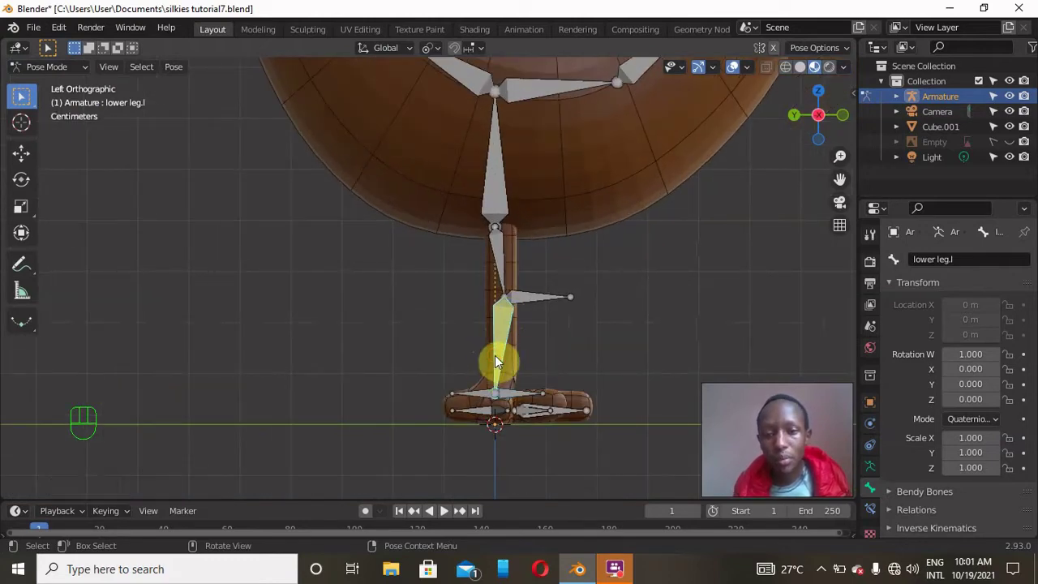
pyautogui.click(869, 508)
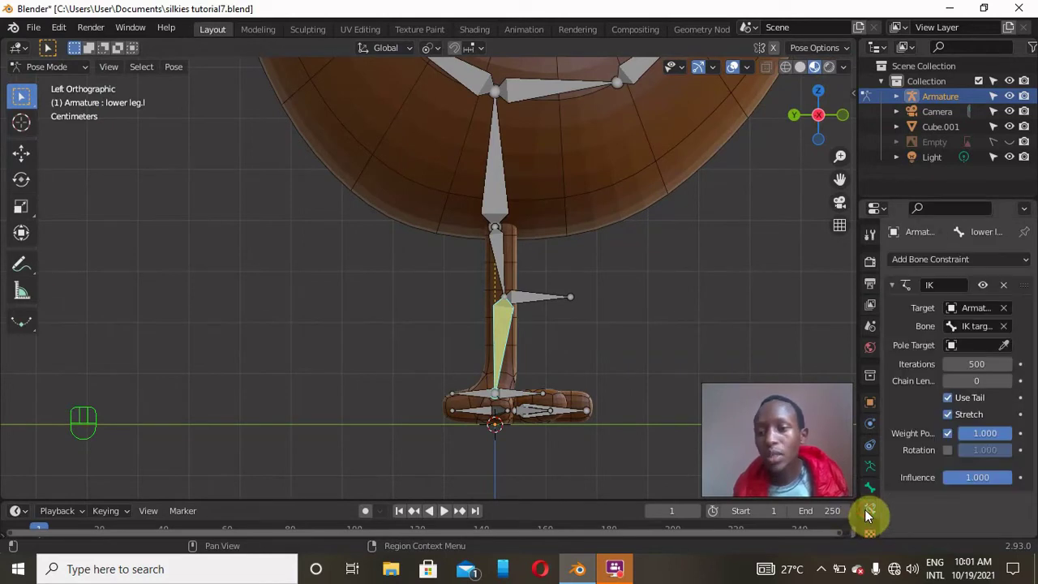
pyautogui.click(976, 347)
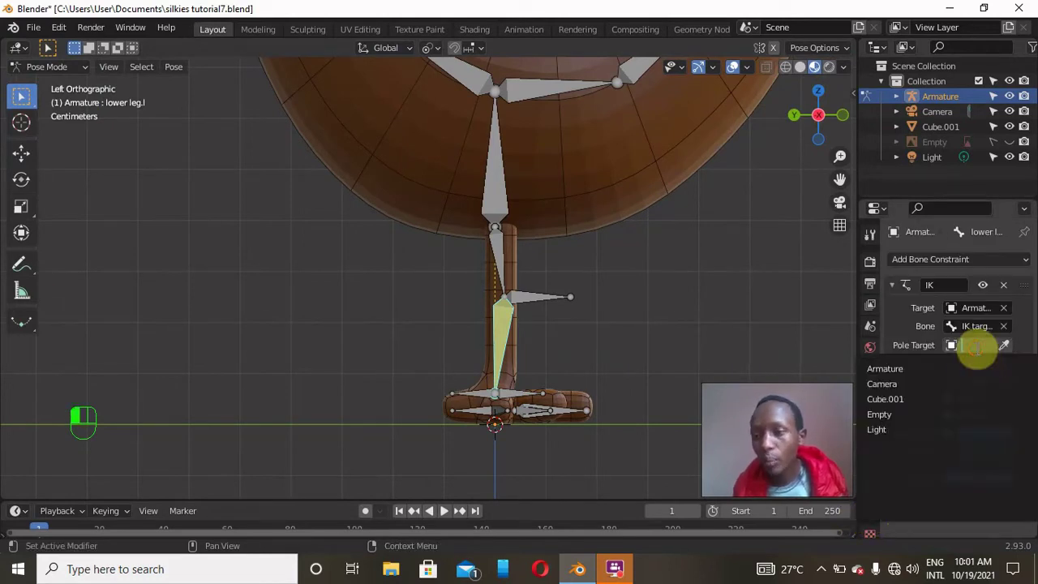
pyautogui.click(929, 374)
pyautogui.click(959, 363)
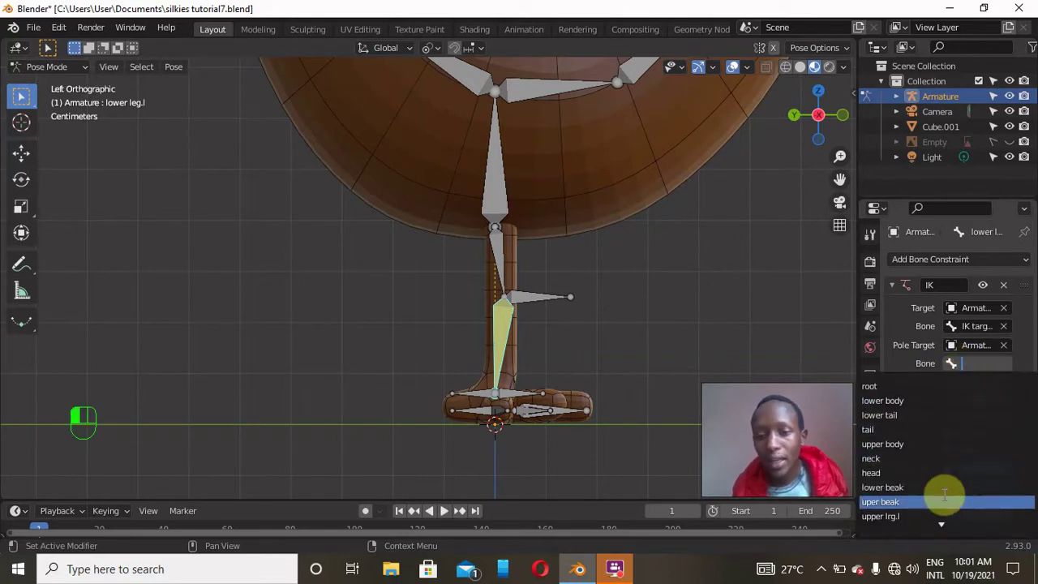
pyautogui.scroll(-5, 945, 495)
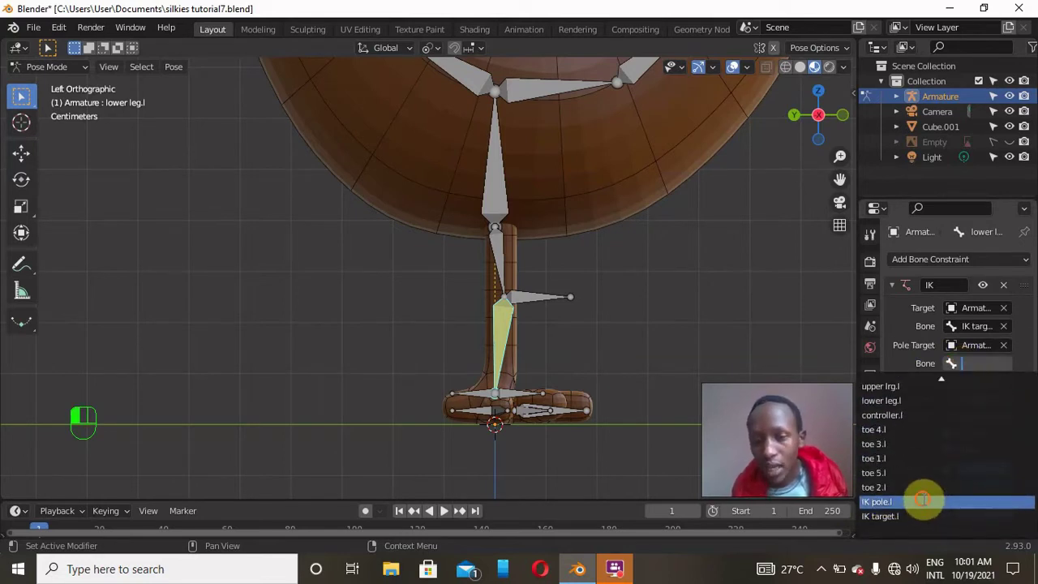
pyautogui.click(923, 501)
# Step: Set the chain length of the lower leg's IK constraint to 2
pyautogui.scroll(-4, 576, 373)
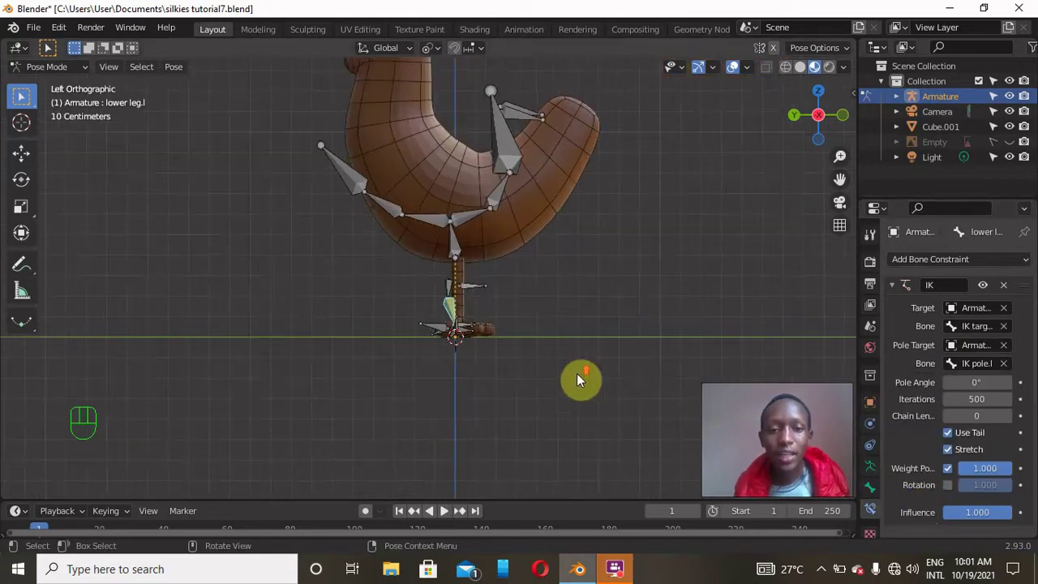
pyautogui.scroll(2, 577, 373)
pyautogui.scroll(-3, 576, 373)
pyautogui.scroll(3, 576, 373)
pyautogui.scroll(-1, 577, 373)
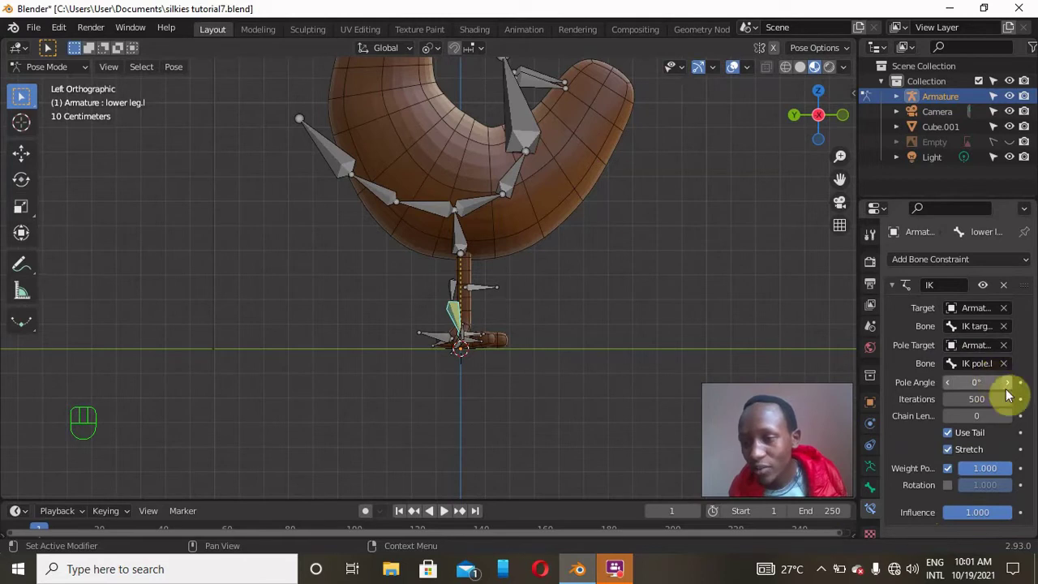
pyautogui.click(1006, 415)
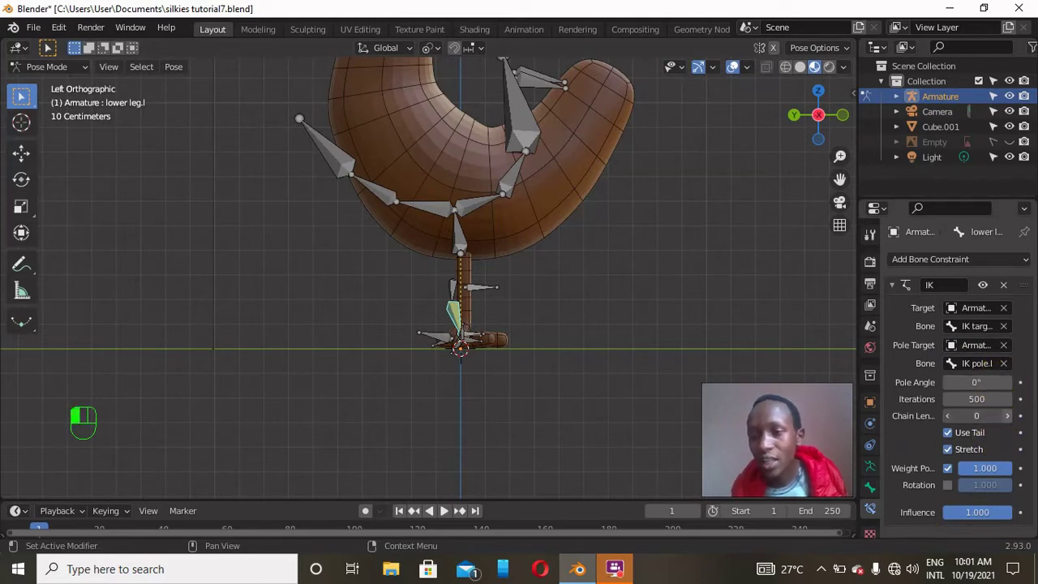
pyautogui.click(1006, 415)
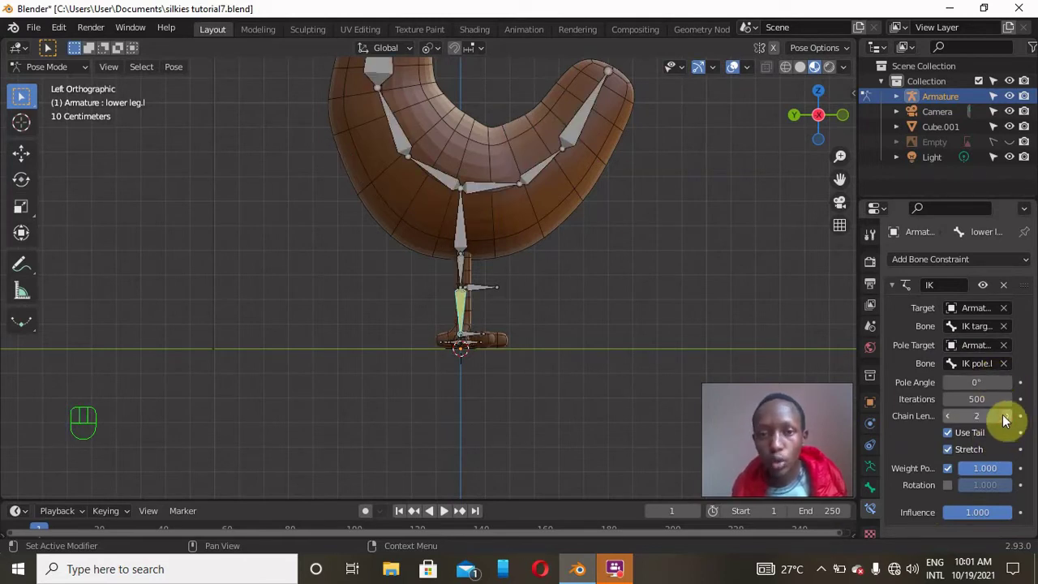
# Step: Try a pole angle of 90° in the IK constraint of the "lower leg.l" bone
pyautogui.click(468, 339)
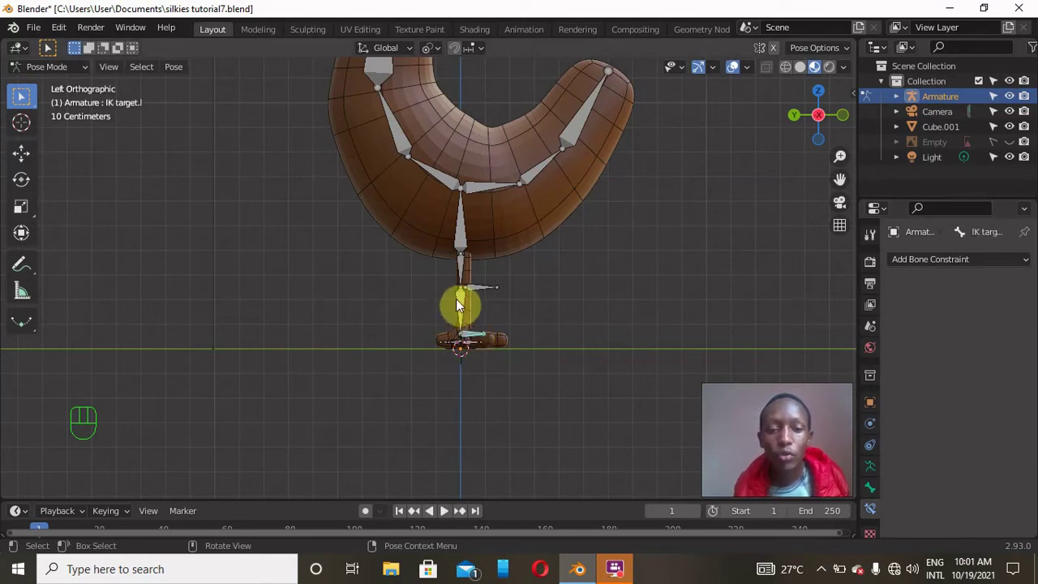
pyautogui.click(459, 306)
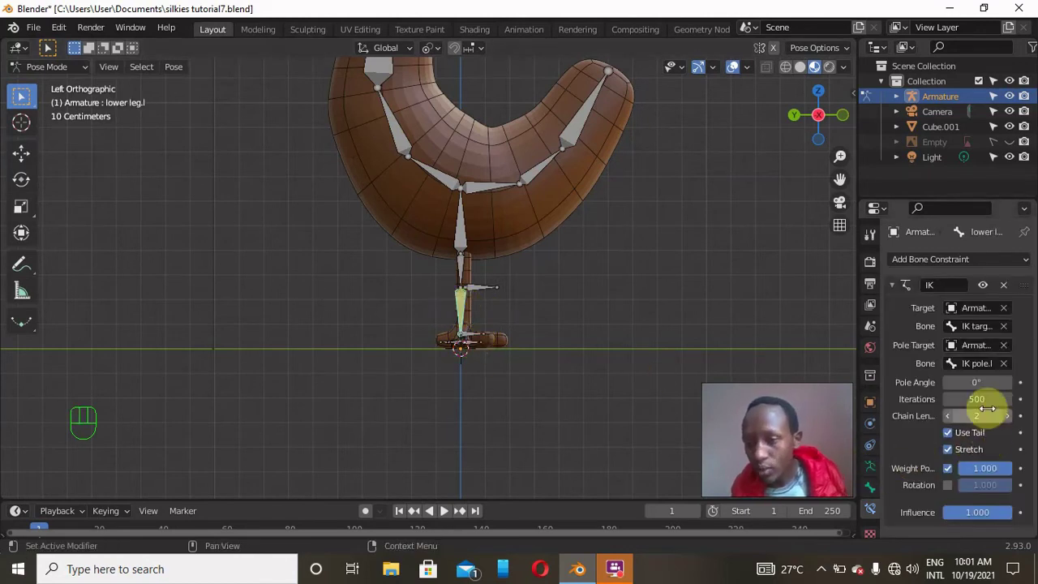
pyautogui.scroll(7, 681, 409)
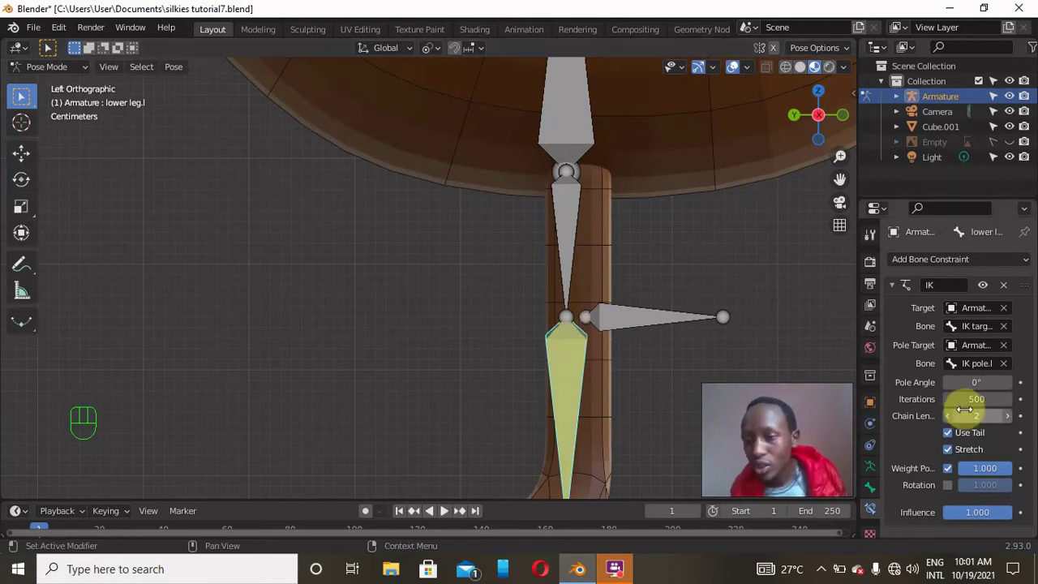
pyautogui.click(973, 381)
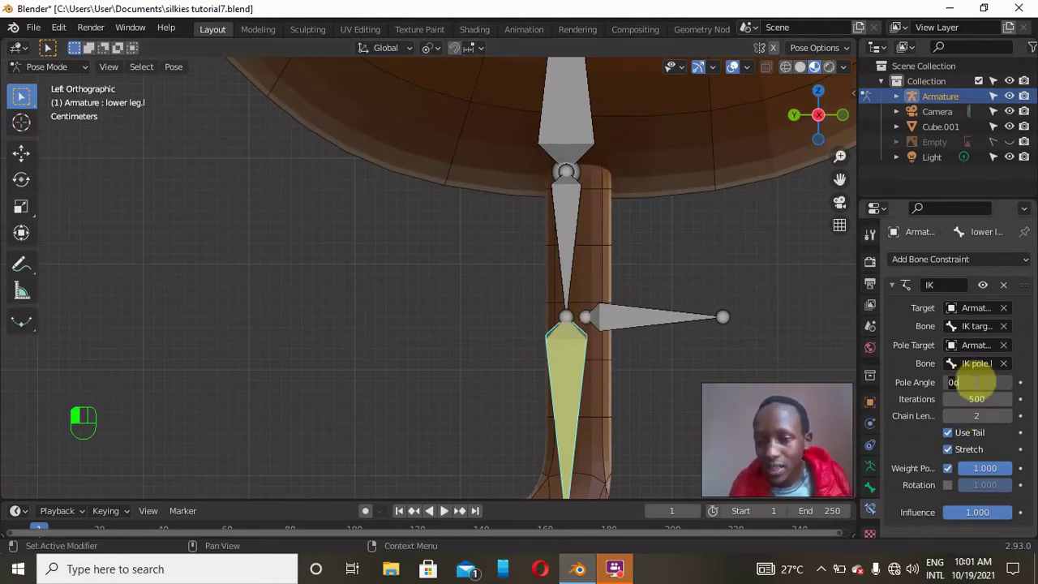
pyautogui.write('-90')
pyautogui.press('Return')
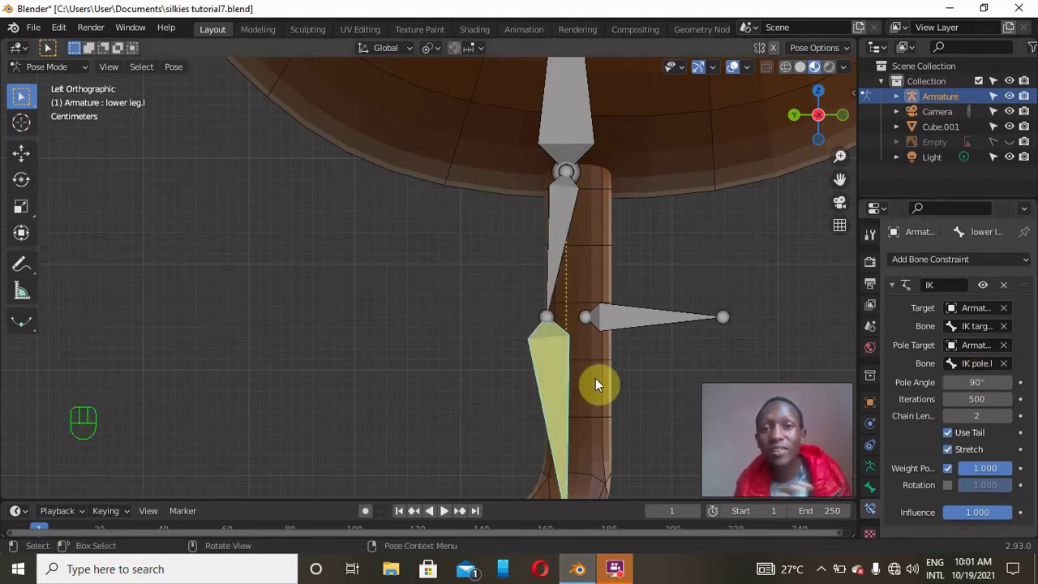
# Step: Set the pole angle of the lower leg's IK constraint to -90°
pyautogui.click(974, 383)
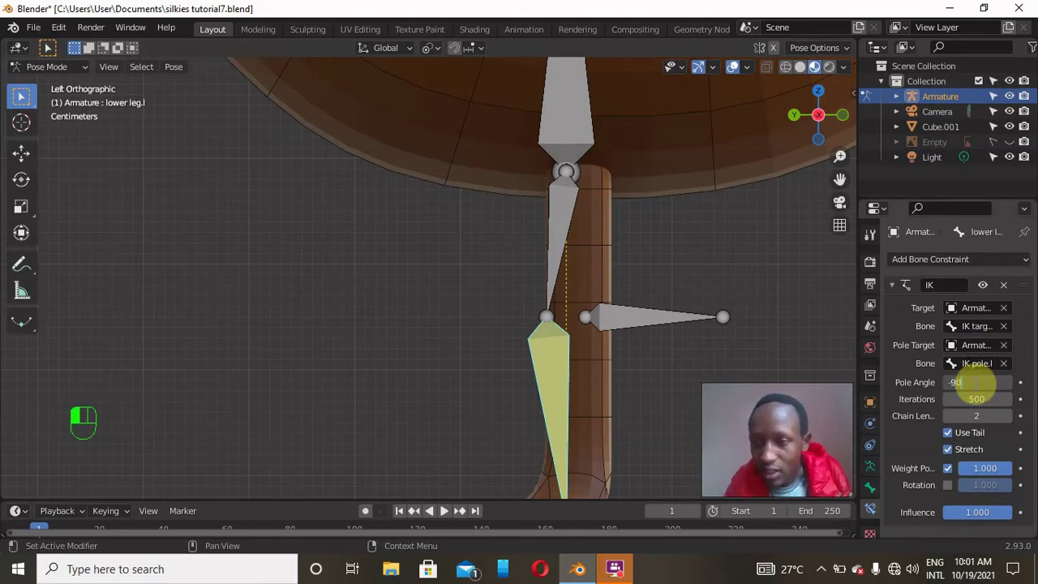
pyautogui.press('Return')
pyautogui.scroll(-5, 734, 390)
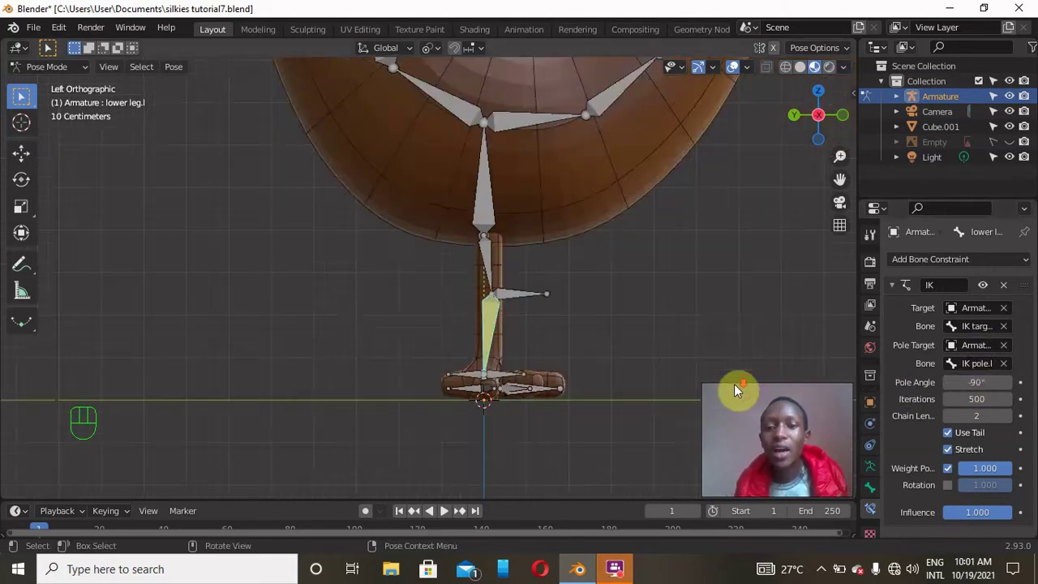
pyautogui.scroll(1, 734, 390)
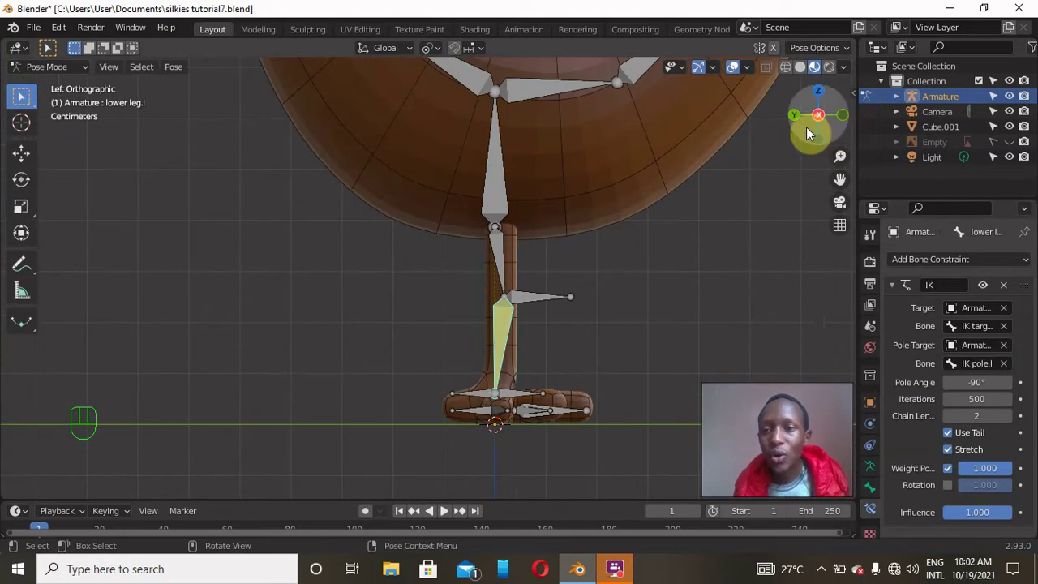
# Step: Test the leg's IK by raising the "IK target.l" bone along global Z, and cancel the move
pyautogui.moveTo(805, 127)
pyautogui.mouseDown()
pyautogui.moveTo(793, 120)
pyautogui.moveTo(805, 113)
pyautogui.mouseUp()
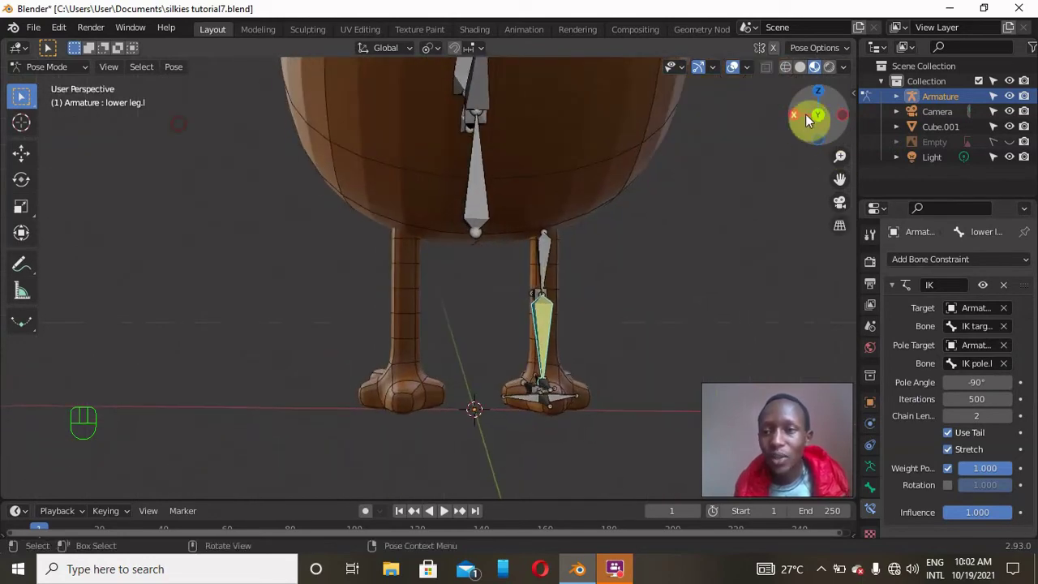
pyautogui.click(814, 116)
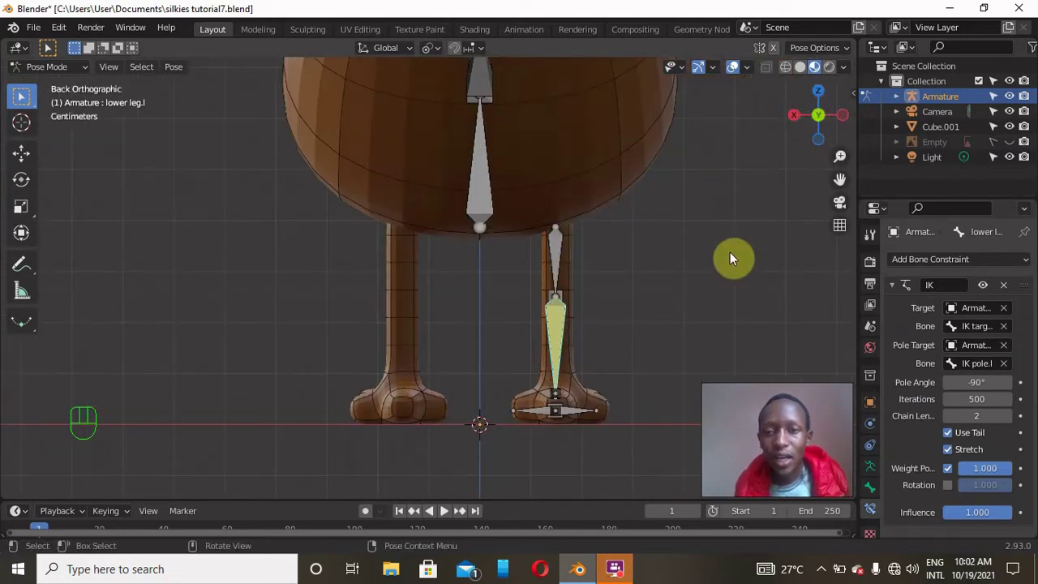
pyautogui.moveTo(841, 116); pyautogui.dragTo(554, 356)
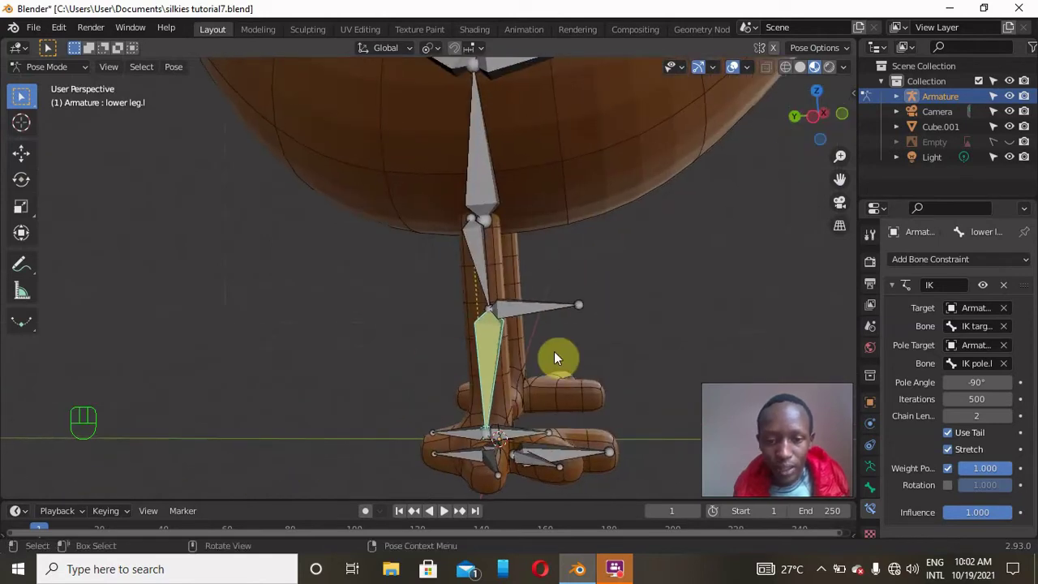
pyautogui.click(513, 425)
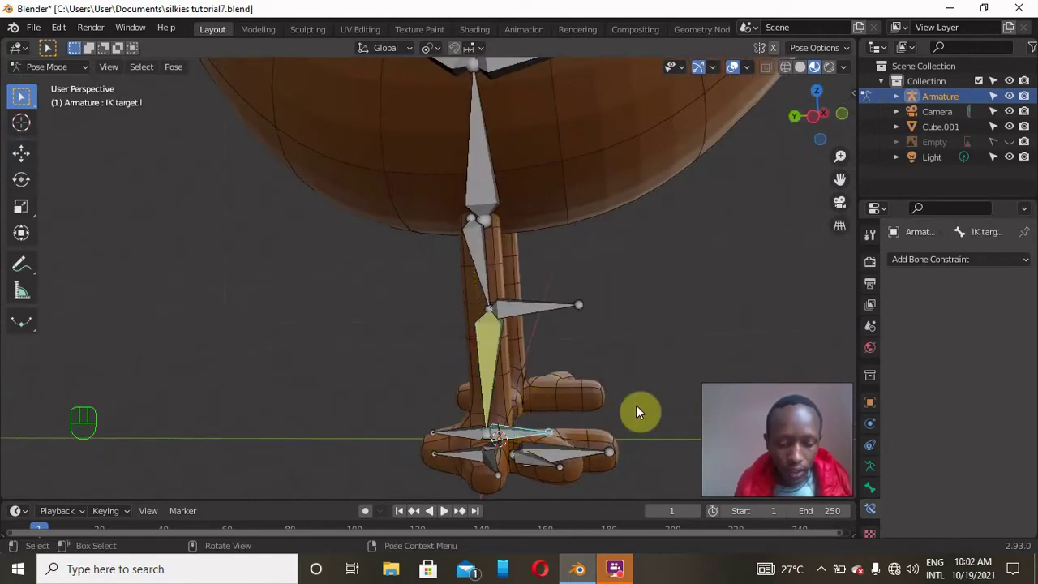
pyautogui.press('g')
pyautogui.press('z')
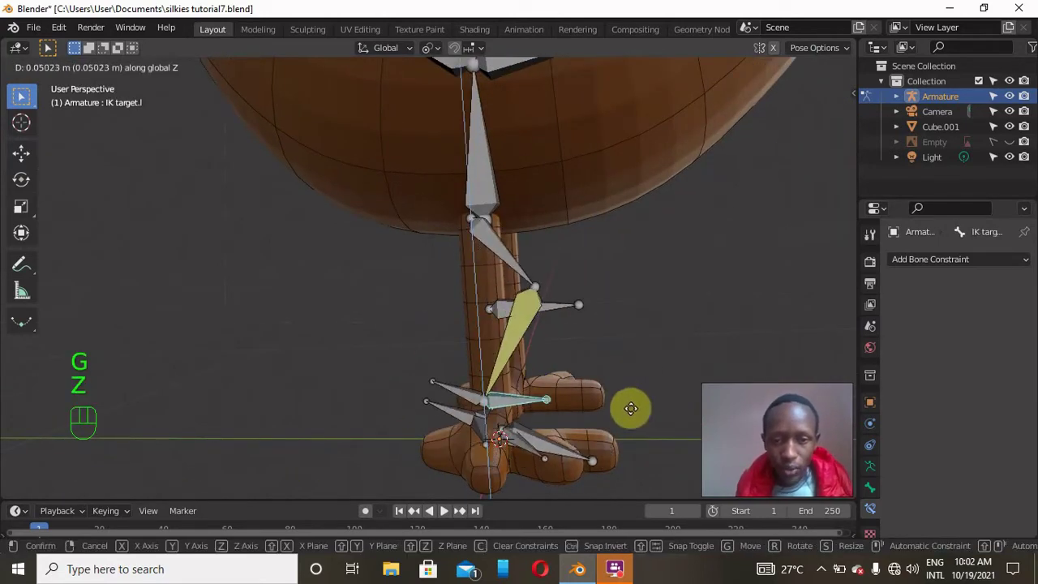
pyautogui.rightClick(642, 378)
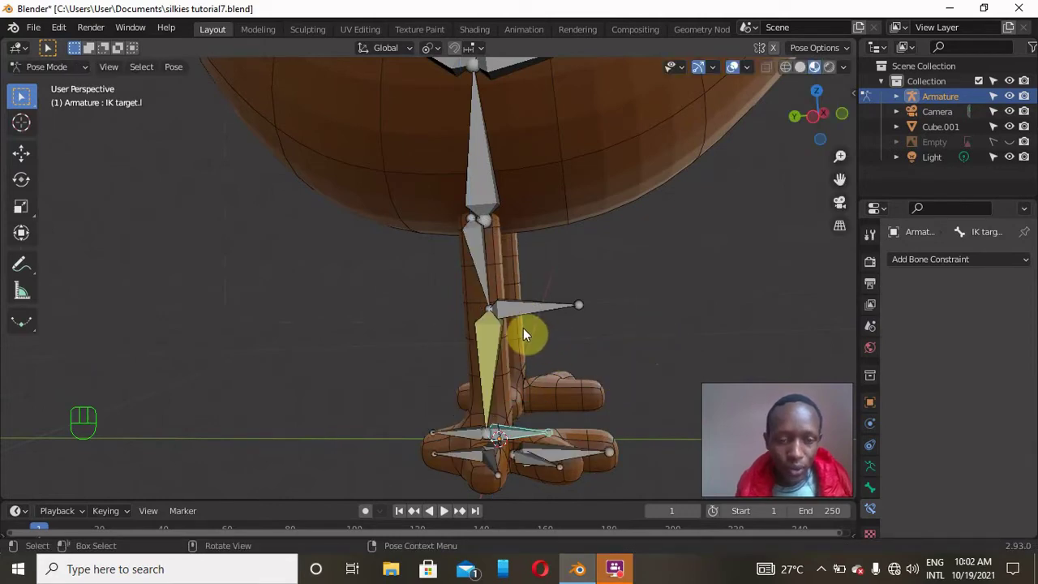
# Step: Move the "IK pole.l" bone about -0.51 m along global Y, away from the leg, in Edit Mode and return to Pose Mode
pyautogui.press('Tab')
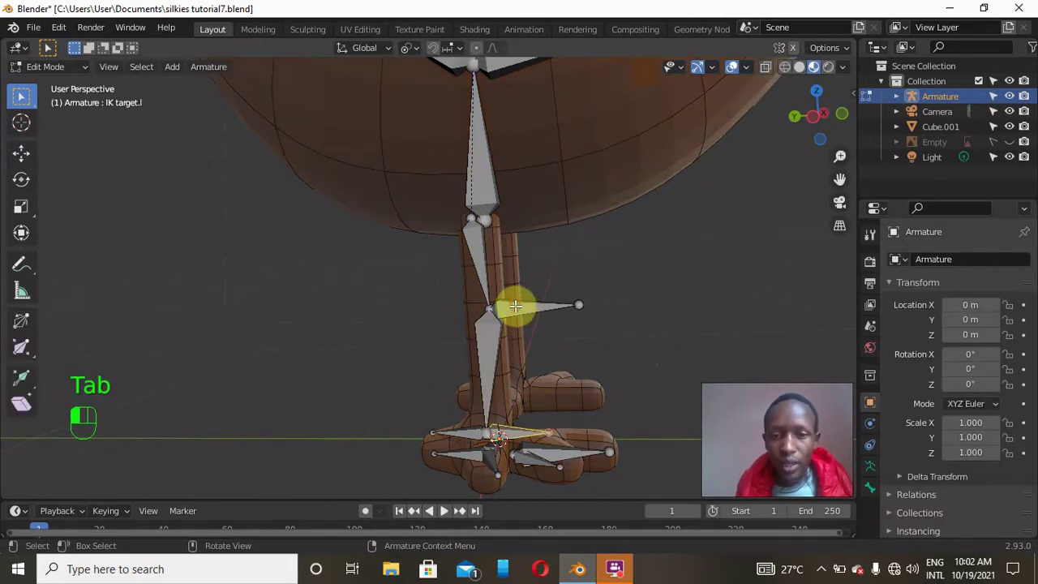
pyautogui.click(516, 307)
pyautogui.scroll(-5, 608, 343)
pyautogui.scroll(5, 609, 343)
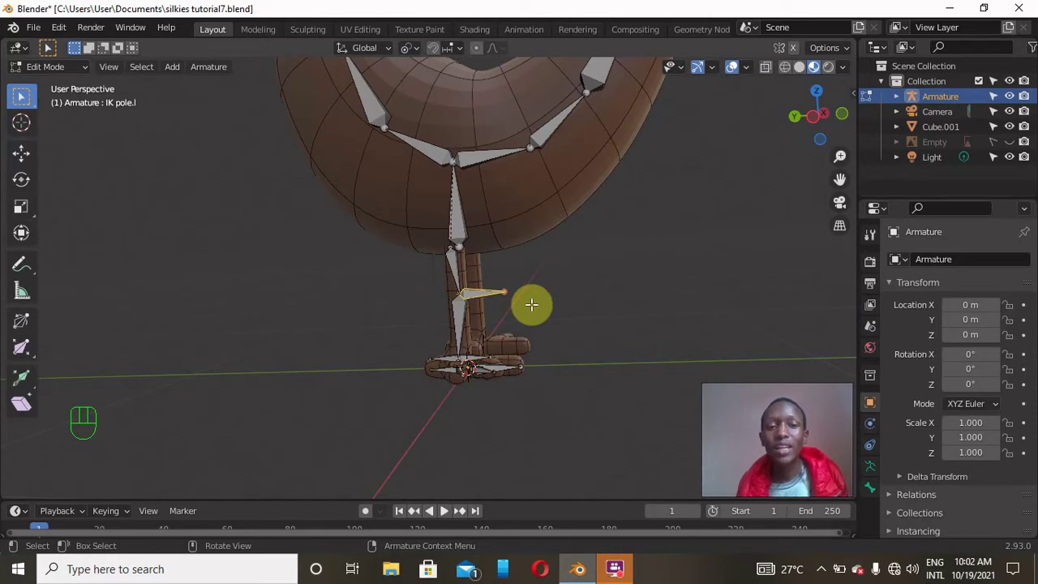
pyautogui.press('g')
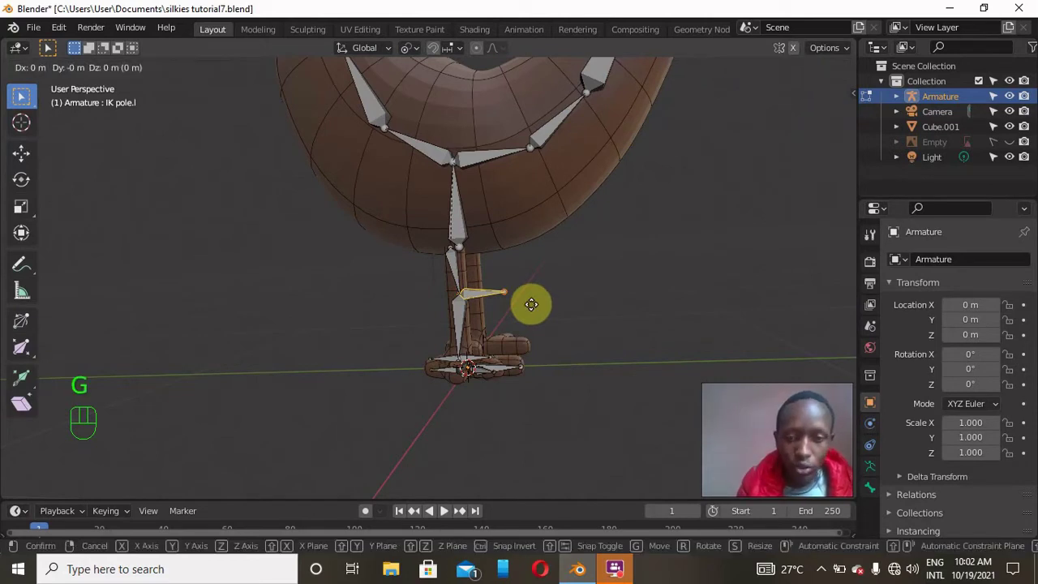
pyautogui.press('y')
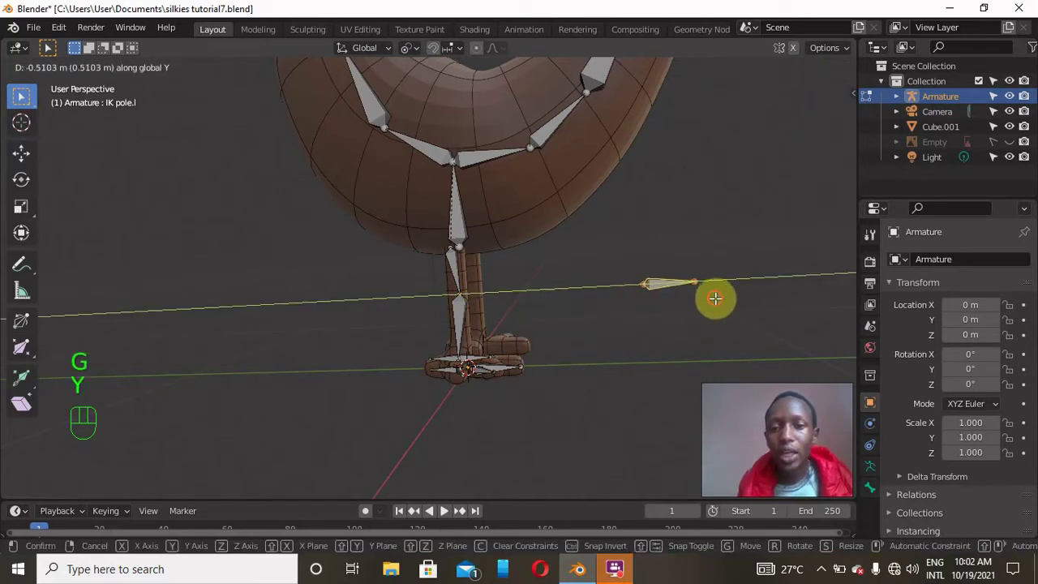
pyautogui.click(714, 299)
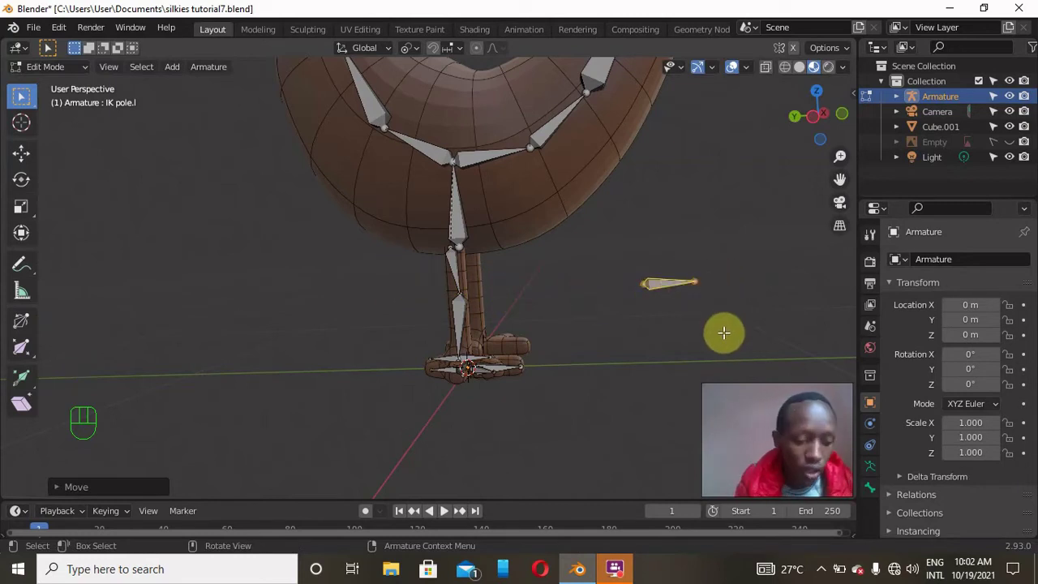
pyautogui.hotkey('ctrl', 'Tab')
# Step: Test the pole's influence on the leg by moving the "IK pole.l" bone freely, and cancel the move
pyautogui.moveTo(829, 116); pyautogui.dragTo(822, 139)
pyautogui.press('g')
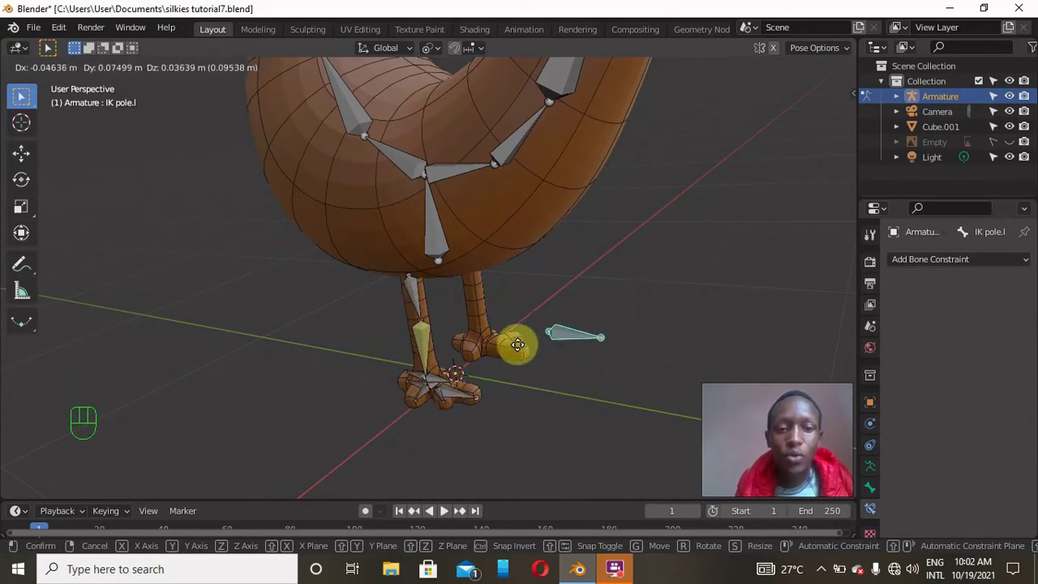
pyautogui.click(628, 286)
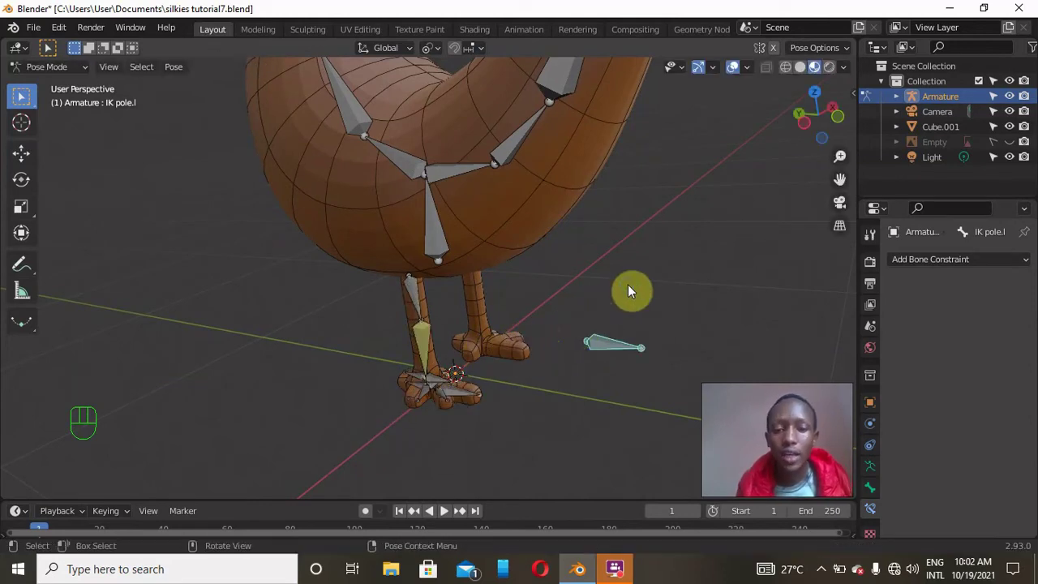
pyautogui.moveTo(837, 126); pyautogui.dragTo(834, 122)
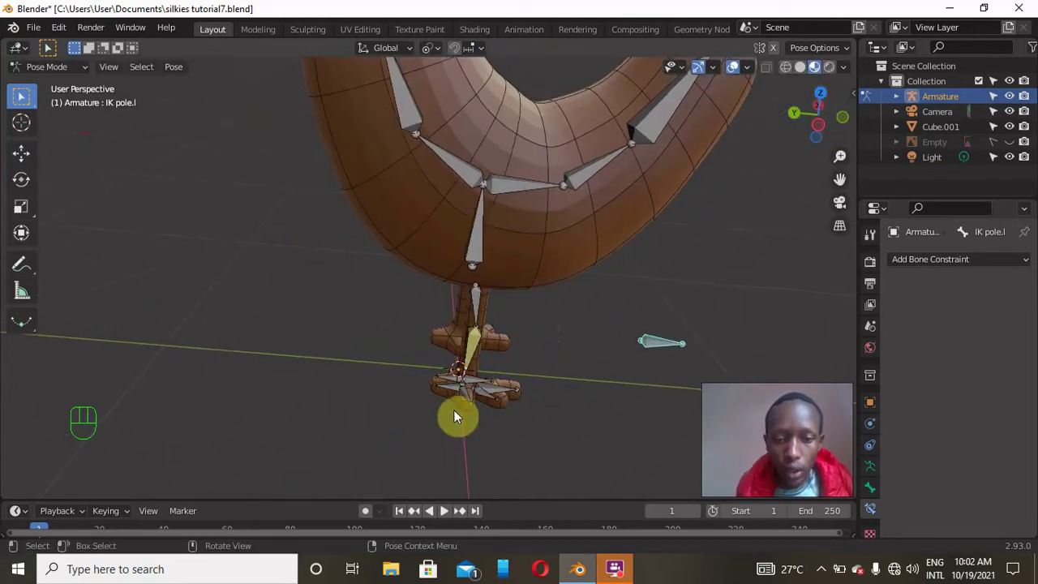
# Step: Test the leg's IK by moving the "IK target.l" bone freely, and cancel the move
pyautogui.click(476, 373)
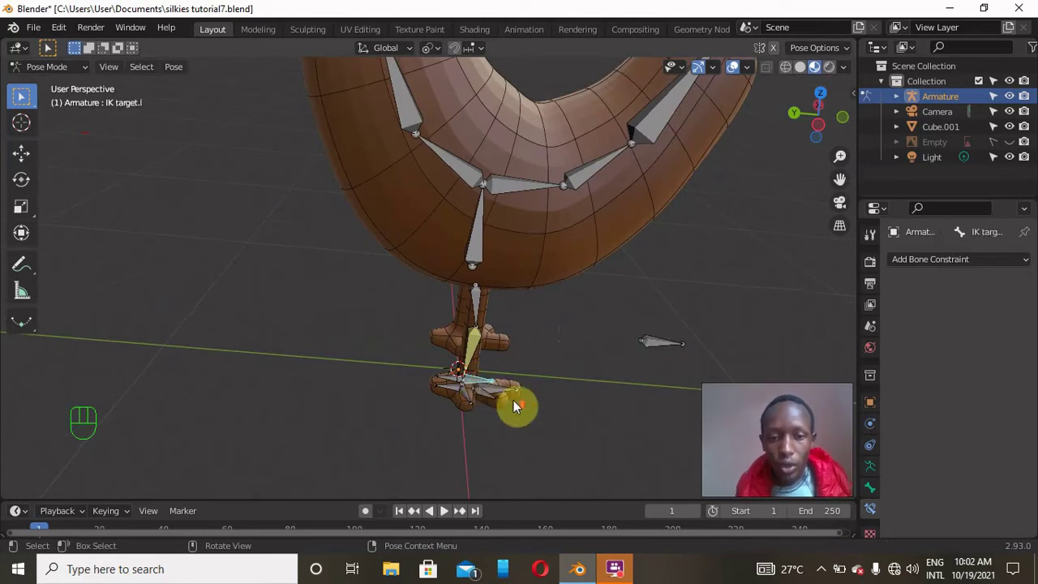
pyautogui.scroll(2, 513, 400)
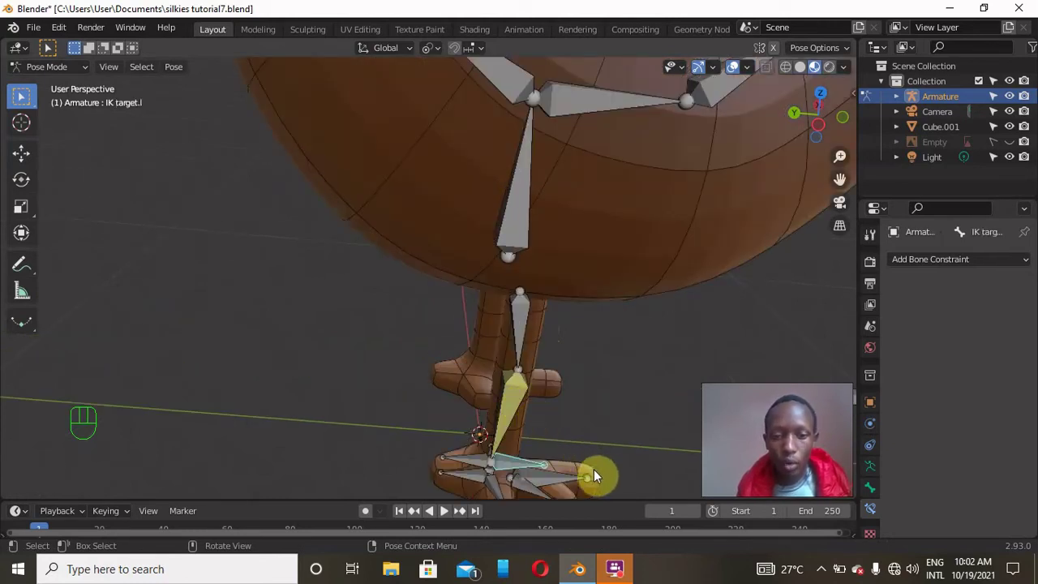
pyautogui.press('g')
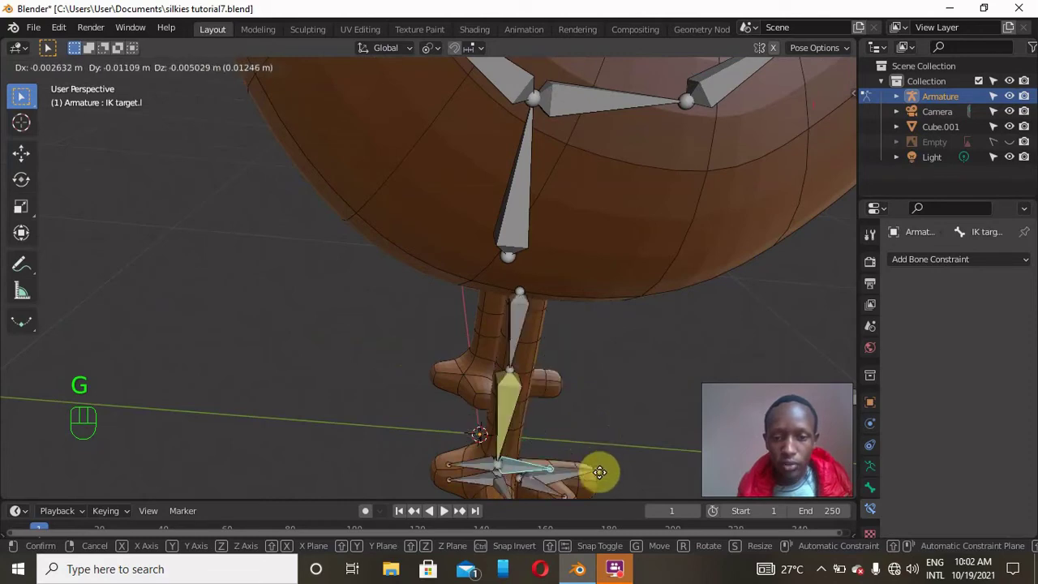
pyautogui.rightClick(600, 426)
# Step: Test the leg by lowering the "root" bone along global Z, and clear the location, rotation and scale of all bones
pyautogui.moveTo(621, 368); pyautogui.dragTo(469, 147, button='middle')
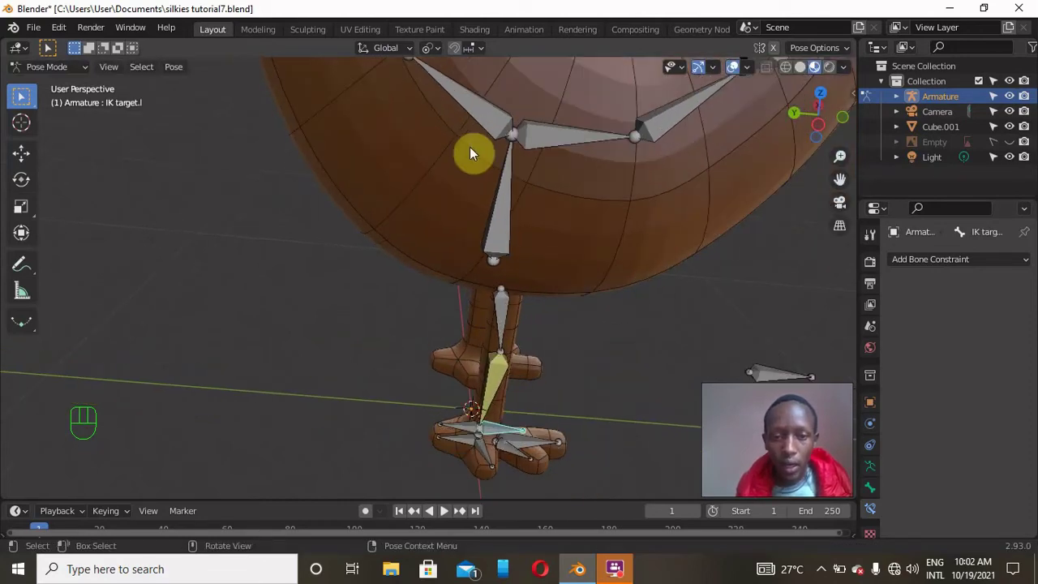
pyautogui.click(499, 202)
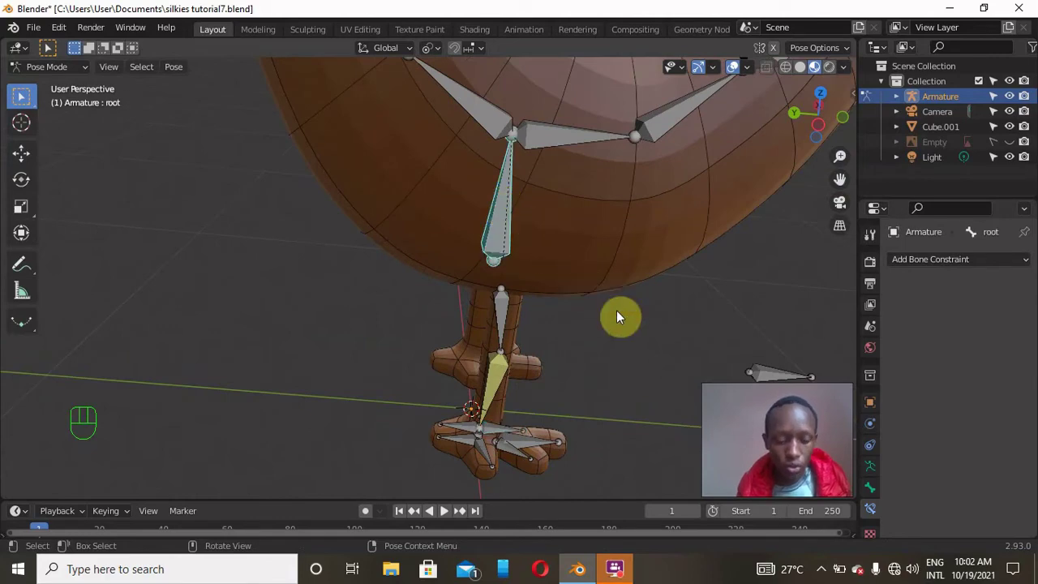
pyautogui.press('g')
pyautogui.press('z')
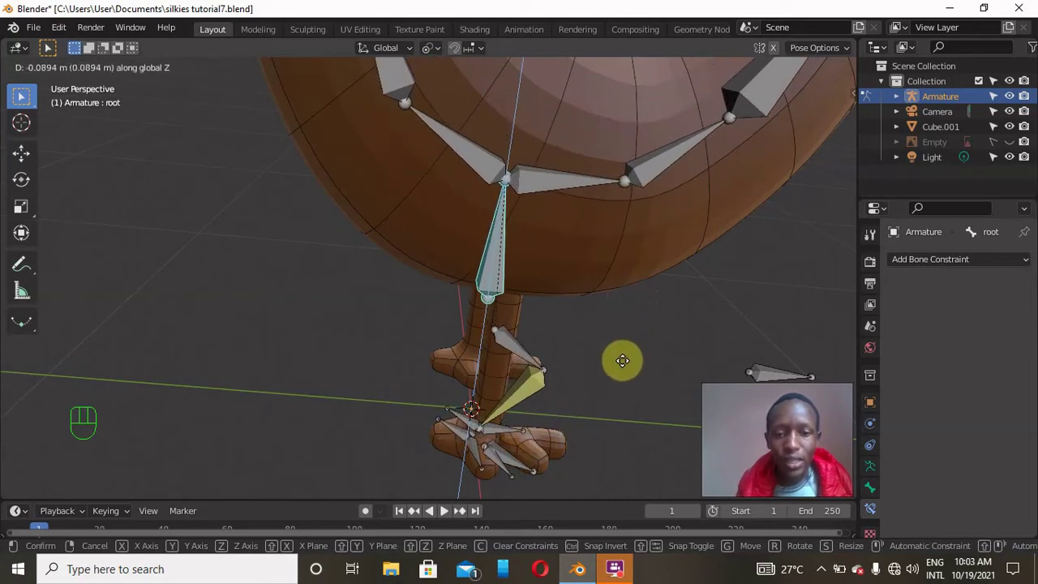
pyautogui.click(619, 358)
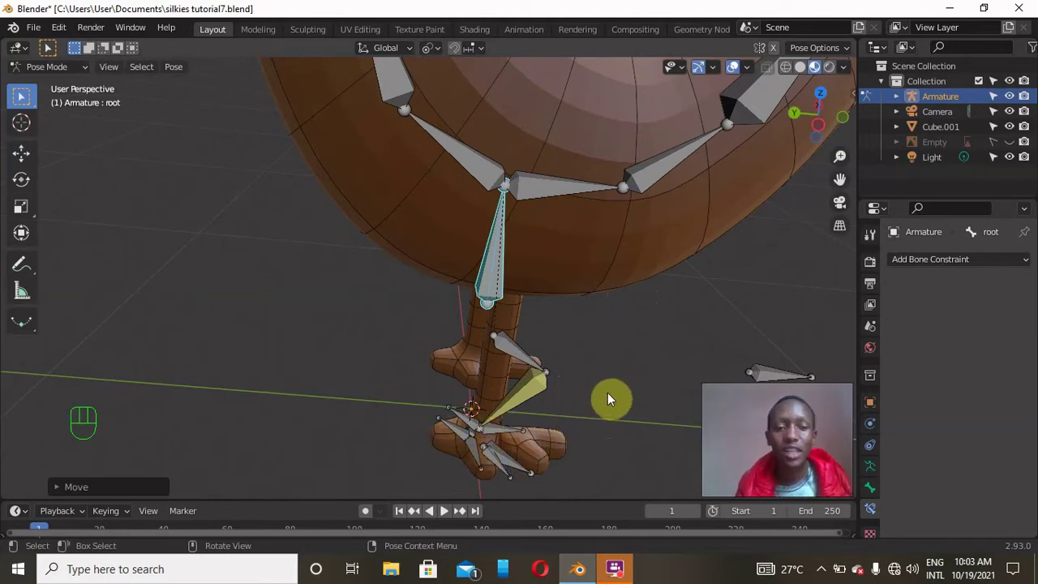
pyautogui.press('a')
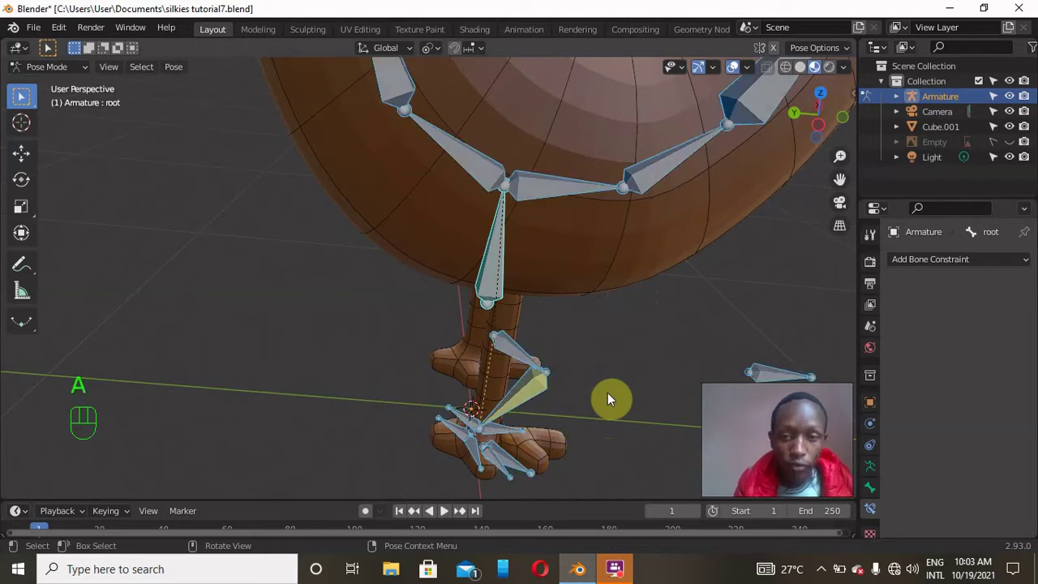
pyautogui.hotkey('alt', 'g')
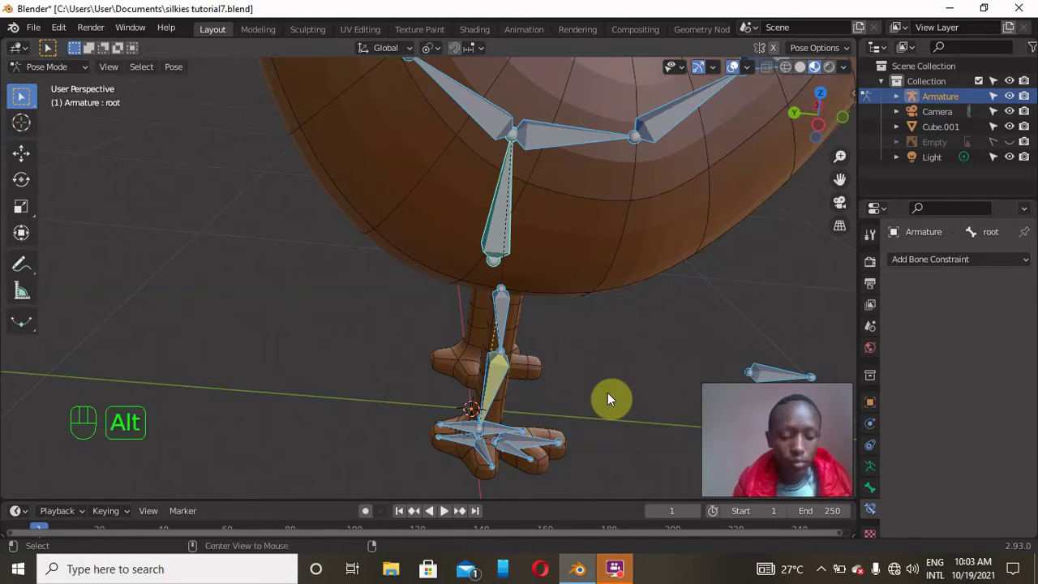
pyautogui.hotkey('alt', 's')
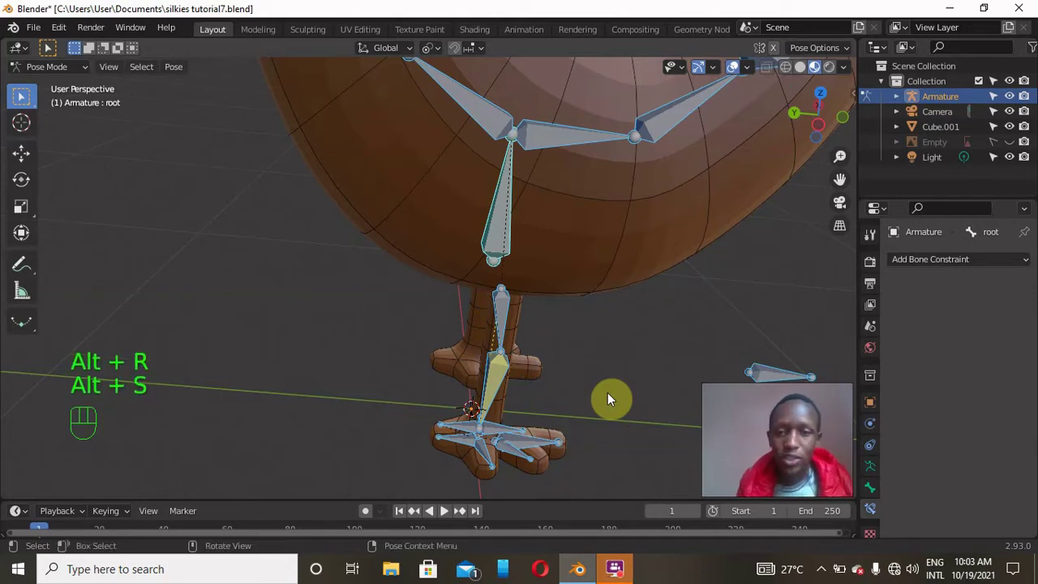
# Step: Turn off Inherit Rotation in the relations of the "controller.l" bone at the foot
pyautogui.scroll(-8, 610, 339)
pyautogui.scroll(10, 610, 339)
pyautogui.scroll(-4, 610, 338)
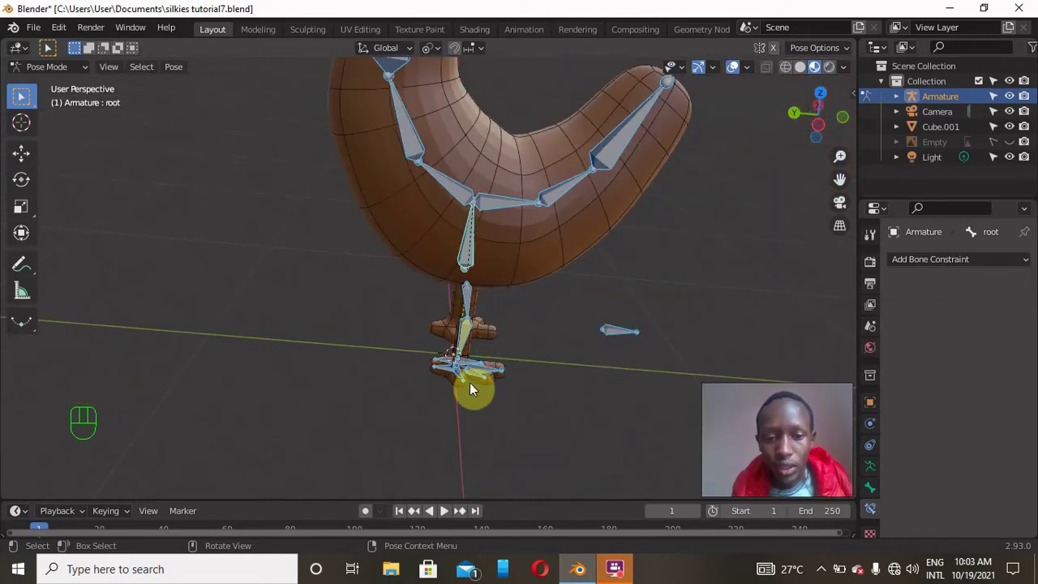
pyautogui.scroll(5, 470, 387)
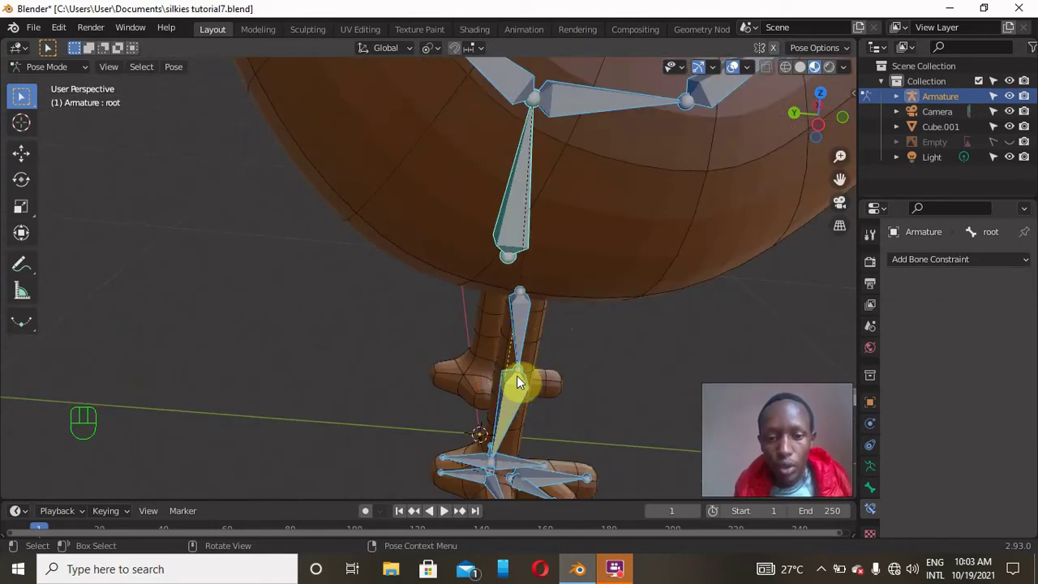
pyautogui.click(468, 459)
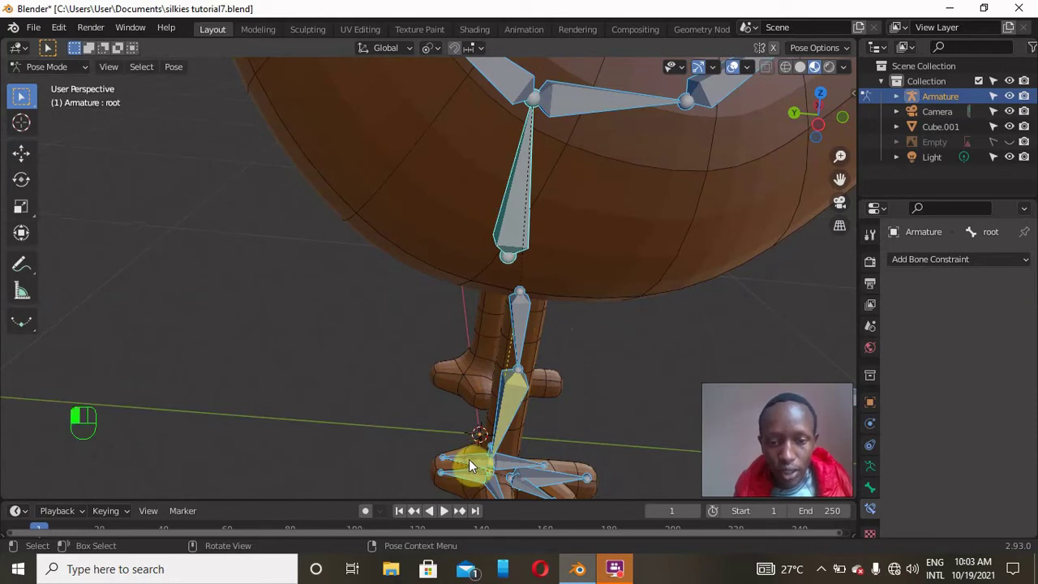
pyautogui.click(870, 489)
pyautogui.scroll(-3, 919, 505)
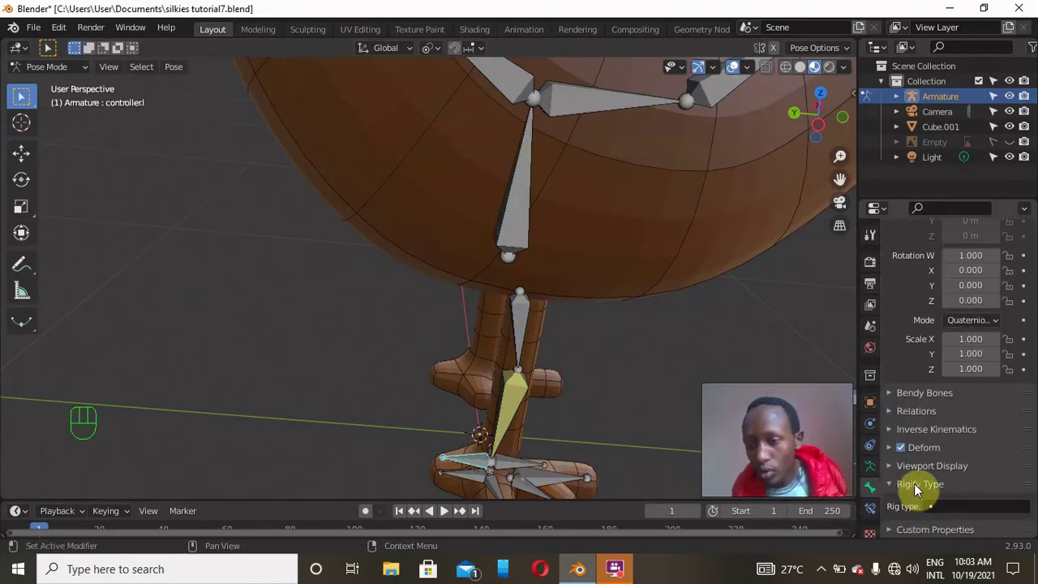
pyautogui.click(890, 411)
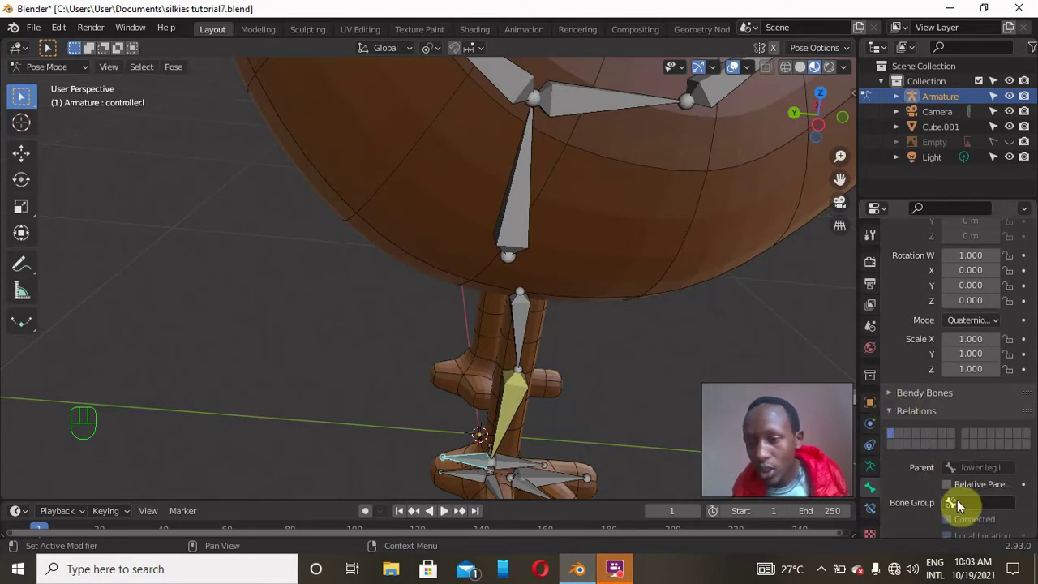
pyautogui.scroll(-5, 953, 499)
pyautogui.click(945, 390)
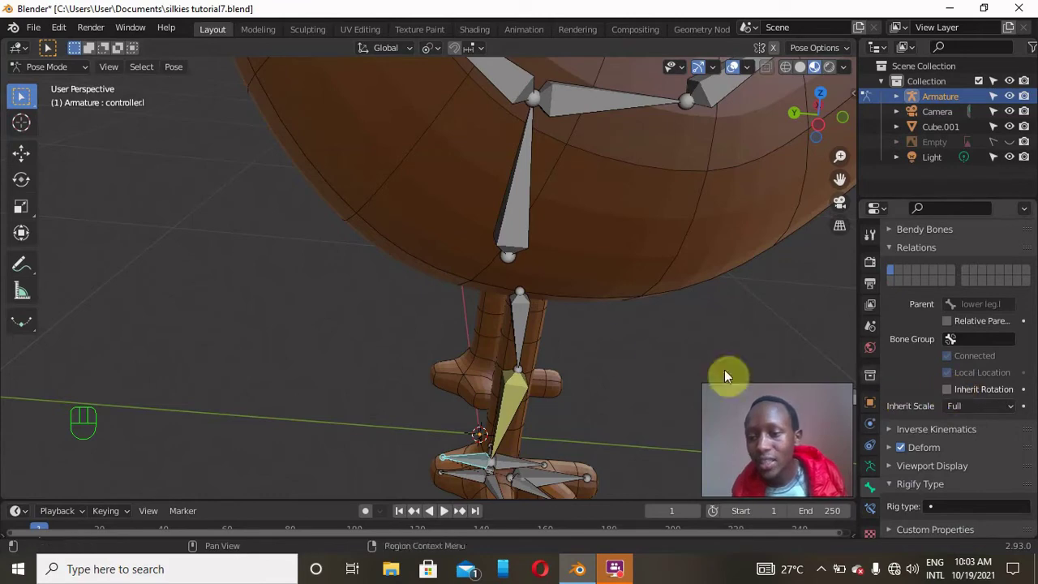
# Step: Test the foot's behaviour by lowering the "root" bone along global Z, and cancel the move
pyautogui.click(505, 205)
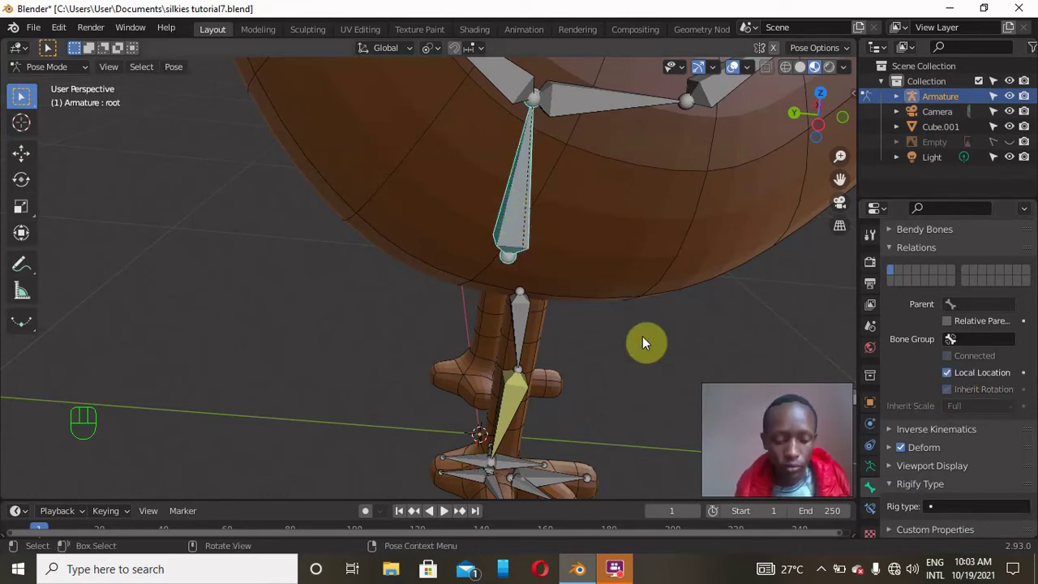
pyautogui.press('g')
pyautogui.press('z')
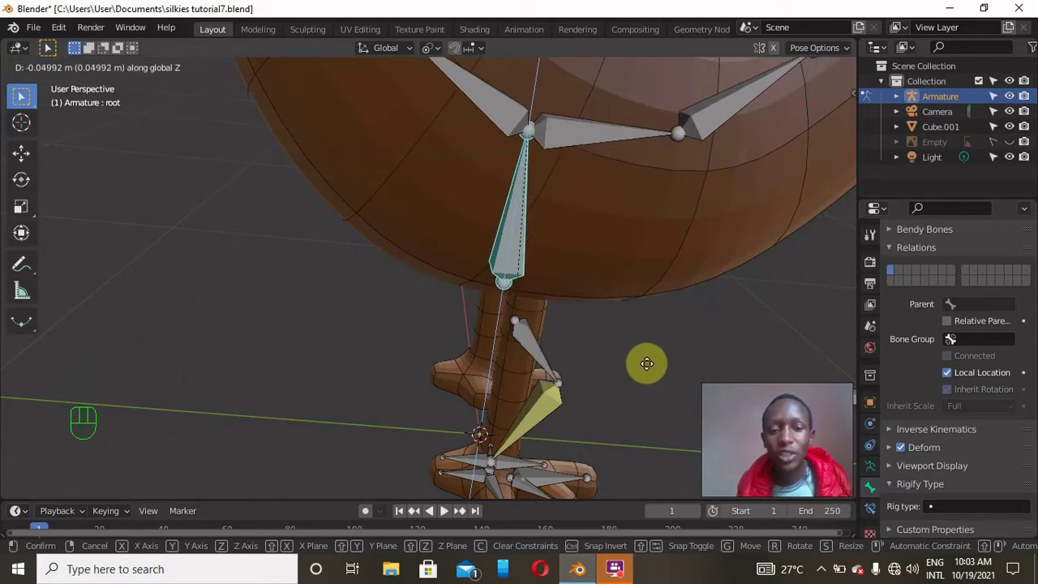
pyautogui.rightClick(645, 361)
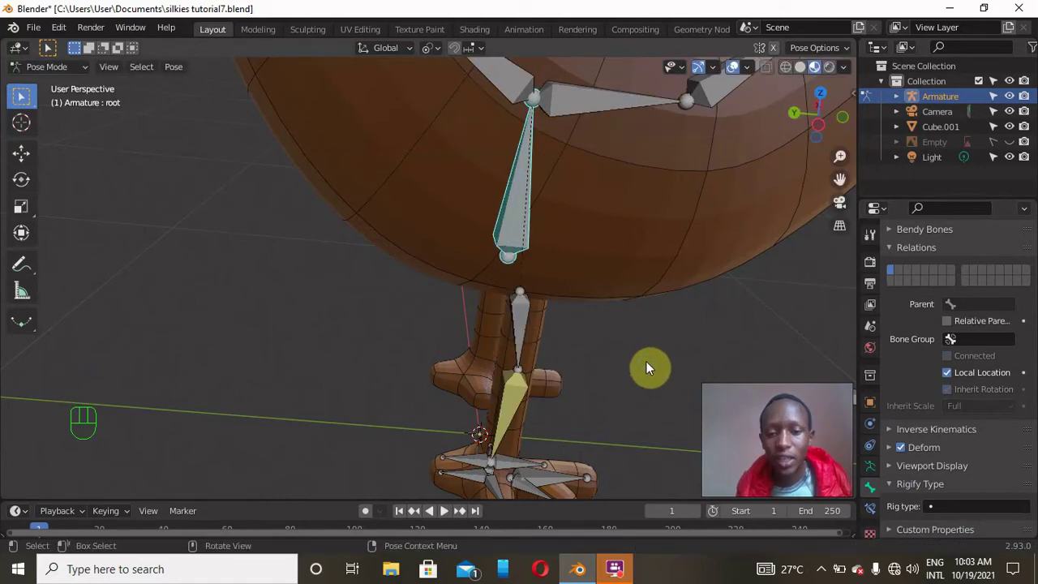
# Step: Try rotating the "IK target.l" bone around global X to test the foot, and cancel the rotation
pyautogui.click(516, 468)
pyautogui.scroll(-5, 575, 437)
pyautogui.scroll(4, 576, 436)
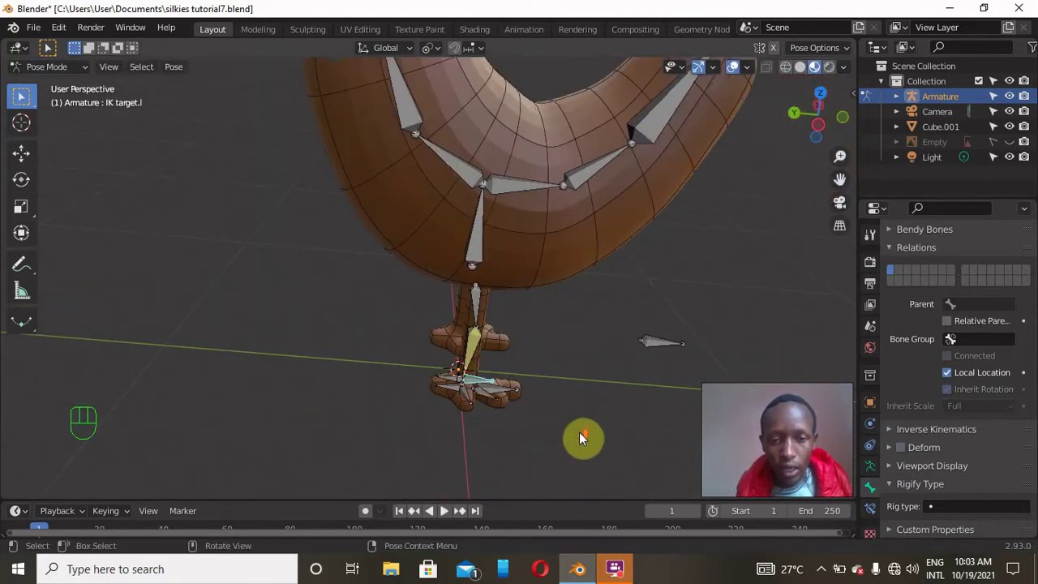
pyautogui.press('r')
pyautogui.press('x')
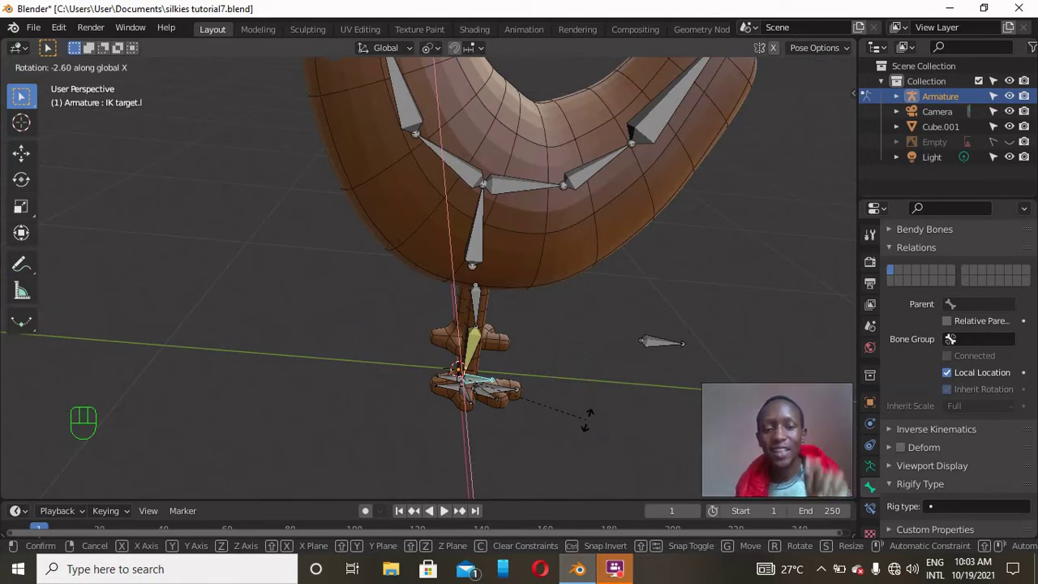
pyautogui.click(588, 417)
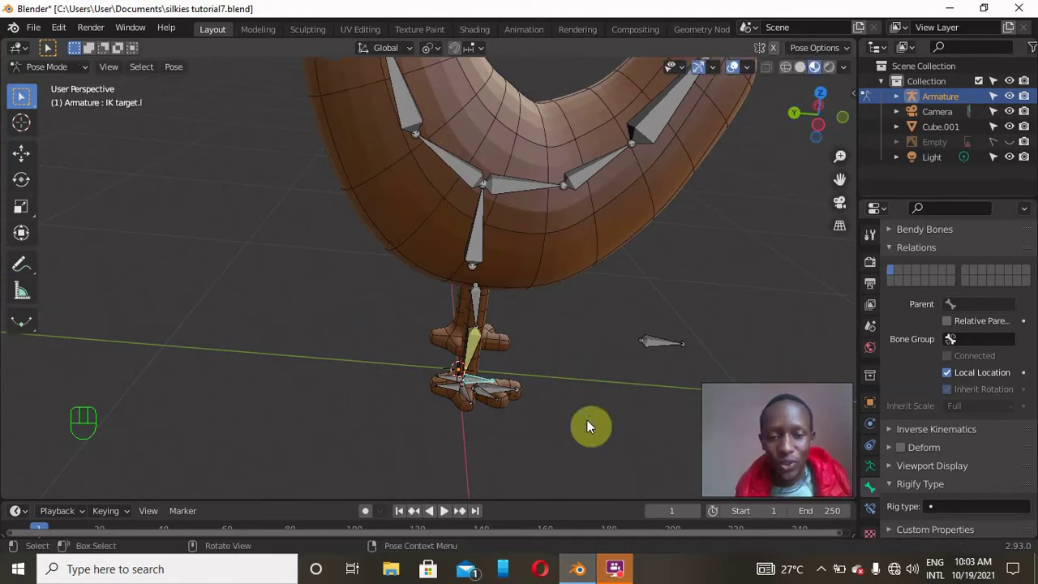
# Step: Add a Copy Rotation bone constraint to the "controller.l" bone at the foot
pyautogui.click(454, 377)
pyautogui.scroll(6, 941, 349)
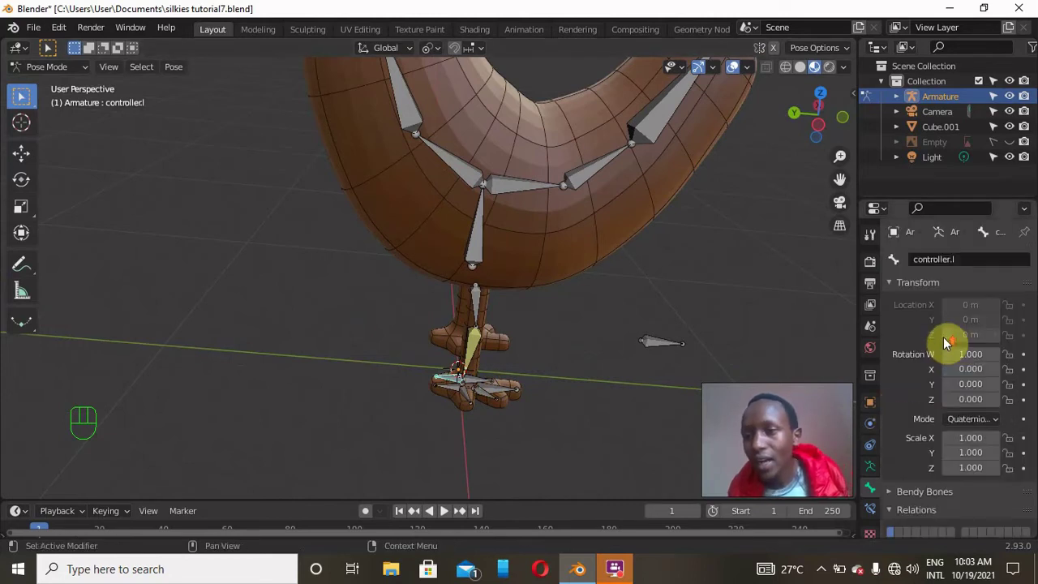
pyautogui.scroll(-7, 924, 418)
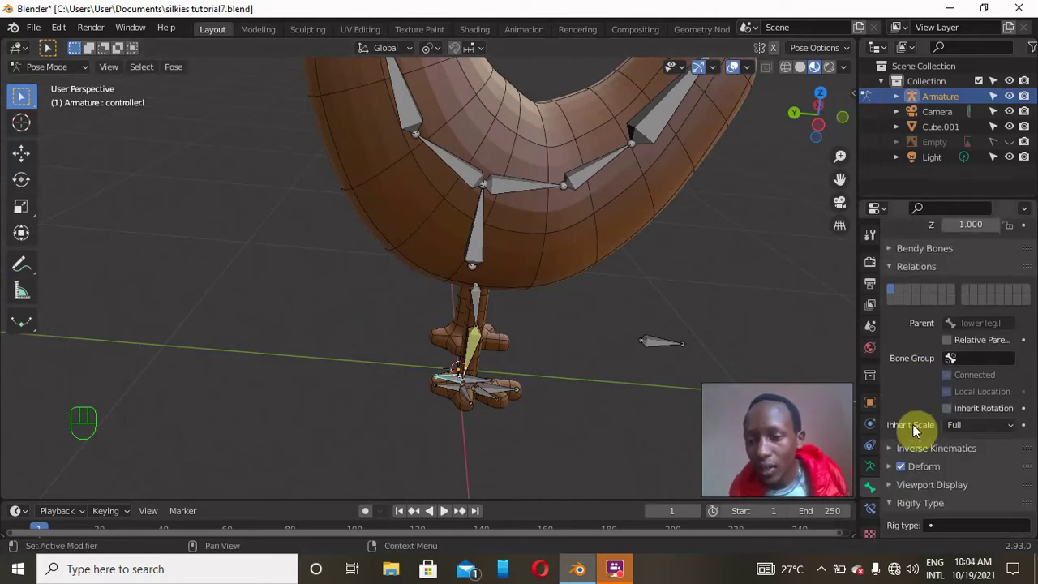
pyautogui.click(871, 508)
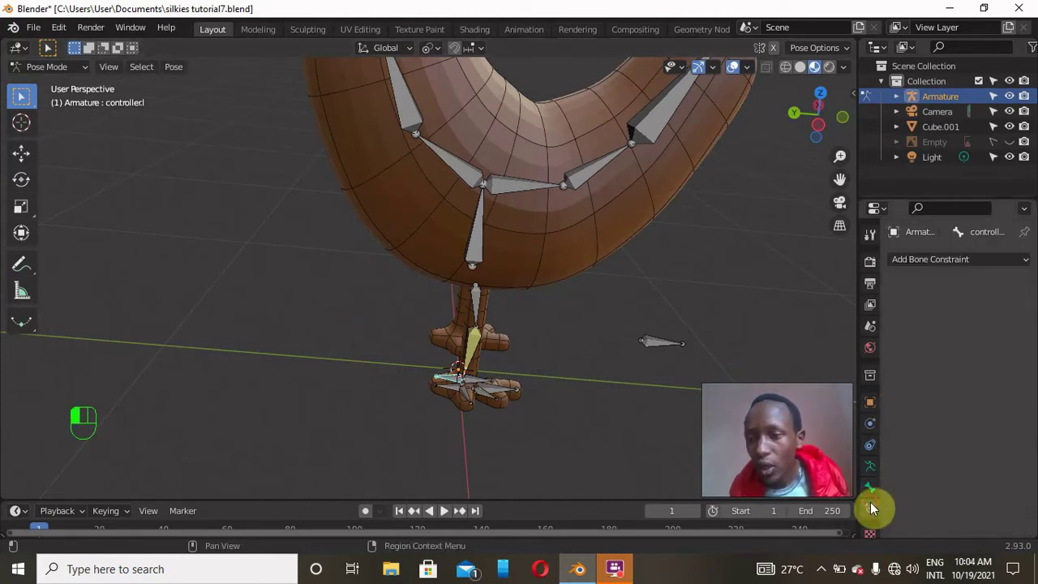
pyautogui.click(959, 263)
pyautogui.click(754, 319)
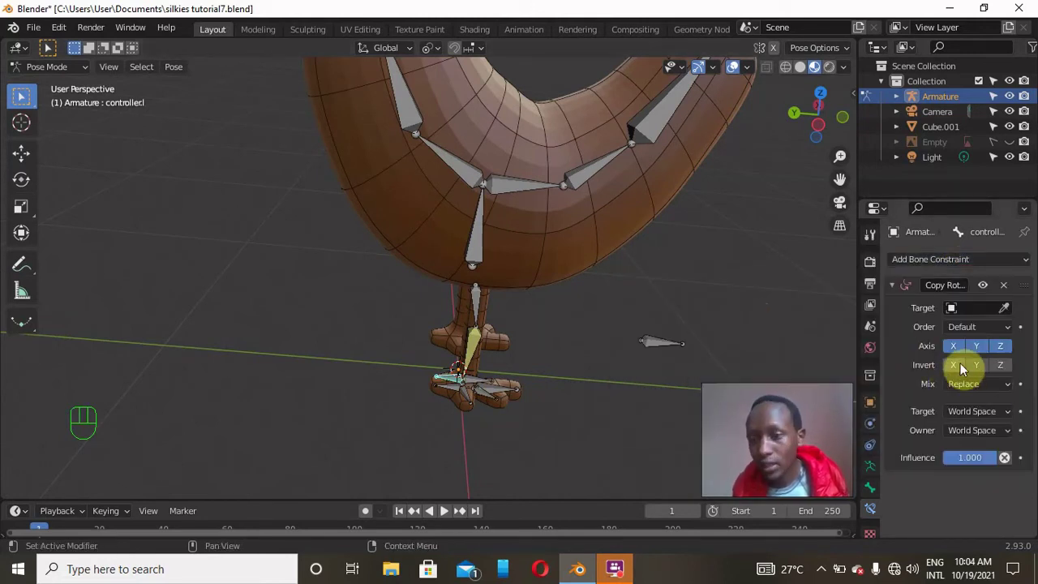
# Step: Set the Copy Rotation constraint's target to Armature and its bone to "IK target.l"
pyautogui.click(971, 311)
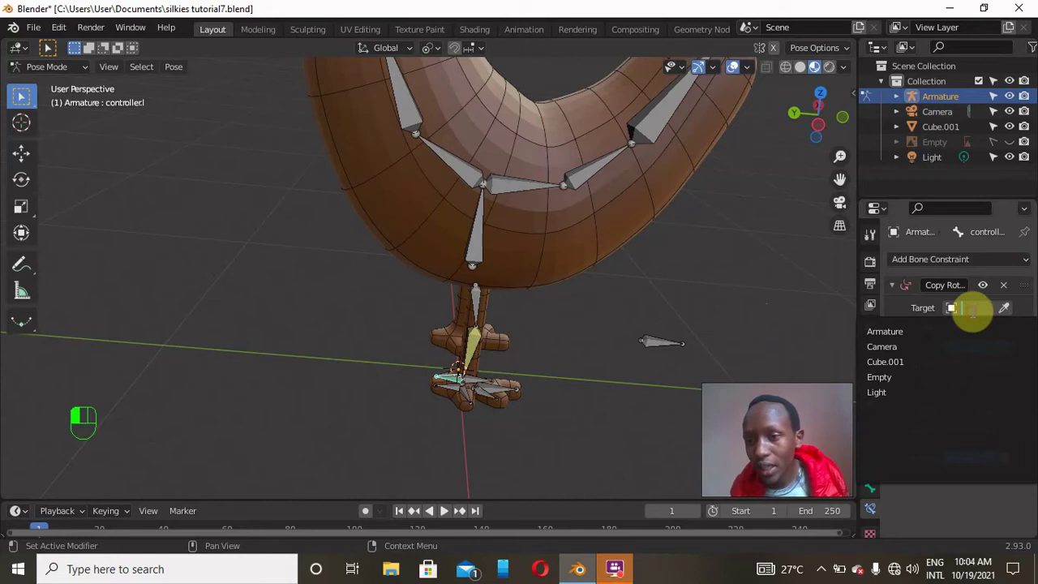
pyautogui.click(932, 332)
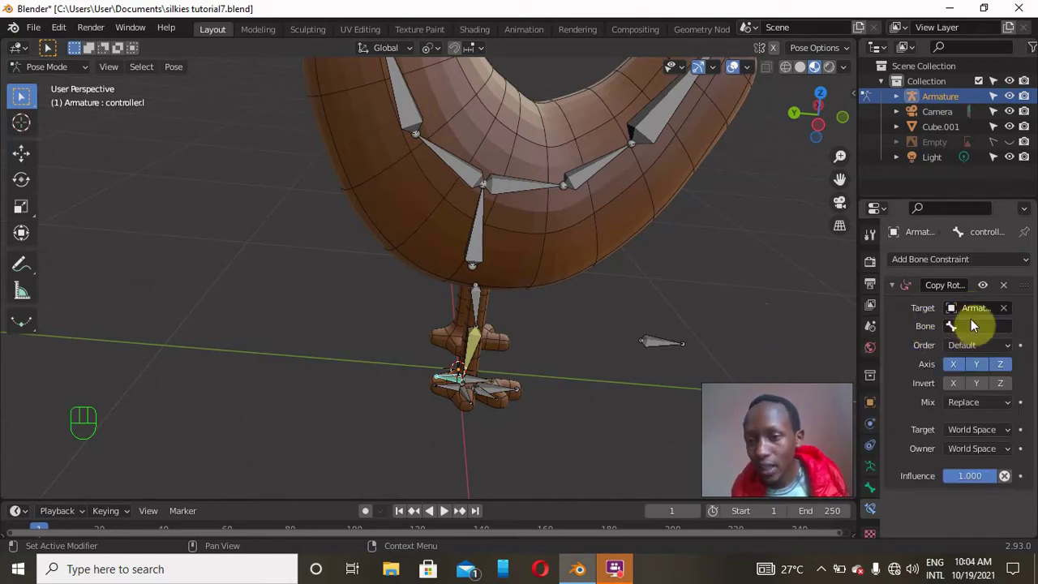
pyautogui.click(973, 327)
pyautogui.scroll(-10, 927, 433)
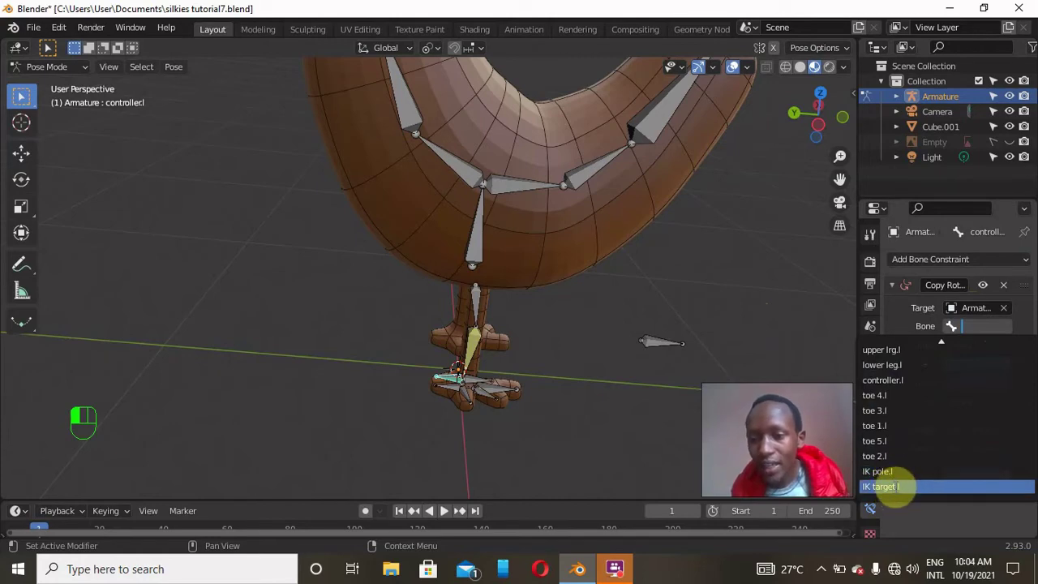
pyautogui.click(891, 486)
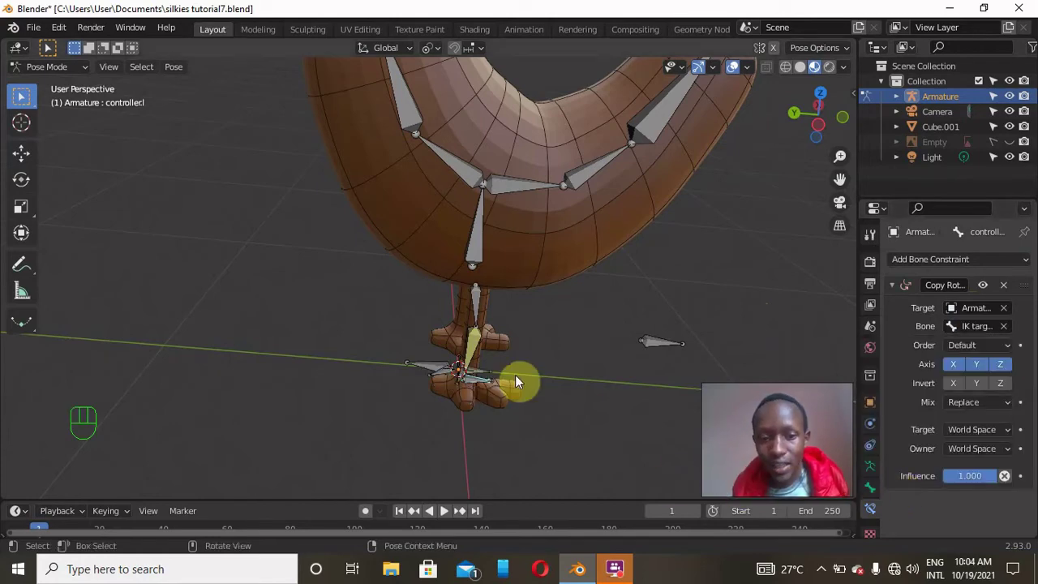
# Step: Set both the Target and Owner spaces of the "controller.l" Copy Rotation constraint to Local Space
pyautogui.scroll(4, 515, 374)
pyautogui.scroll(-2, 514, 374)
pyautogui.scroll(3, 514, 374)
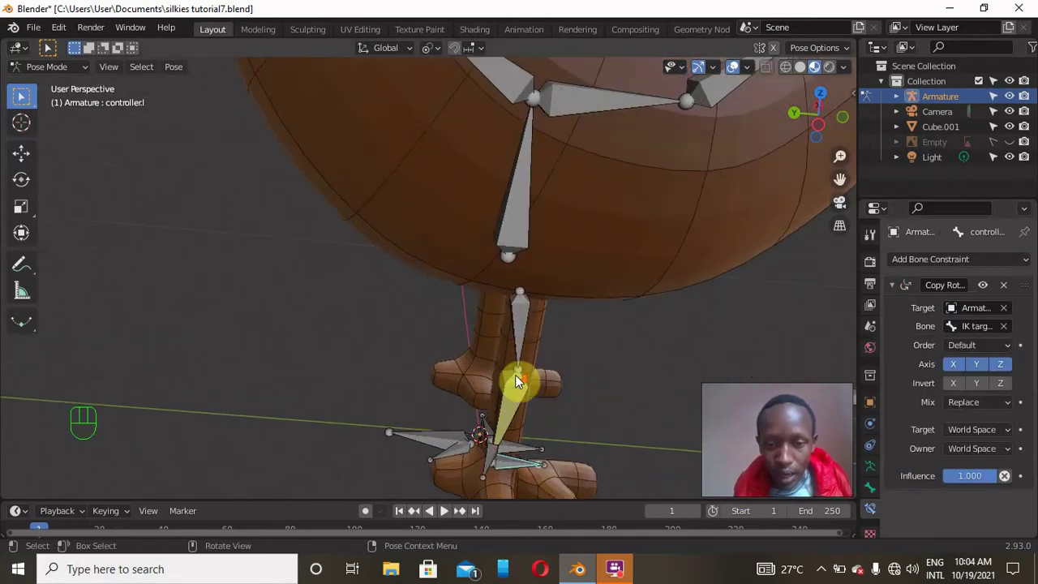
pyautogui.click(1003, 430)
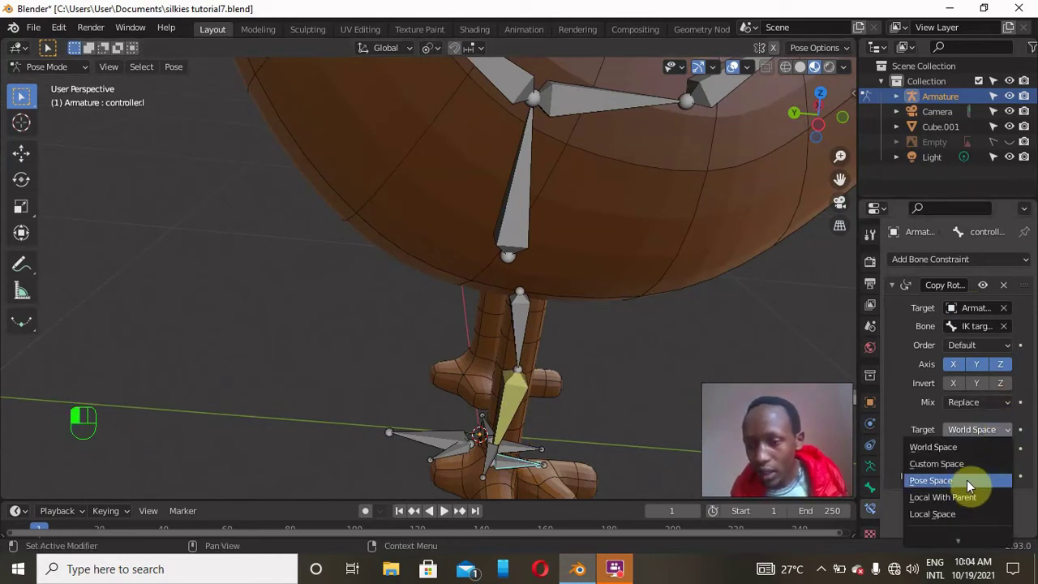
pyautogui.click(968, 515)
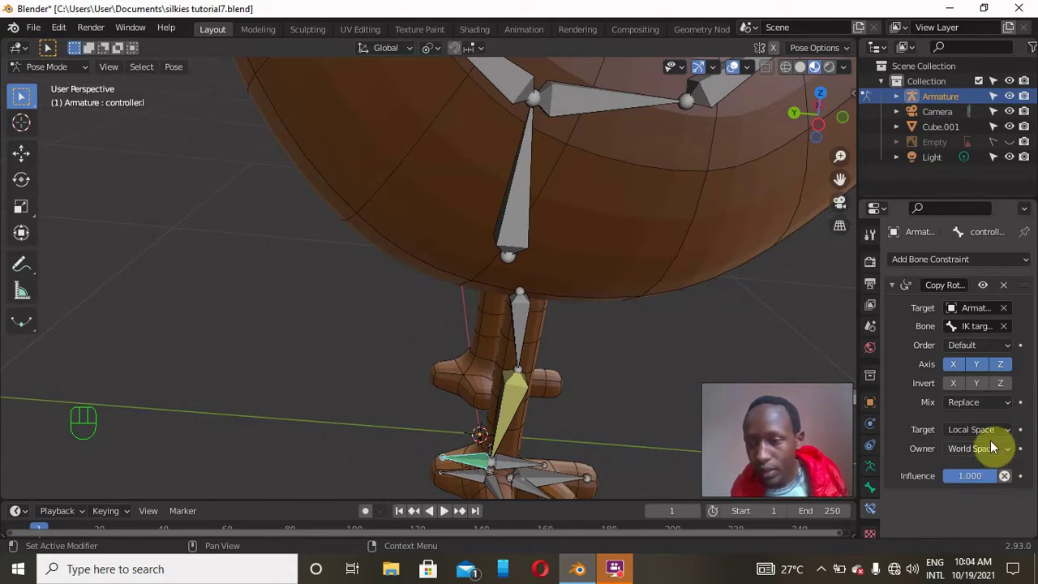
pyautogui.click(994, 448)
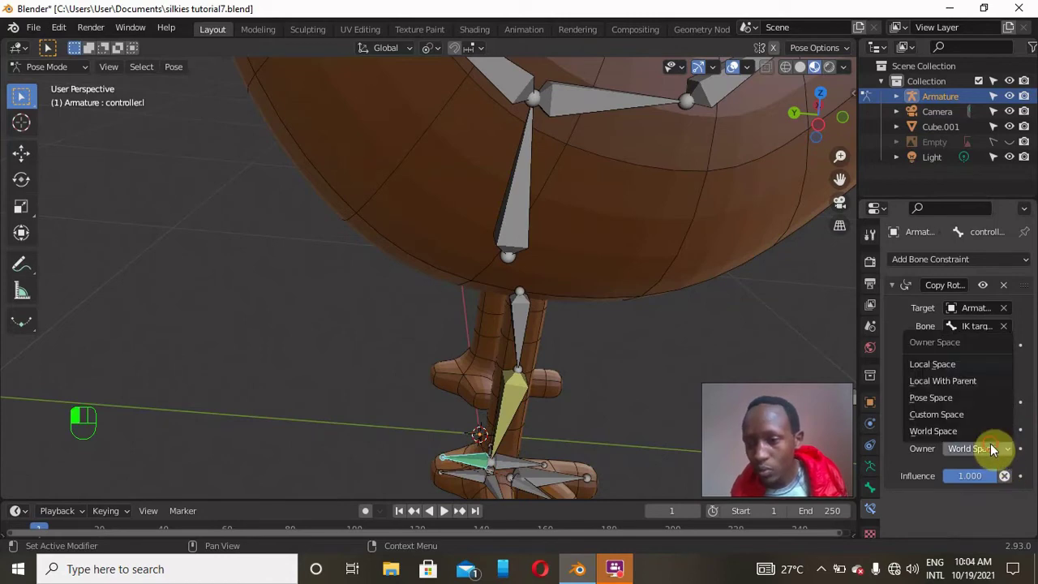
pyautogui.click(940, 364)
# Step: Test the foot by rotating the "IK target.l" bone around global X, and cancel the rotation
pyautogui.scroll(-5, 616, 308)
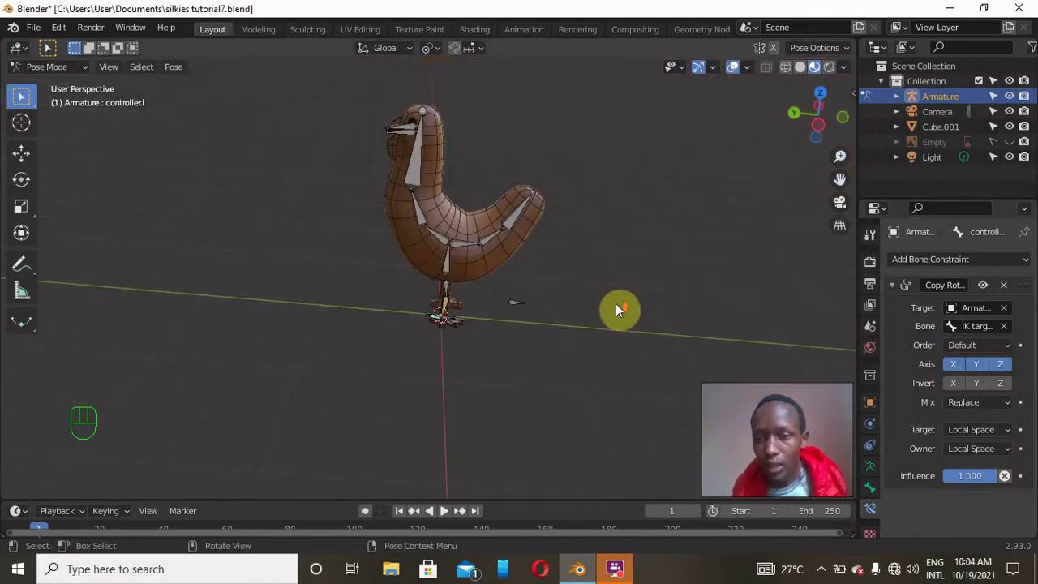
pyautogui.scroll(5, 615, 308)
pyautogui.moveTo(836, 178); pyautogui.dragTo(841, 186)
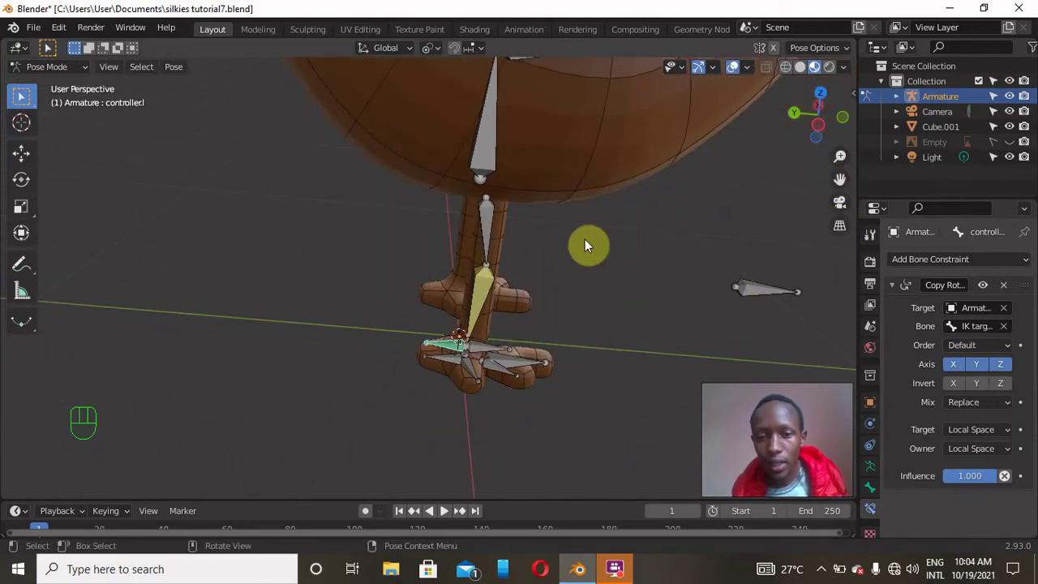
pyautogui.click(489, 345)
pyautogui.press('r')
pyautogui.press('x')
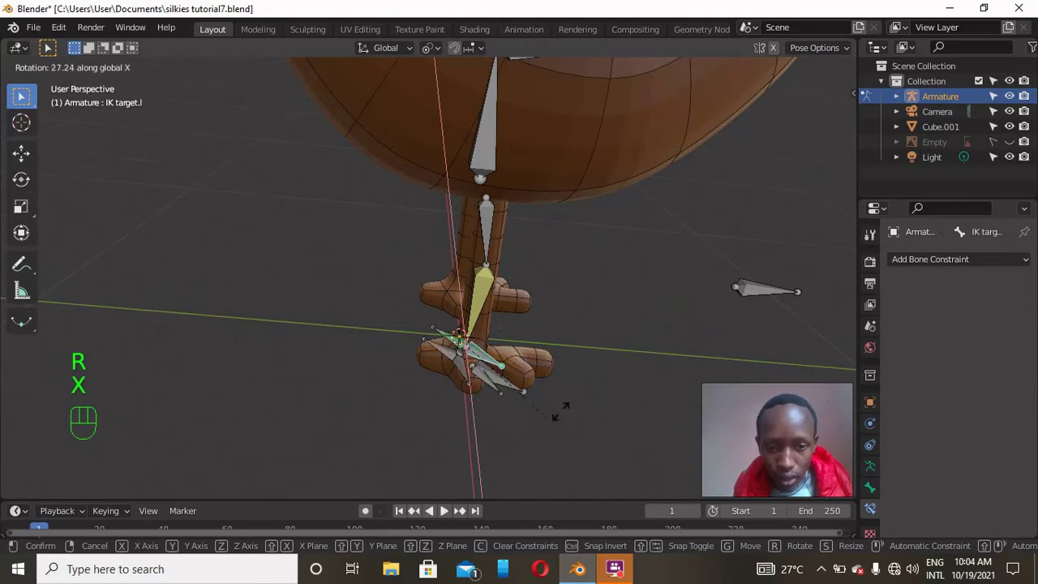
pyautogui.rightClick(543, 460)
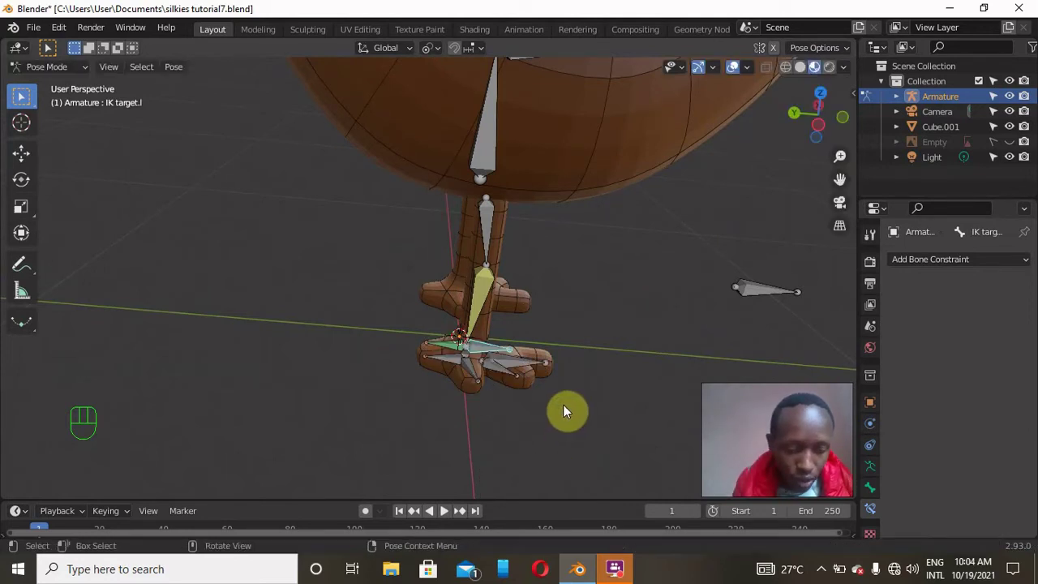
# Step: Try rotating the "IK target.l" bone around global Z and around global Y, cancelling both rotations
pyautogui.press('r')
pyautogui.press('z')
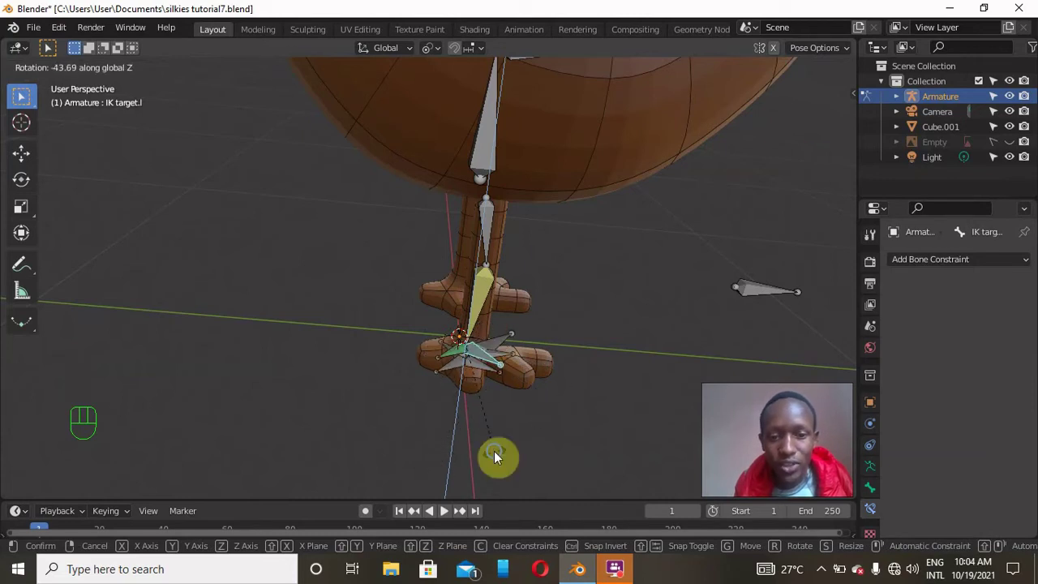
pyautogui.click(494, 451)
pyautogui.press('r')
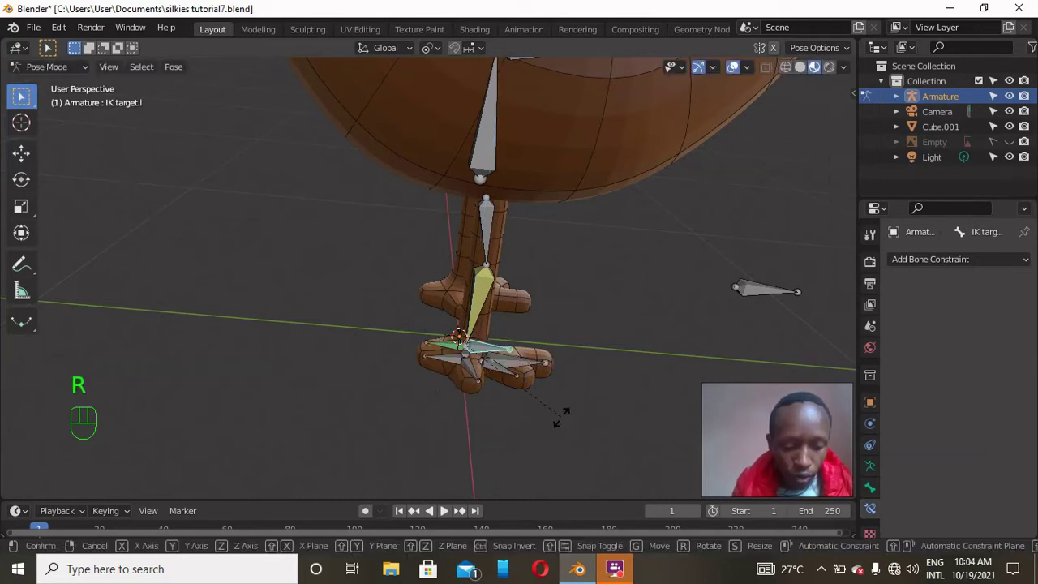
pyautogui.press('y')
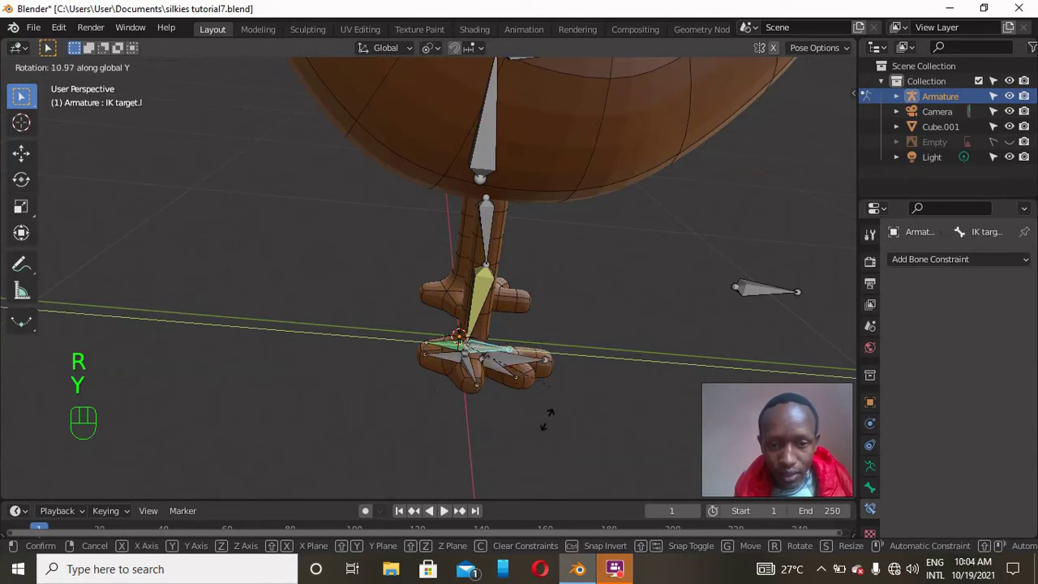
pyautogui.click(579, 302)
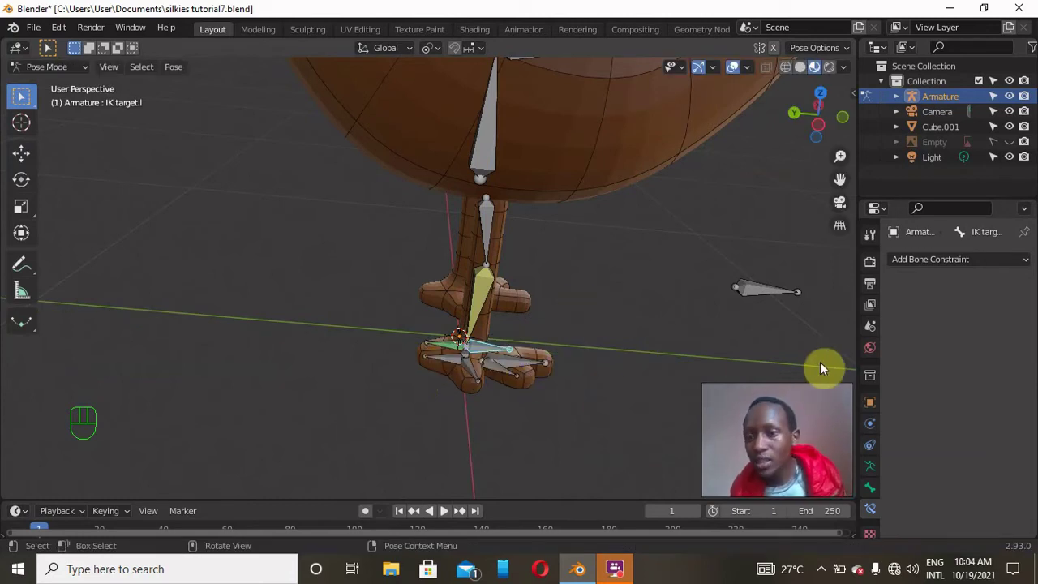
# Step: Invert the Z axis in the "controller.l" Copy Rotation constraint, and test it with a cancelled global Z rotation of "IK target.l"
pyautogui.click(452, 340)
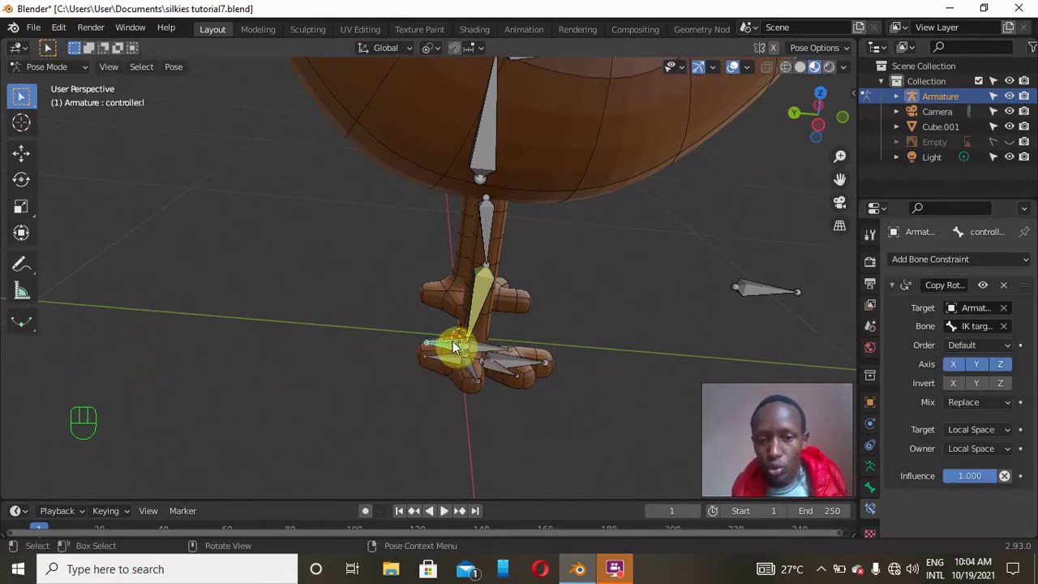
pyautogui.click(1001, 385)
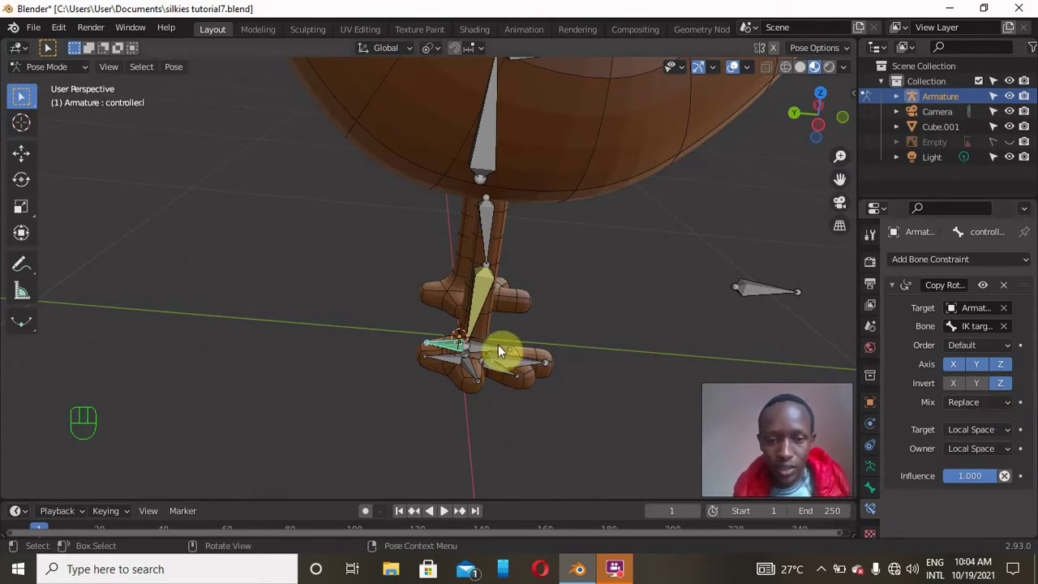
pyautogui.click(498, 346)
pyautogui.press('r')
pyautogui.press('z')
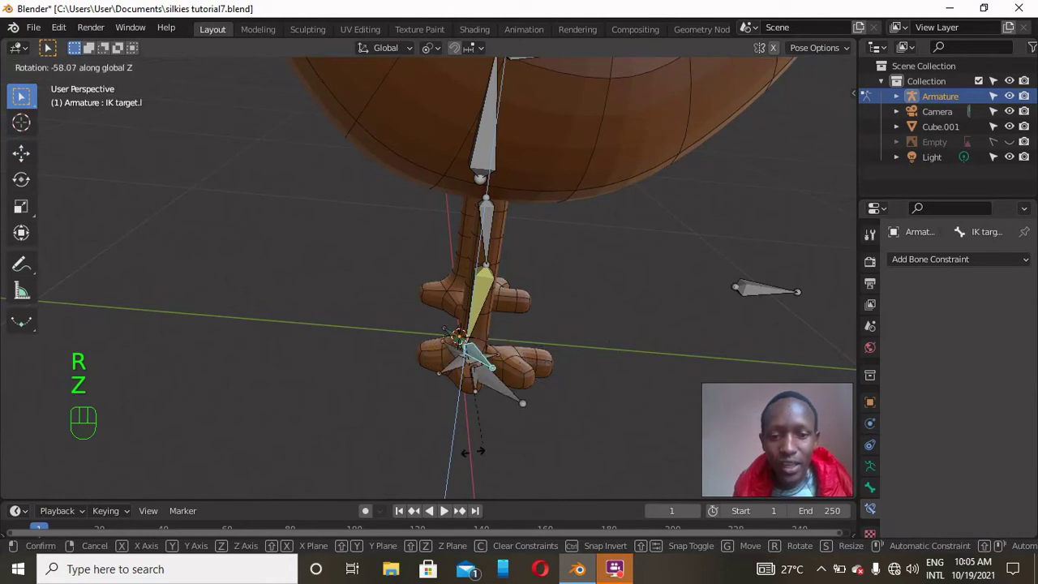
pyautogui.click(519, 448)
pyautogui.rightClick(519, 448)
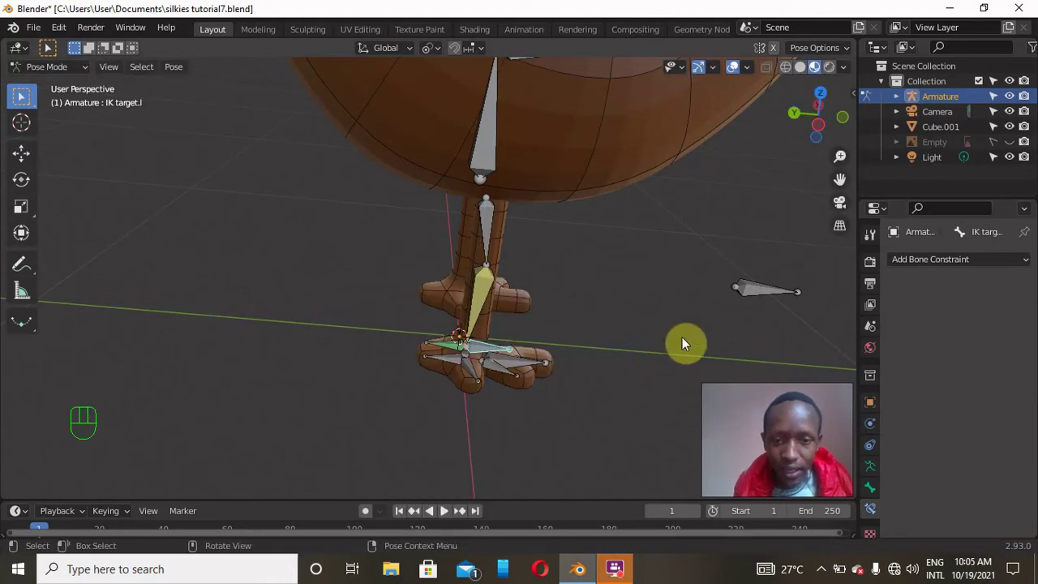
# Step: Rotate the "IK target.l" bone around global X to check how the foot follows
pyautogui.press('r')
pyautogui.press('x')
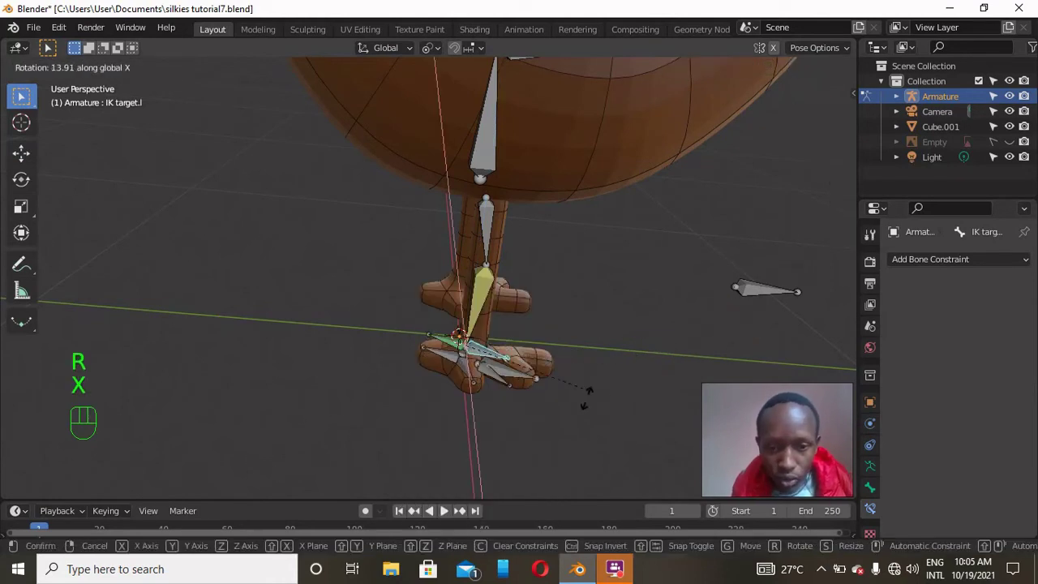
pyautogui.click(630, 370)
# Step: Try rotating the "IK target.l" bone around its local Y axis and around global Y, and cancel the rotations
pyautogui.moveTo(803, 102); pyautogui.dragTo(679, 270)
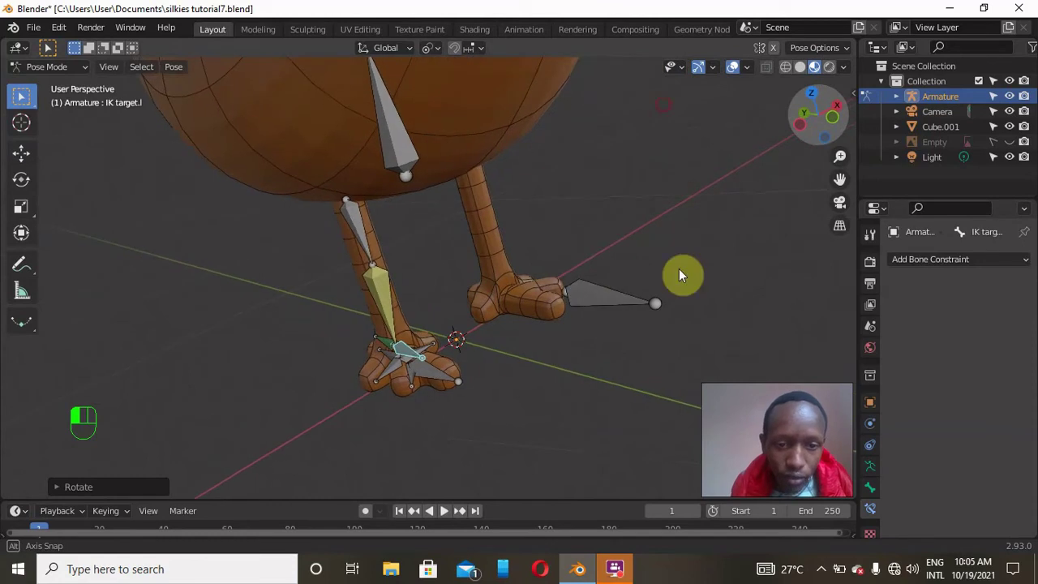
pyautogui.press('r')
pyautogui.press('y')
pyautogui.press('y')
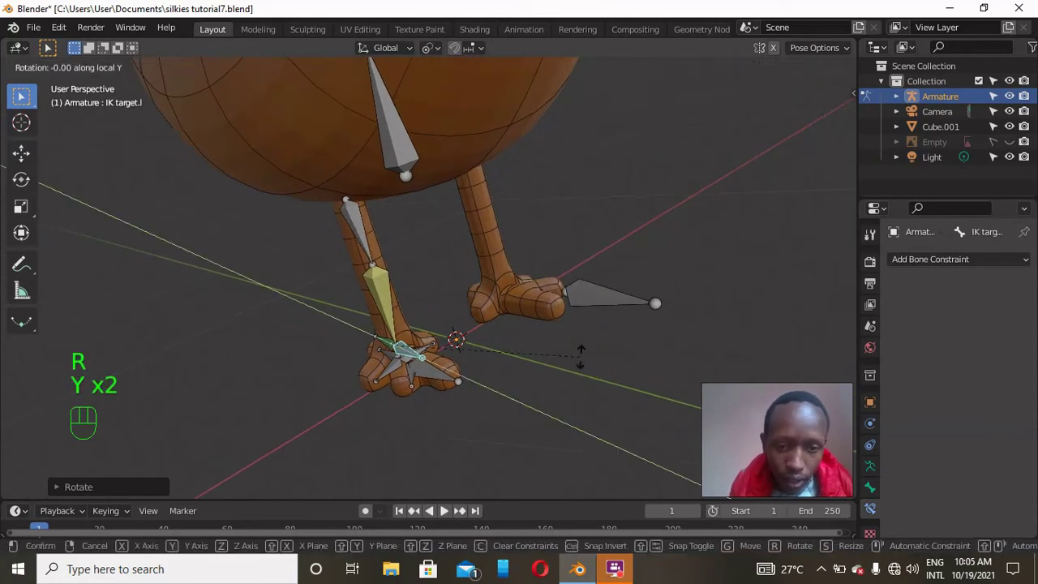
pyautogui.click(581, 360)
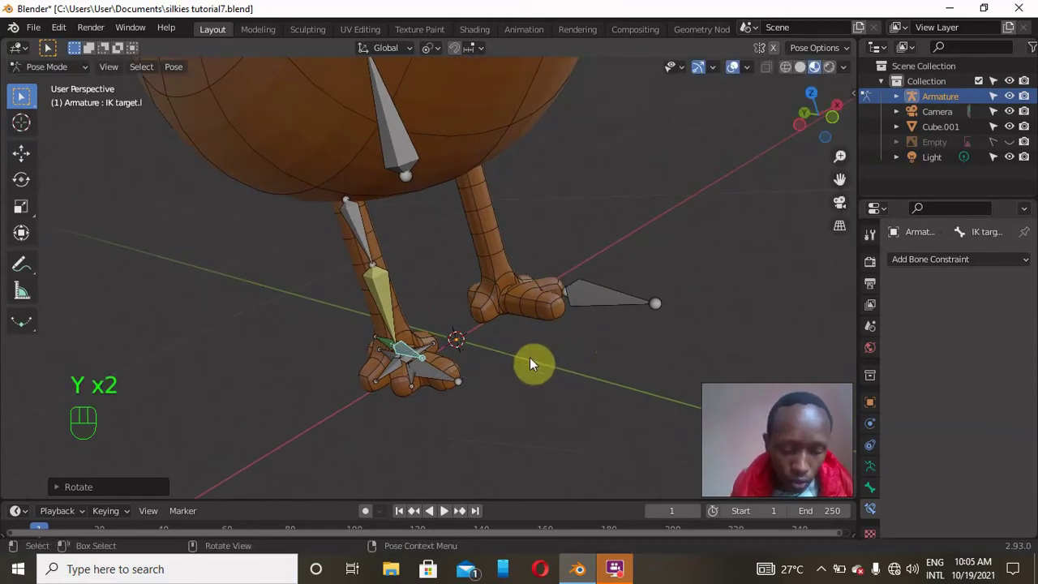
pyautogui.press('r')
pyautogui.press('y')
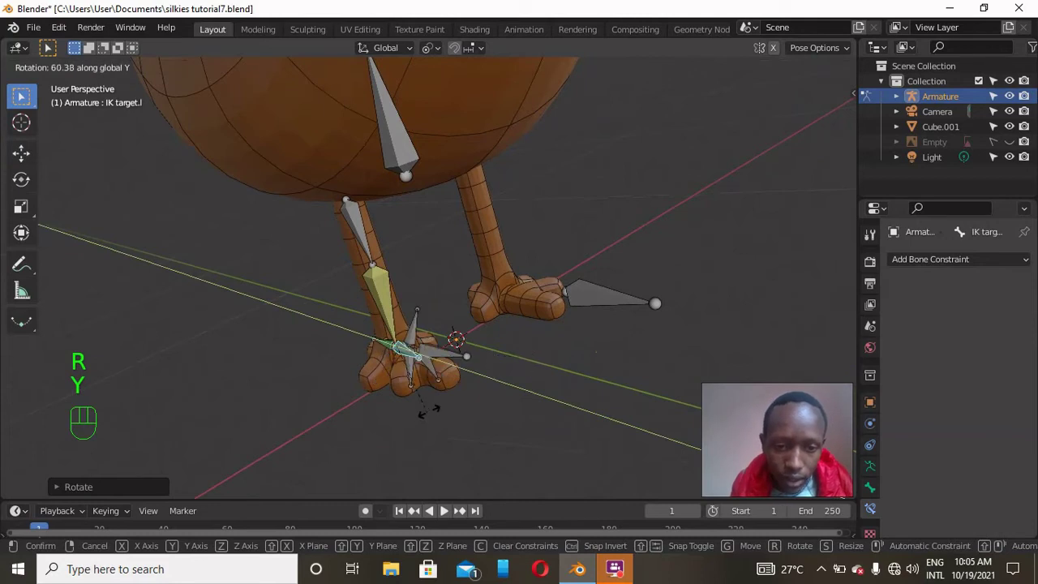
pyautogui.click(466, 372)
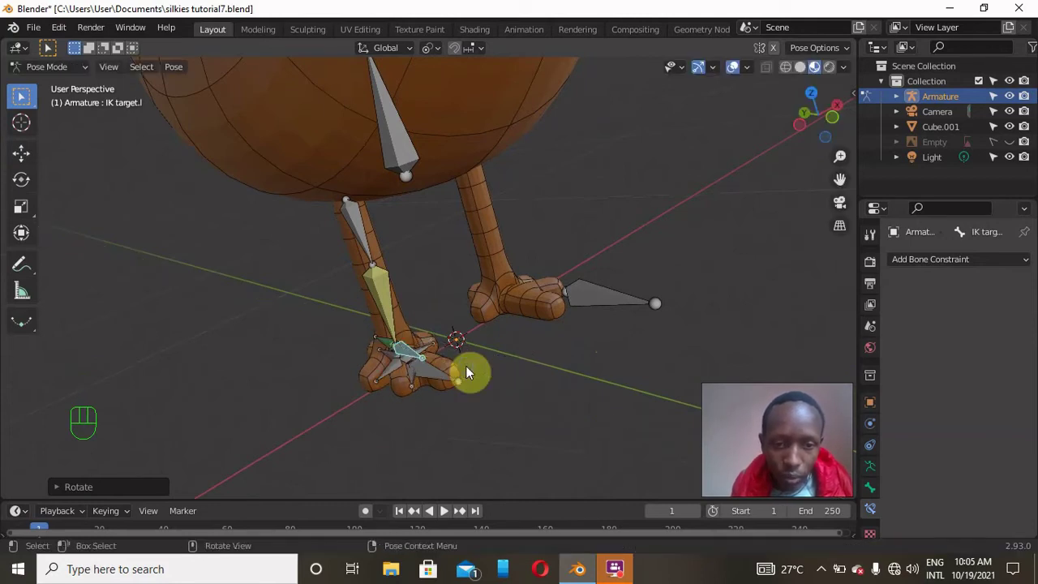
# Step: Invert the Y axis in the Copy Rotation constraint of the "controller.l" bone
pyautogui.click(389, 341)
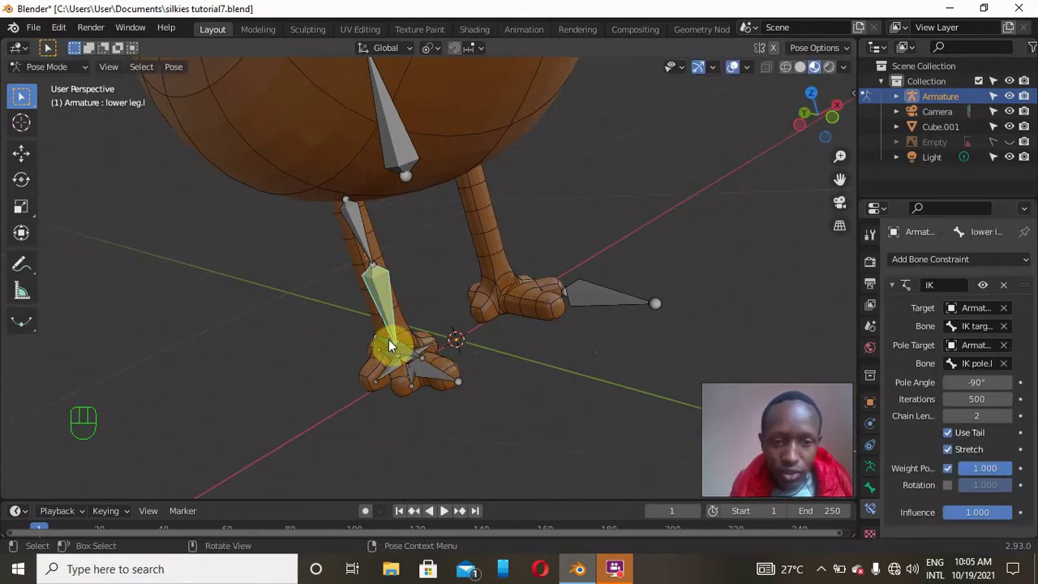
pyautogui.click(385, 340)
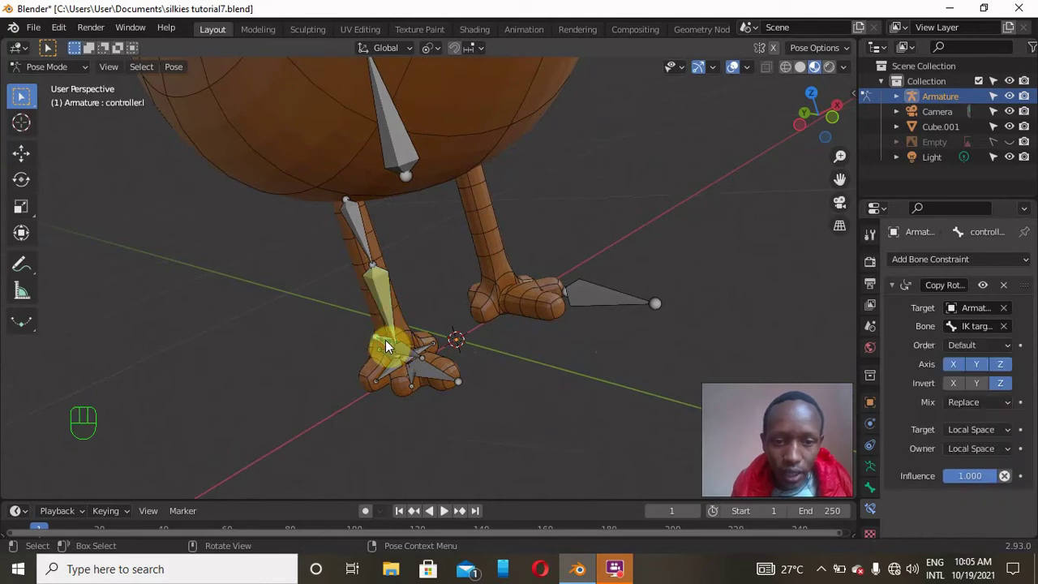
pyautogui.click(978, 382)
# Step: Select the "IK target.l" bone and try rotating it around global Y to check how the foot follows
pyautogui.click(450, 380)
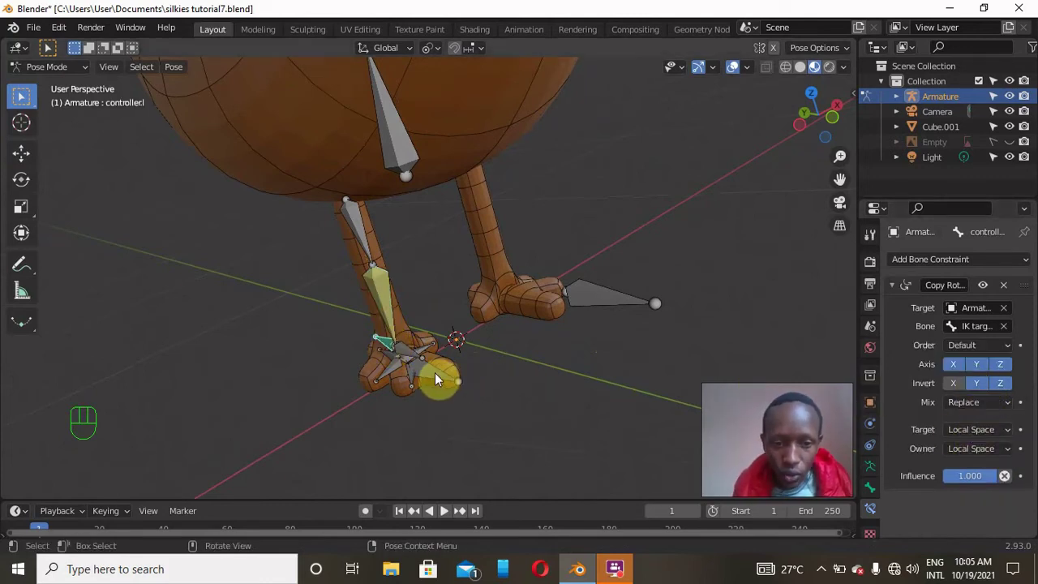
pyautogui.click(396, 341)
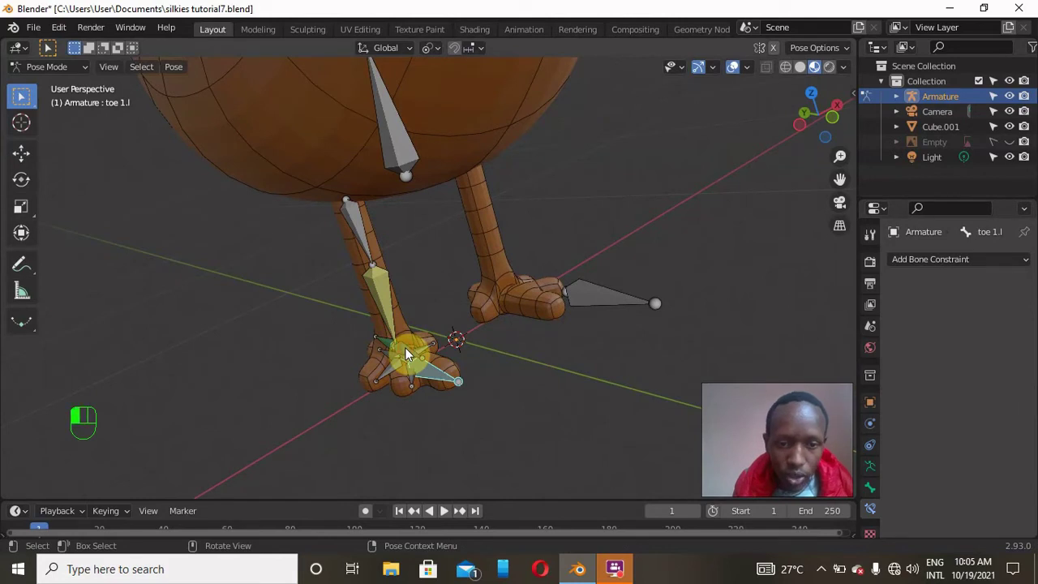
pyautogui.click(406, 348)
pyautogui.press('r')
pyautogui.press('y')
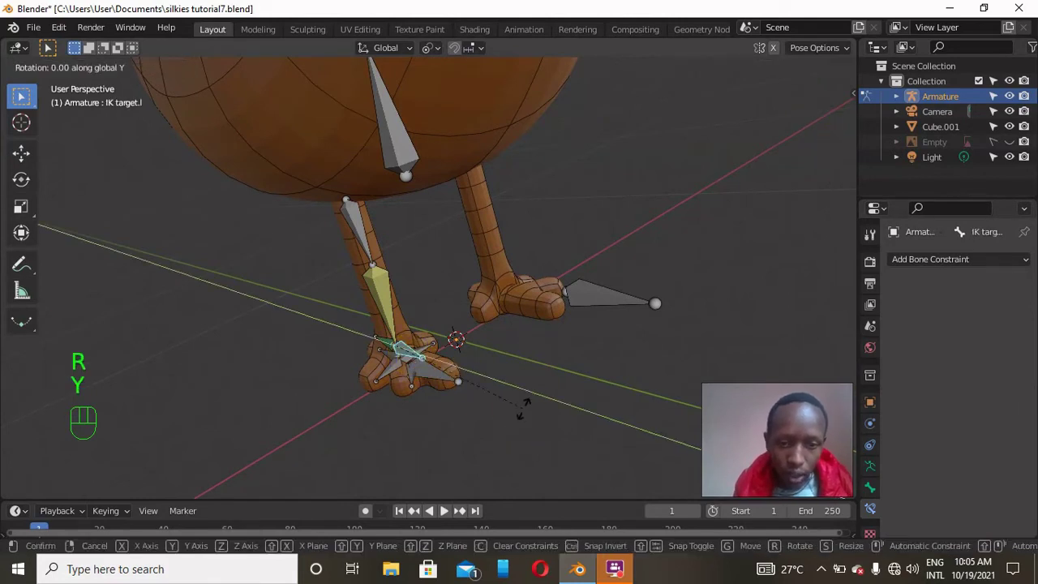
pyautogui.click(524, 402)
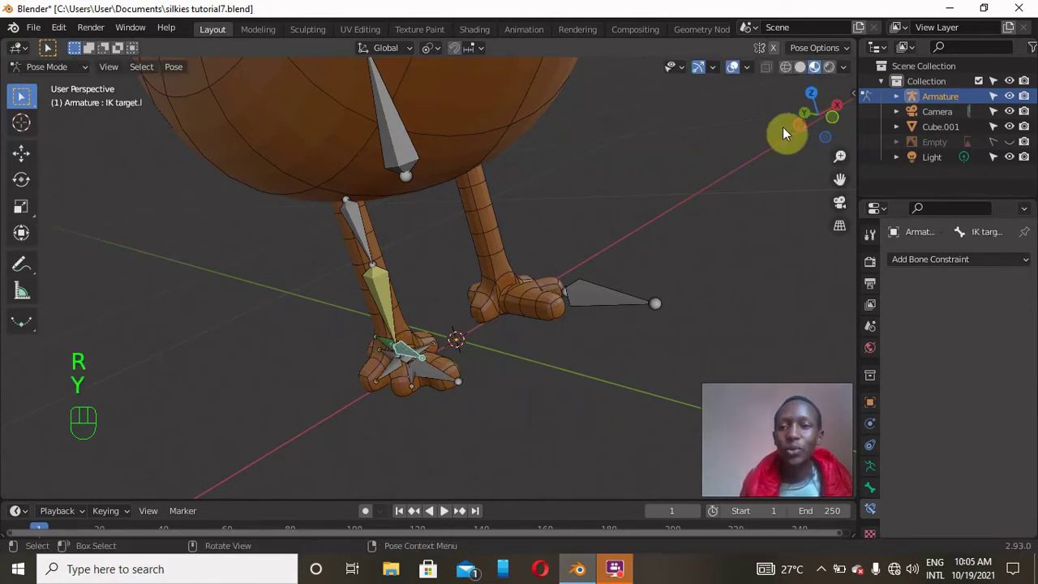
# Step: Symmetrize all armature bones in Edit Mode to create the opposite leg's bones
pyautogui.moveTo(802, 117); pyautogui.dragTo(680, 256)
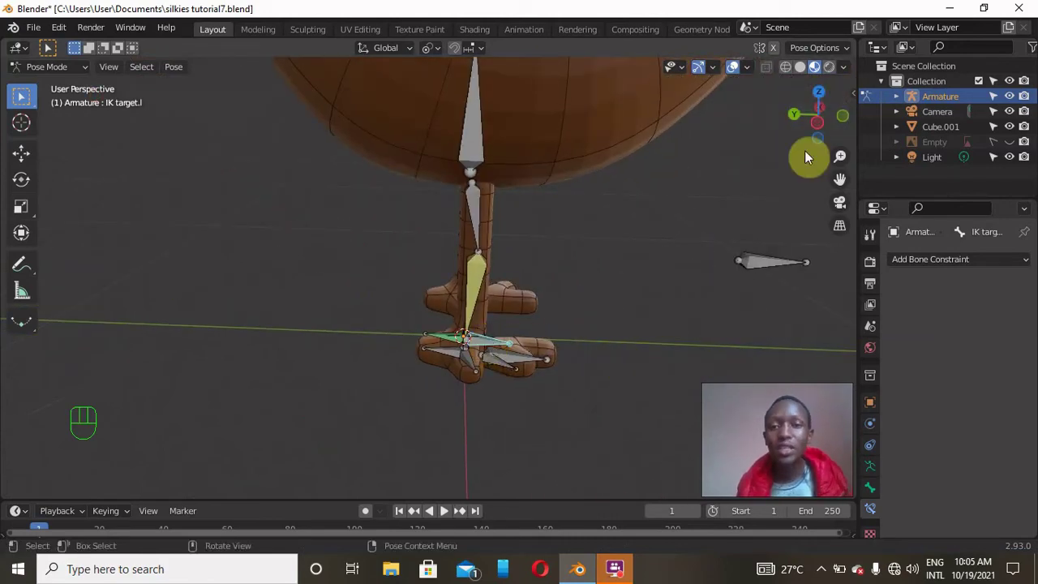
pyautogui.click(796, 115)
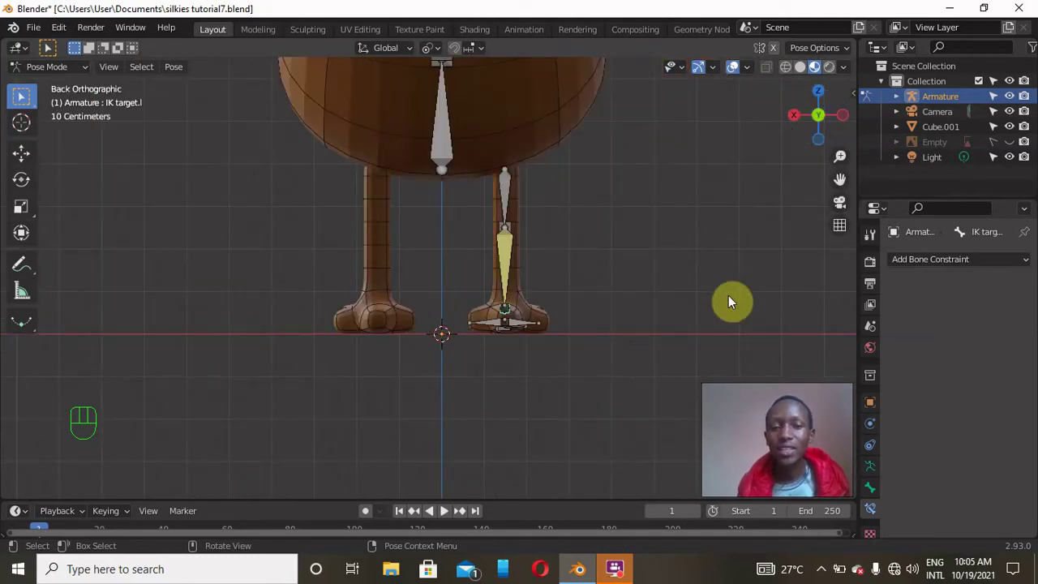
pyautogui.scroll(-5, 701, 327)
pyautogui.scroll(4, 702, 328)
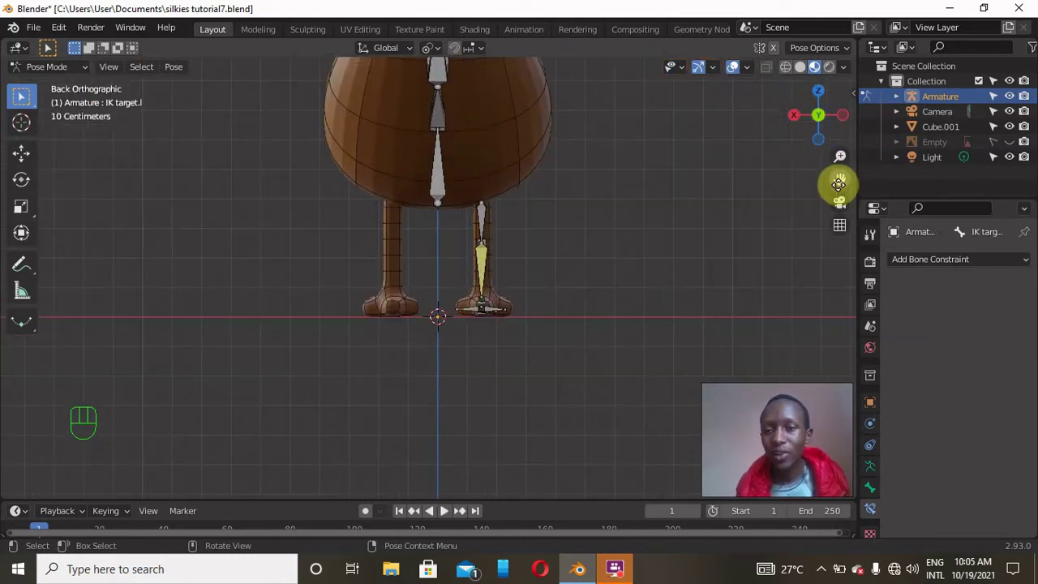
pyautogui.moveTo(839, 179); pyautogui.dragTo(660, 225)
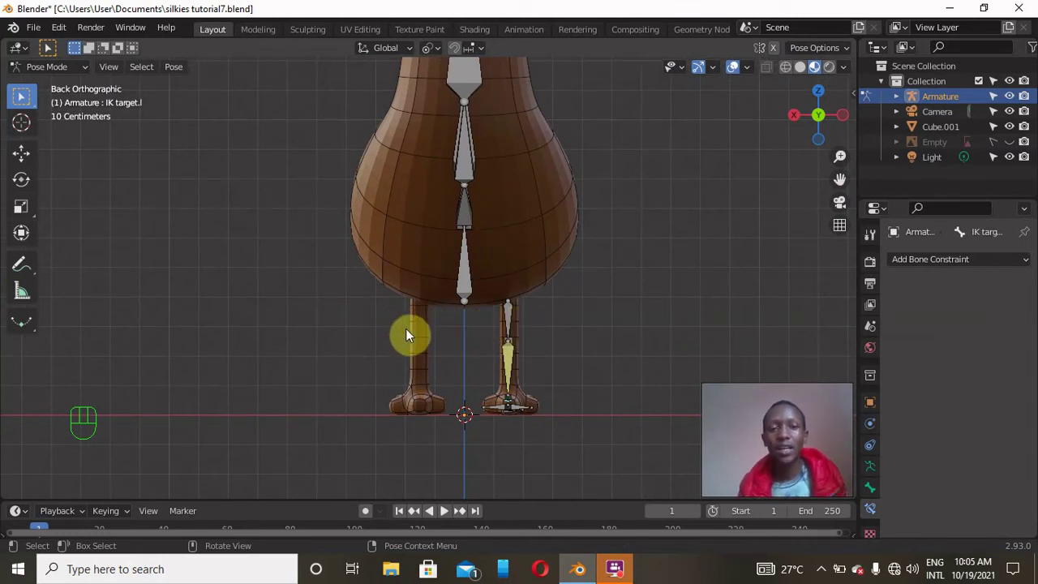
pyautogui.press('Tab')
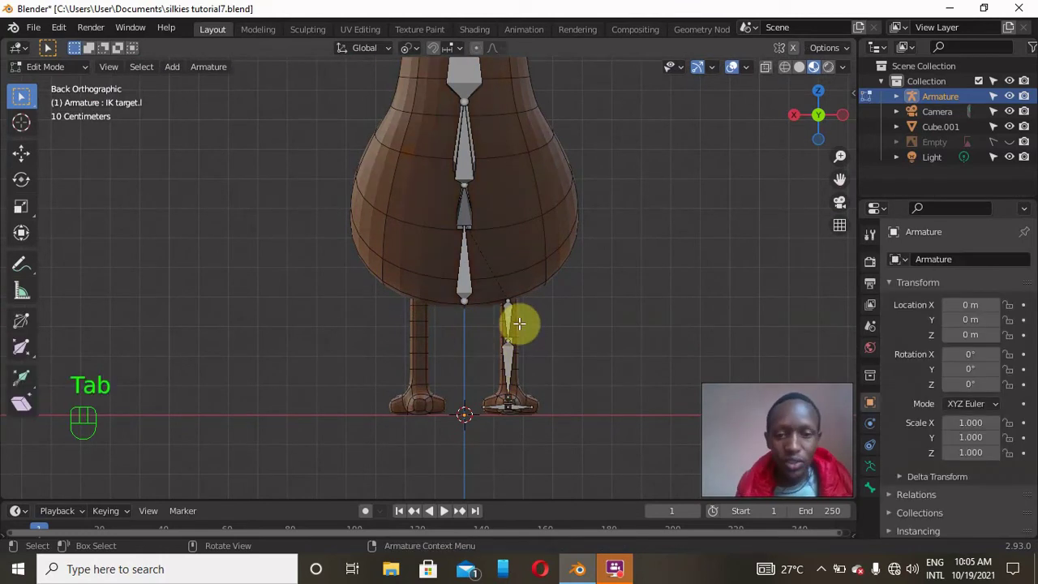
pyautogui.press('a')
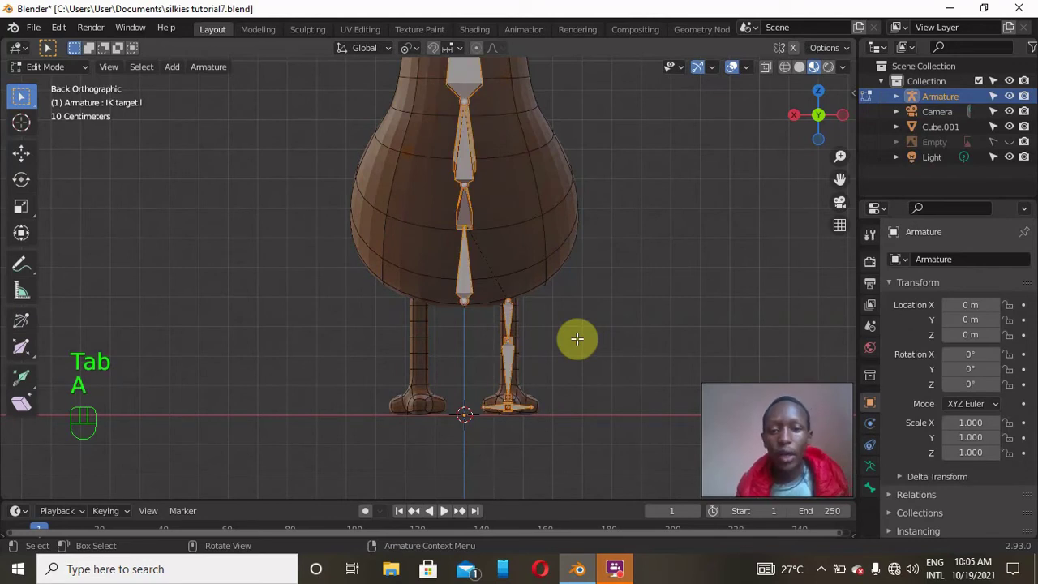
pyautogui.rightClick(576, 338)
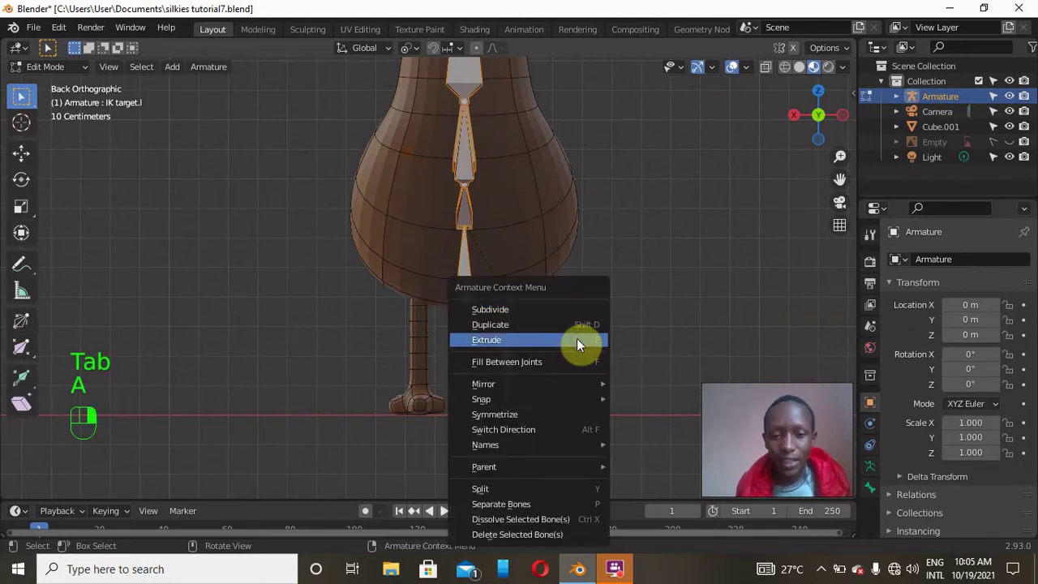
pyautogui.click(553, 412)
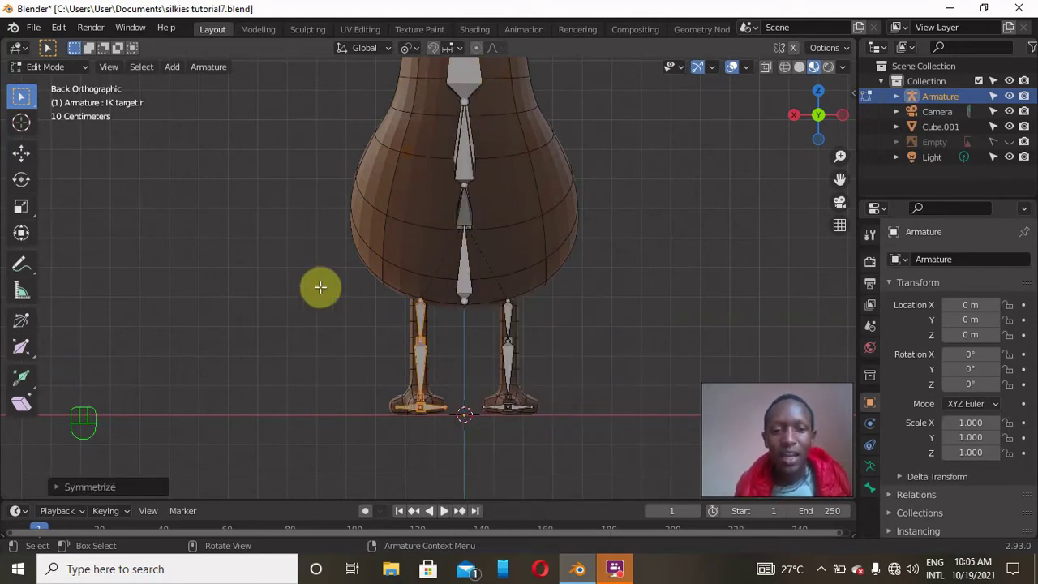
pyautogui.scroll(2, 447, 345)
pyautogui.scroll(-2, 447, 346)
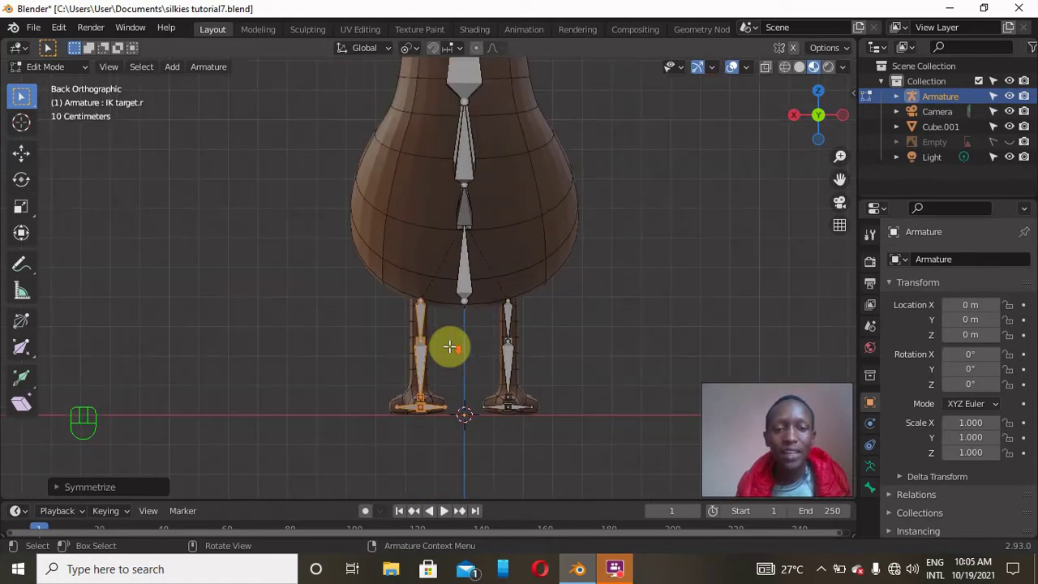
# Step: Return to Pose Mode and move the root bone down slightly along global Z to test both legs' IK
pyautogui.press('Tab')
pyautogui.click(462, 280)
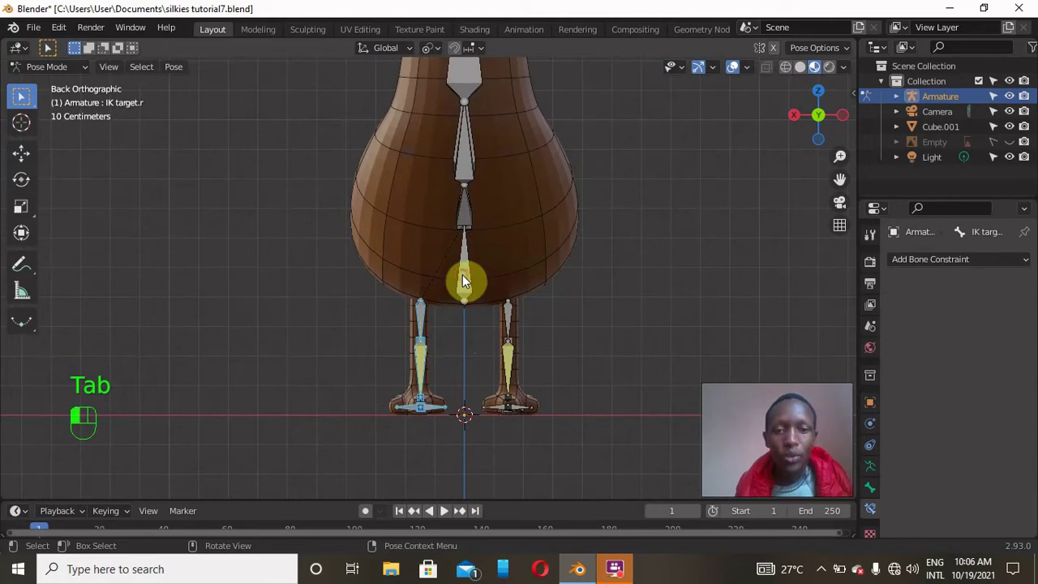
pyautogui.press('g')
pyautogui.press('z')
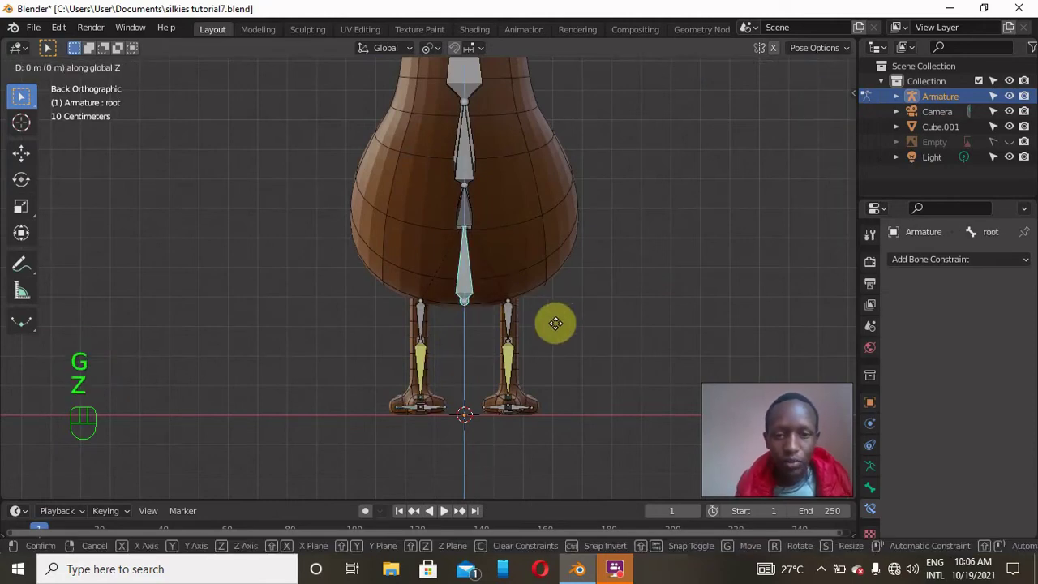
pyautogui.click(558, 330)
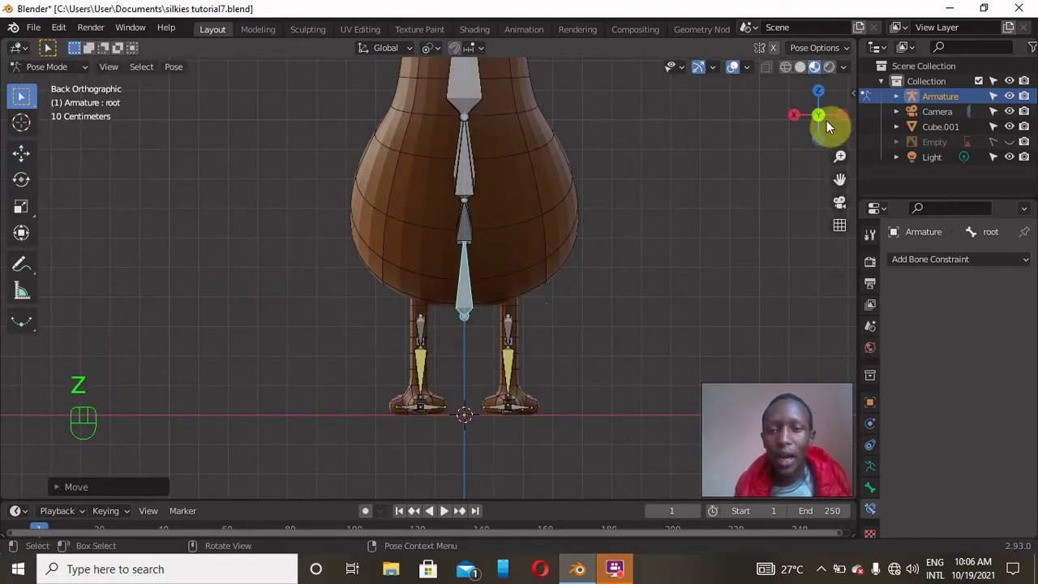
pyautogui.moveTo(823, 117)
pyautogui.mouseDown()
pyautogui.moveTo(790, 126)
pyautogui.moveTo(838, 120)
pyautogui.mouseUp()
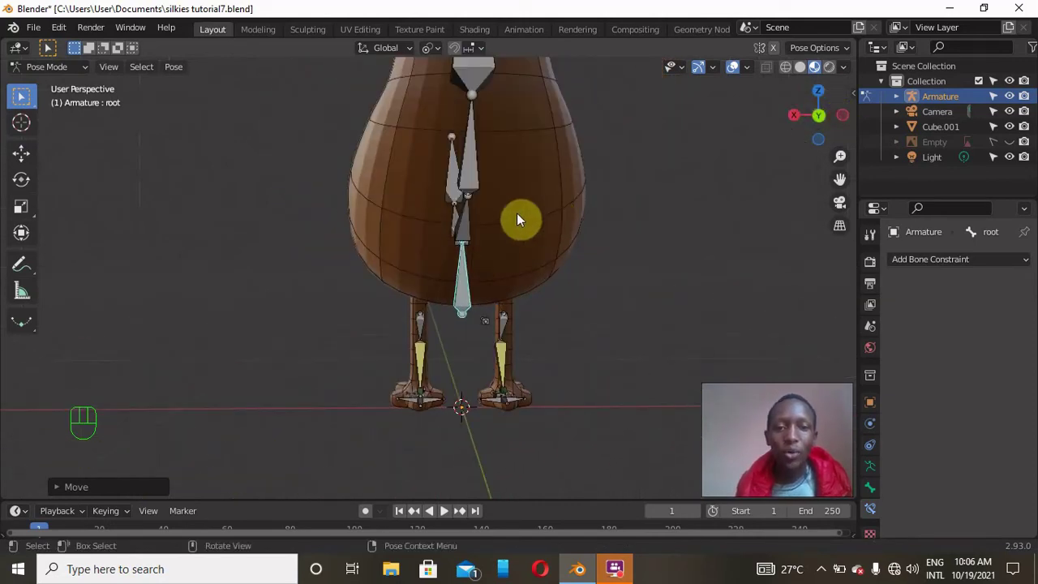
pyautogui.press('Tab')
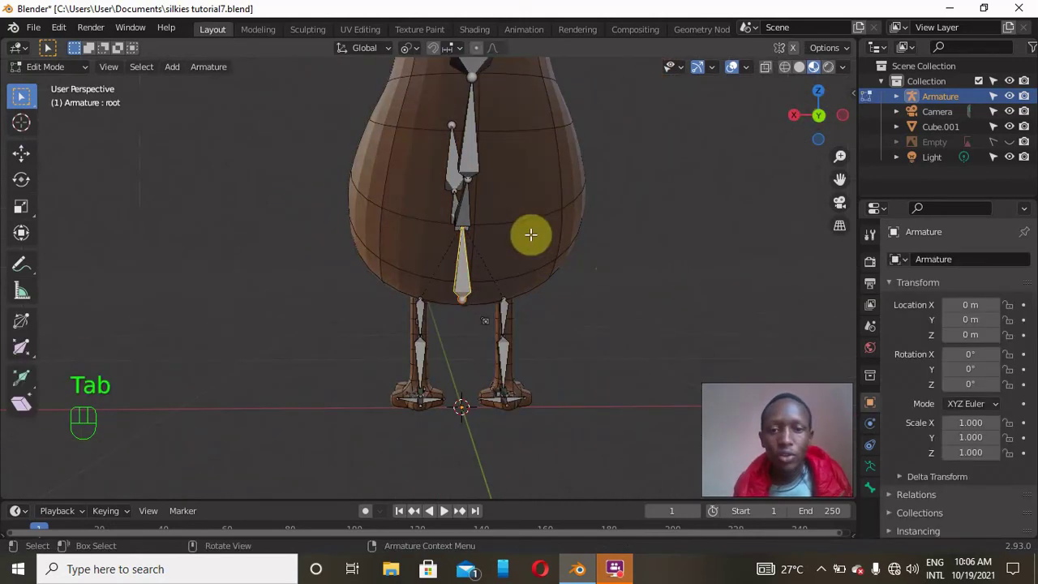
pyautogui.hotkey('ctrl', 'Tab')
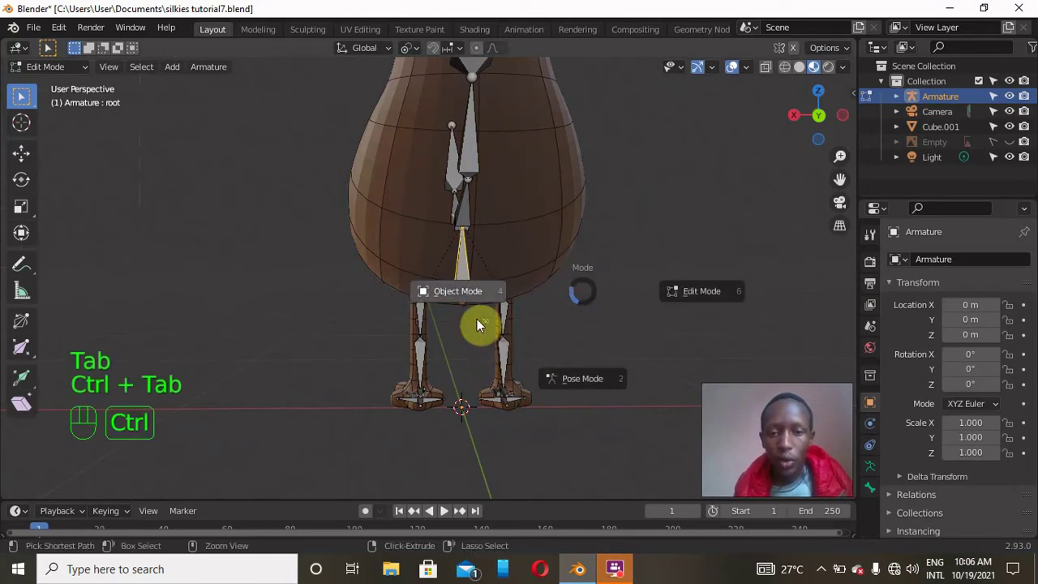
pyautogui.click(468, 284)
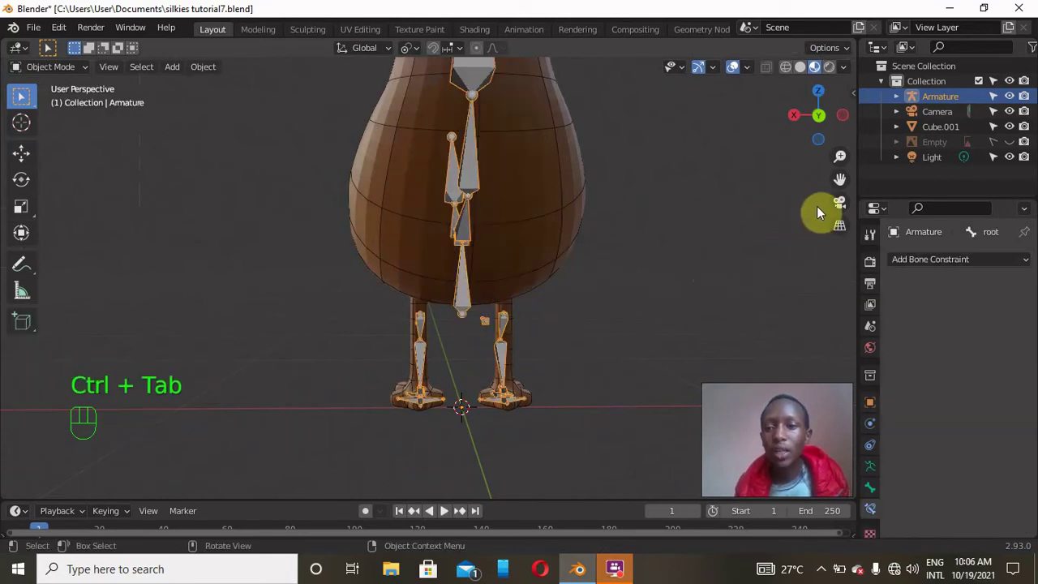
pyautogui.moveTo(818, 111); pyautogui.dragTo(708, 92)
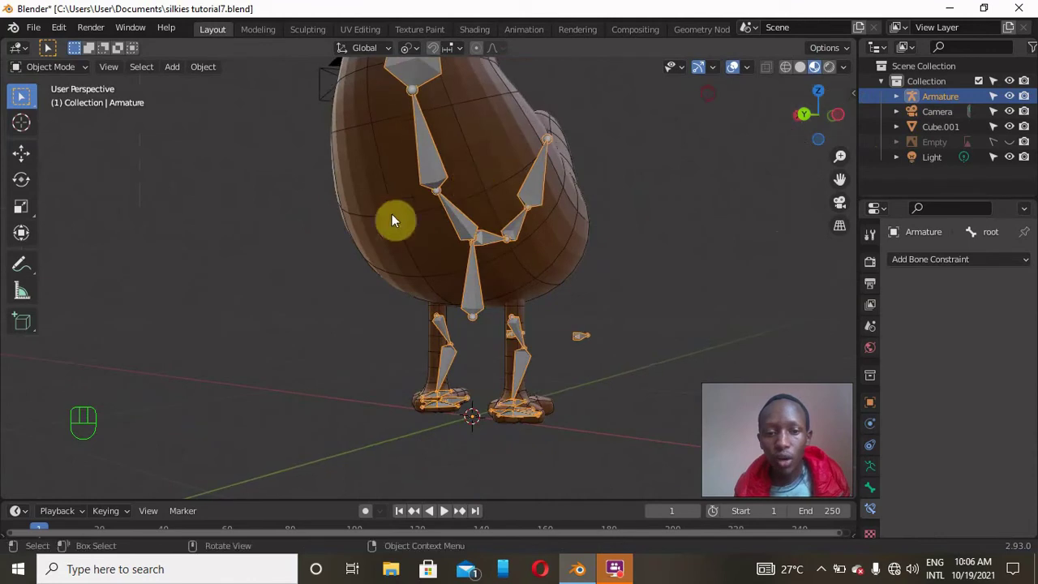
# Step: Clear the location, rotation and scale of all armature bones in Pose Mode
pyautogui.hotkey('ctrl', 'Tab')
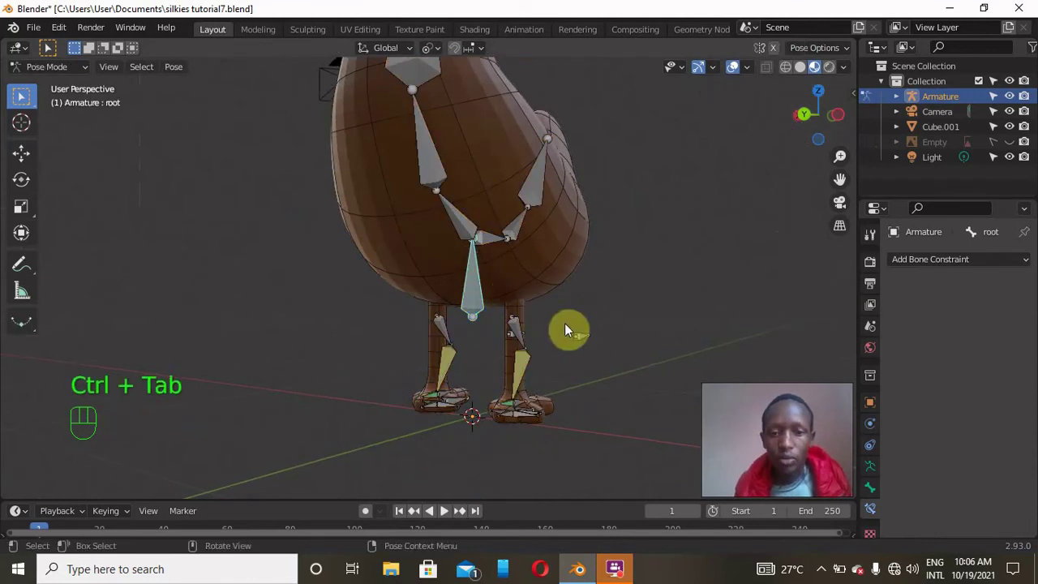
pyautogui.press('a')
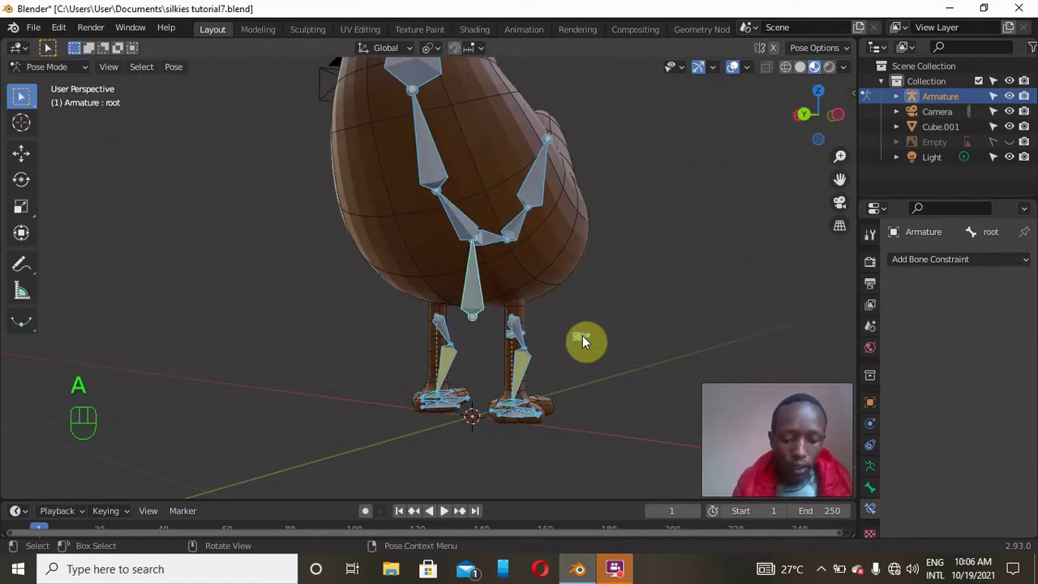
pyautogui.hotkey('alt', 'g')
pyautogui.hotkey('alt', 'r')
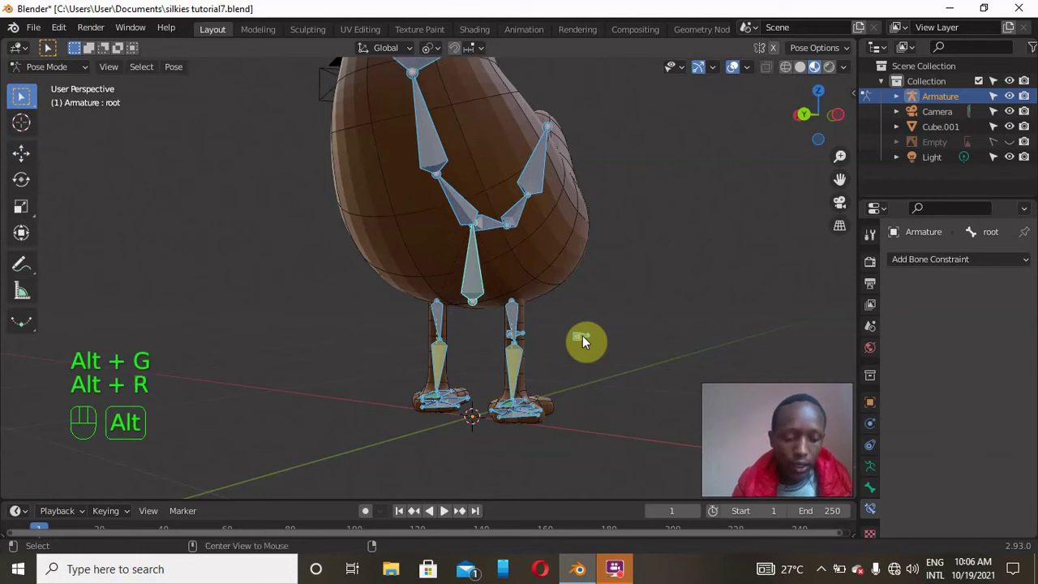
pyautogui.hotkey('alt', 's')
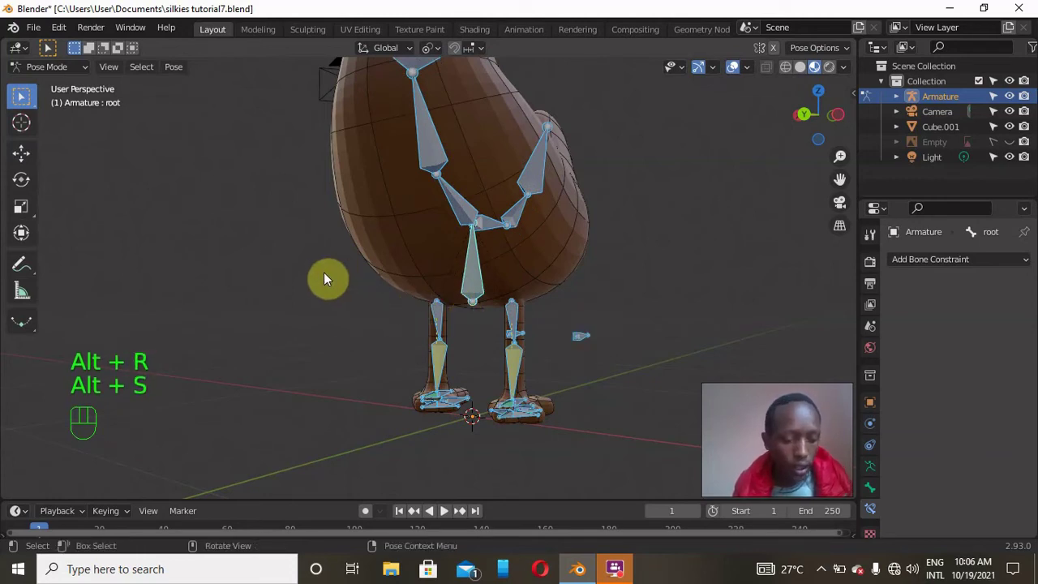
# Step: Parent the chicken mesh "Cube.001" to the armature with automatic weights in Object Mode
pyautogui.hotkey('ctrl', 'Tab')
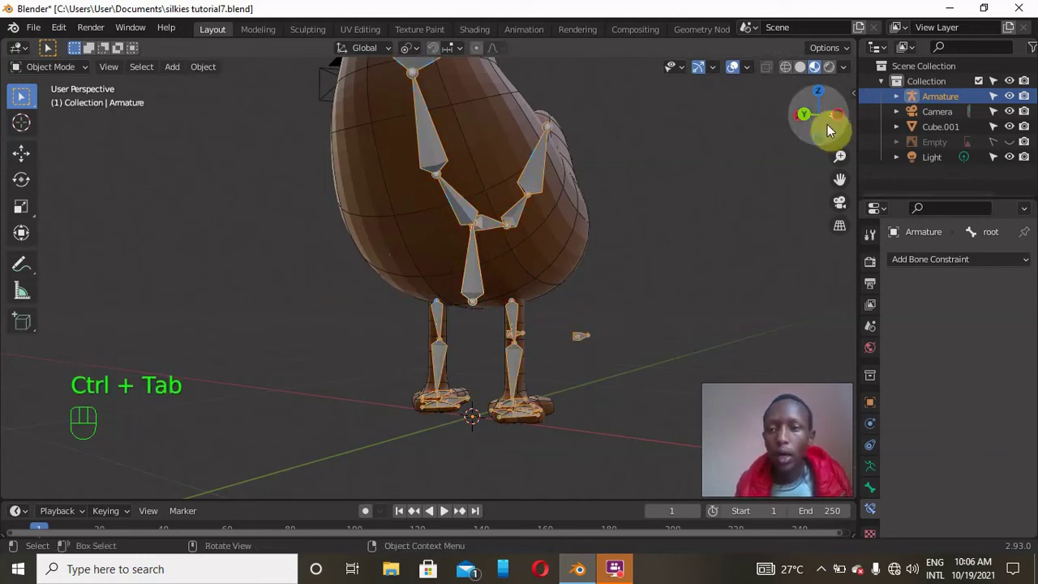
pyautogui.moveTo(827, 124); pyautogui.dragTo(819, 116)
pyautogui.click(511, 193)
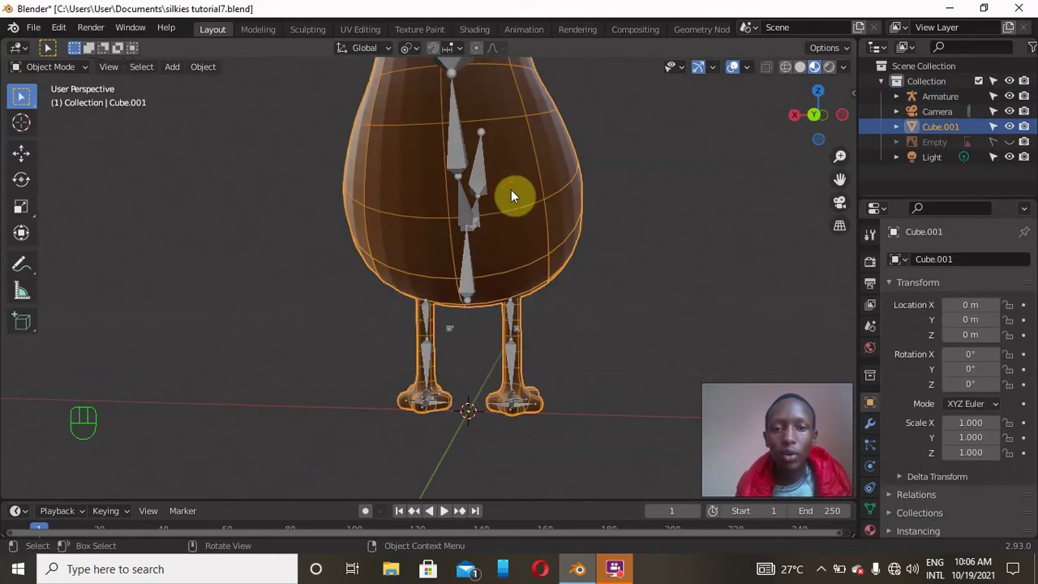
pyautogui.keyDown('shift'); pyautogui.click(455, 154); pyautogui.keyUp('shift')
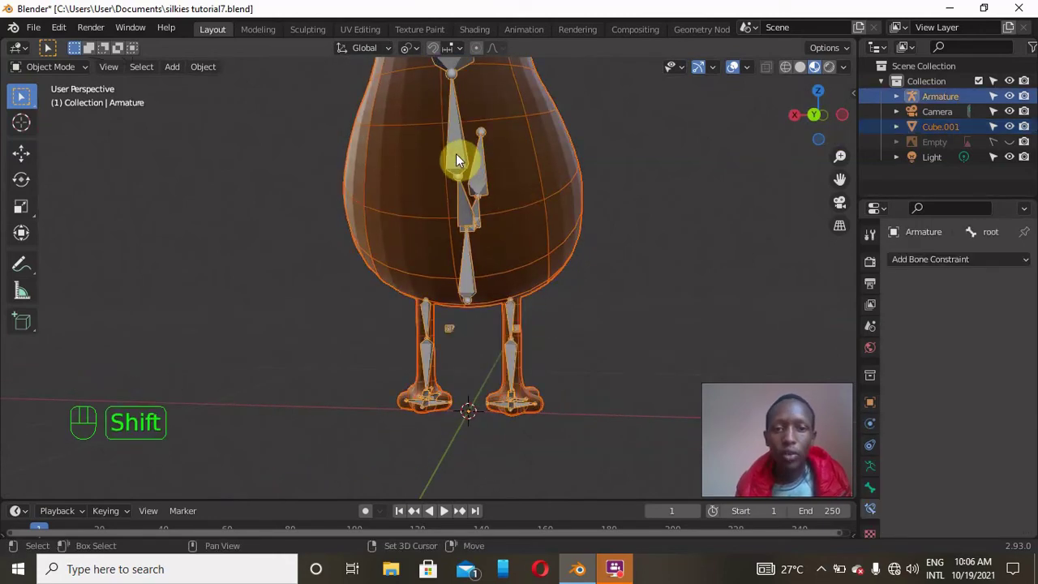
pyautogui.hotkey('ctrl', 'p')
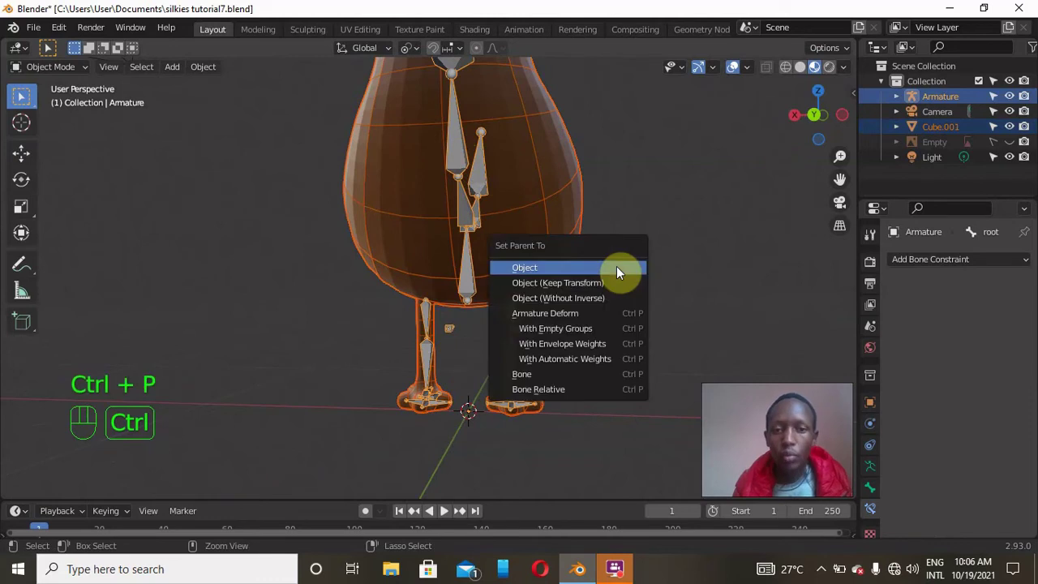
pyautogui.click(587, 359)
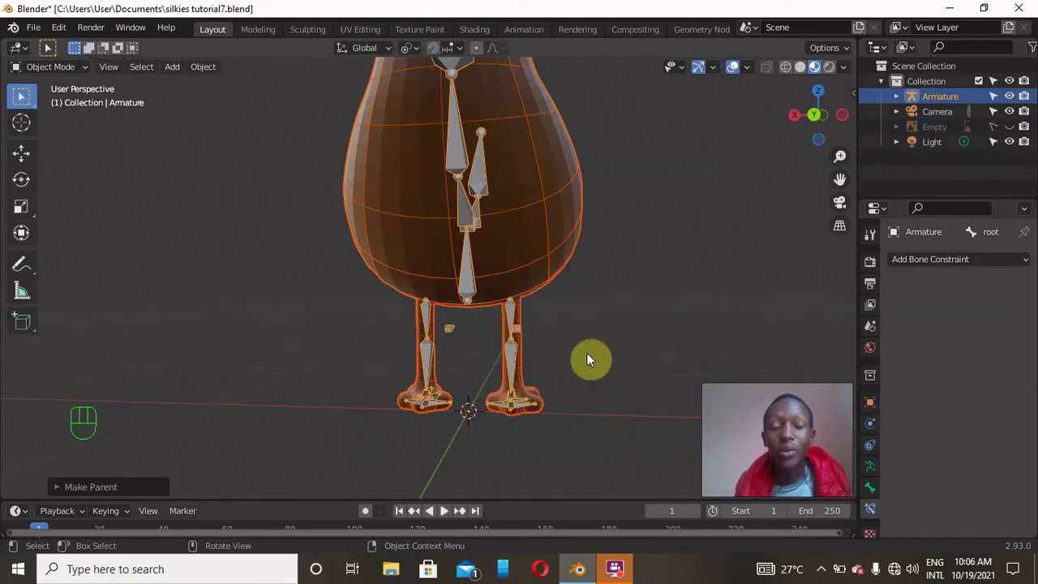
# Step: Select only the armature, without the mesh, and enter Pose Mode with just the root bone selected
pyautogui.press('KP_8')
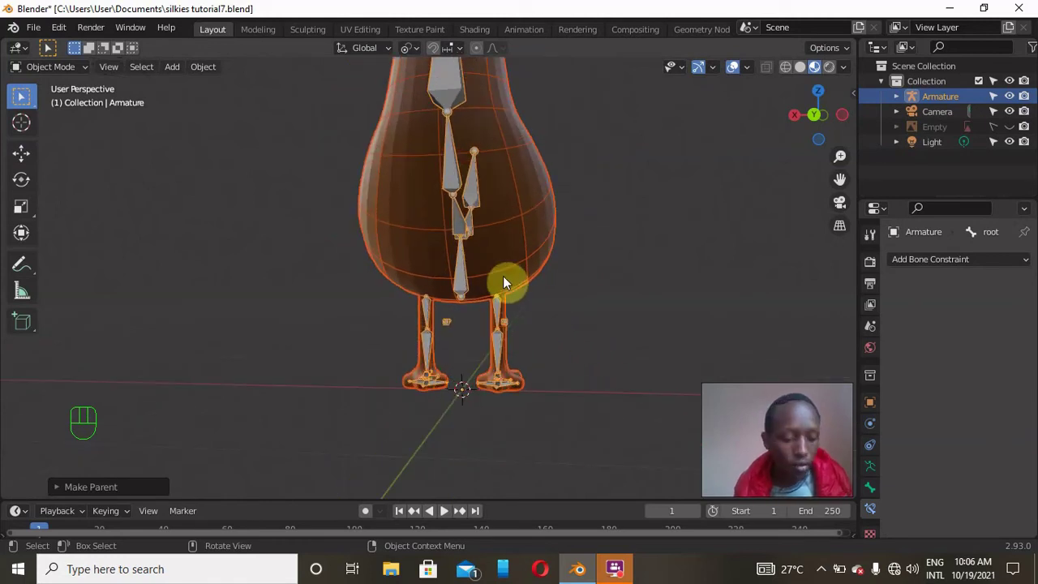
pyautogui.hotkey('ctrl', 'Tab')
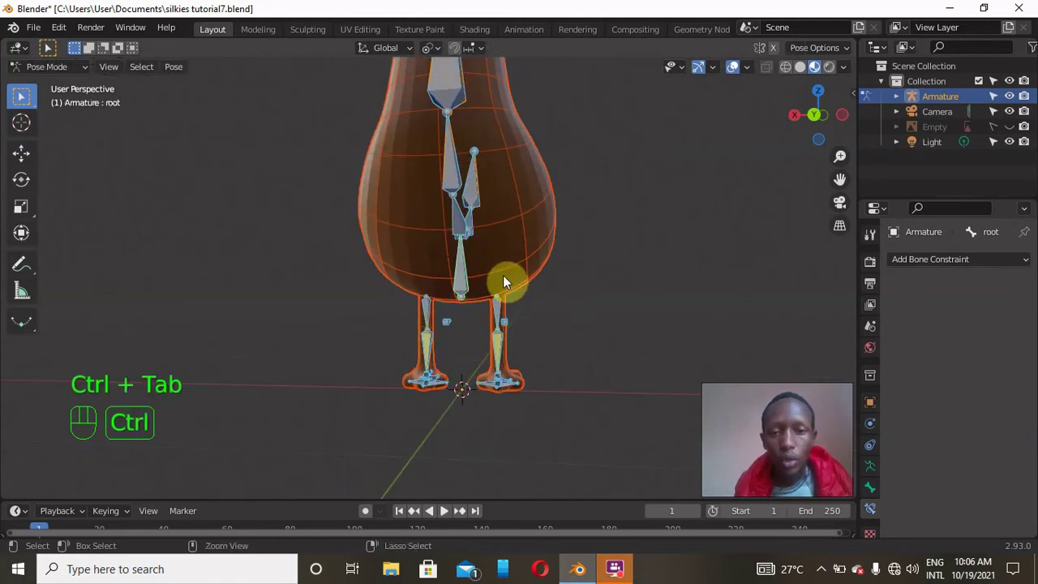
pyautogui.click(454, 274)
pyautogui.click(622, 350)
pyautogui.hotkey('ctrl', 'Tab')
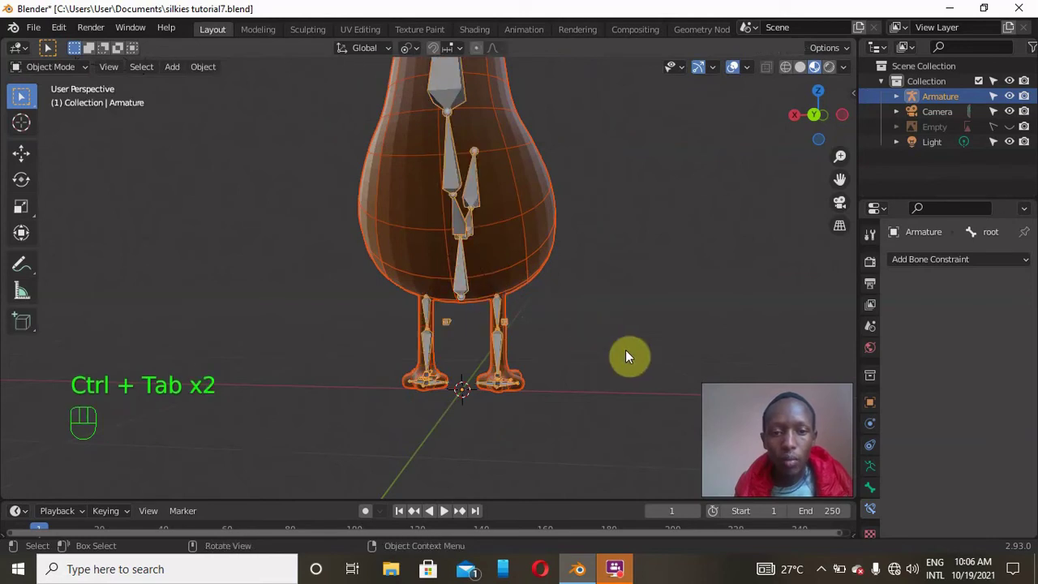
pyautogui.click(458, 272)
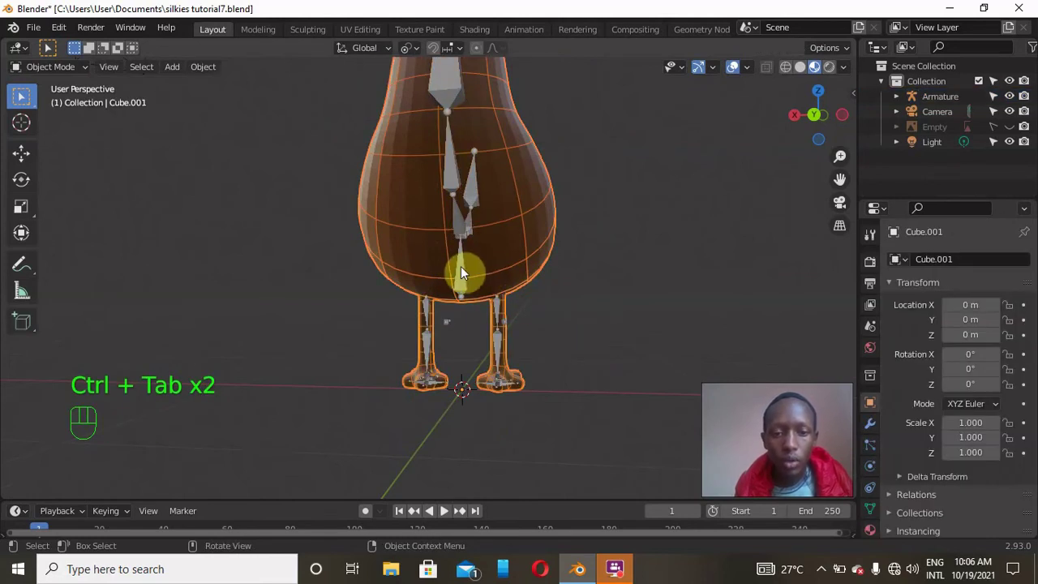
pyautogui.click(461, 264)
pyautogui.hotkey('ctrl', 'Tab')
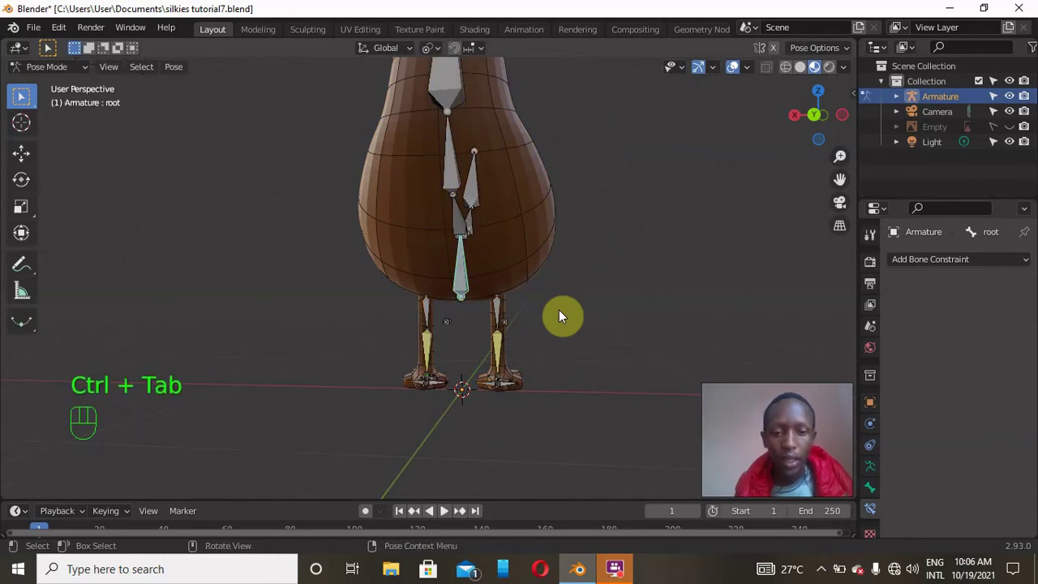
# Step: Move the root bone down along global Z to test how the bound mesh and legs follow
pyautogui.scroll(-4, 589, 367)
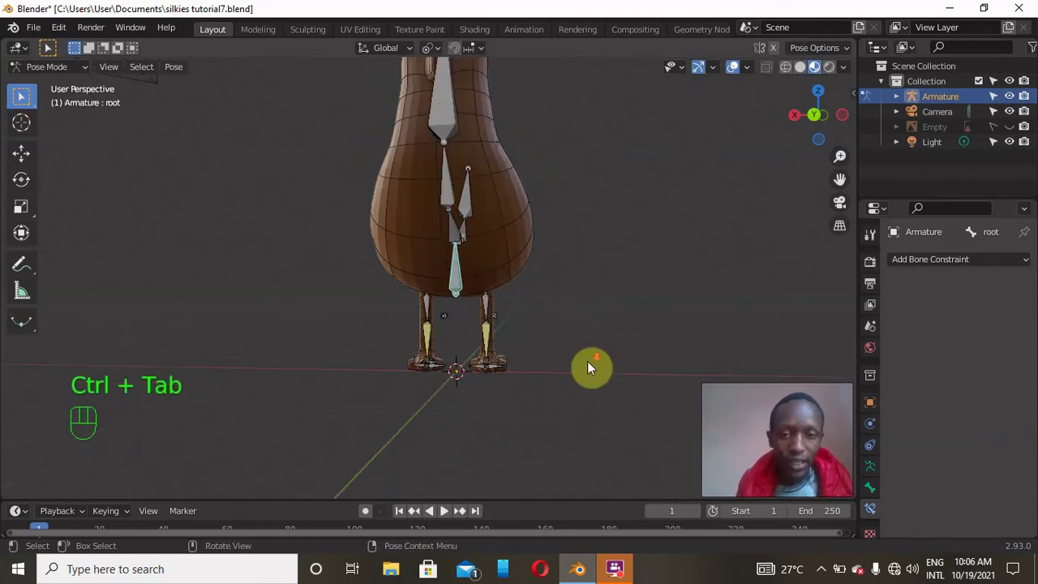
pyautogui.press('g')
pyautogui.press('z')
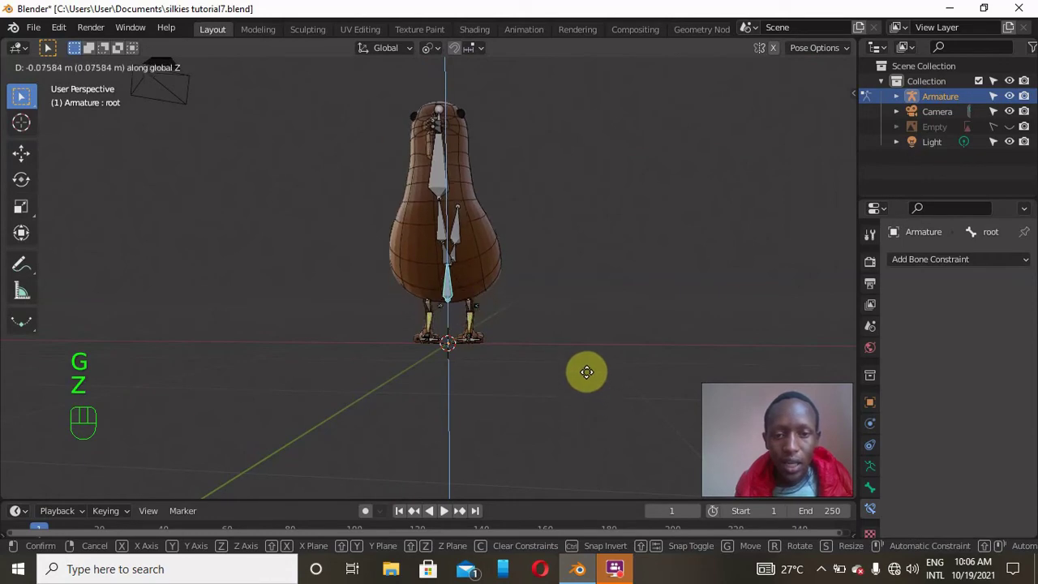
pyautogui.click(587, 375)
pyautogui.scroll(4, 585, 326)
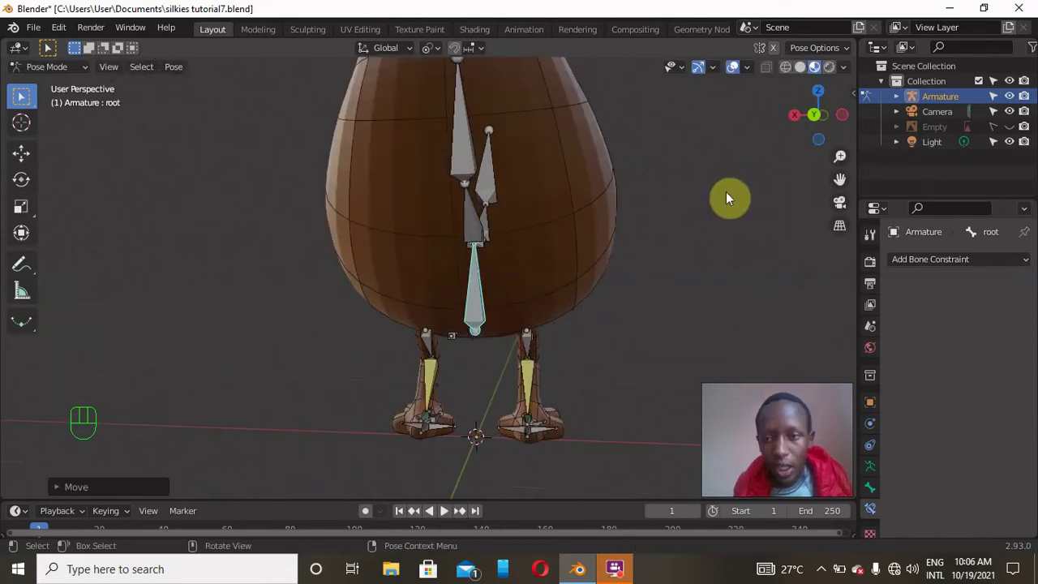
# Step: Rotate the lower beak bone about -25° around global X to test opening the beak
pyautogui.moveTo(813, 119); pyautogui.dragTo(706, 208)
pyautogui.scroll(-5, 569, 315)
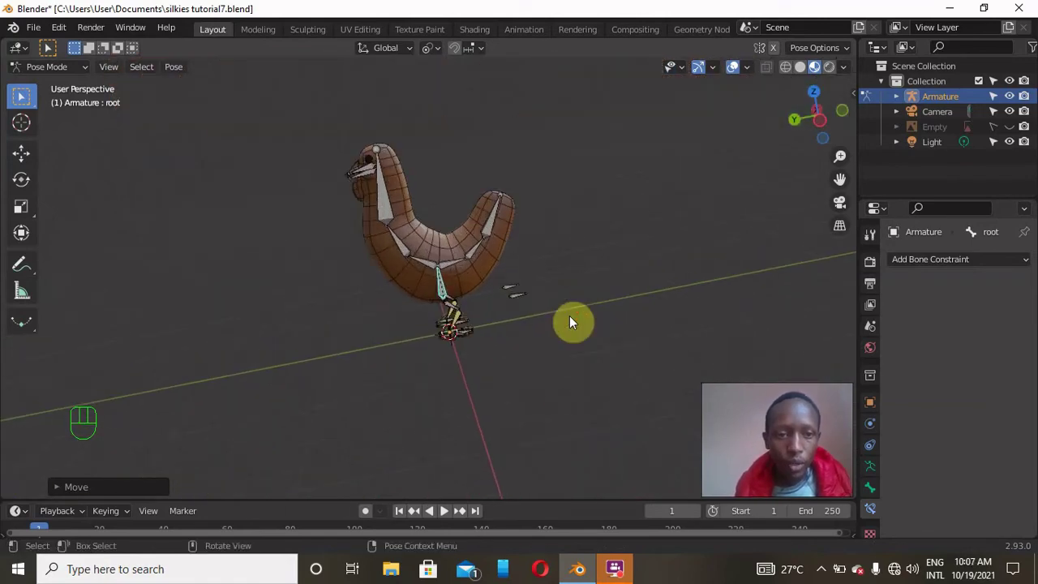
pyautogui.scroll(3, 569, 315)
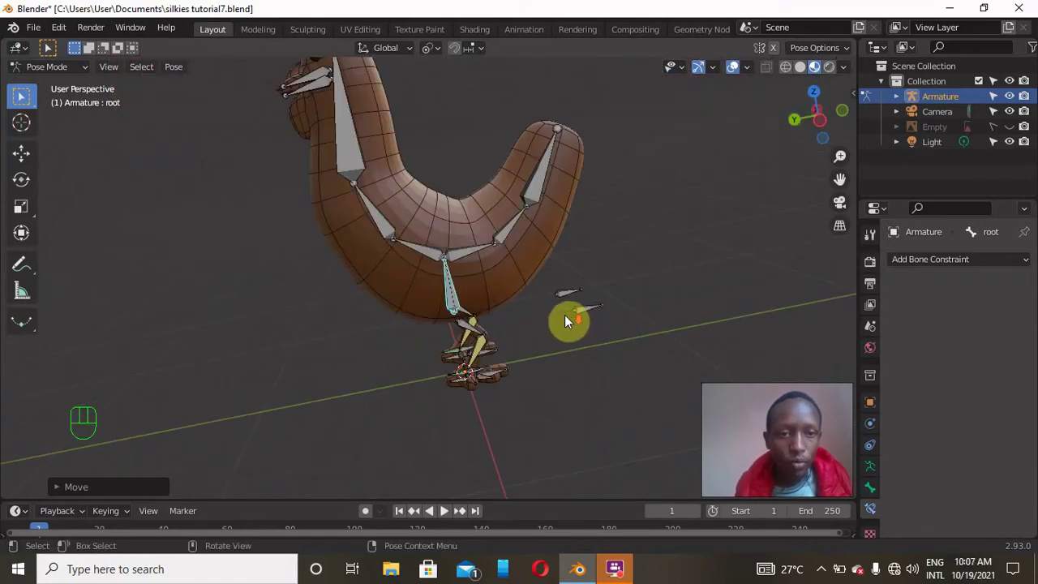
pyautogui.click(309, 83)
pyautogui.press('r')
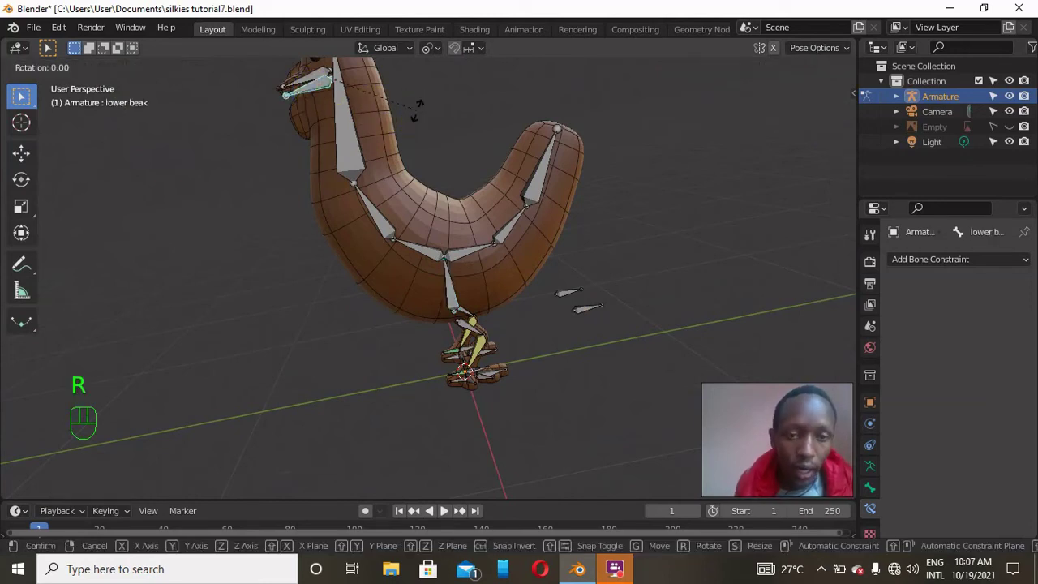
pyautogui.press('x')
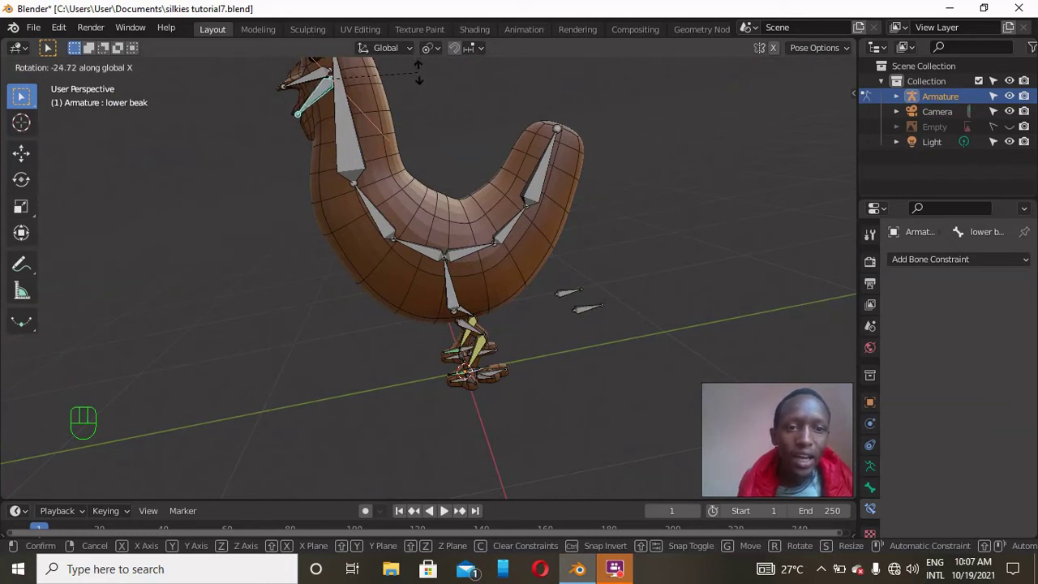
pyautogui.click(417, 71)
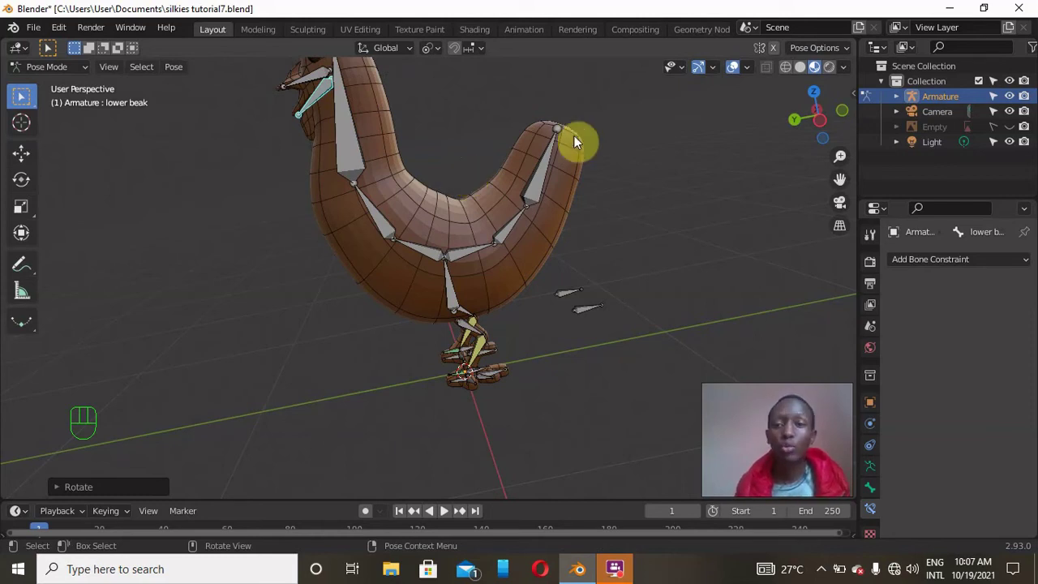
# Step: Try rotating the upper beak bone around global X to test how the beak mesh deforms
pyautogui.moveTo(839, 179); pyautogui.dragTo(722, 186)
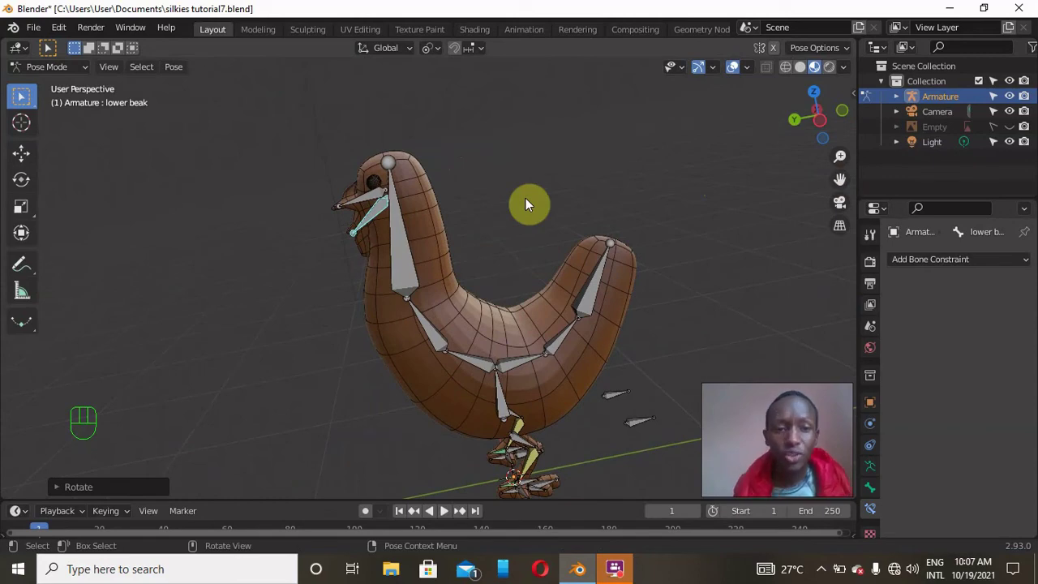
pyautogui.scroll(4, 525, 197)
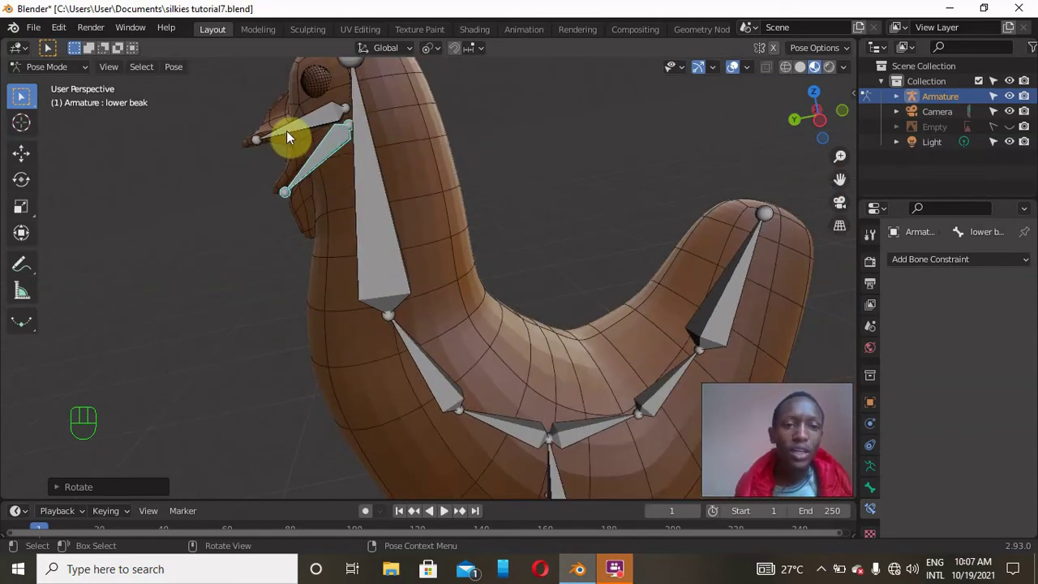
pyautogui.click(287, 128)
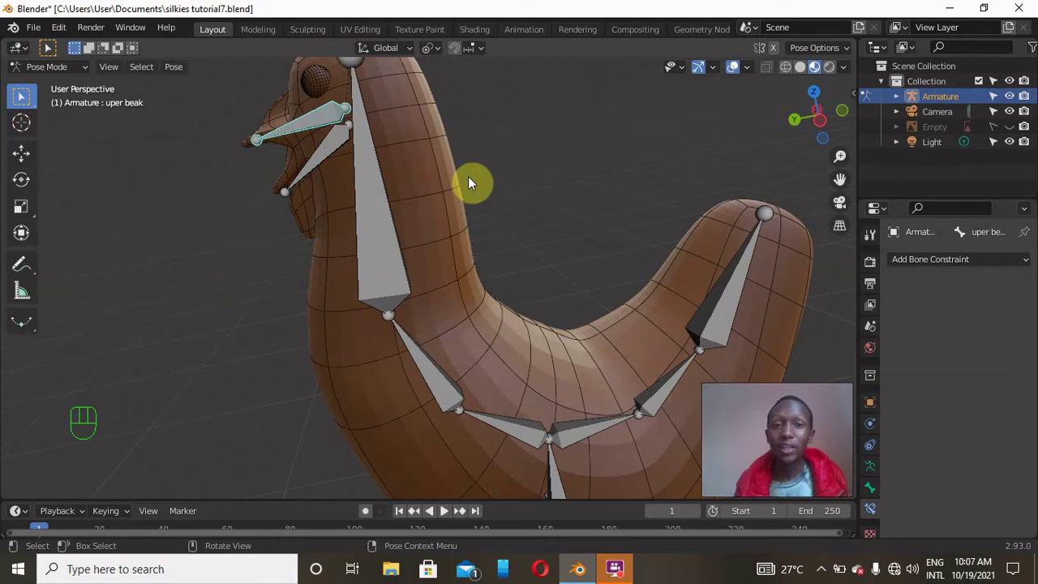
pyautogui.press('r')
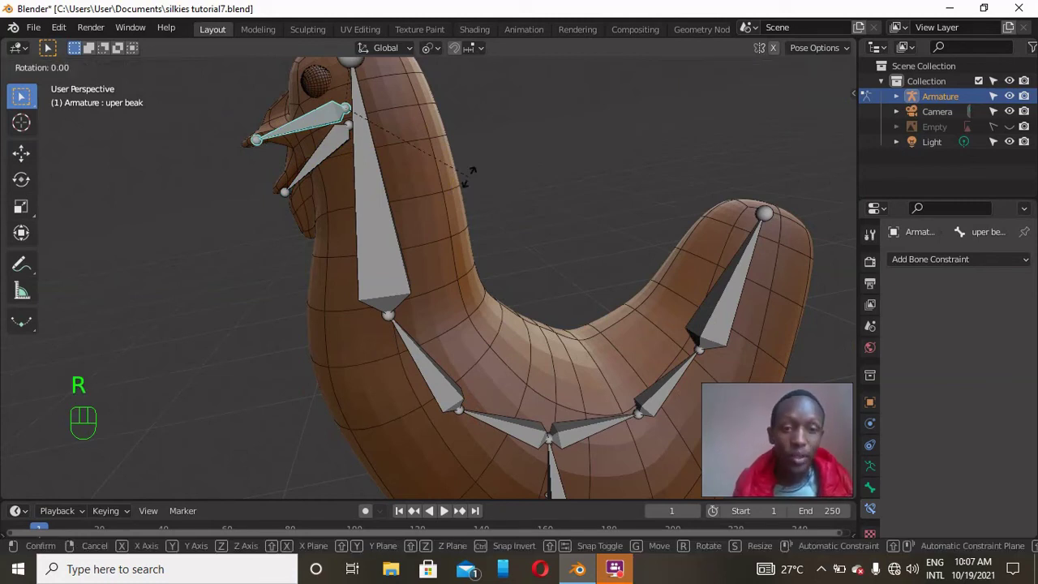
pyautogui.press('x')
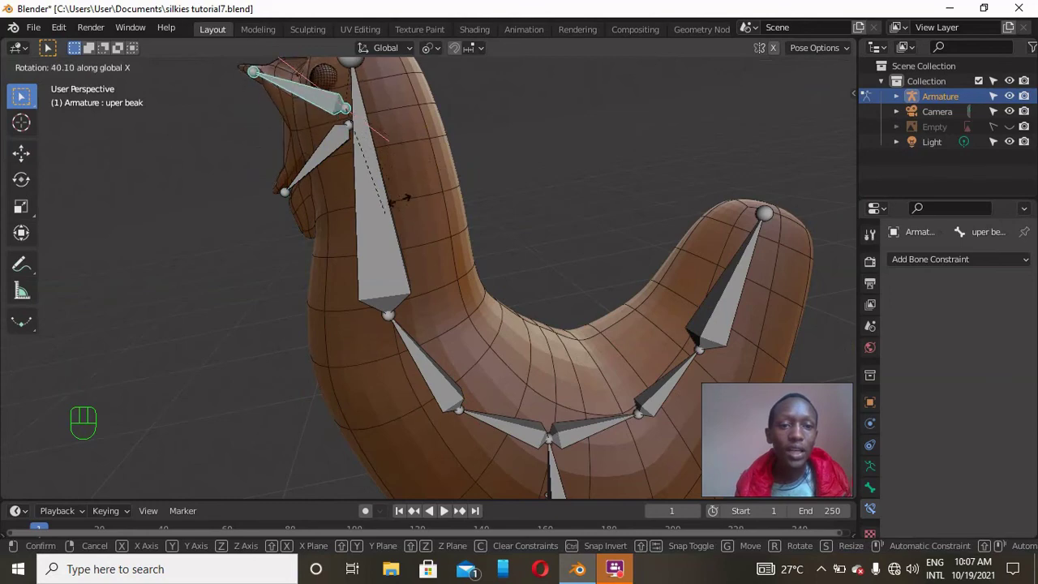
pyautogui.click(438, 178)
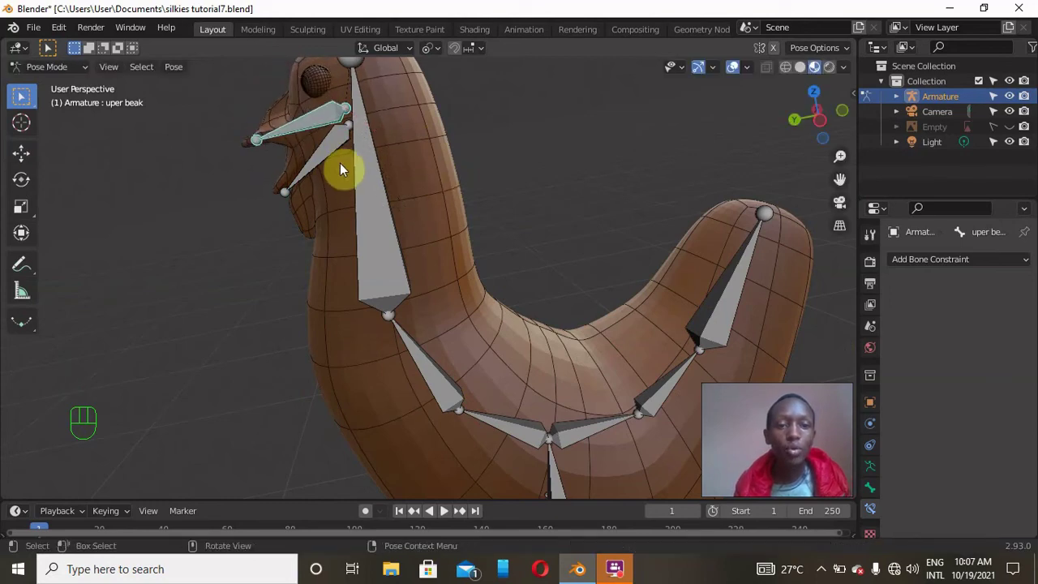
pyautogui.moveTo(351, 164); pyautogui.dragTo(512, 229, button='middle')
pyautogui.scroll(-5, 513, 228)
pyautogui.scroll(6, 513, 229)
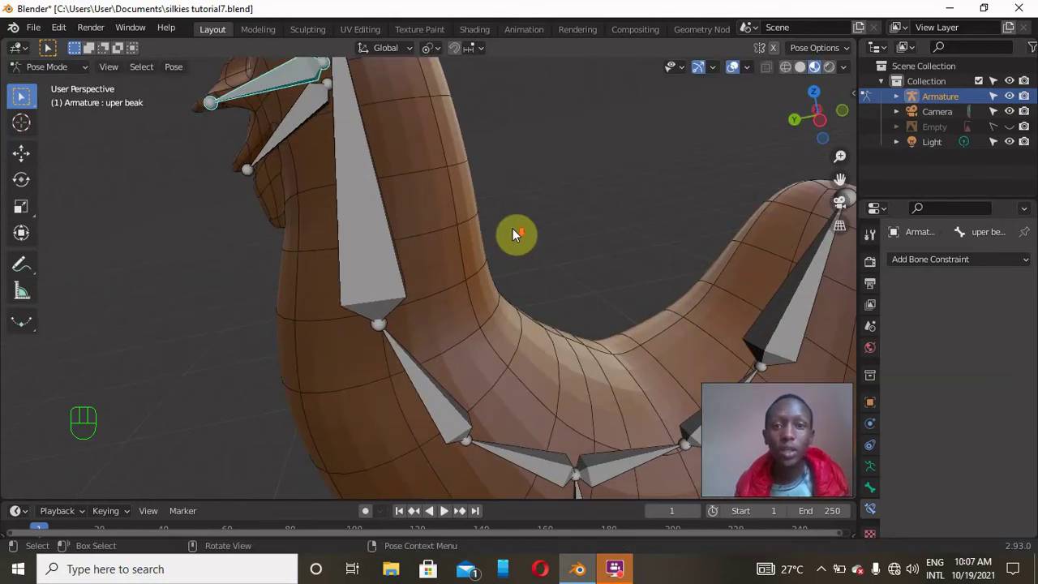
pyautogui.scroll(-2, 512, 228)
pyautogui.scroll(-6, 533, 274)
pyautogui.scroll(4, 533, 274)
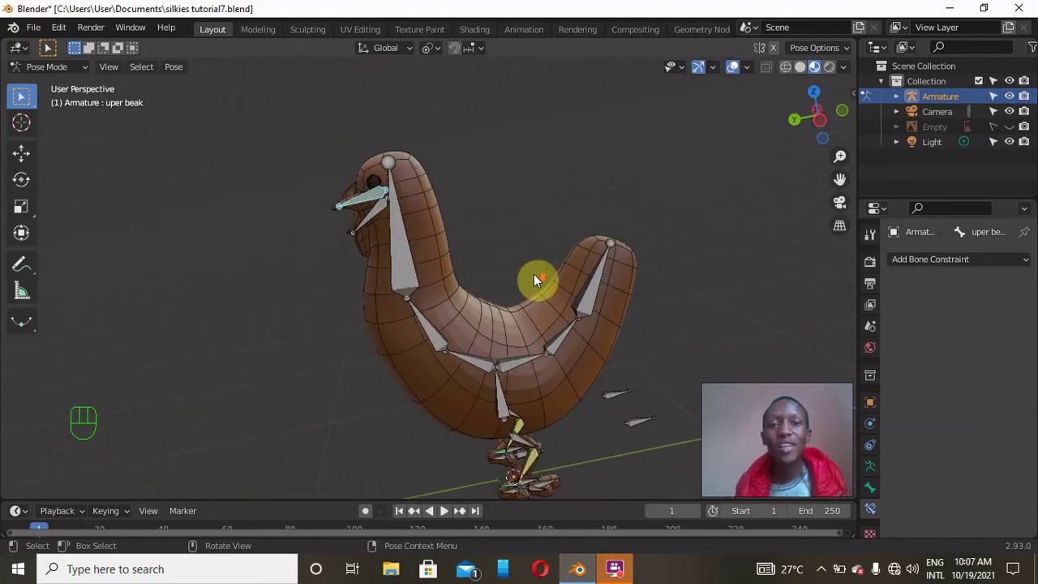
# Step: Select all armature bones and clear their location, rotation and scale
pyautogui.scroll(-2, 594, 301)
pyautogui.press('a')
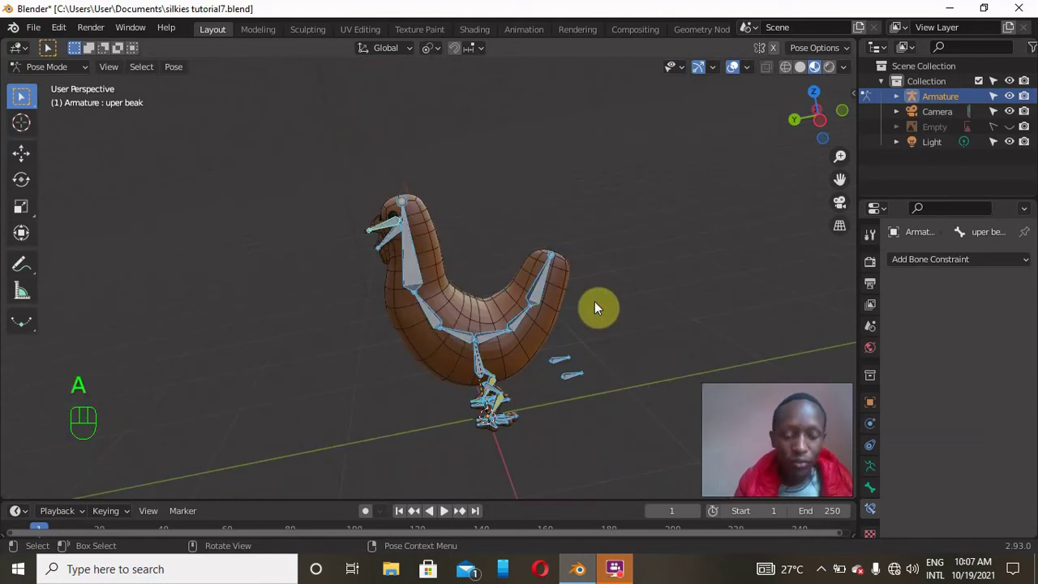
pyautogui.hotkey('alt', 'g')
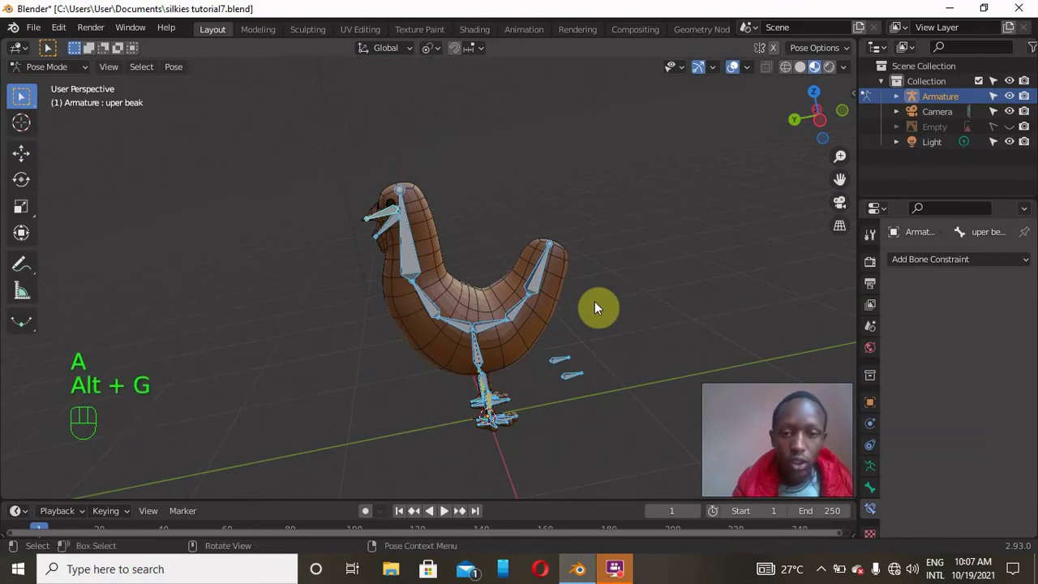
pyautogui.hotkey('alt', 'r')
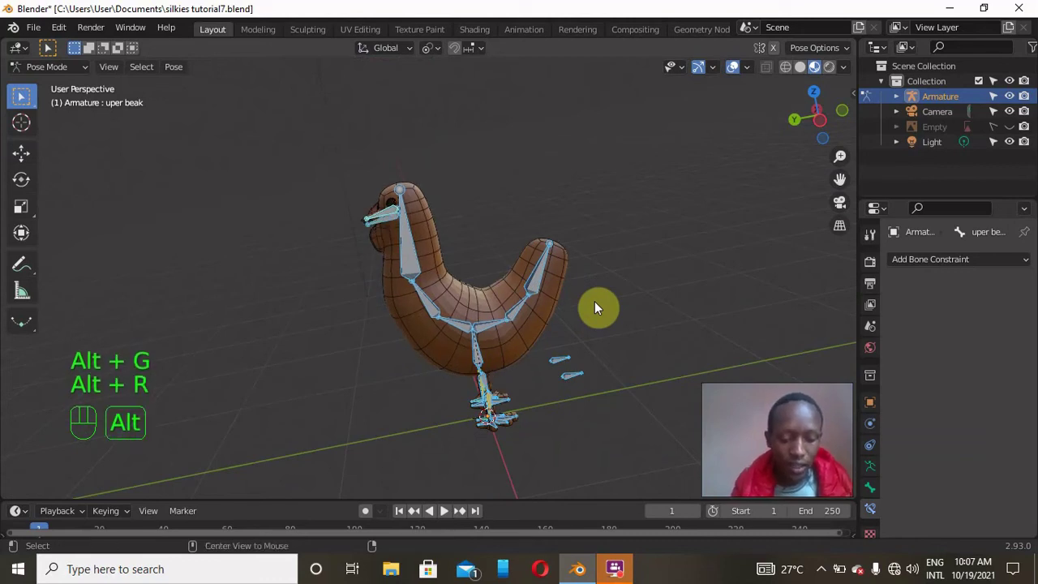
pyautogui.hotkey('alt', 's')
pyautogui.scroll(2, 594, 308)
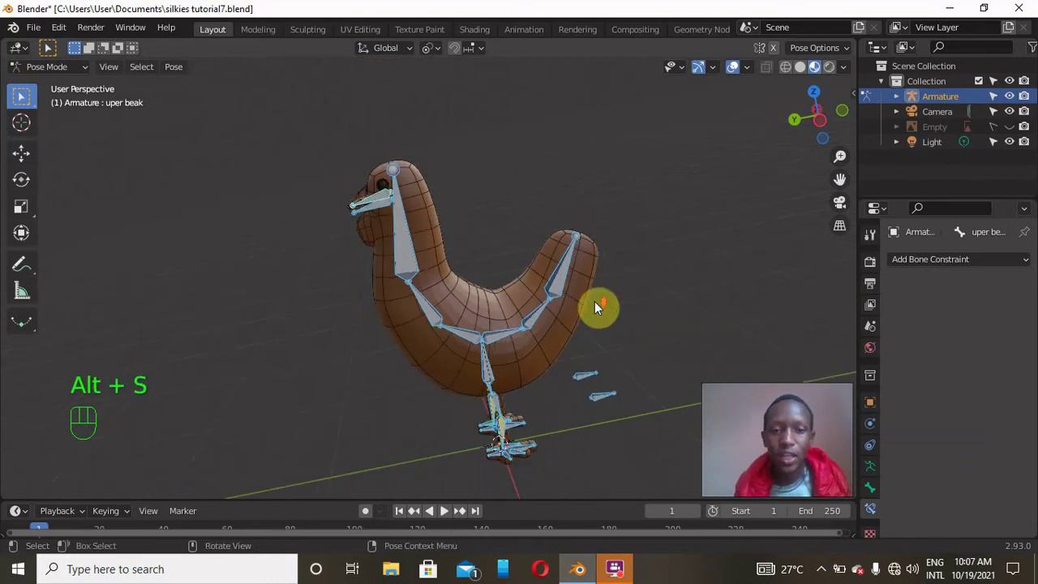
pyautogui.scroll(1, 595, 301)
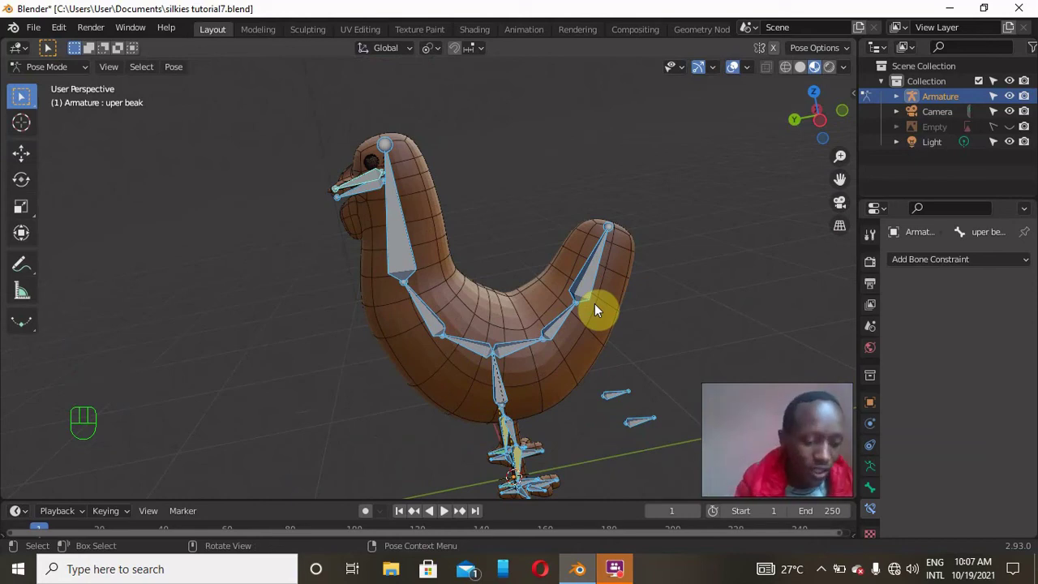
# Step: Return to Object Mode and enable viewport display for all three particle system modifiers of the chicken mesh
pyautogui.hotkey('ctrl', 'Tab')
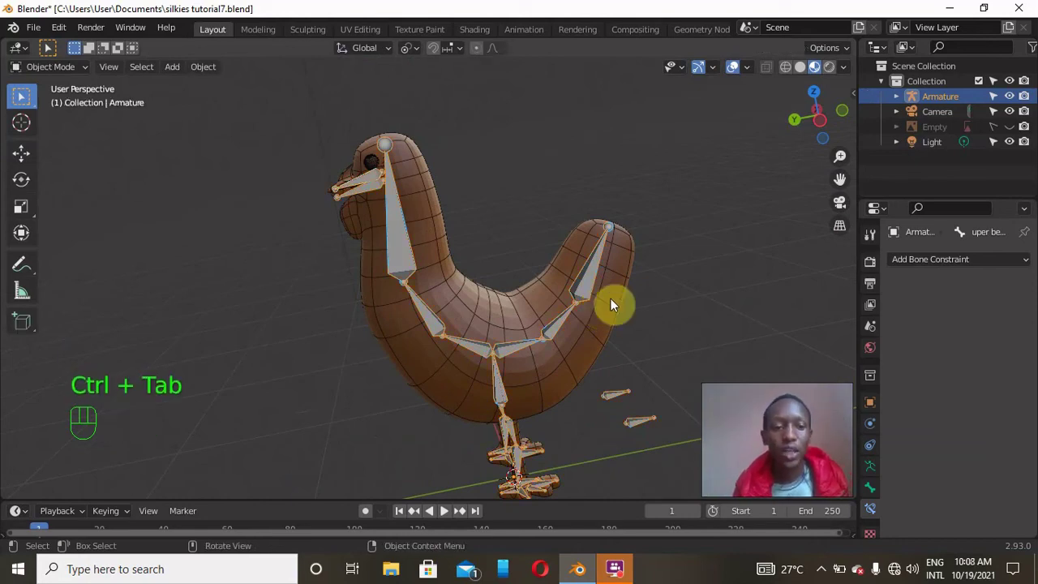
pyautogui.moveTo(815, 130)
pyautogui.mouseDown()
pyautogui.moveTo(770, 134)
pyautogui.moveTo(803, 137)
pyautogui.mouseUp()
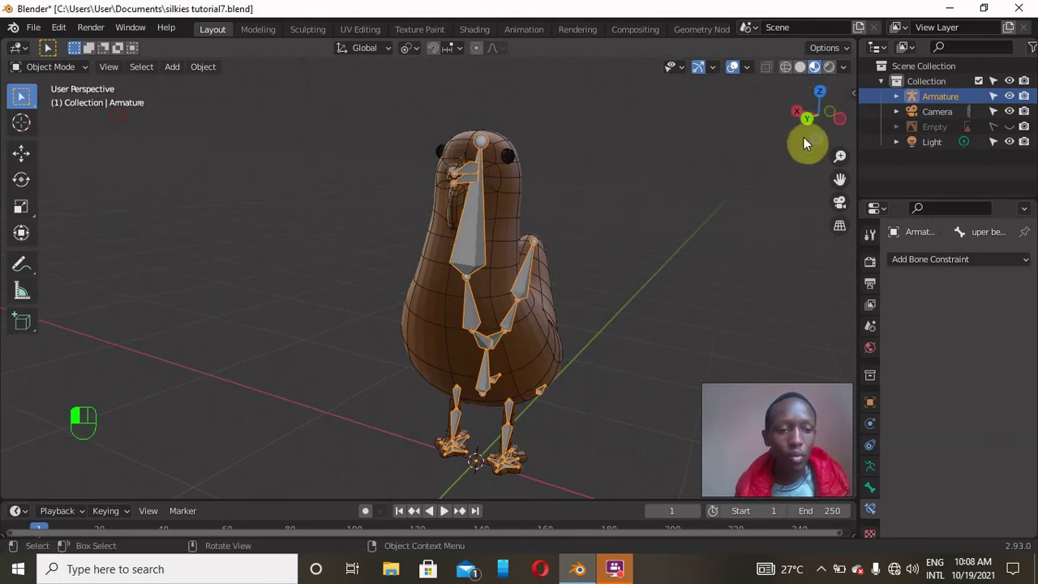
pyautogui.click(494, 219)
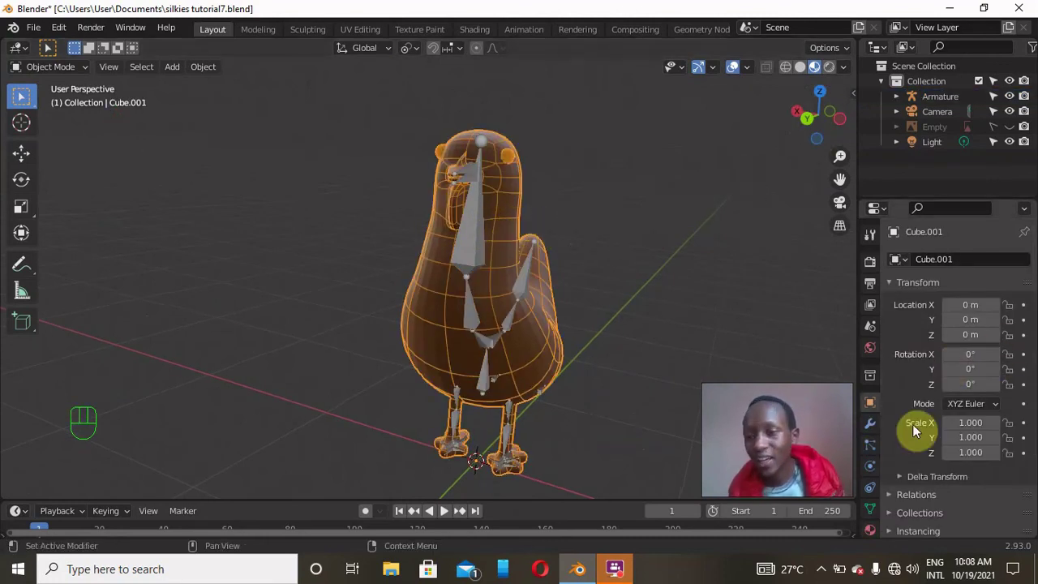
pyautogui.click(869, 422)
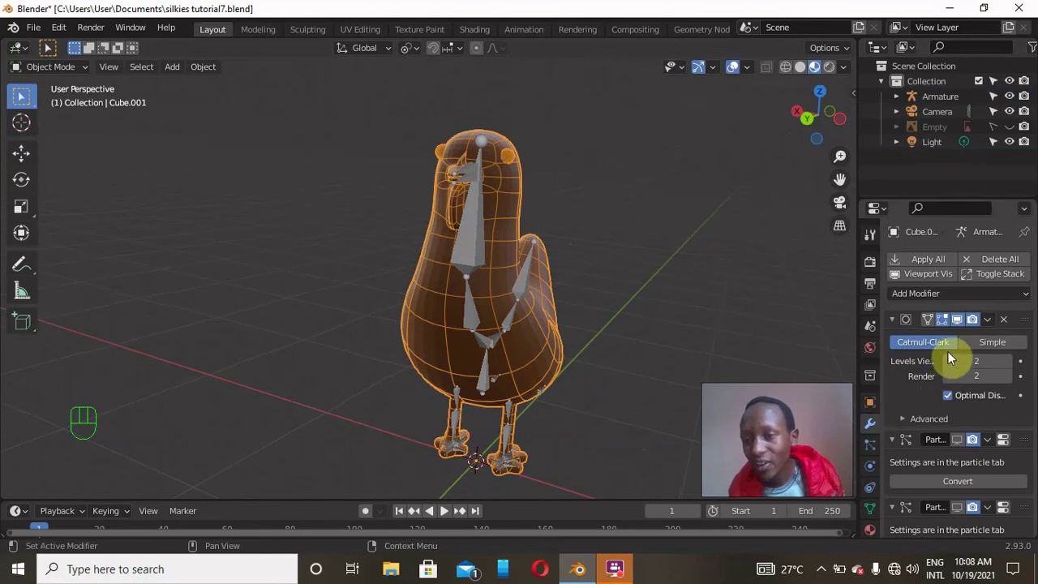
pyautogui.scroll(-5, 959, 468)
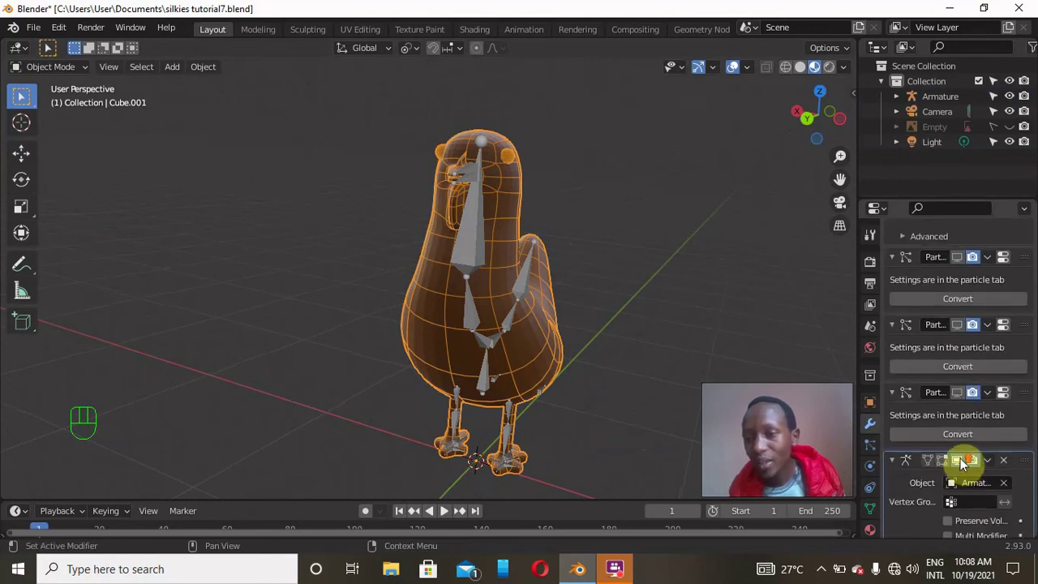
pyautogui.click(957, 256)
pyautogui.click(957, 324)
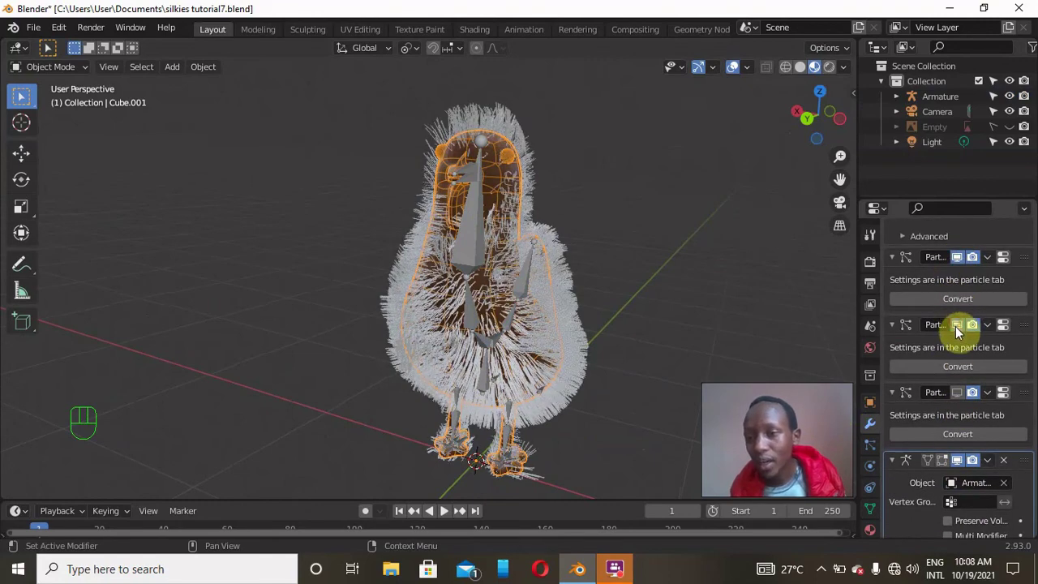
pyautogui.click(956, 392)
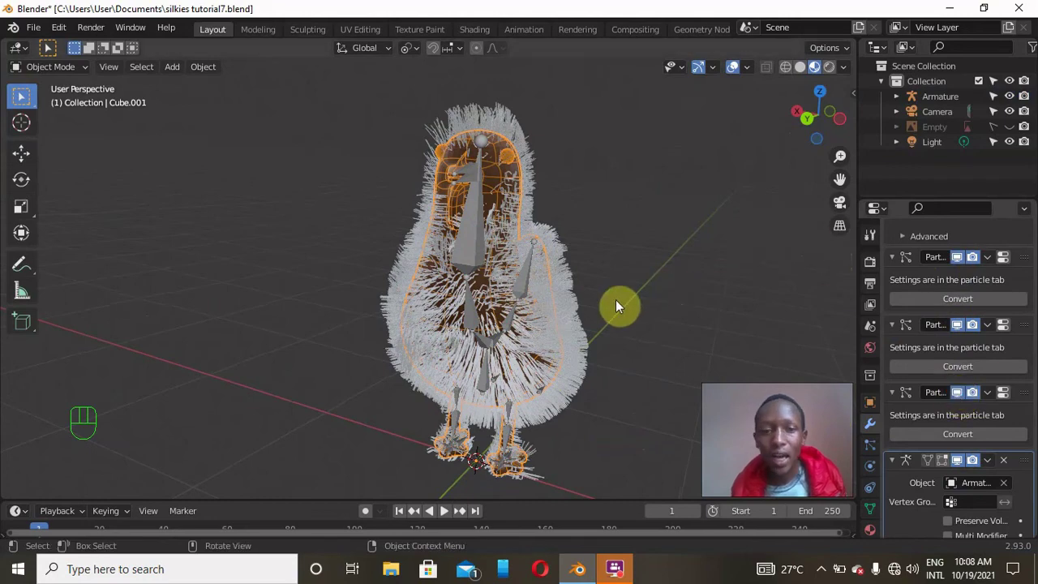
# Step: Try moving the armature's root bone along global Y in Pose Mode to test the feathers, cancel the move and return to Object Mode
pyautogui.click(466, 219)
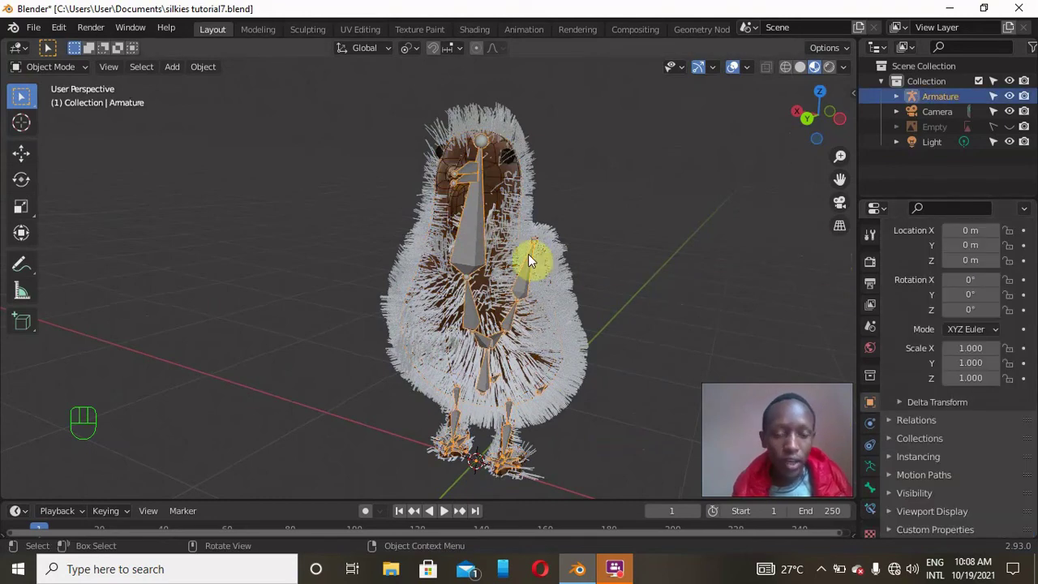
pyautogui.hotkey('ctrl', 'Tab')
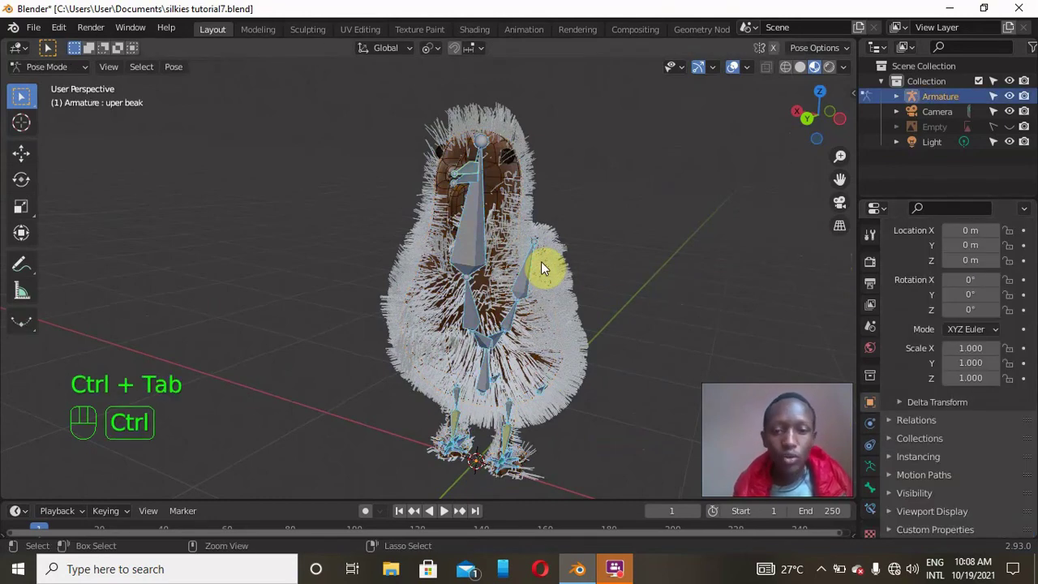
pyautogui.click(484, 242)
pyautogui.moveTo(797, 128); pyautogui.dragTo(609, 359)
pyautogui.click(492, 375)
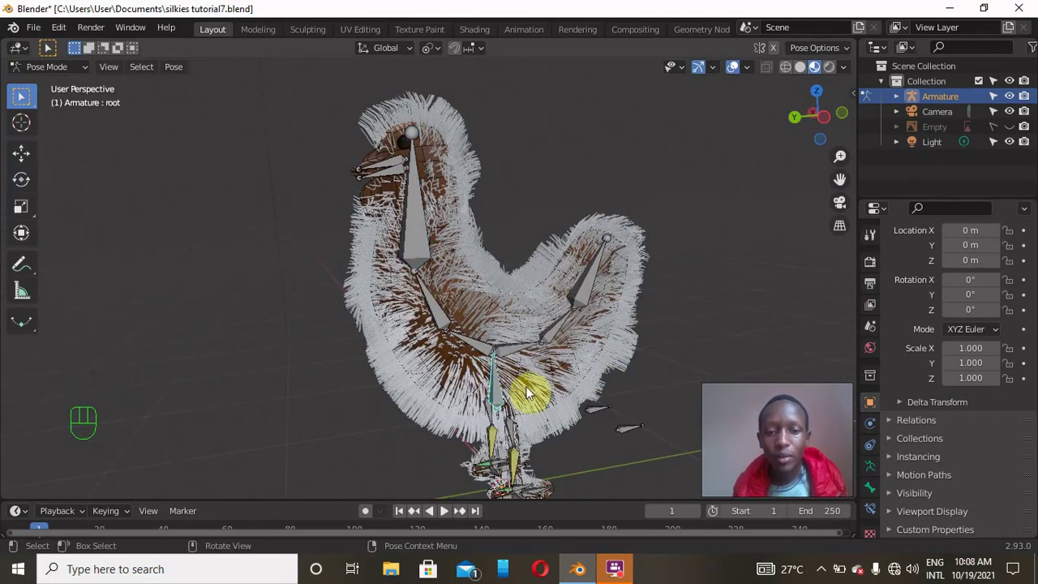
pyautogui.scroll(-3, 598, 389)
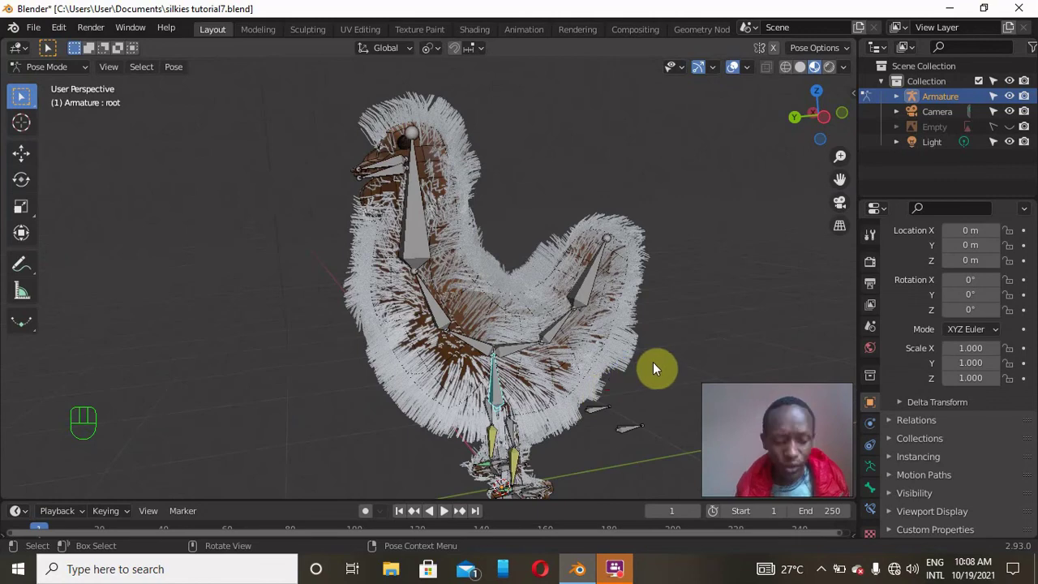
pyautogui.press('g')
pyautogui.press('y')
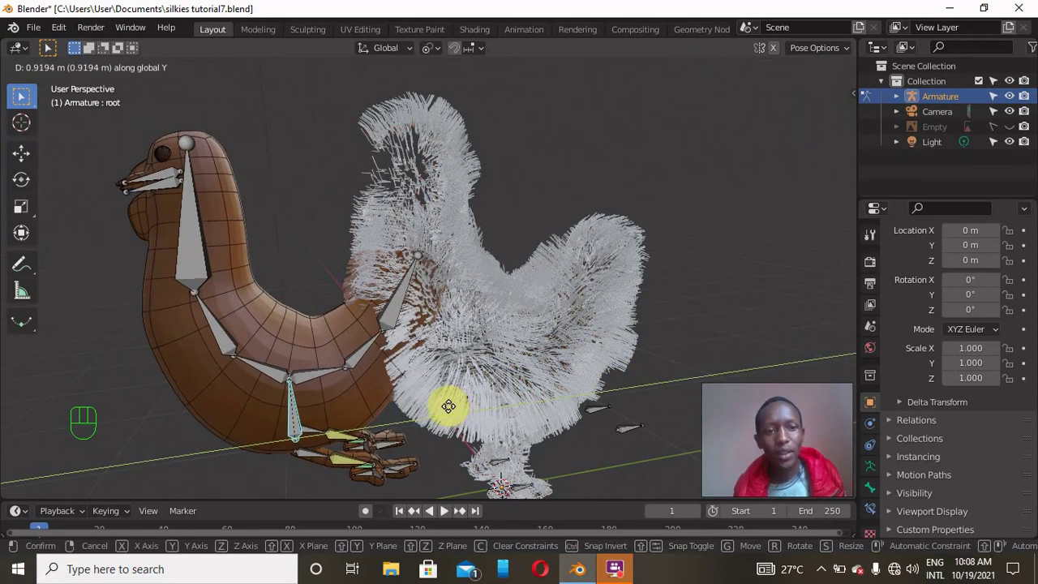
pyautogui.rightClick(463, 410)
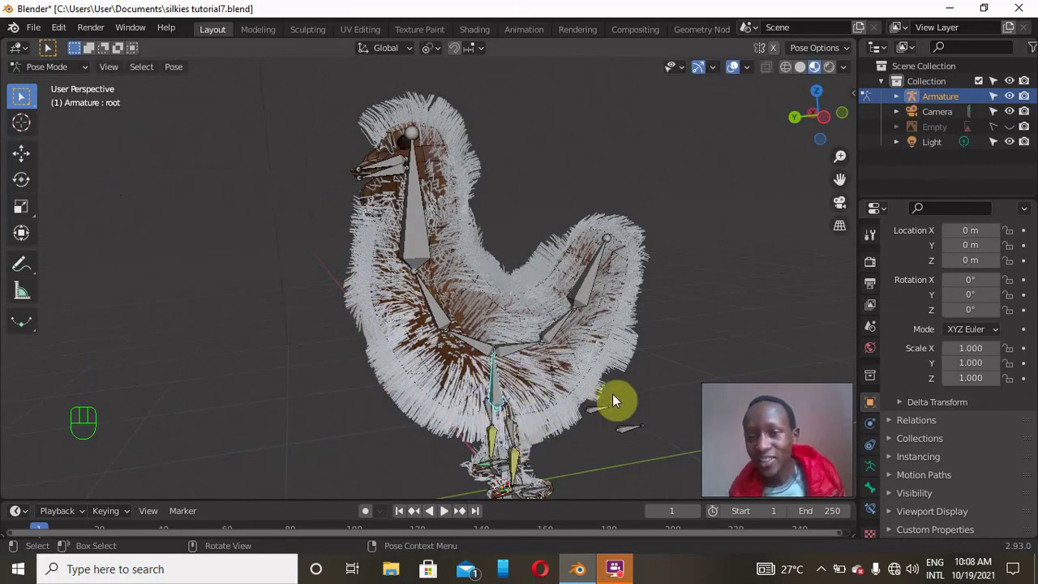
pyautogui.hotkey('ctrl', 'Tab')
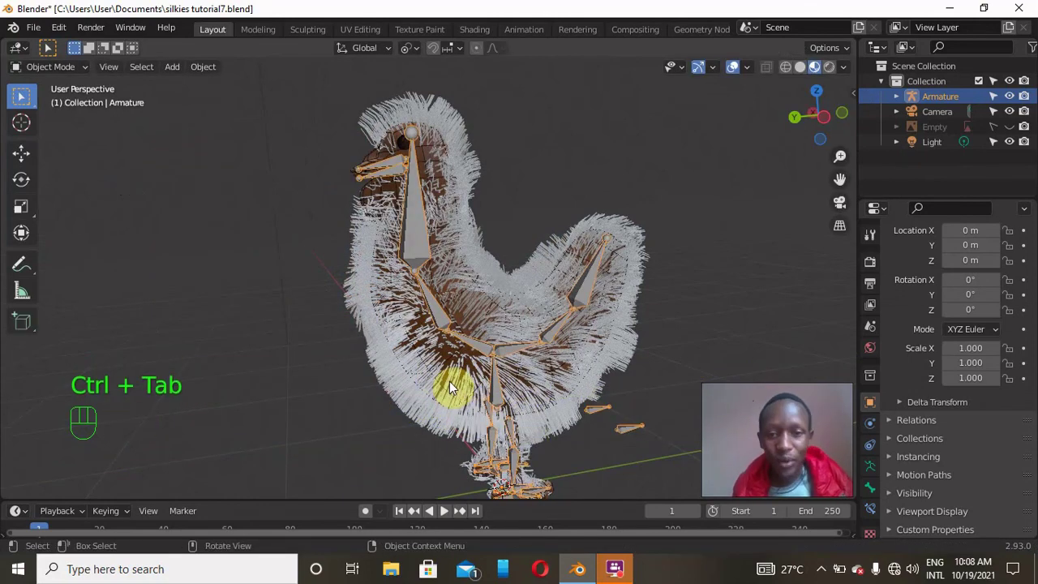
# Step: Reorder the chicken mesh's modifier stack so the Armature modifier sits directly below Subdivision and above the three particle system modifiers
pyautogui.click(475, 325)
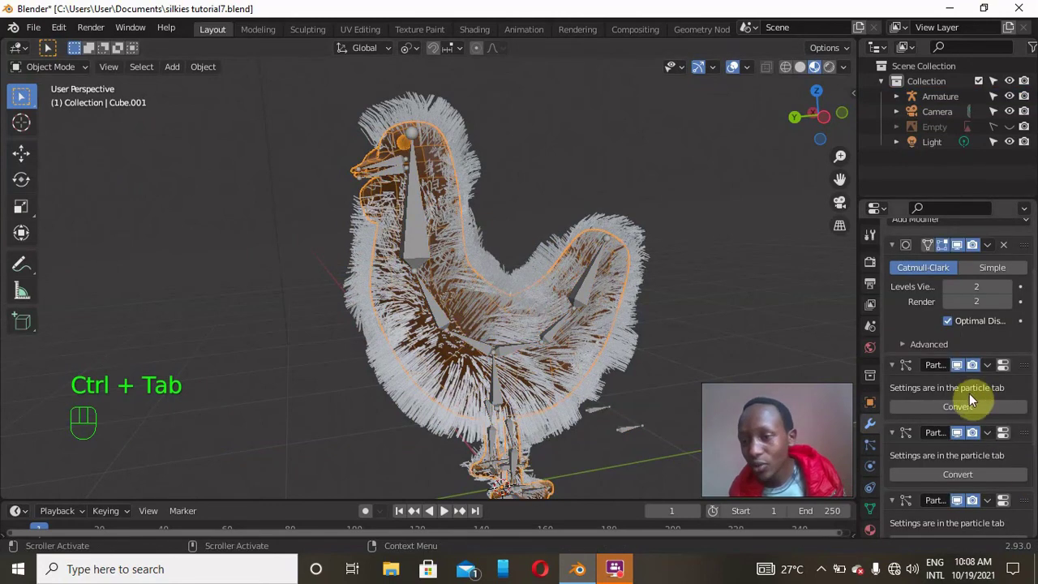
pyautogui.scroll(-5, 972, 453)
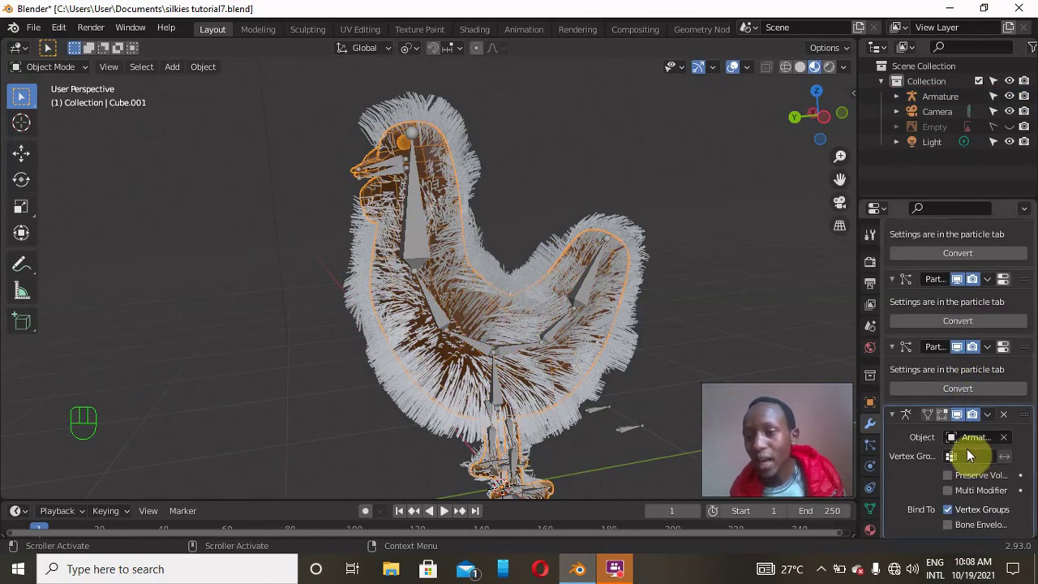
pyautogui.moveTo(1020, 415); pyautogui.dragTo(987, 221)
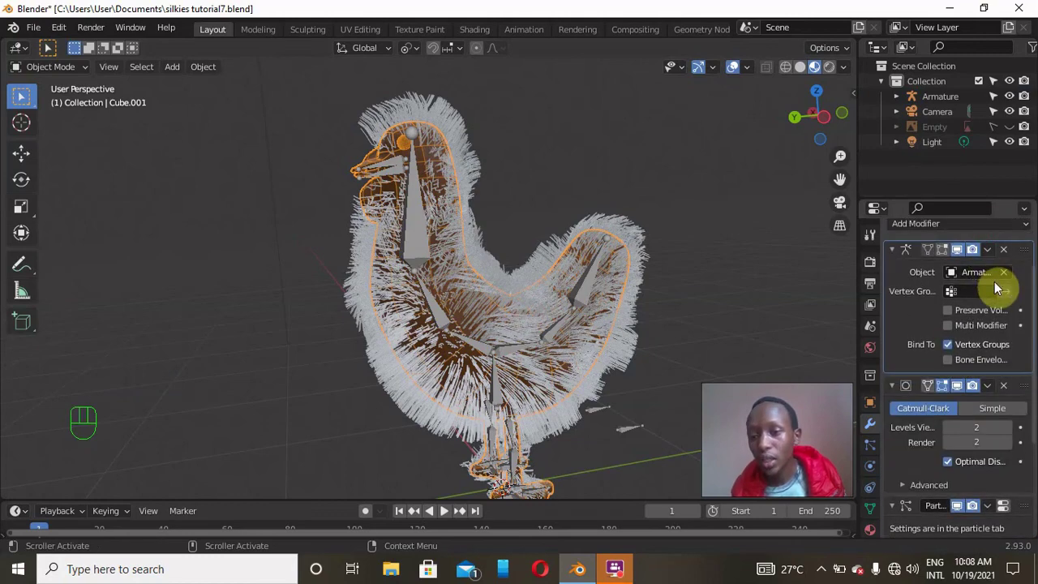
pyautogui.moveTo(1020, 249); pyautogui.dragTo(1009, 357)
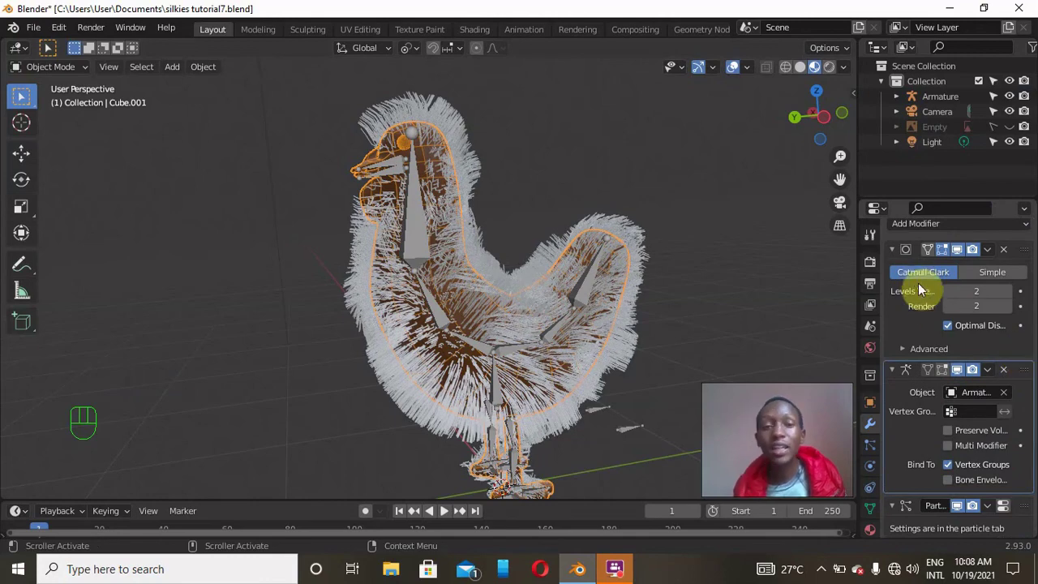
pyautogui.scroll(-5, 973, 361)
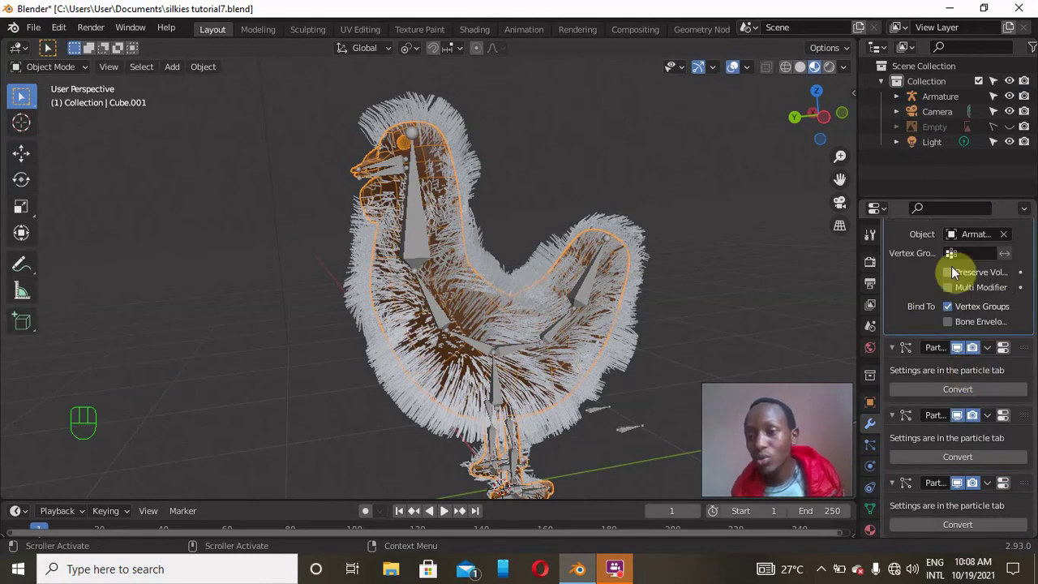
pyautogui.scroll(6, 949, 274)
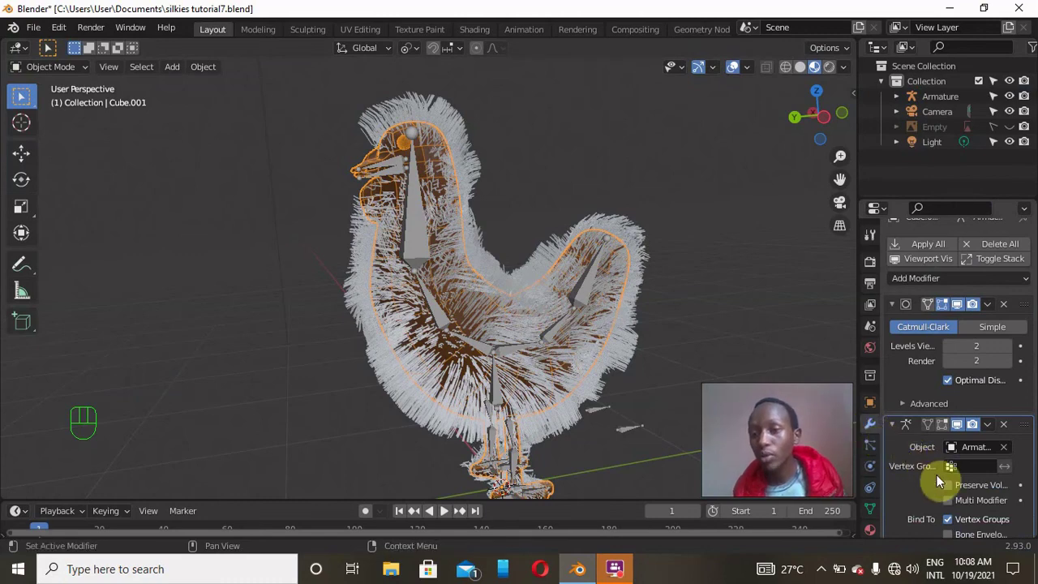
pyautogui.scroll(-6, 935, 474)
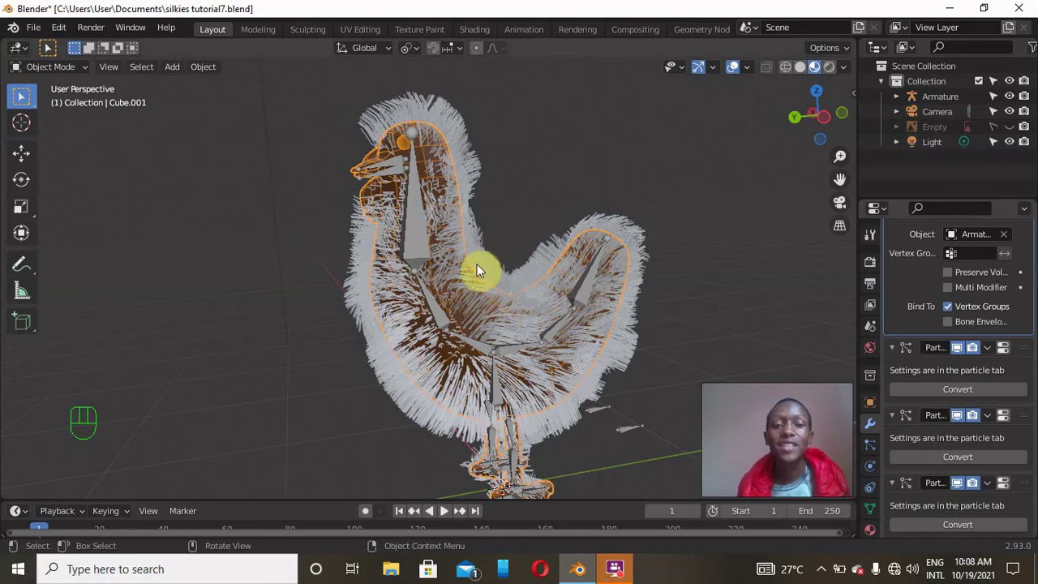
# Step: In Pose Mode, rotate the armature's head bone about -31° around global X to test how the feathers follow
pyautogui.click(408, 224)
pyautogui.hotkey('ctrl', 'Tab')
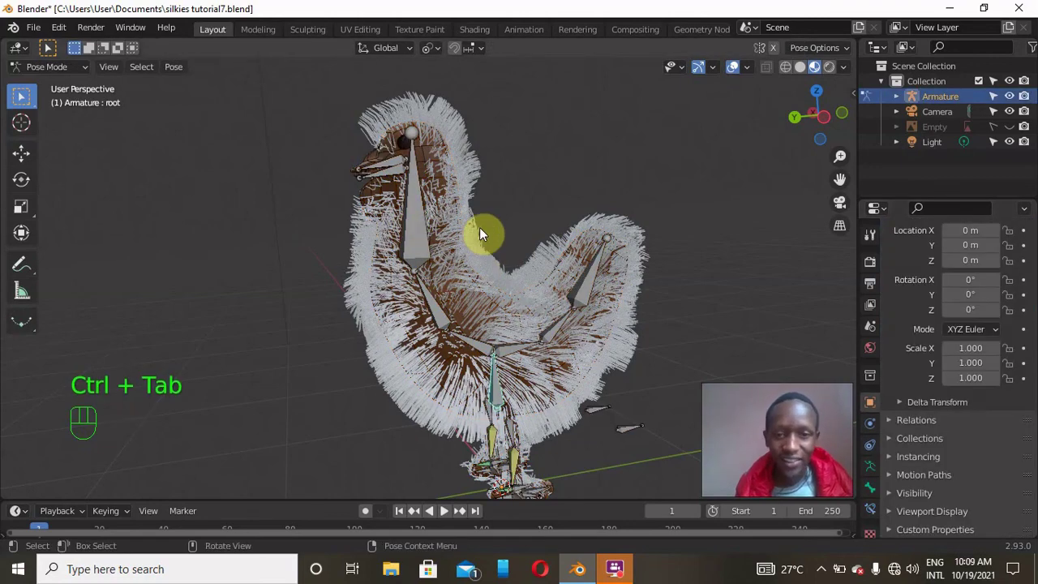
pyautogui.click(407, 226)
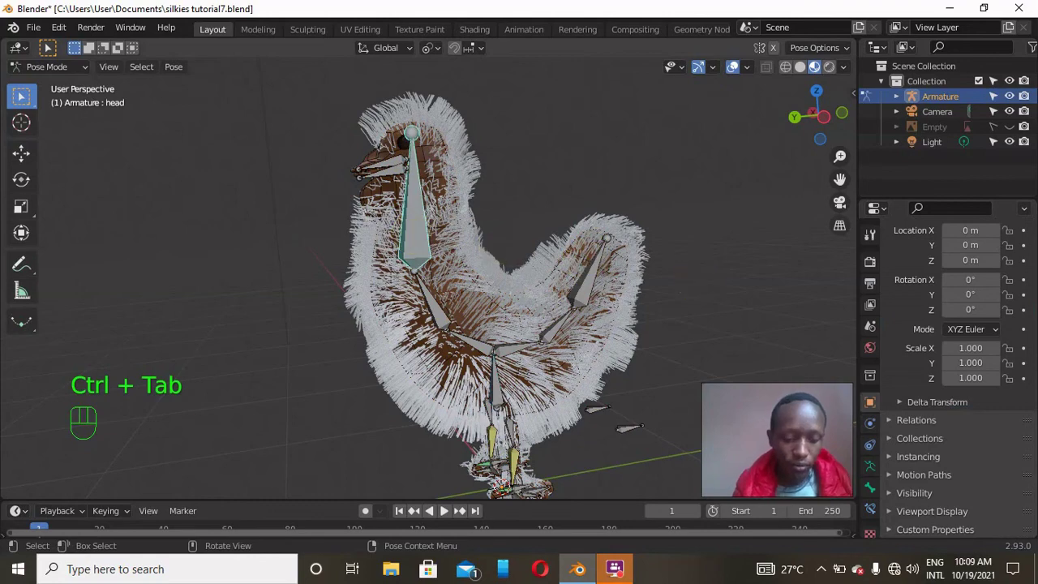
pyautogui.press('r')
pyautogui.press('x')
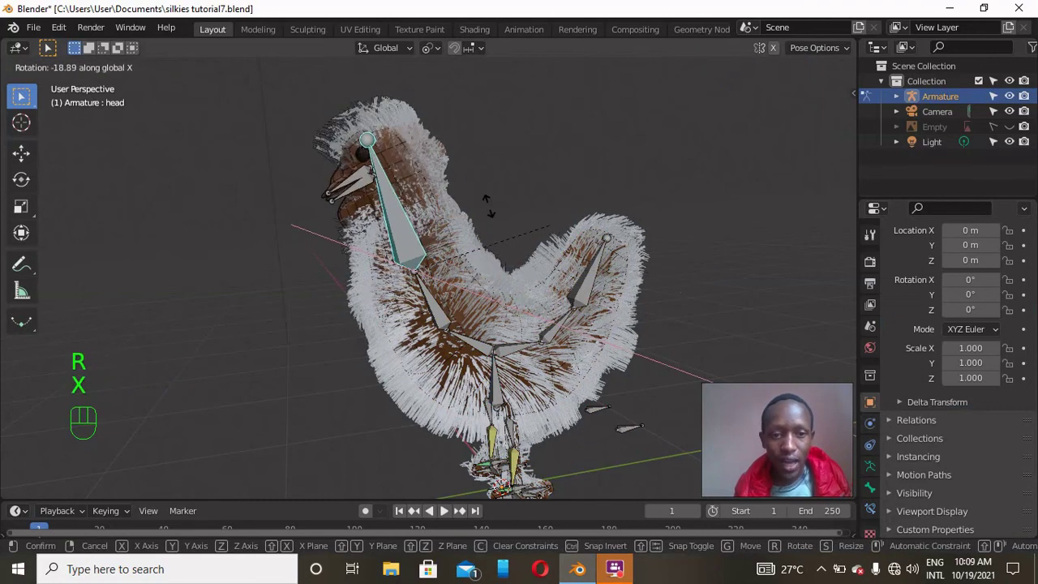
pyautogui.click(509, 215)
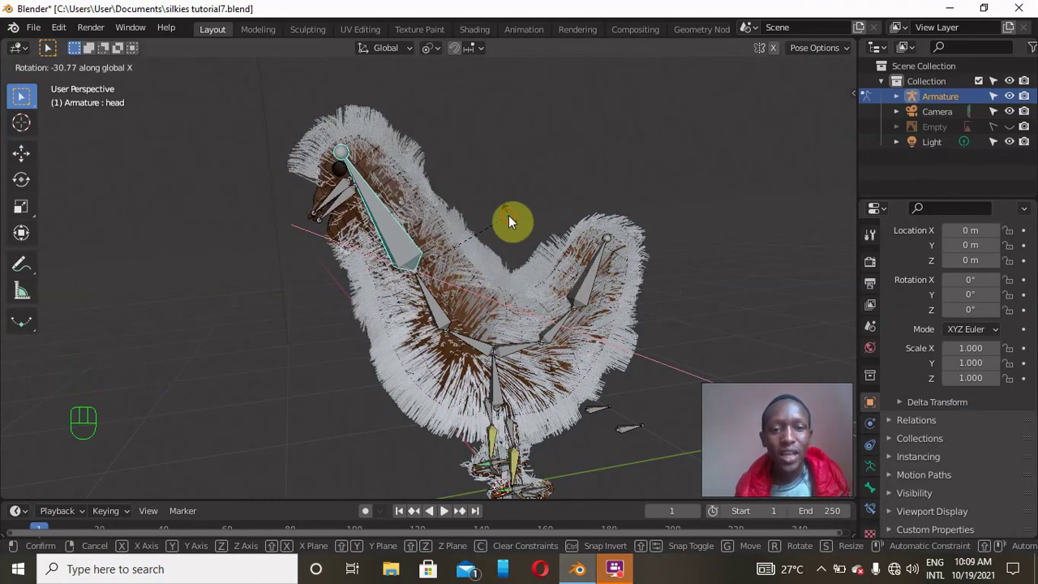